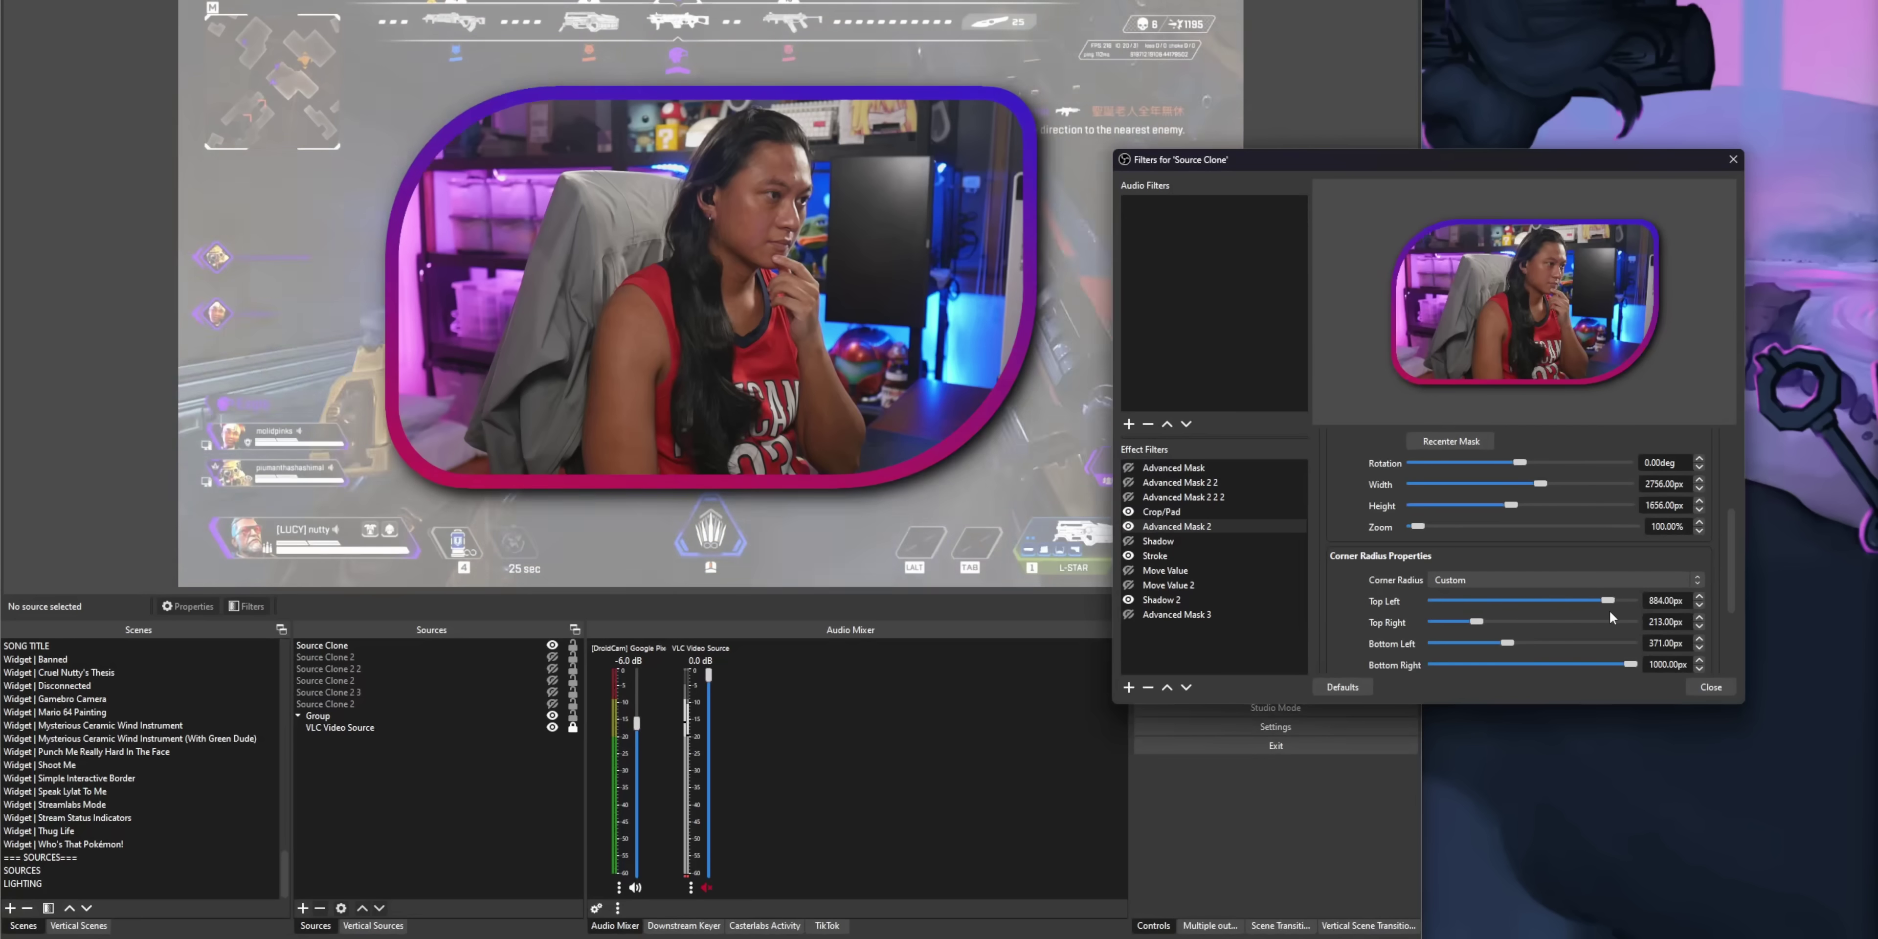
Step: Raise the rectangle mask's top-right corner radius to 824 px and swap the active filter from Advanced Mask 2 to Advanced Mask 2 2
{"action": "left_click_drag", "start_coordinate": [1552, 621], "coordinate": [1596, 621]}
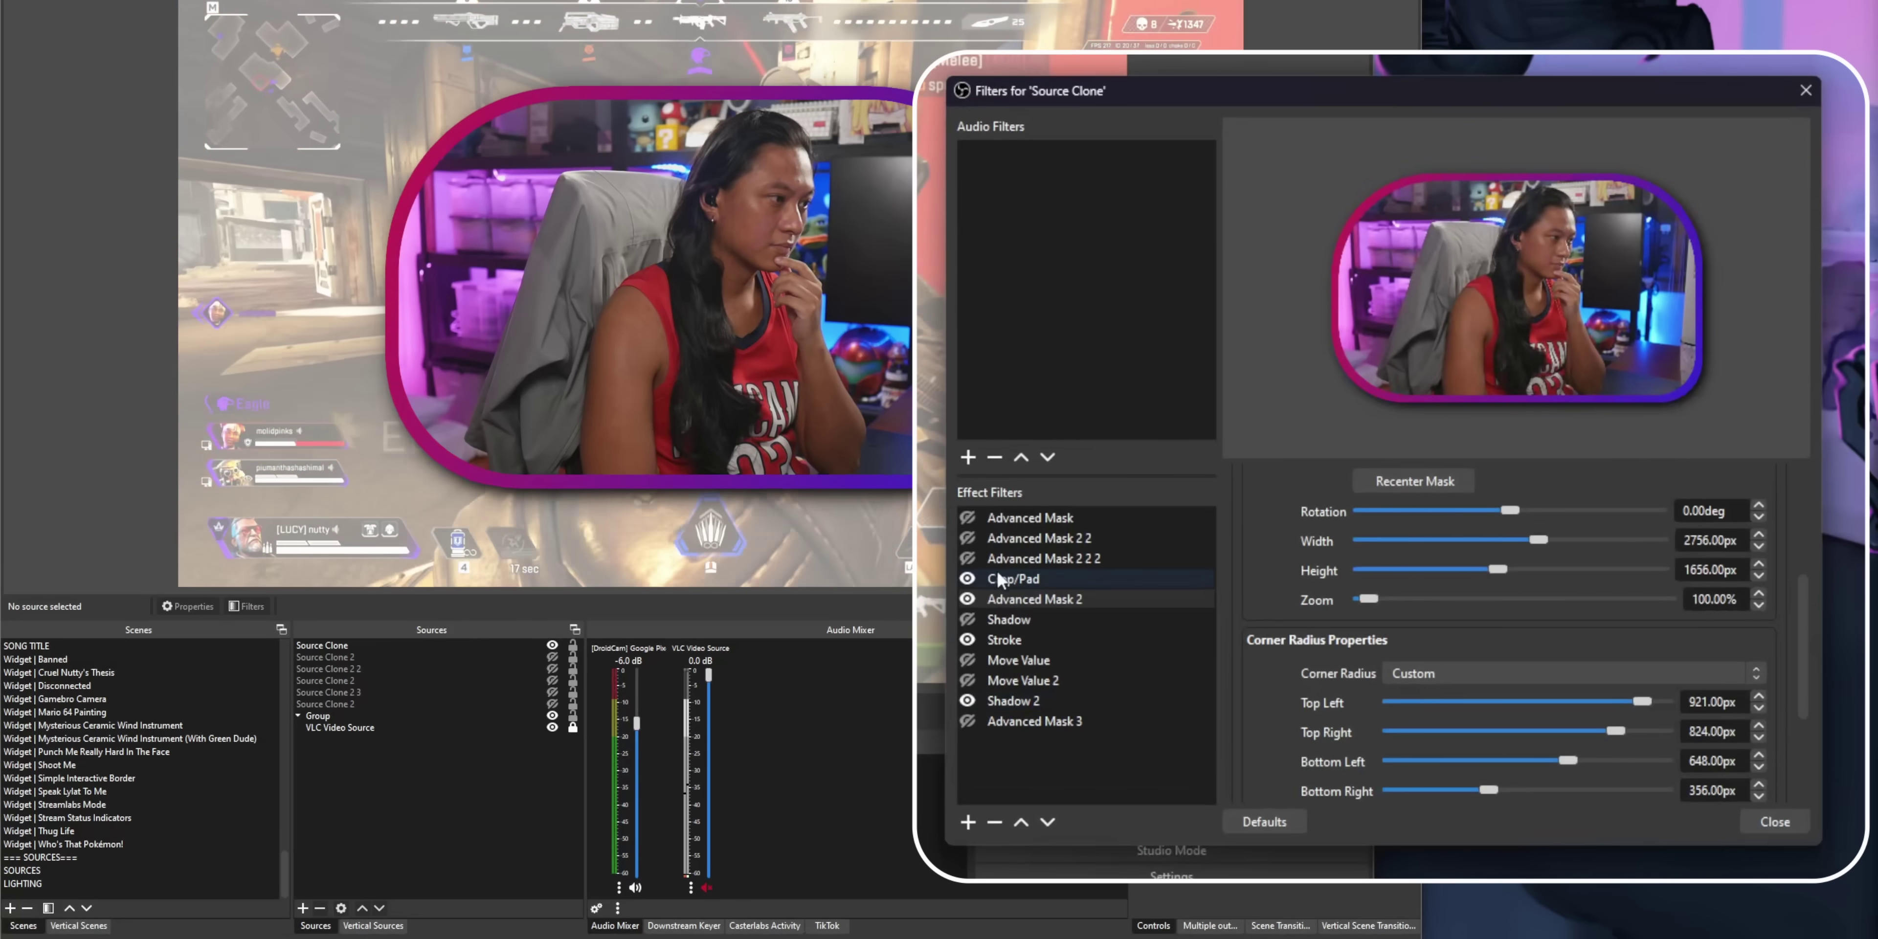
{"action": "left_click", "coordinate": [966, 599]}
{"action": "left_click", "coordinate": [967, 538]}
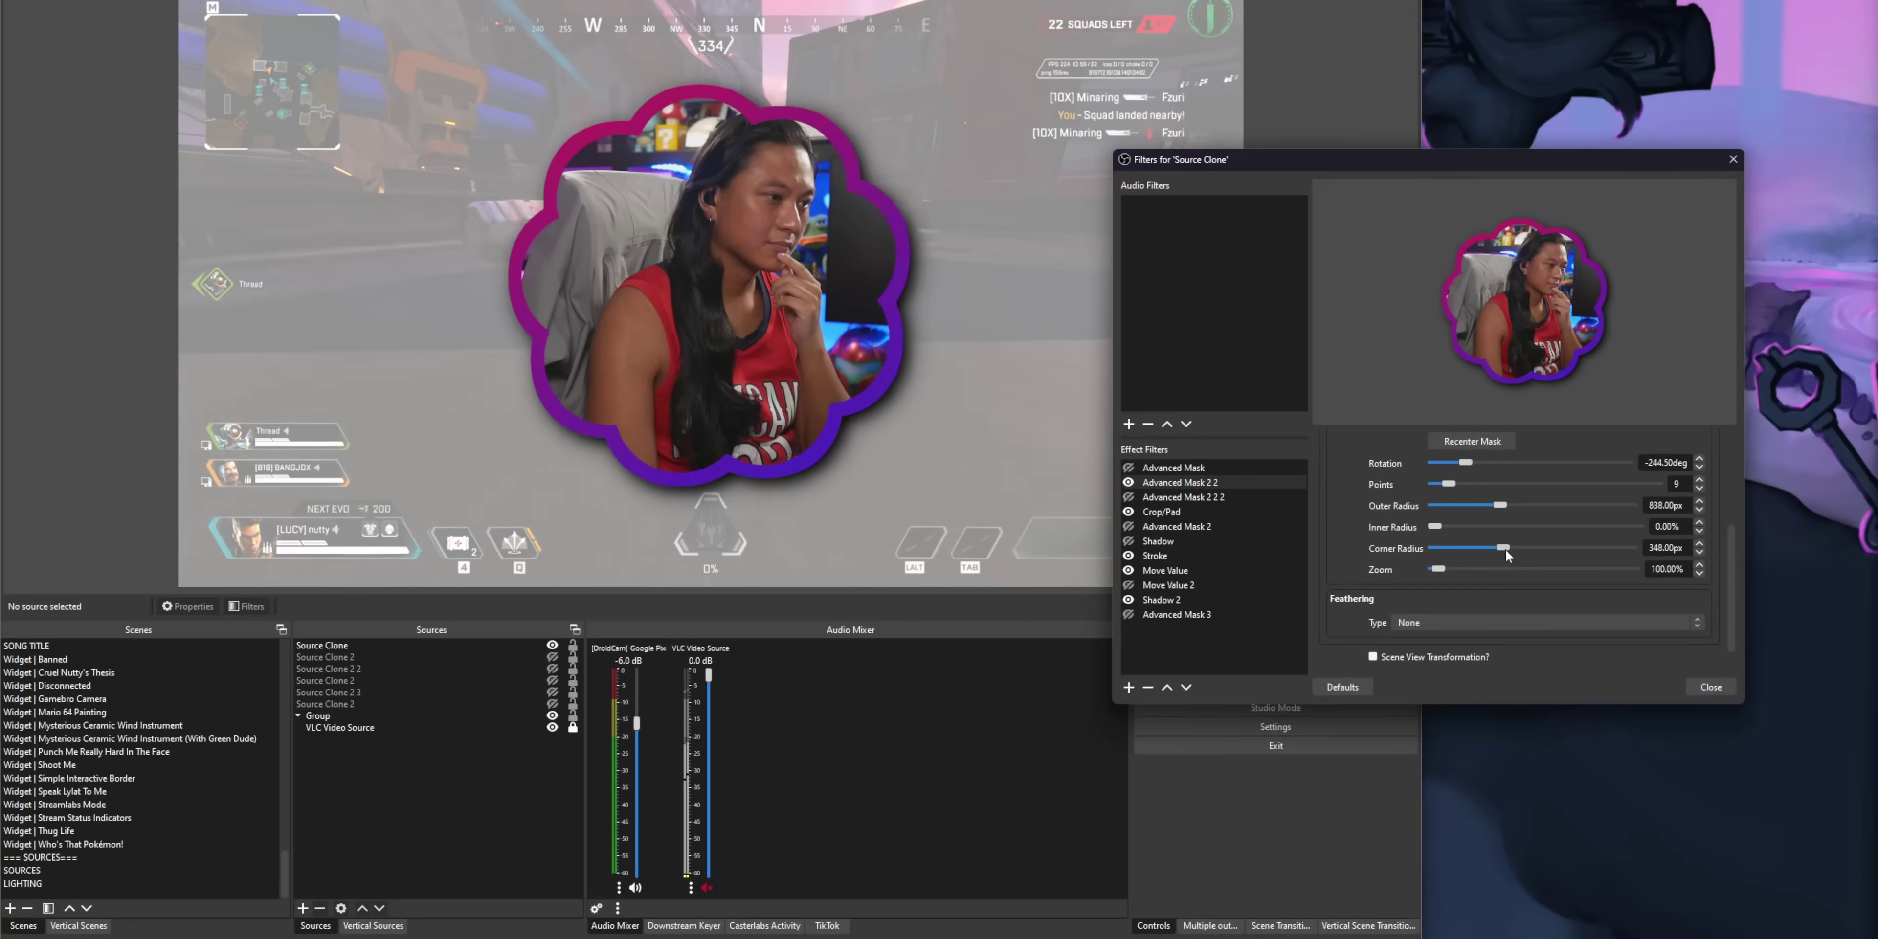
Step: Reduce the corner radius of the nine-point mask to about 262 px
{"action": "left_click_drag", "start_coordinate": [1503, 547], "coordinate": [1485, 546]}
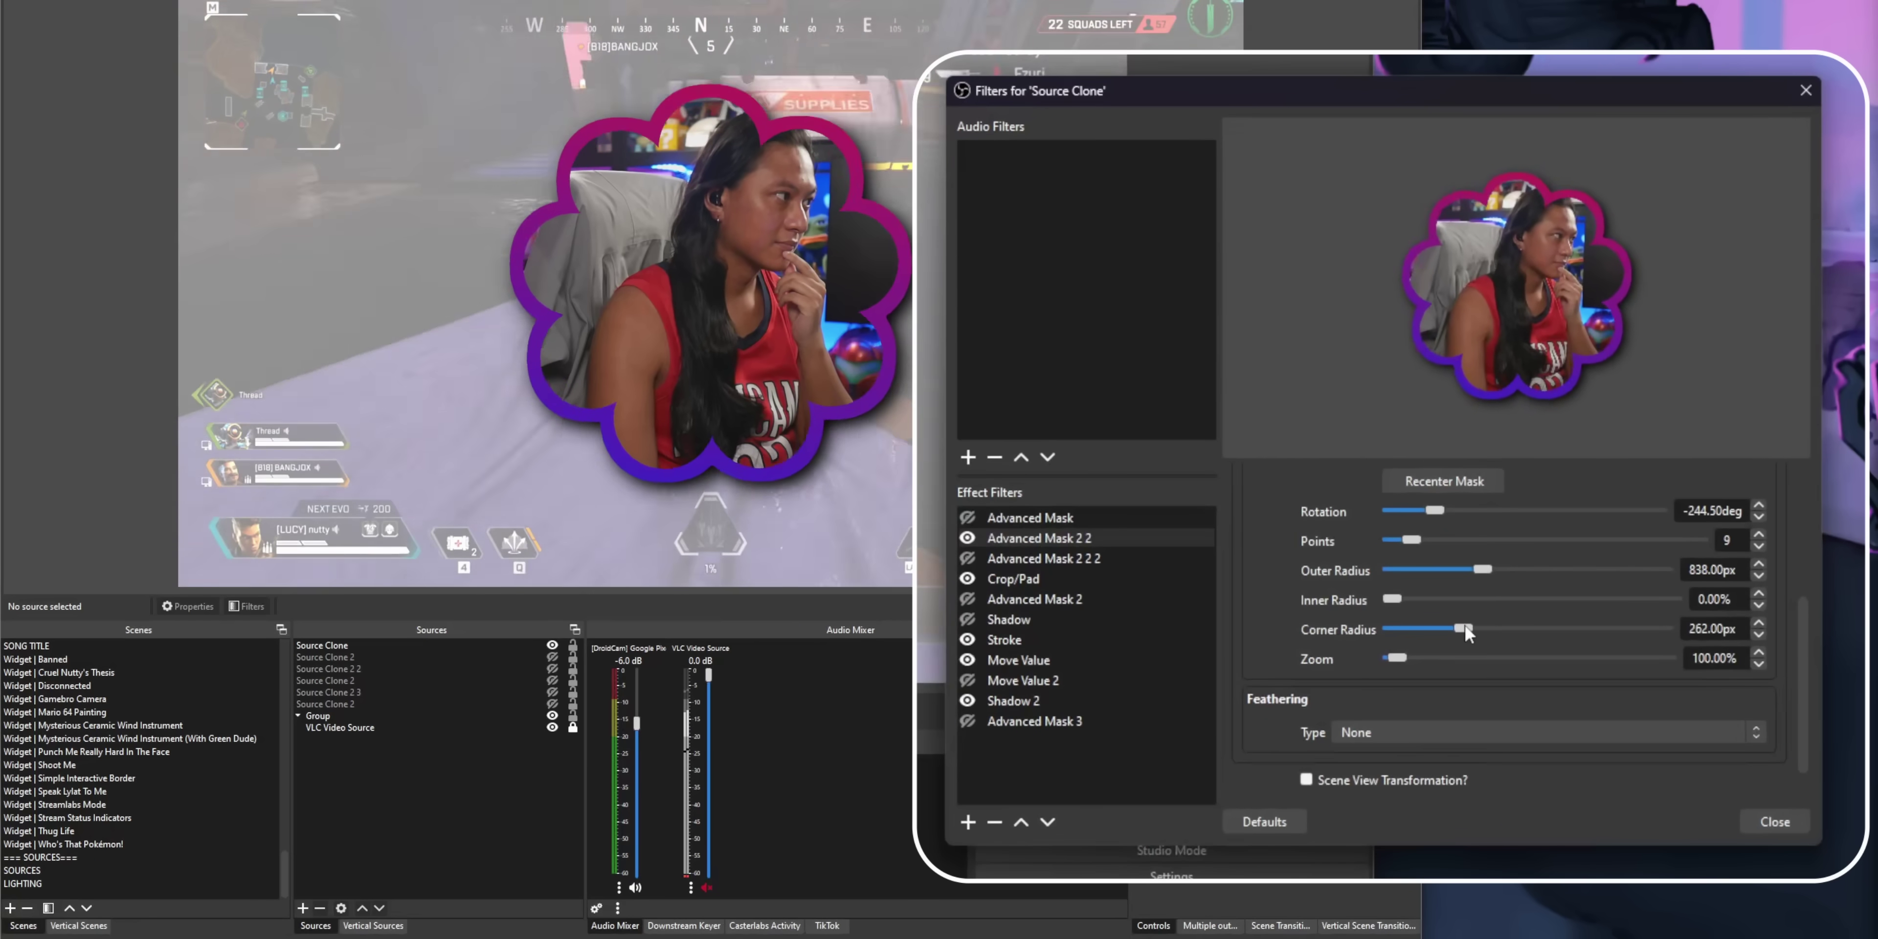
{"action": "mouse_move", "coordinate": [1457, 626]}
{"action": "left_mouse_down"}
{"action": "mouse_move", "coordinate": [1440, 625]}
{"action": "mouse_move", "coordinate": [1475, 627]}
{"action": "mouse_move", "coordinate": [1408, 599]}
{"action": "mouse_move", "coordinate": [1466, 606]}
{"action": "left_mouse_up"}
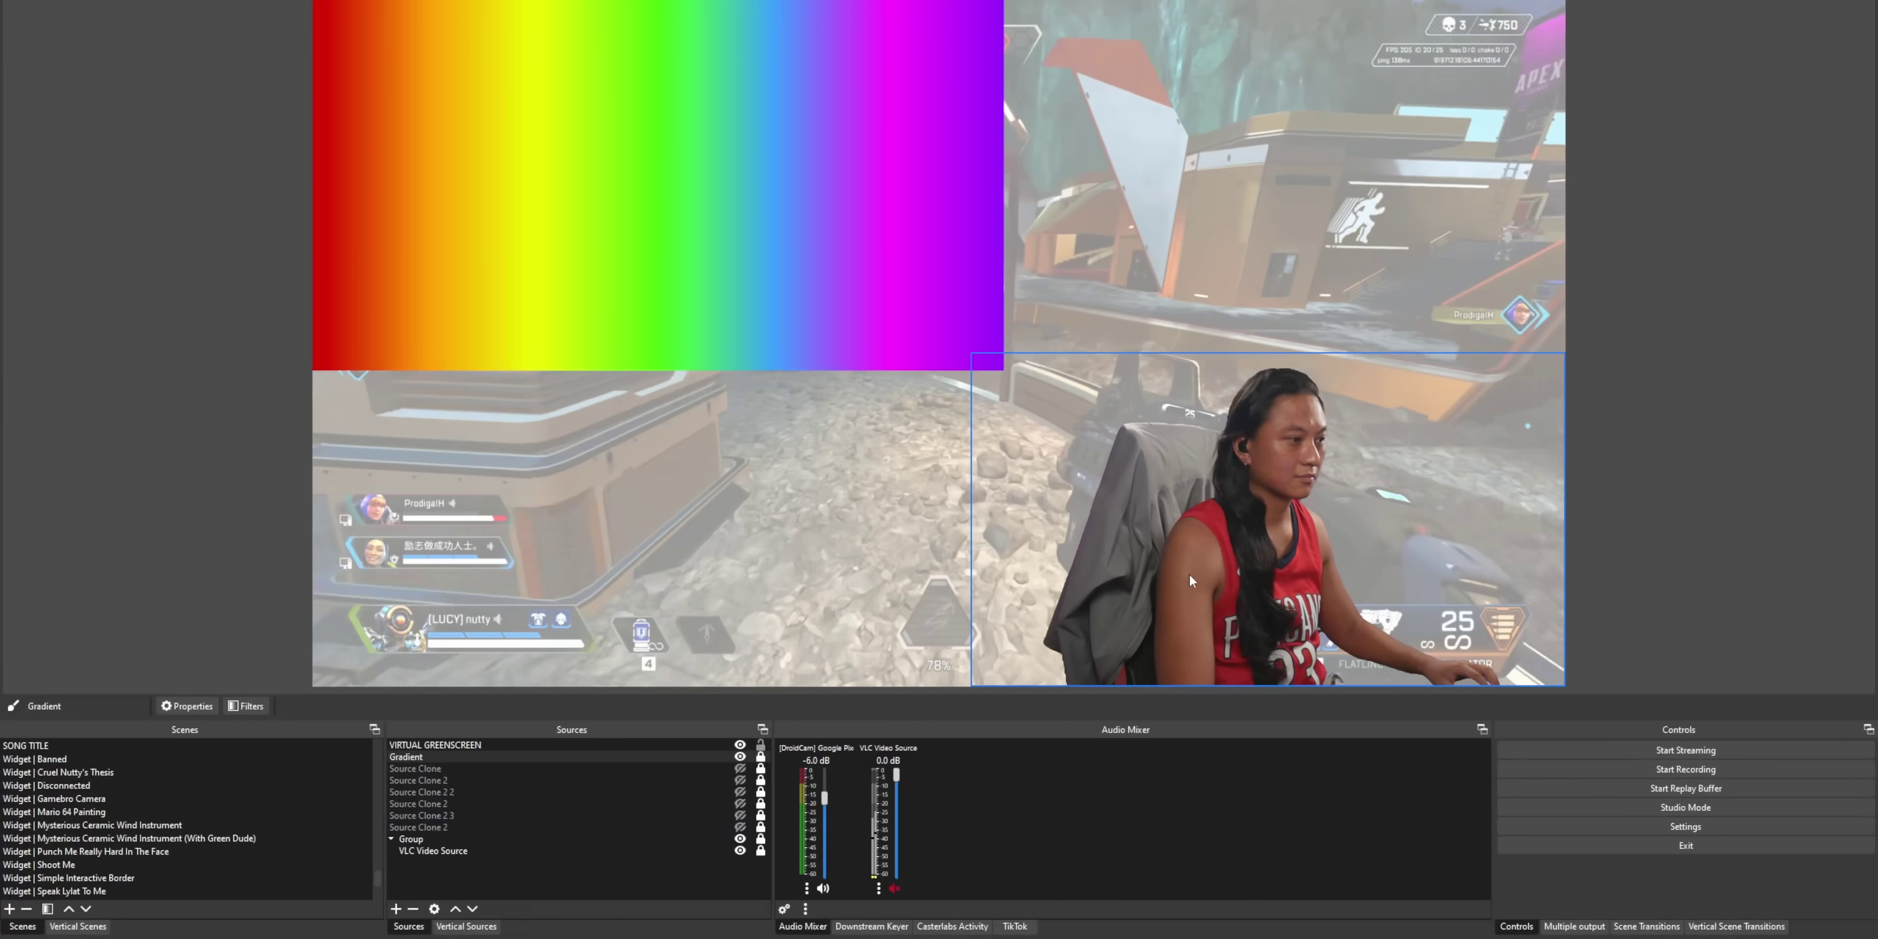
Step: Toggle the lock on the Gradient source
{"action": "left_click", "coordinate": [760, 756]}
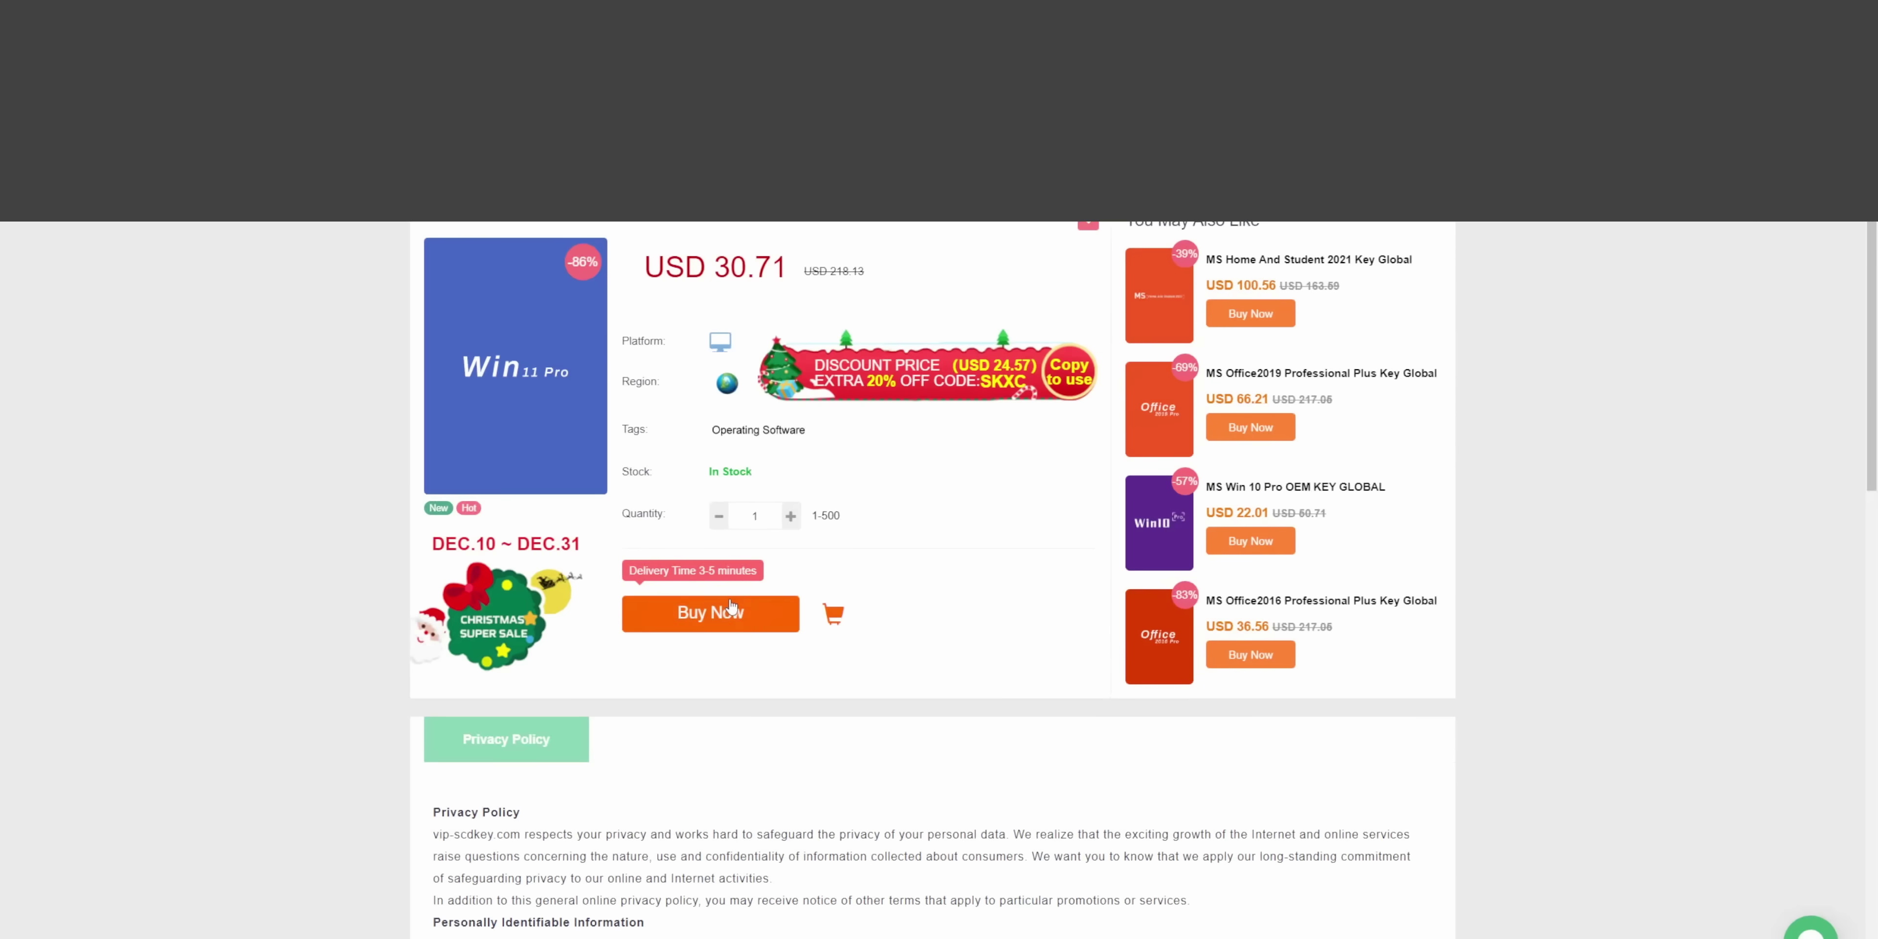
Step: Start buying one Win 11 Pro key on the product page in the browser
{"action": "left_click", "coordinate": [736, 615]}
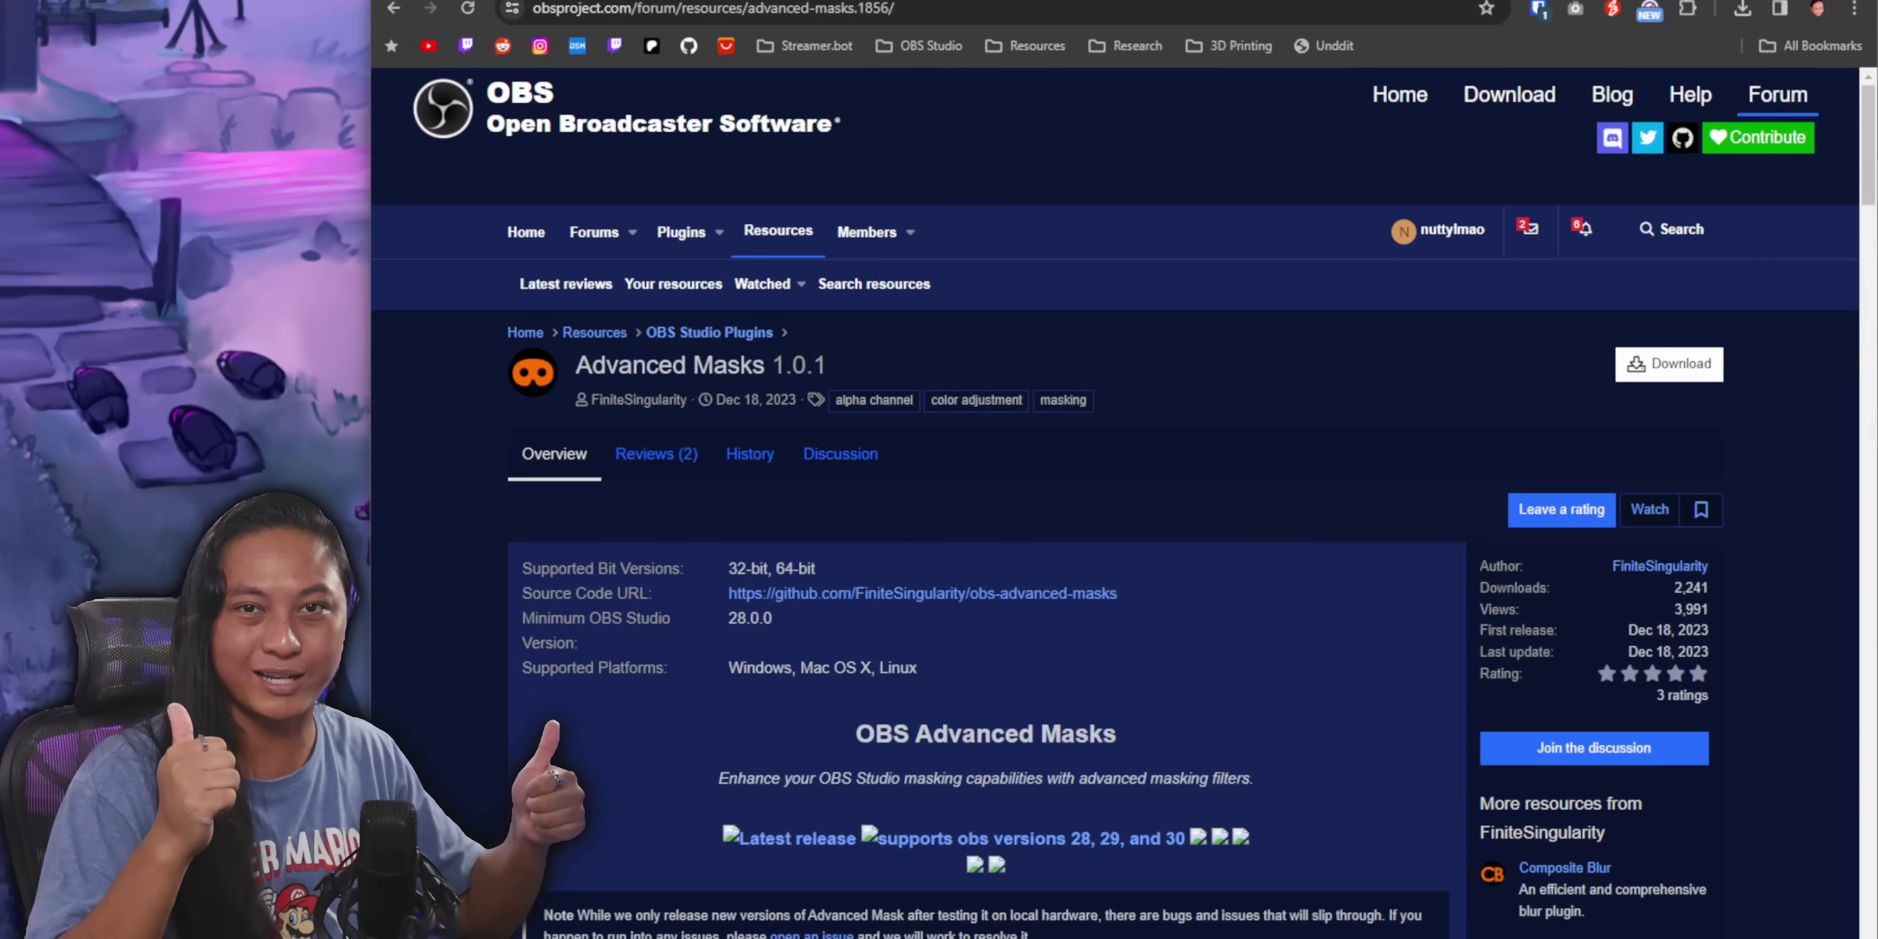
Step: Download the Advanced Masks 1.0.1 plugin from its OBS forum resource page
{"action": "left_click", "coordinate": [1669, 363]}
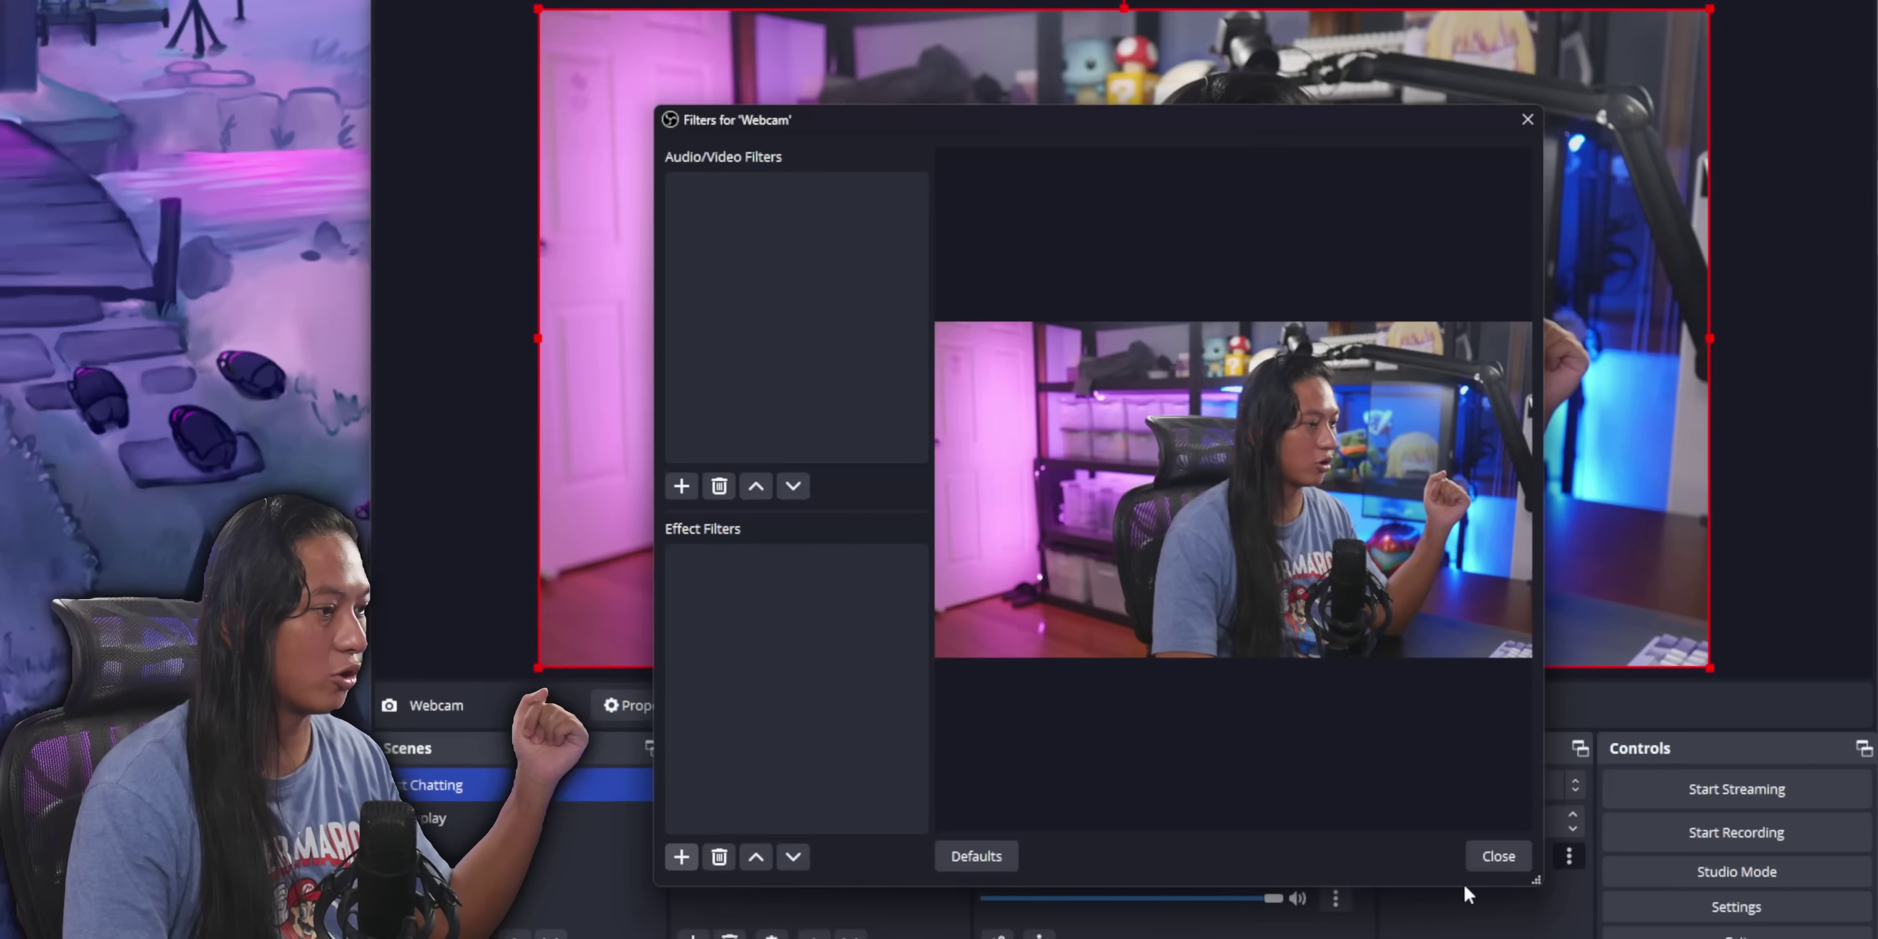
Step: In OBS Studio, reopen the filters of the Webcam source and add an Advanced Mask effect filter with its default name
{"action": "left_click", "coordinate": [1494, 854]}
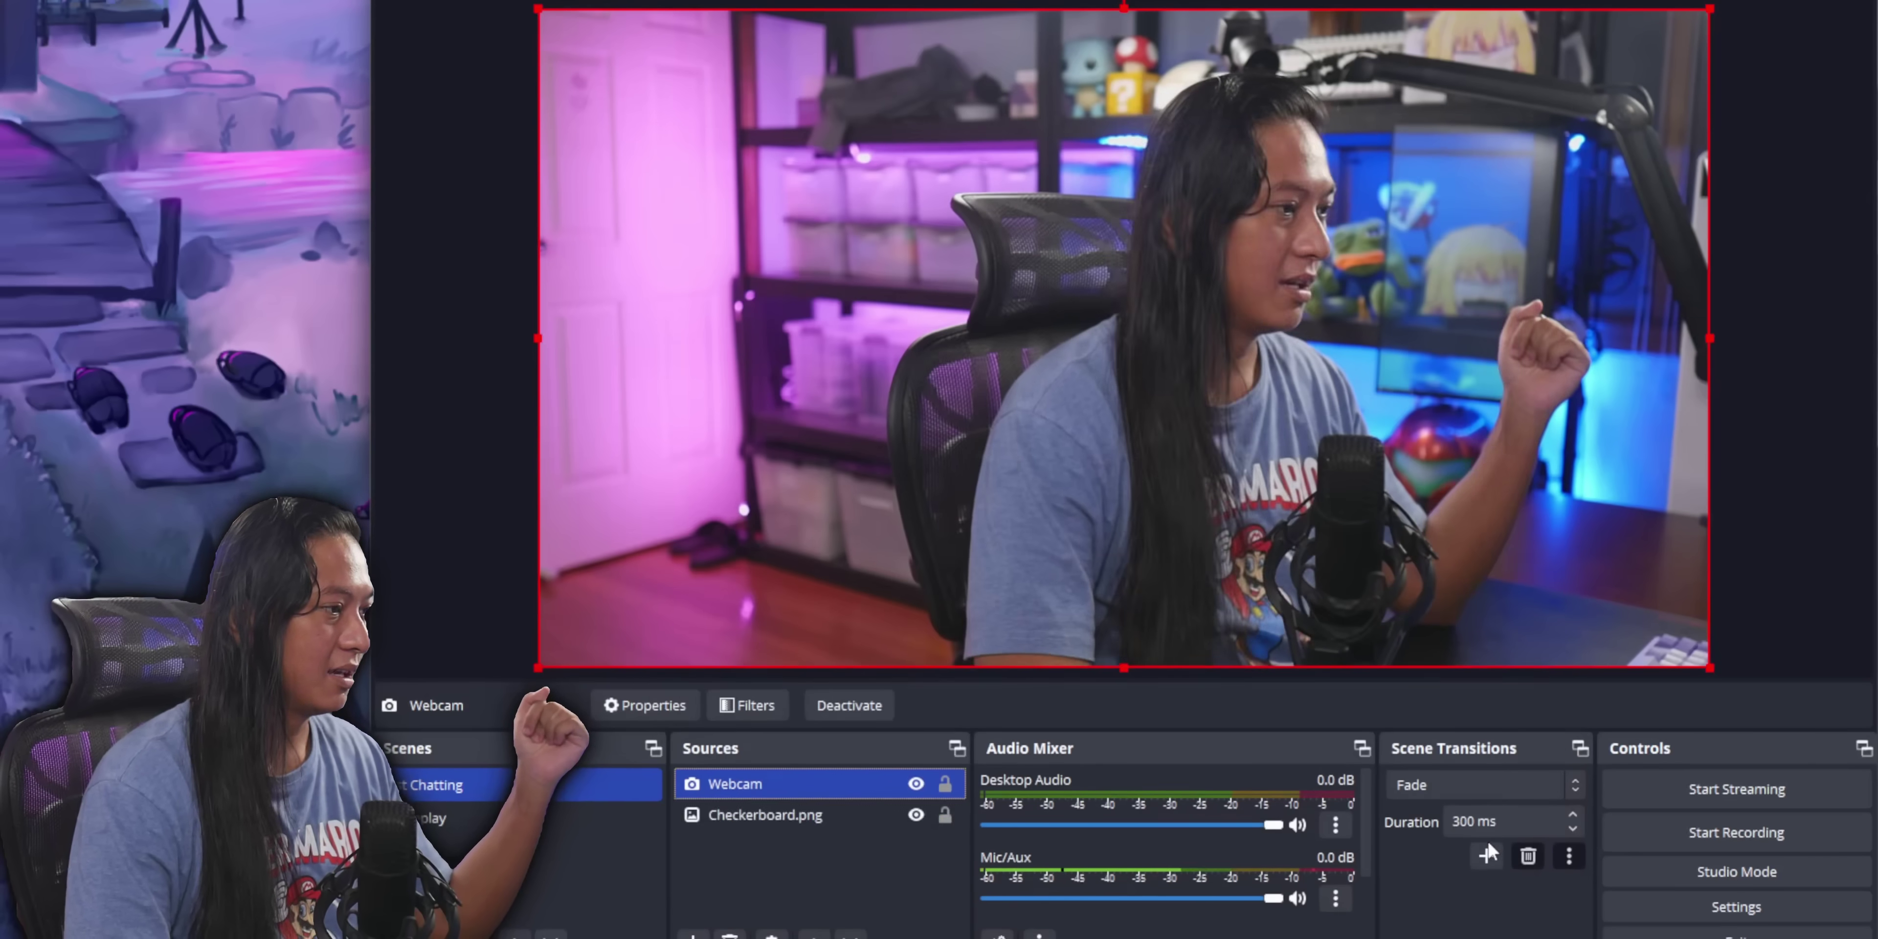
{"action": "right_click", "coordinate": [765, 778]}
{"action": "left_click", "coordinate": [820, 728]}
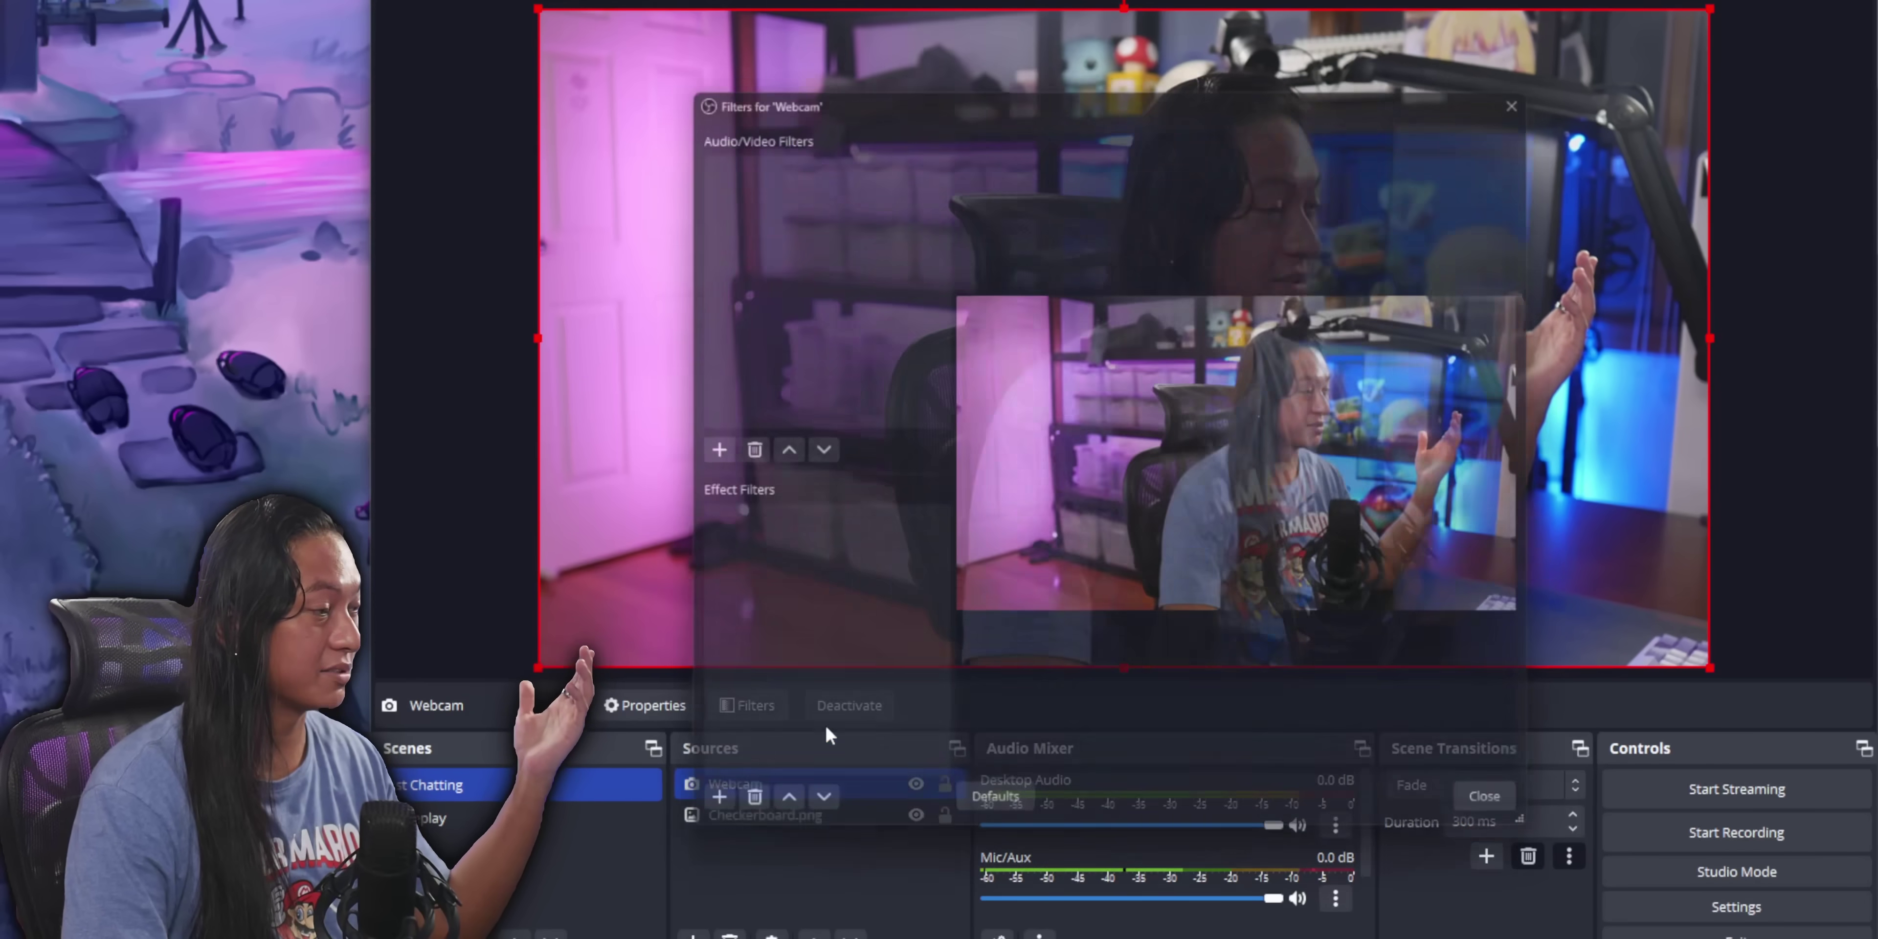
{"action": "left_click", "coordinate": [693, 824]}
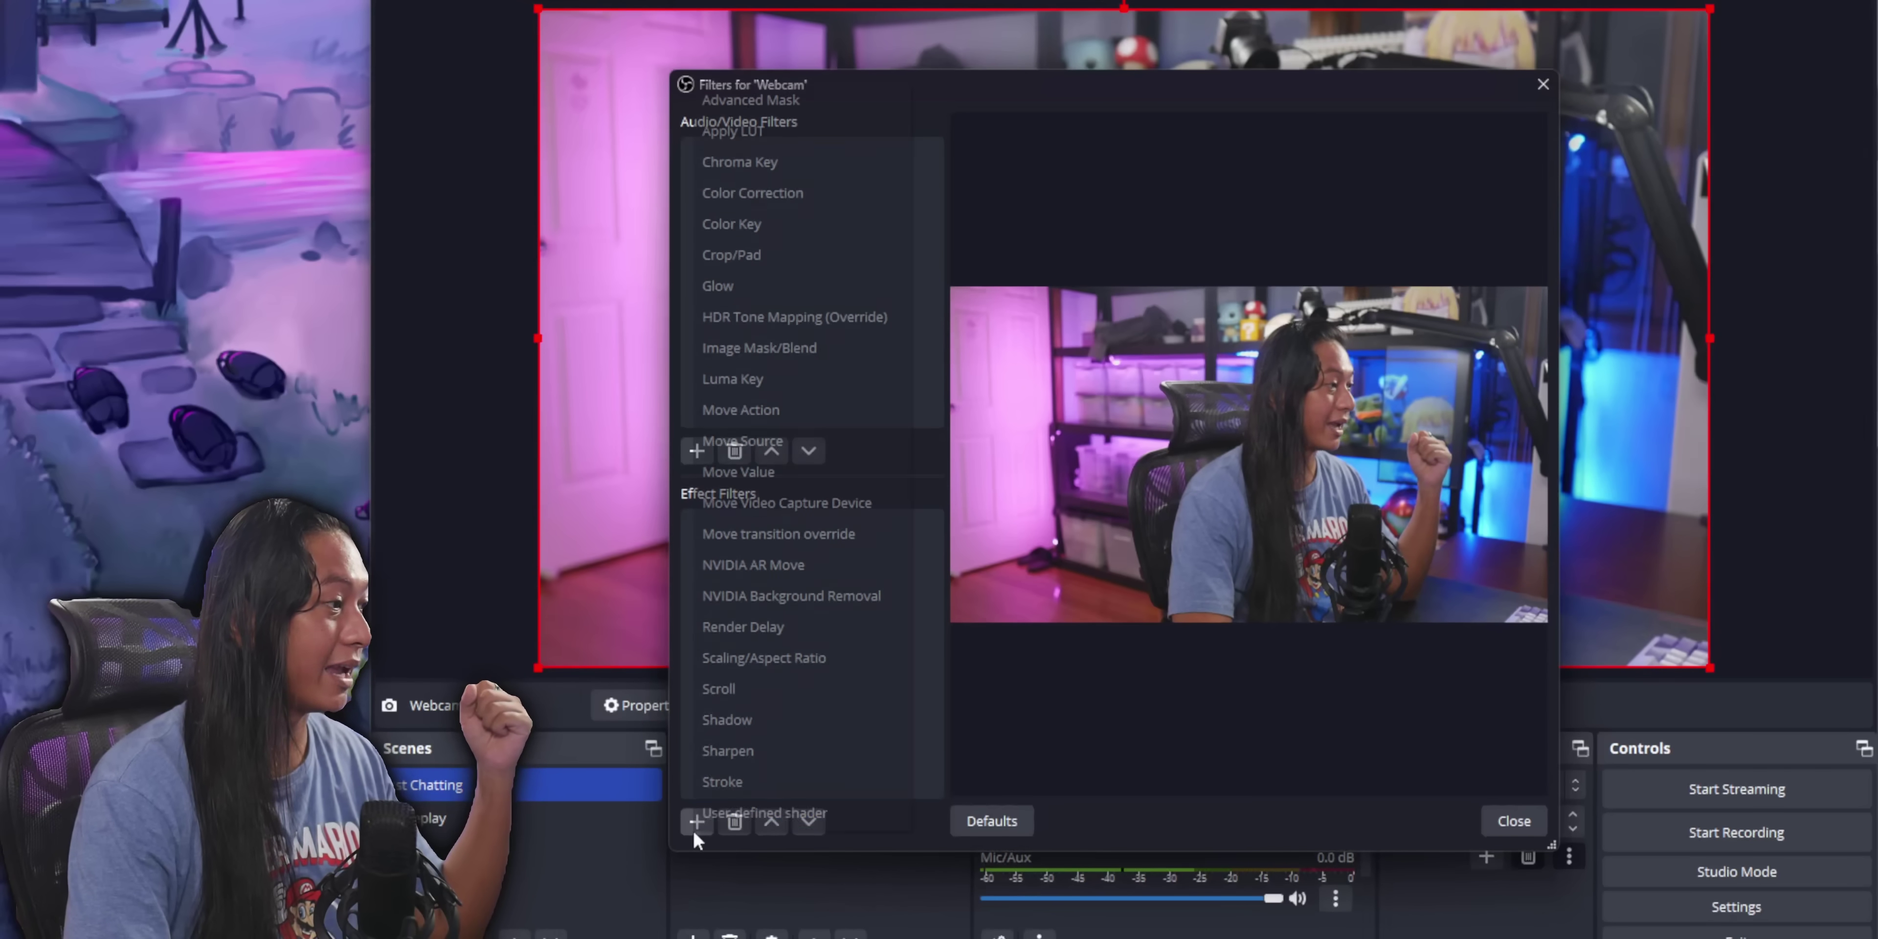
{"action": "left_click", "coordinate": [842, 100]}
{"action": "left_click", "coordinate": [1060, 500]}
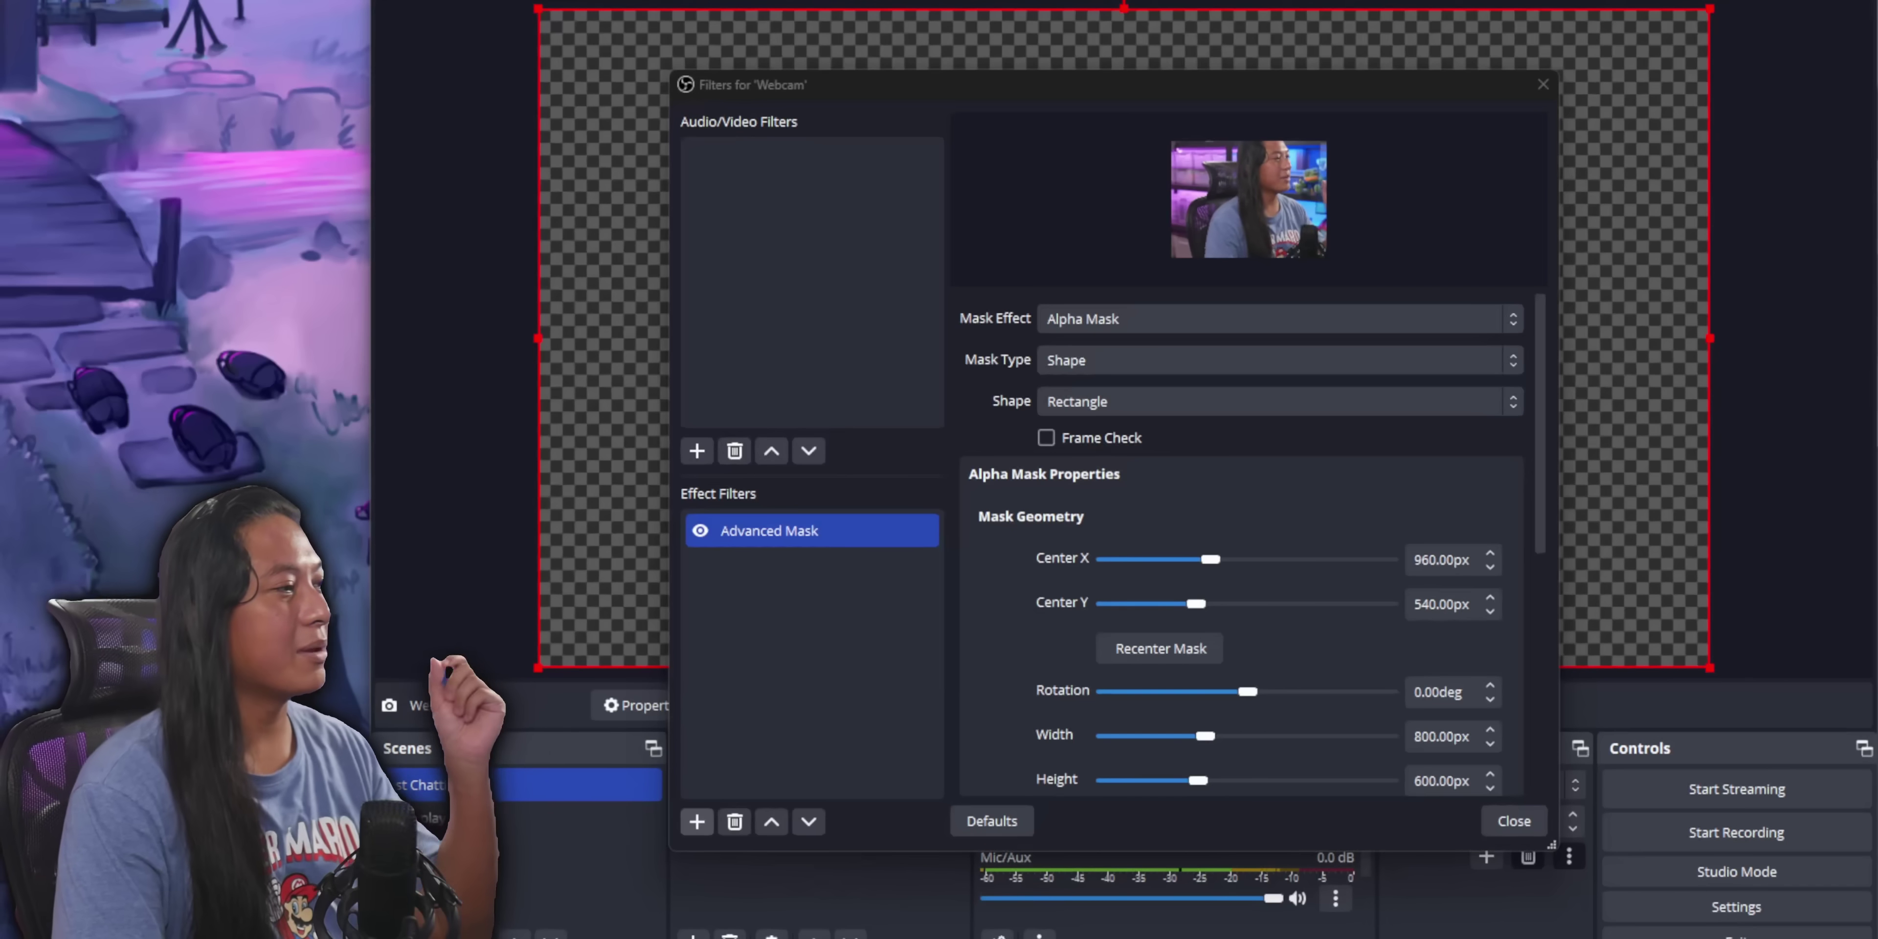
Step: Move the Webcam filters window clear of the preview and deselect the source on the canvas
{"action": "left_click_drag", "start_coordinate": [817, 89], "coordinate": [169, 22]}
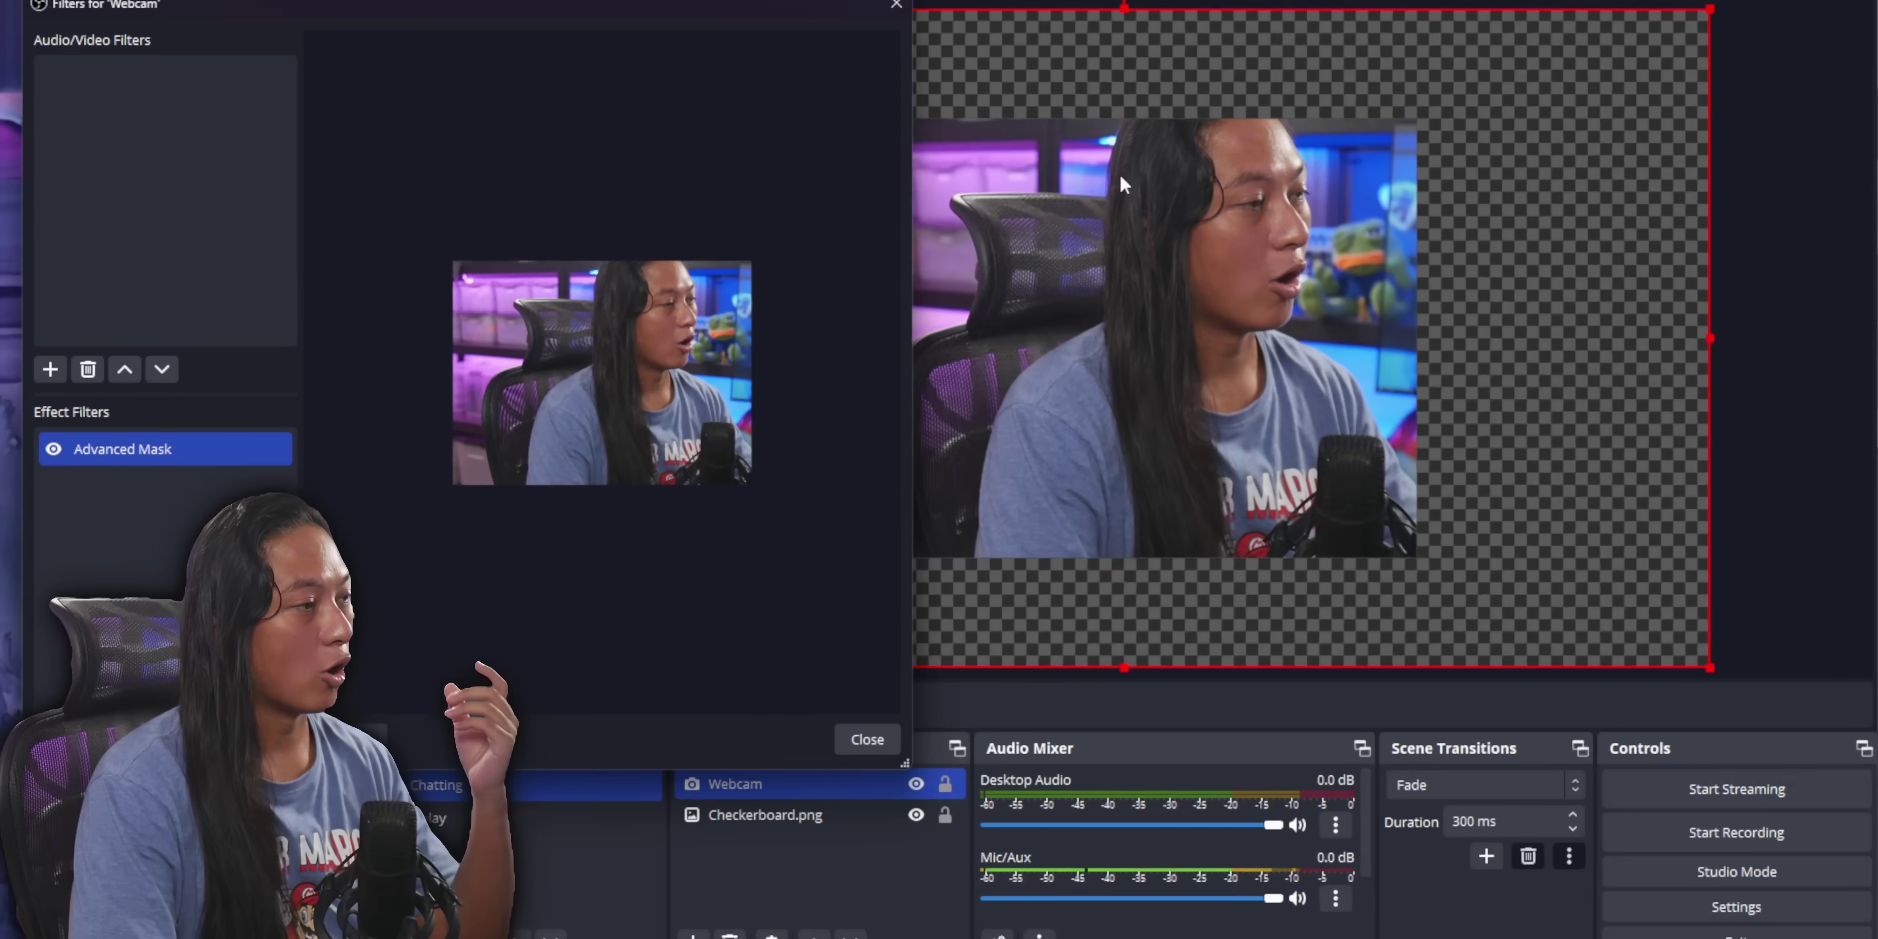
{"action": "left_click", "coordinate": [1769, 190]}
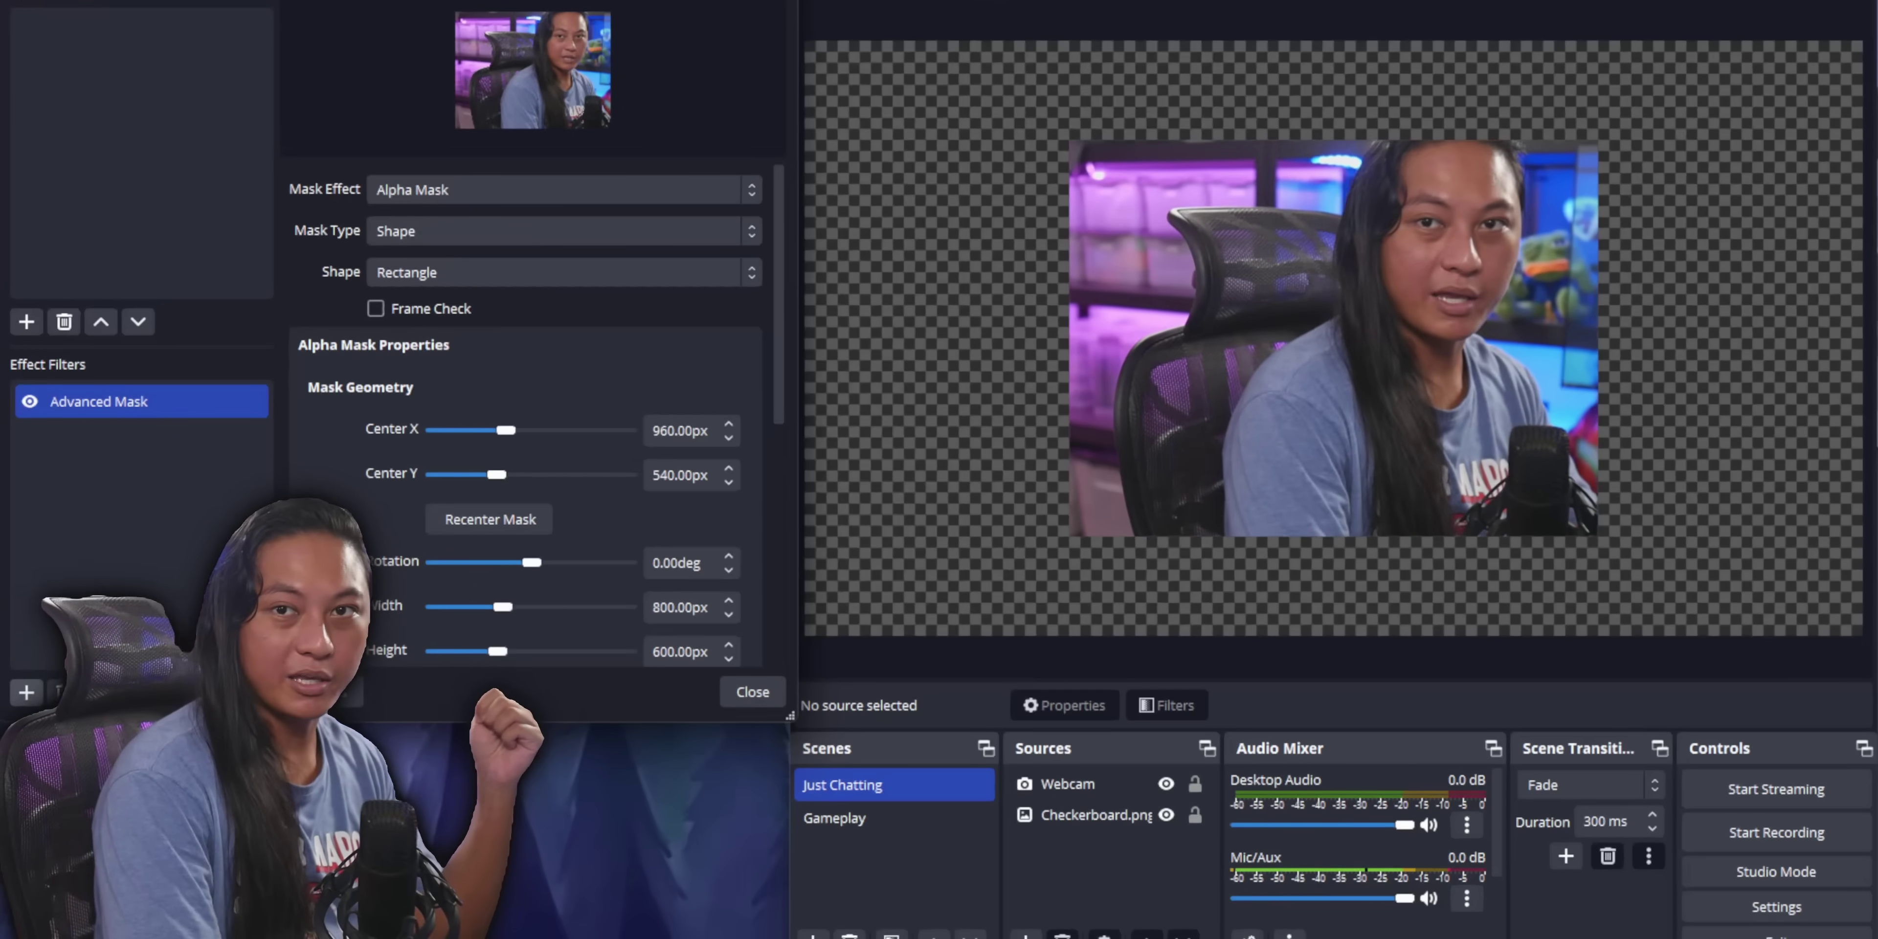
Step: Set the mask shape to Circle with a 411 px radius, try shifting it horizontally, and recenter the mask
{"action": "left_click", "coordinate": [657, 275]}
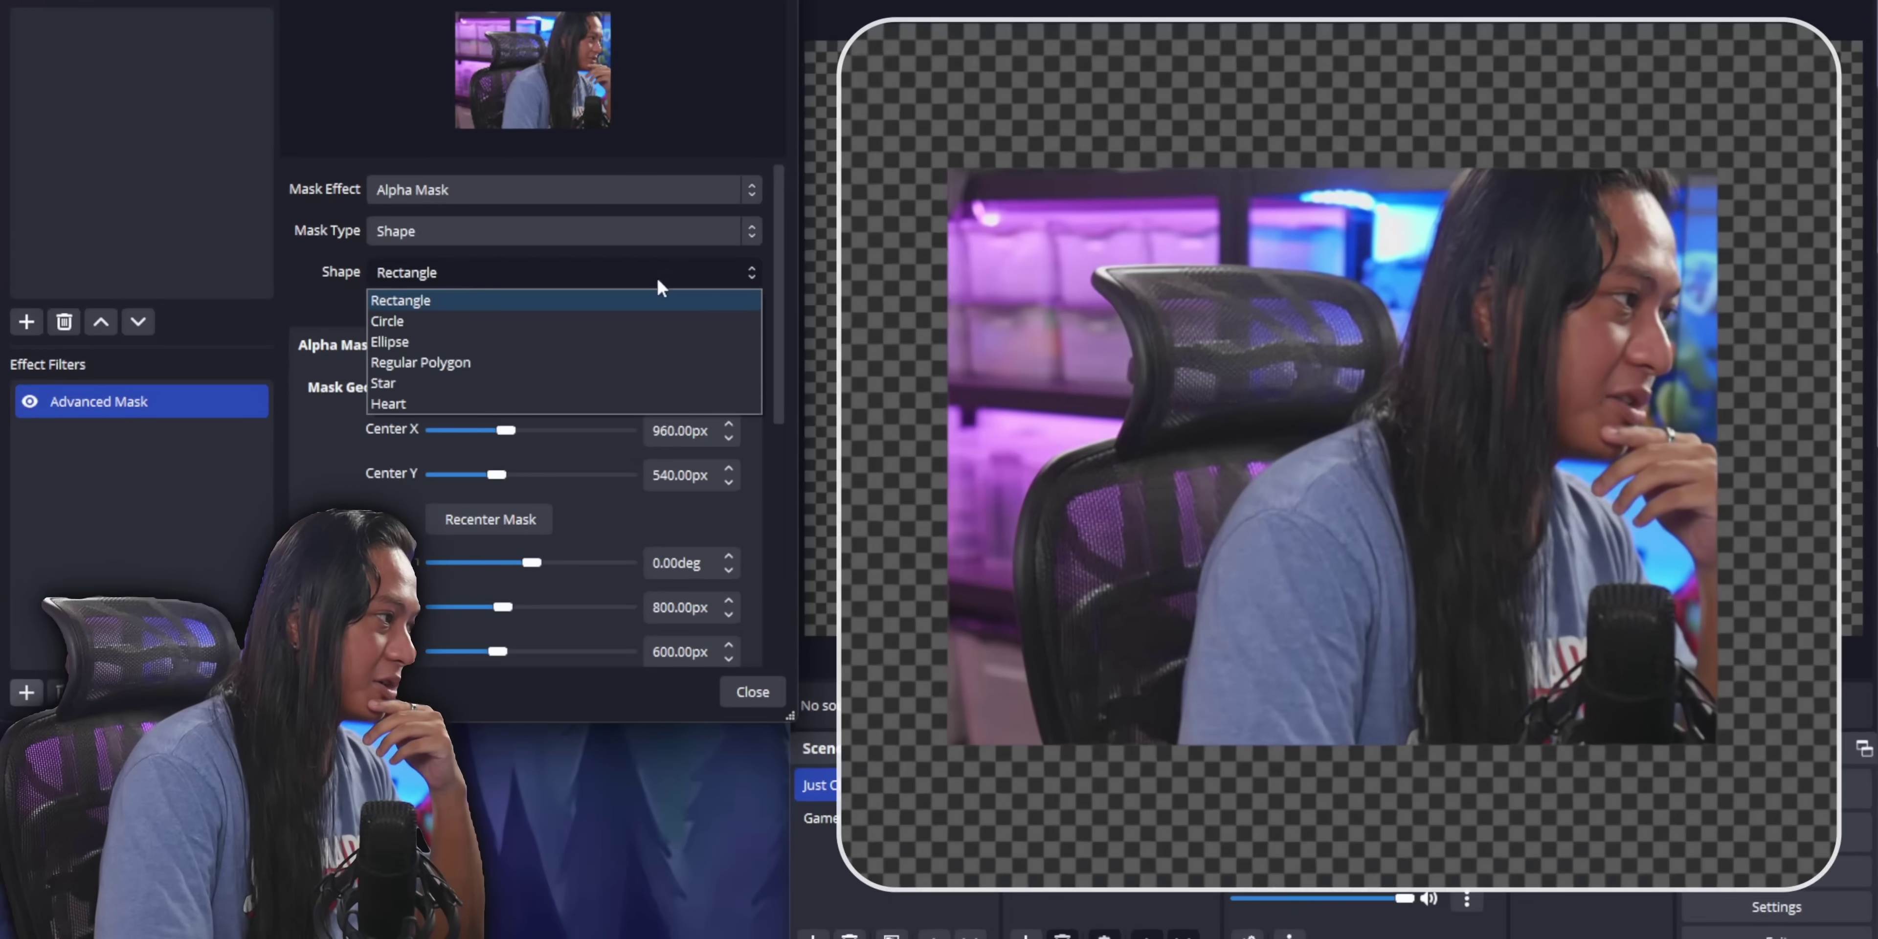
{"action": "left_click", "coordinate": [645, 323]}
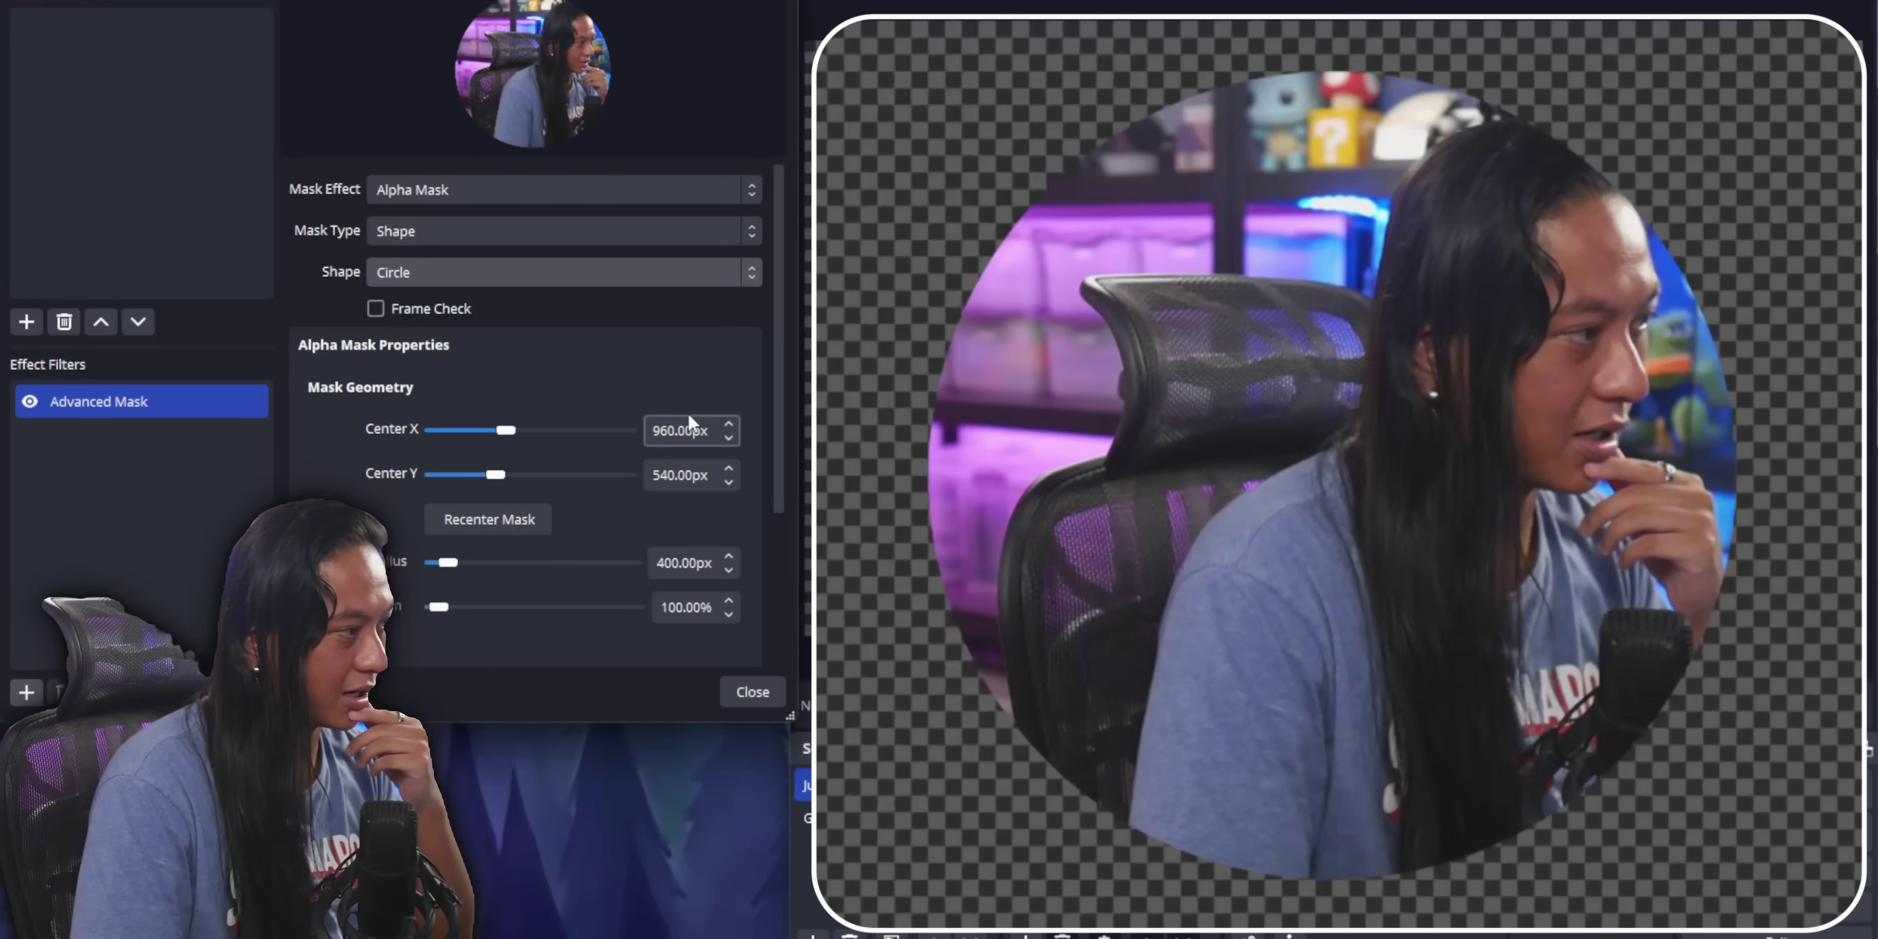
{"action": "left_click_drag", "start_coordinate": [446, 564], "coordinate": [447, 568]}
{"action": "mouse_move", "coordinate": [506, 431]}
{"action": "left_mouse_down"}
{"action": "mouse_move", "coordinate": [523, 434]}
{"action": "mouse_move", "coordinate": [504, 442]}
{"action": "left_mouse_up"}
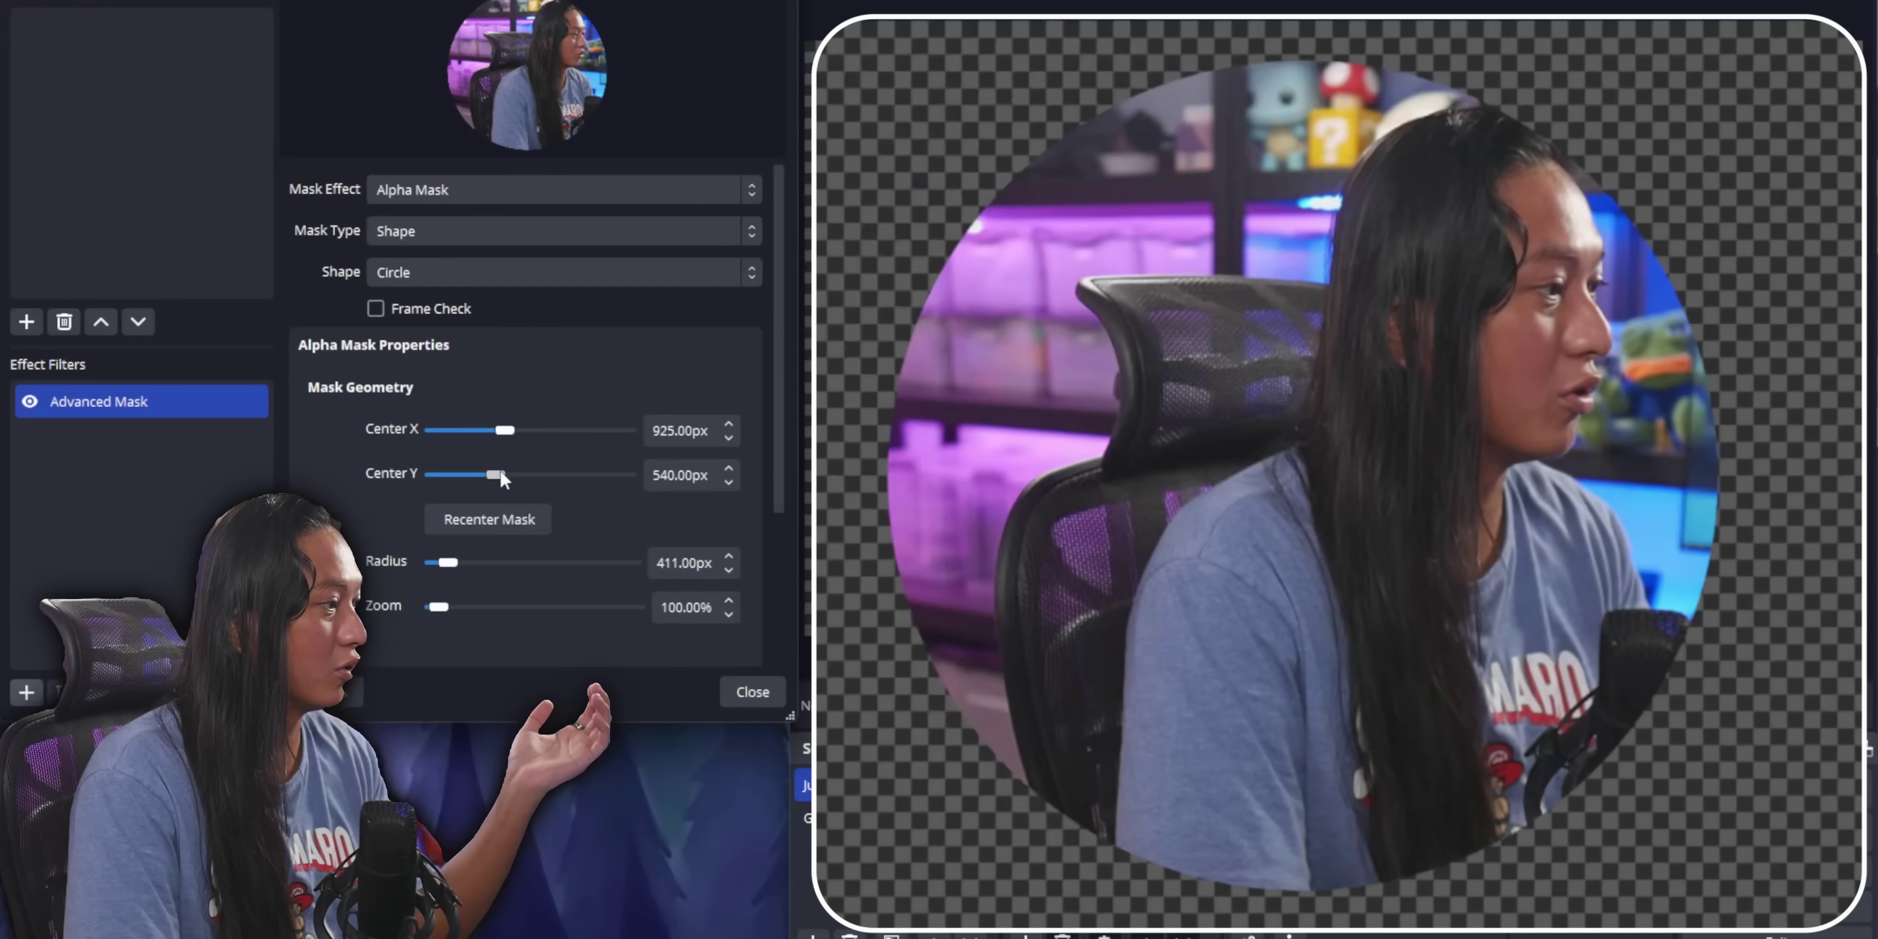
{"action": "left_click", "coordinate": [499, 517]}
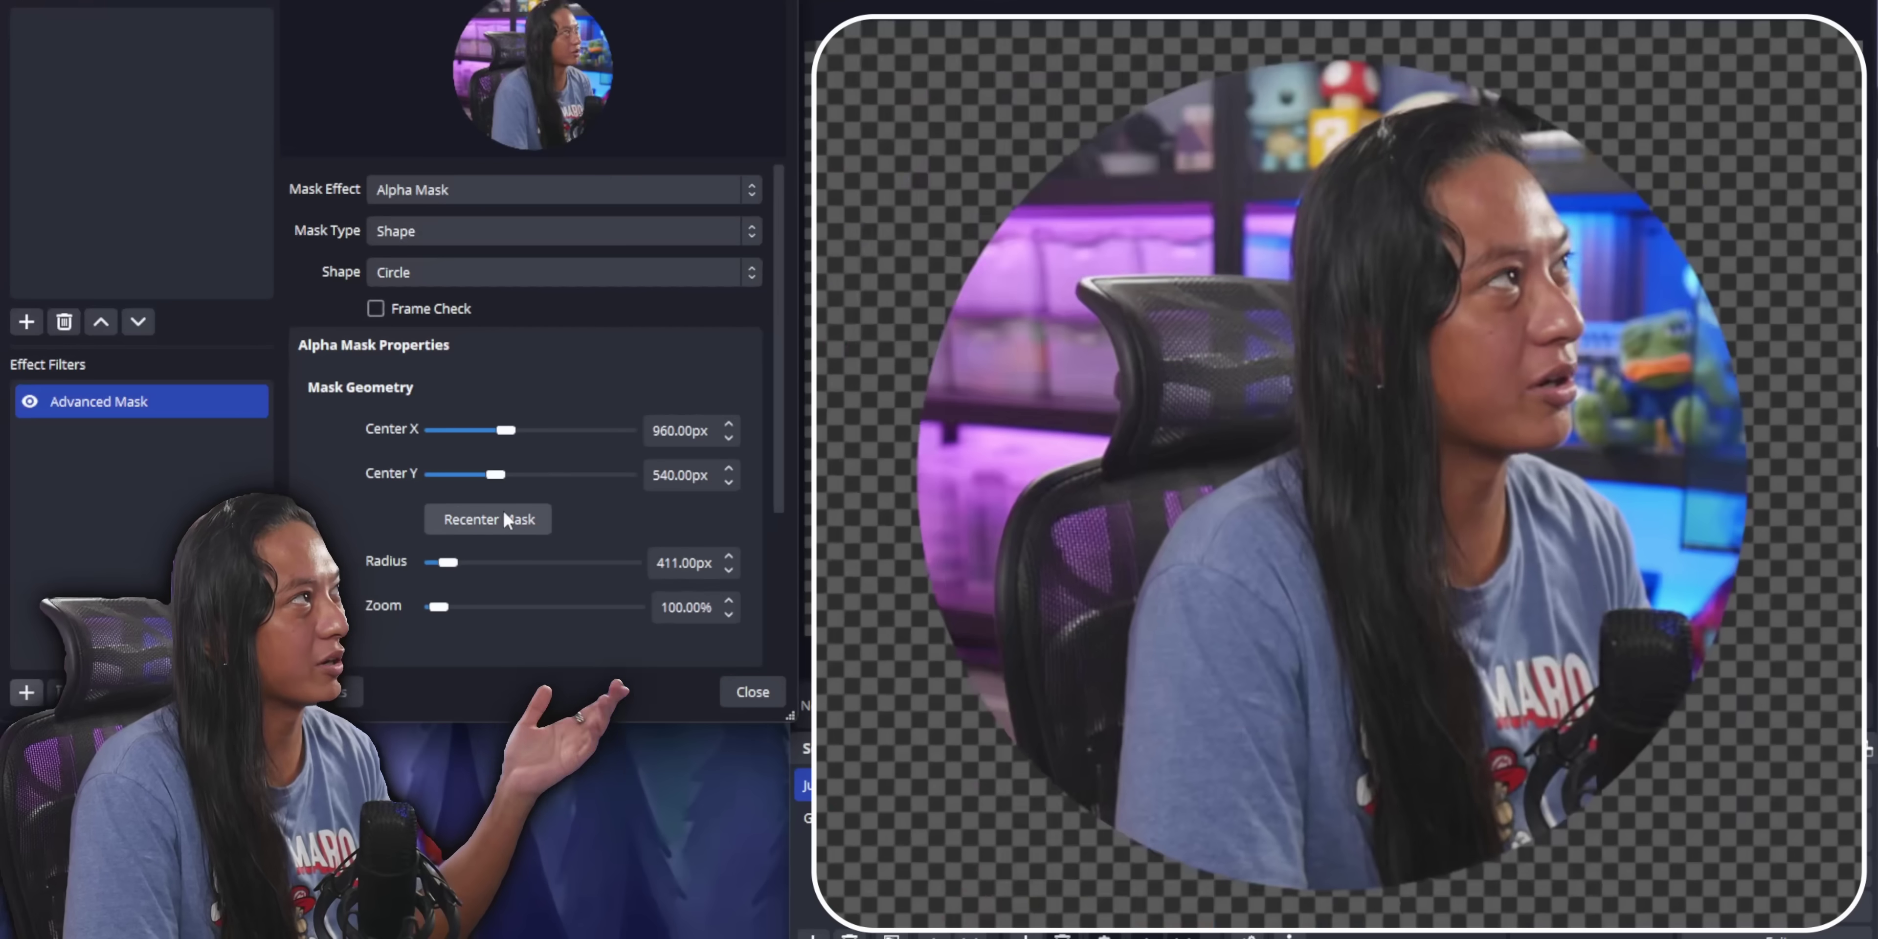
Step: Change the mask shape to Ellipse and enlarge it to 1206 px wide by 730 px high
{"action": "left_click", "coordinate": [456, 273]}
{"action": "left_click", "coordinate": [453, 340]}
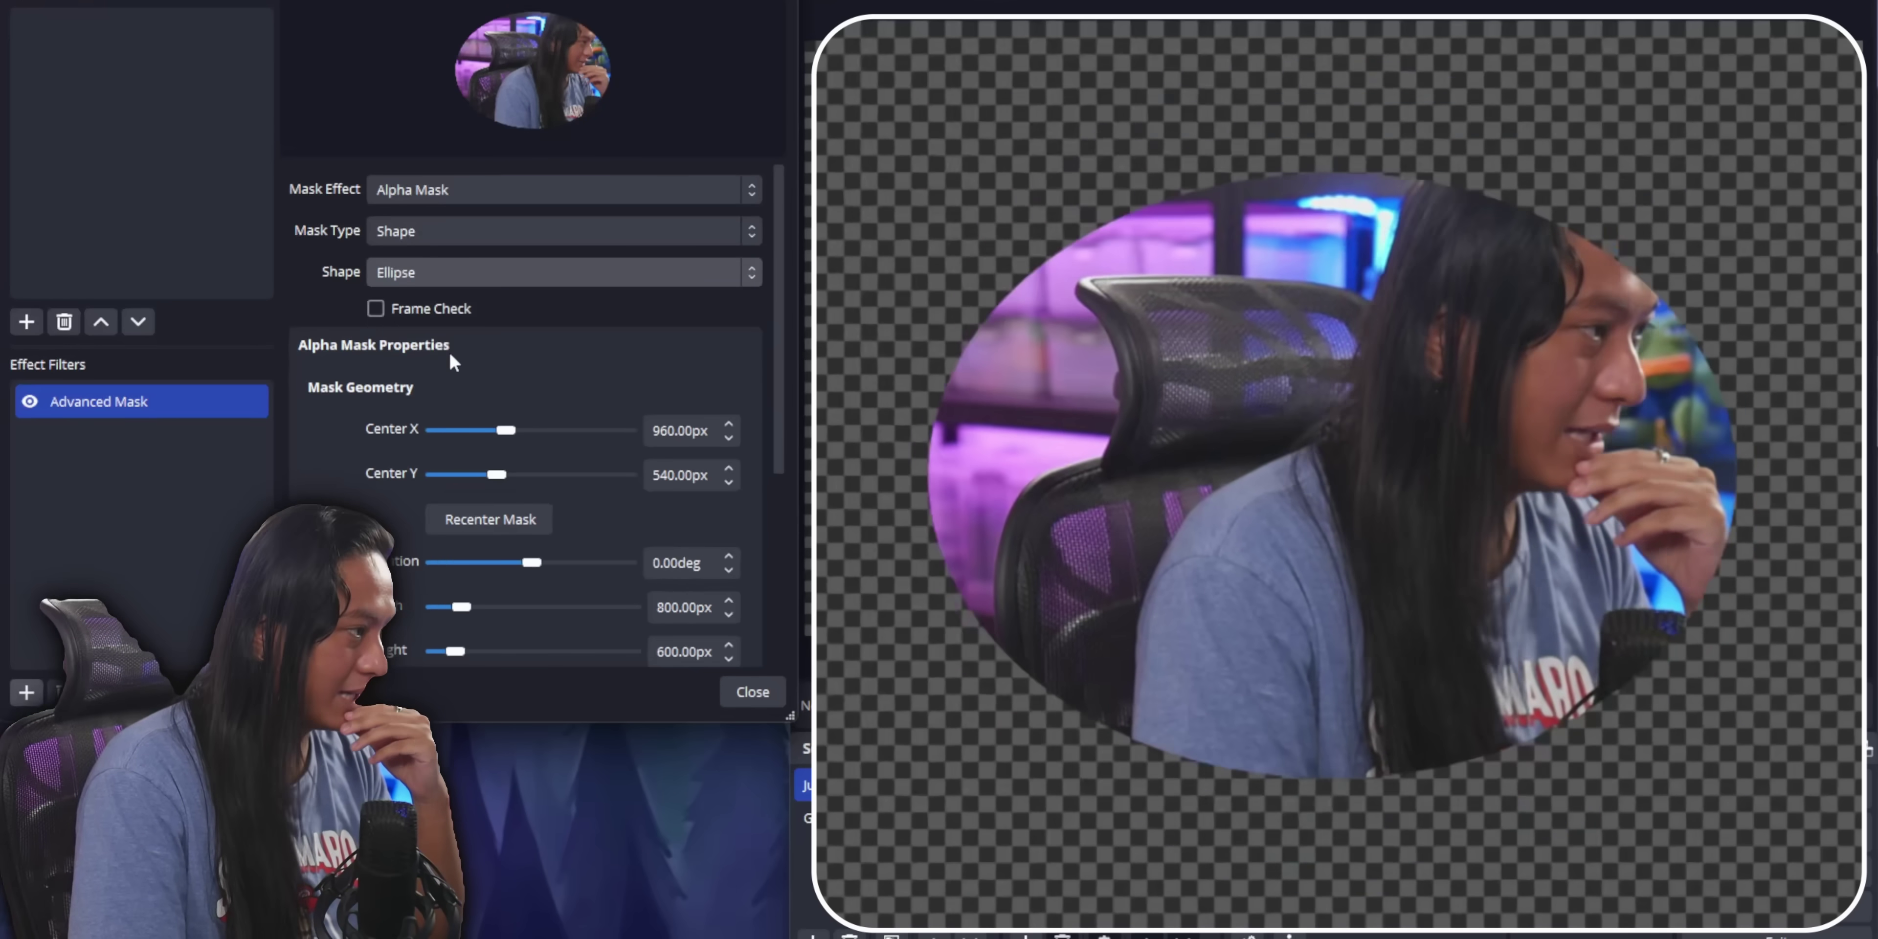
{"action": "left_click_drag", "start_coordinate": [458, 608], "coordinate": [469, 611]}
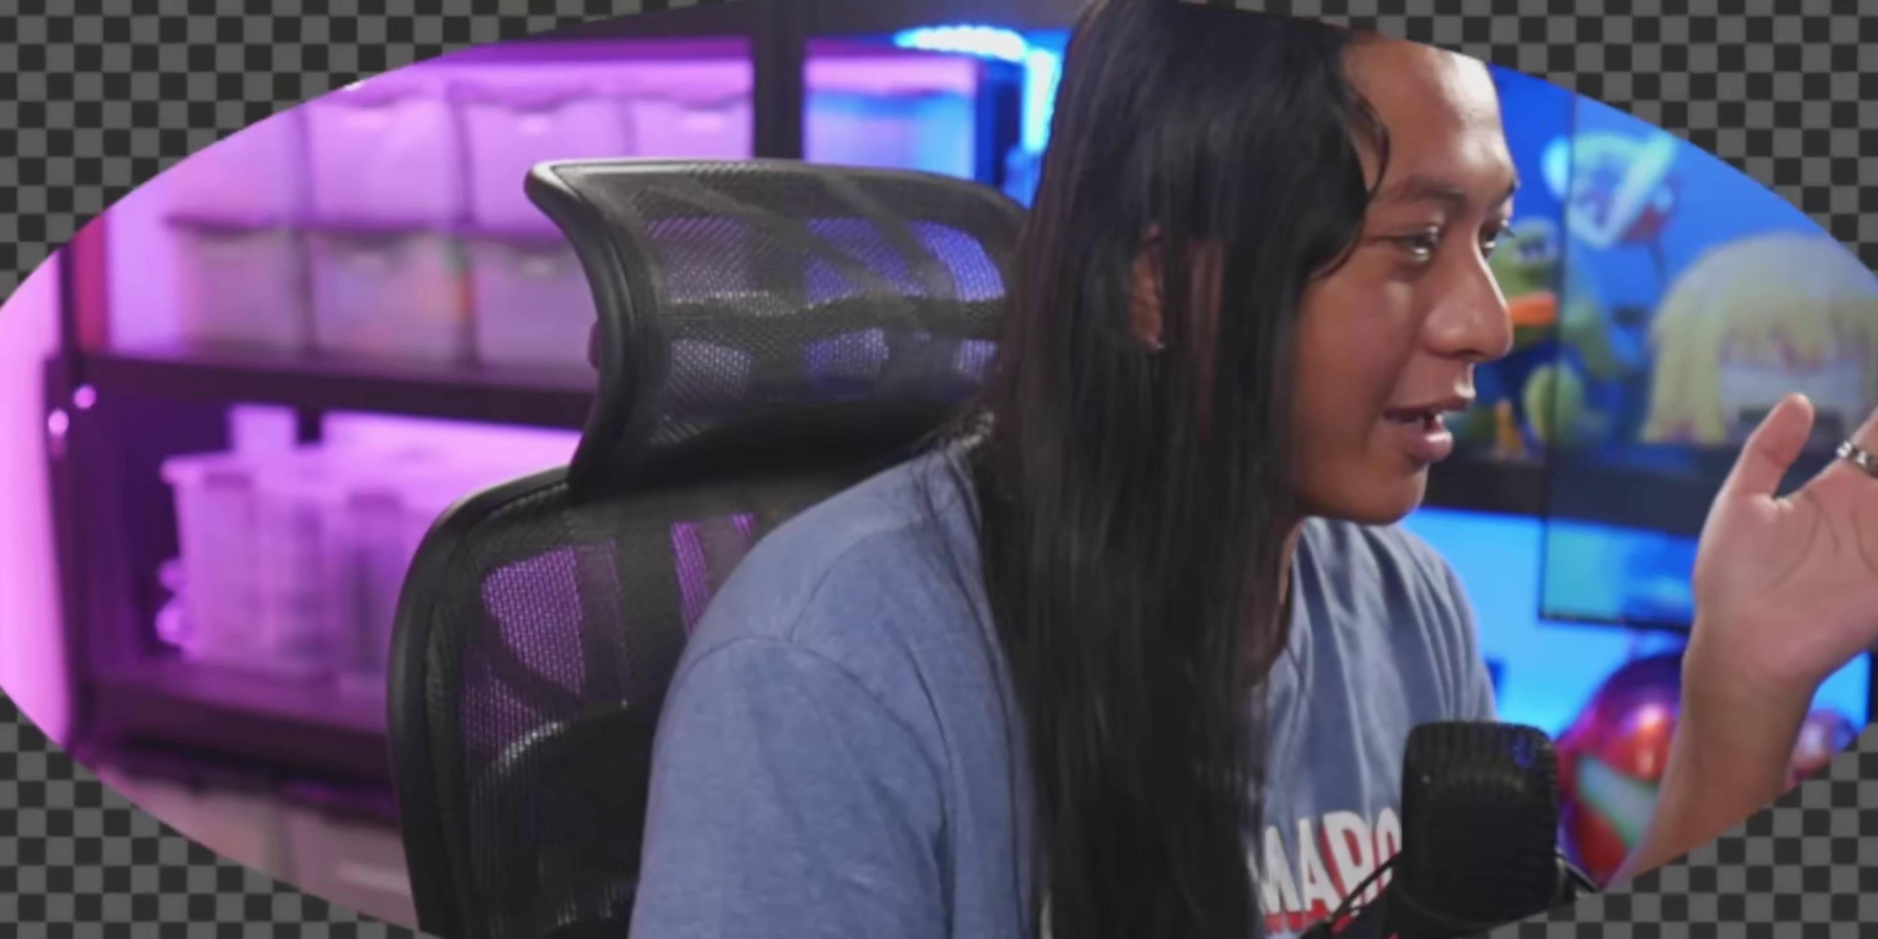
Step: Change the mask shape to Regular Polygon with 7 sides and a corner radius of 148 px
{"action": "left_click", "coordinate": [408, 271]}
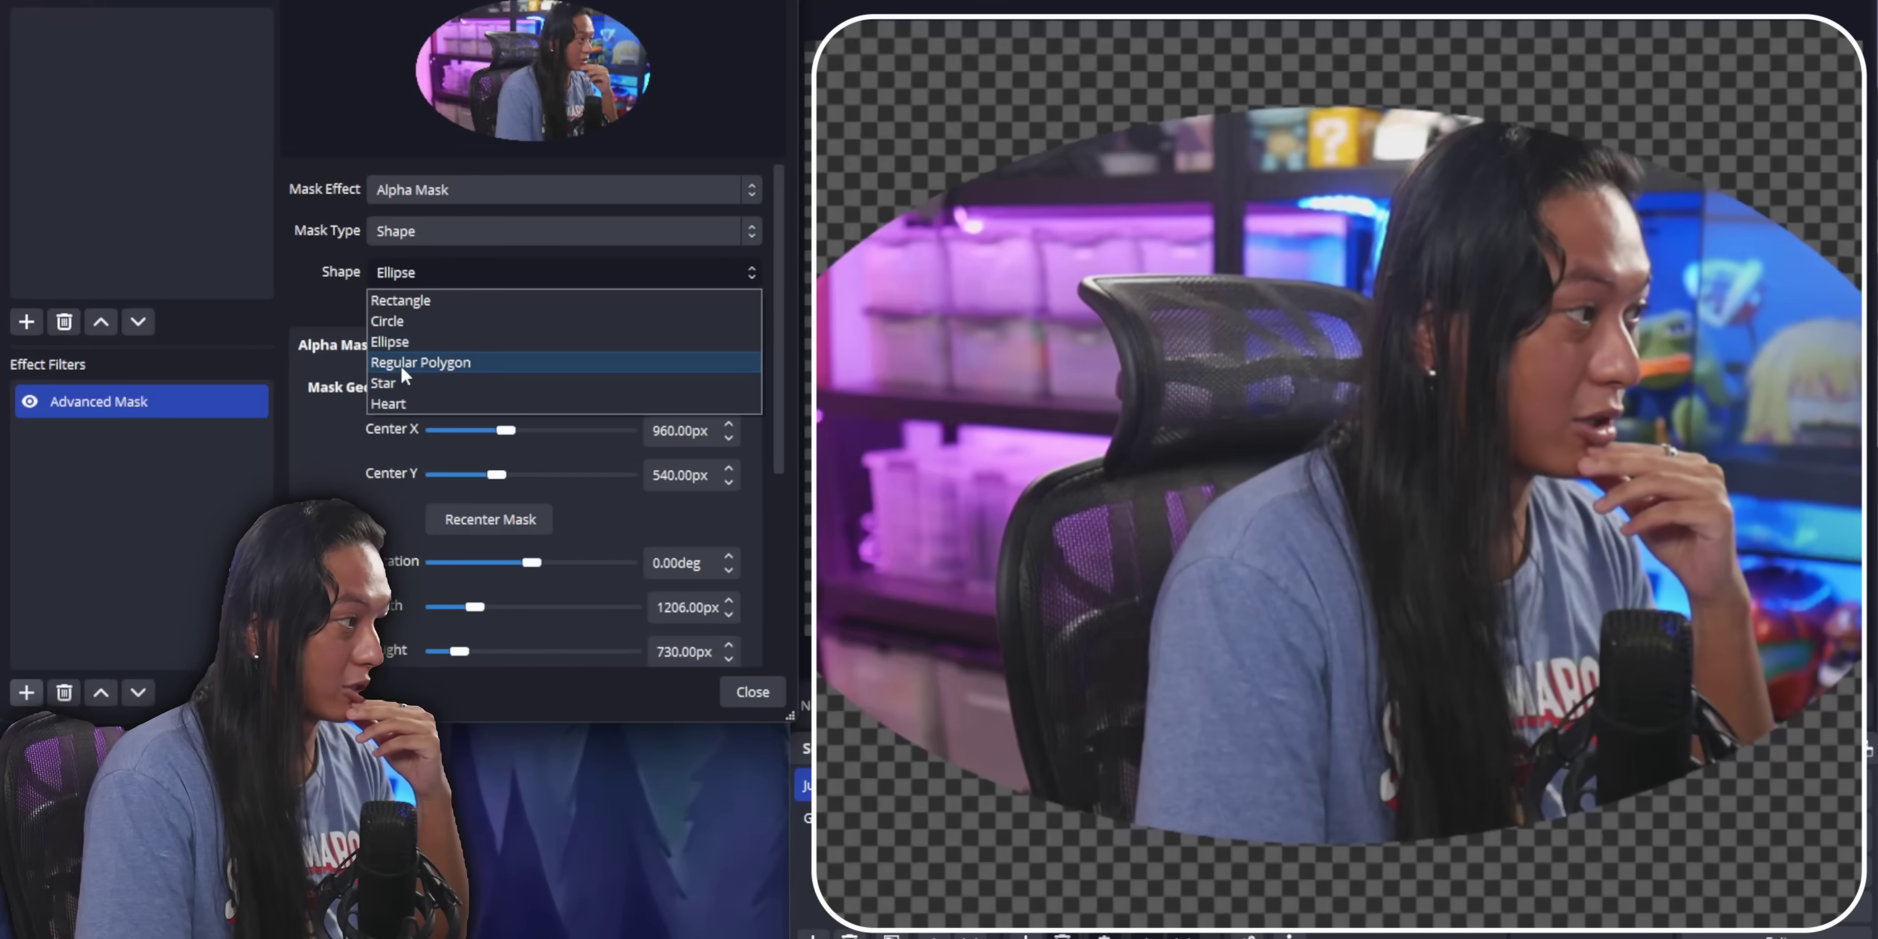
{"action": "left_click", "coordinate": [400, 354]}
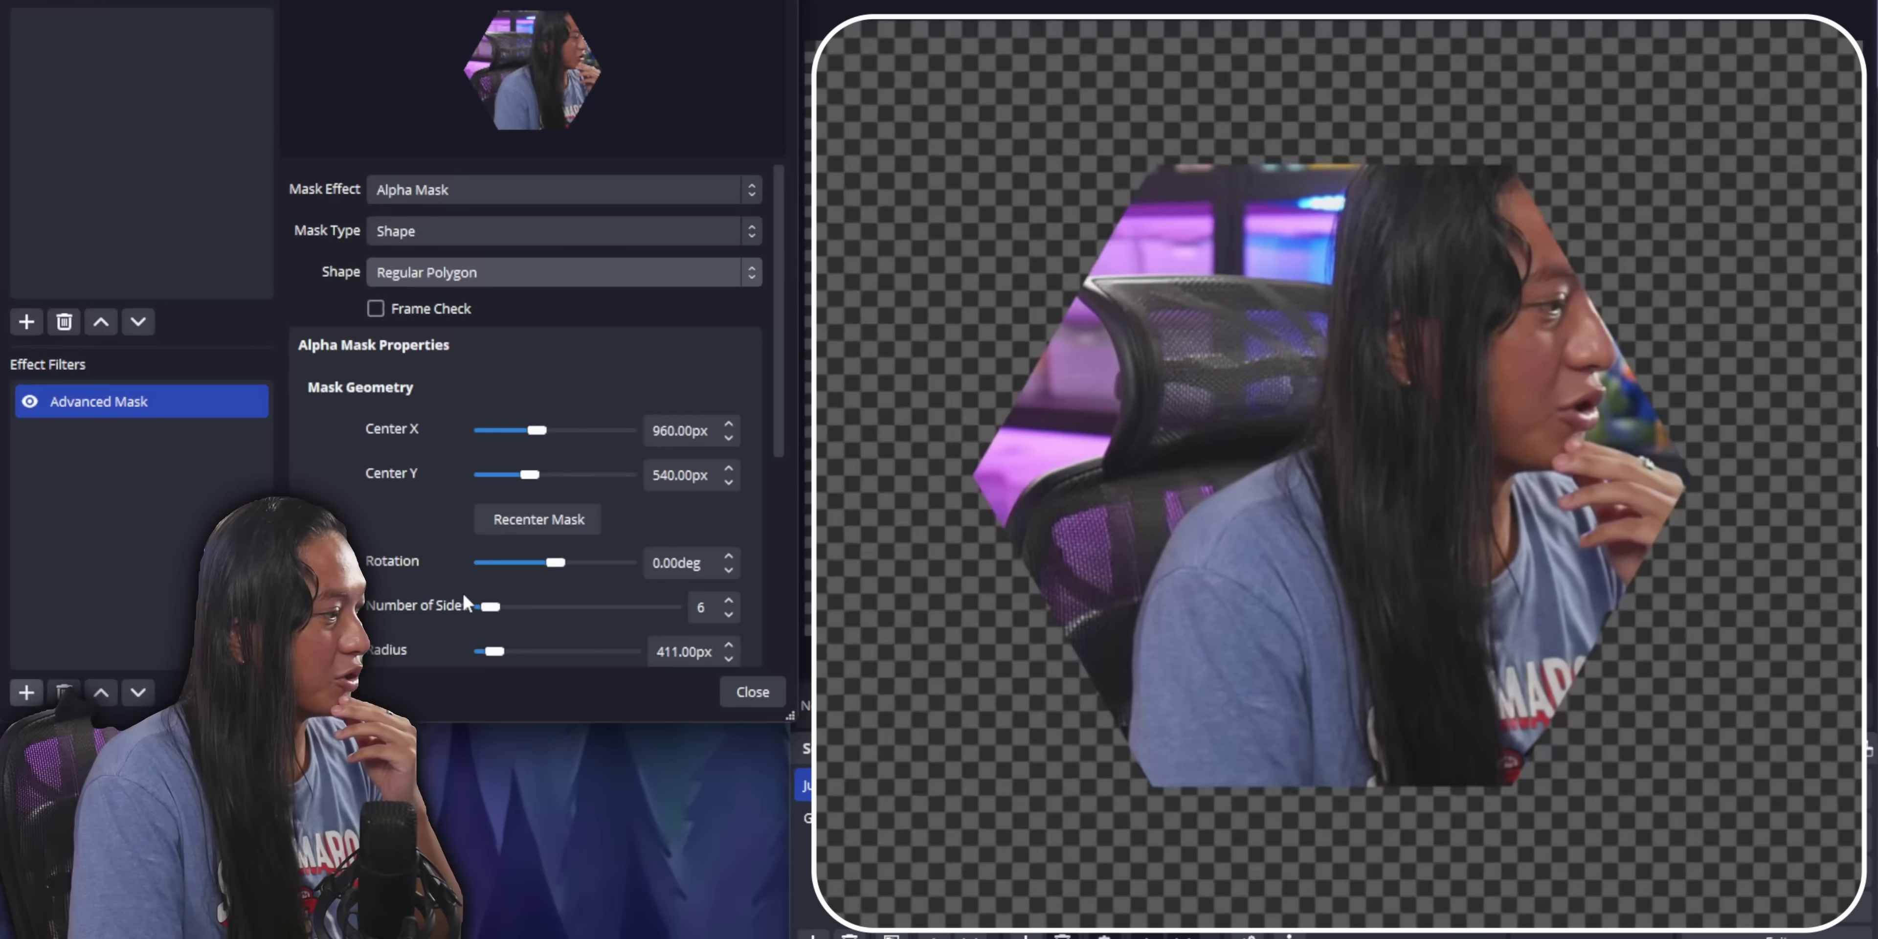
{"action": "left_click_drag", "start_coordinate": [487, 609], "coordinate": [494, 611]}
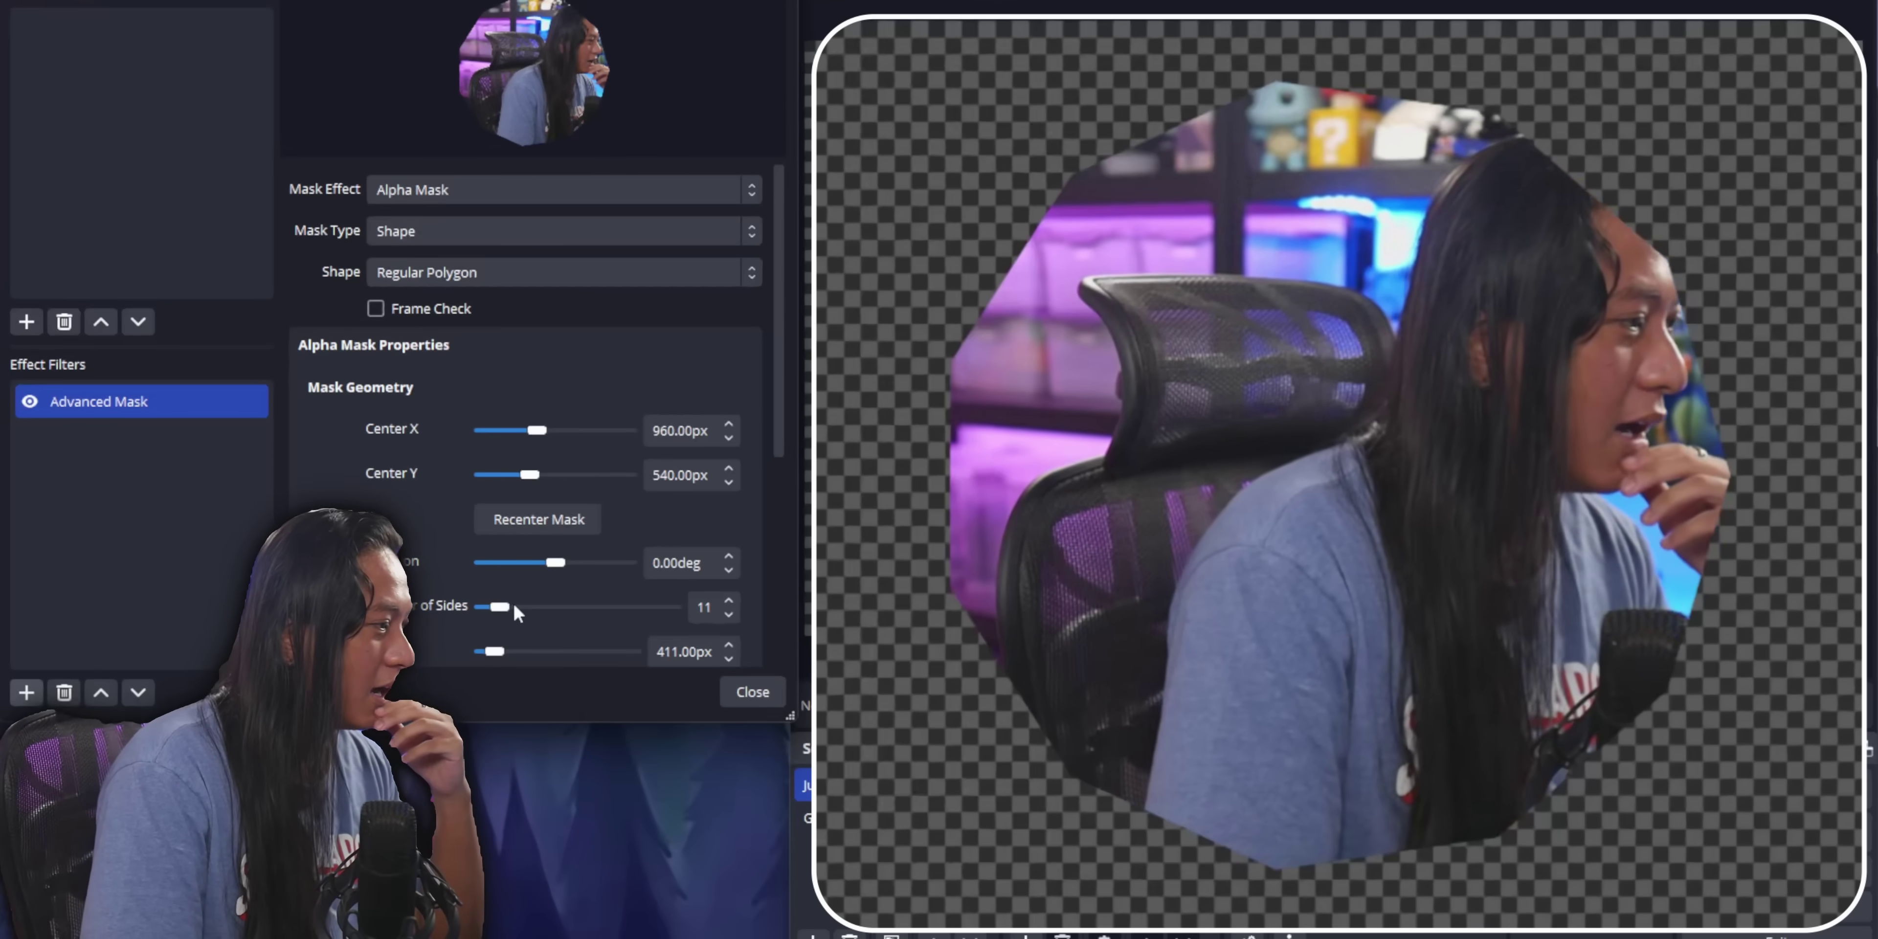
{"action": "left_click_drag", "start_coordinate": [507, 606], "coordinate": [499, 608]}
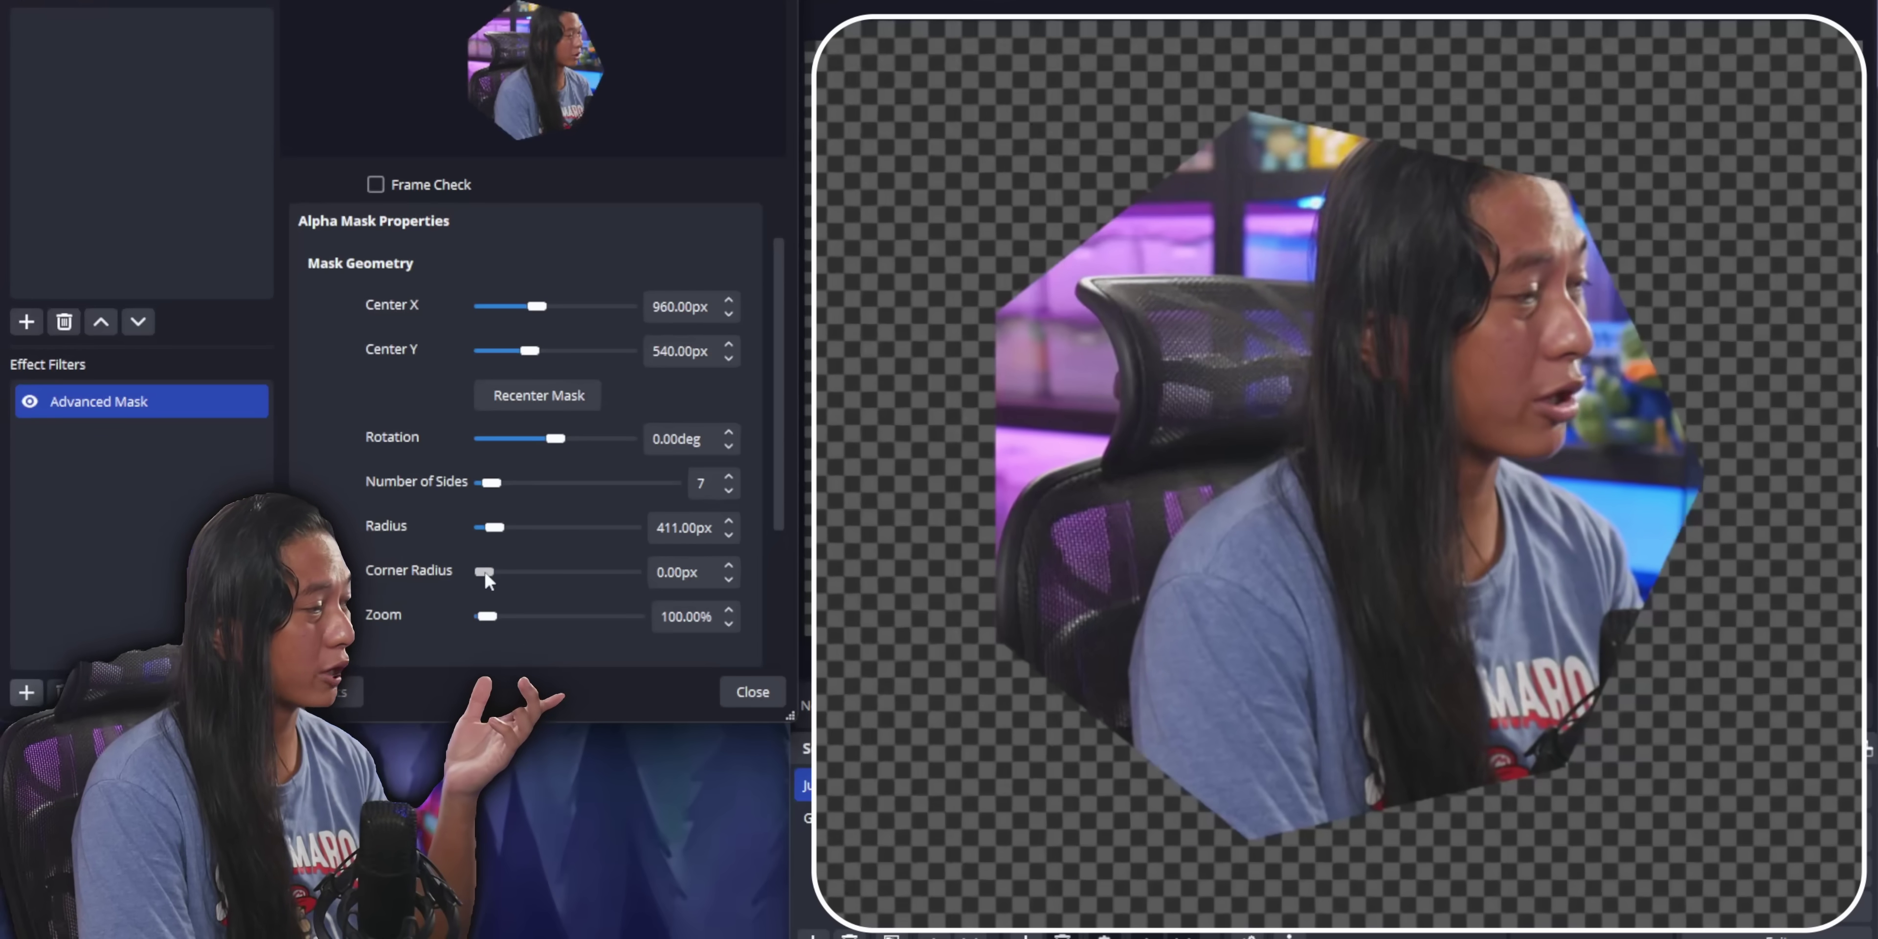
{"action": "scroll", "coordinate": [486, 572], "scroll_direction": "up", "scroll_amount": 10}
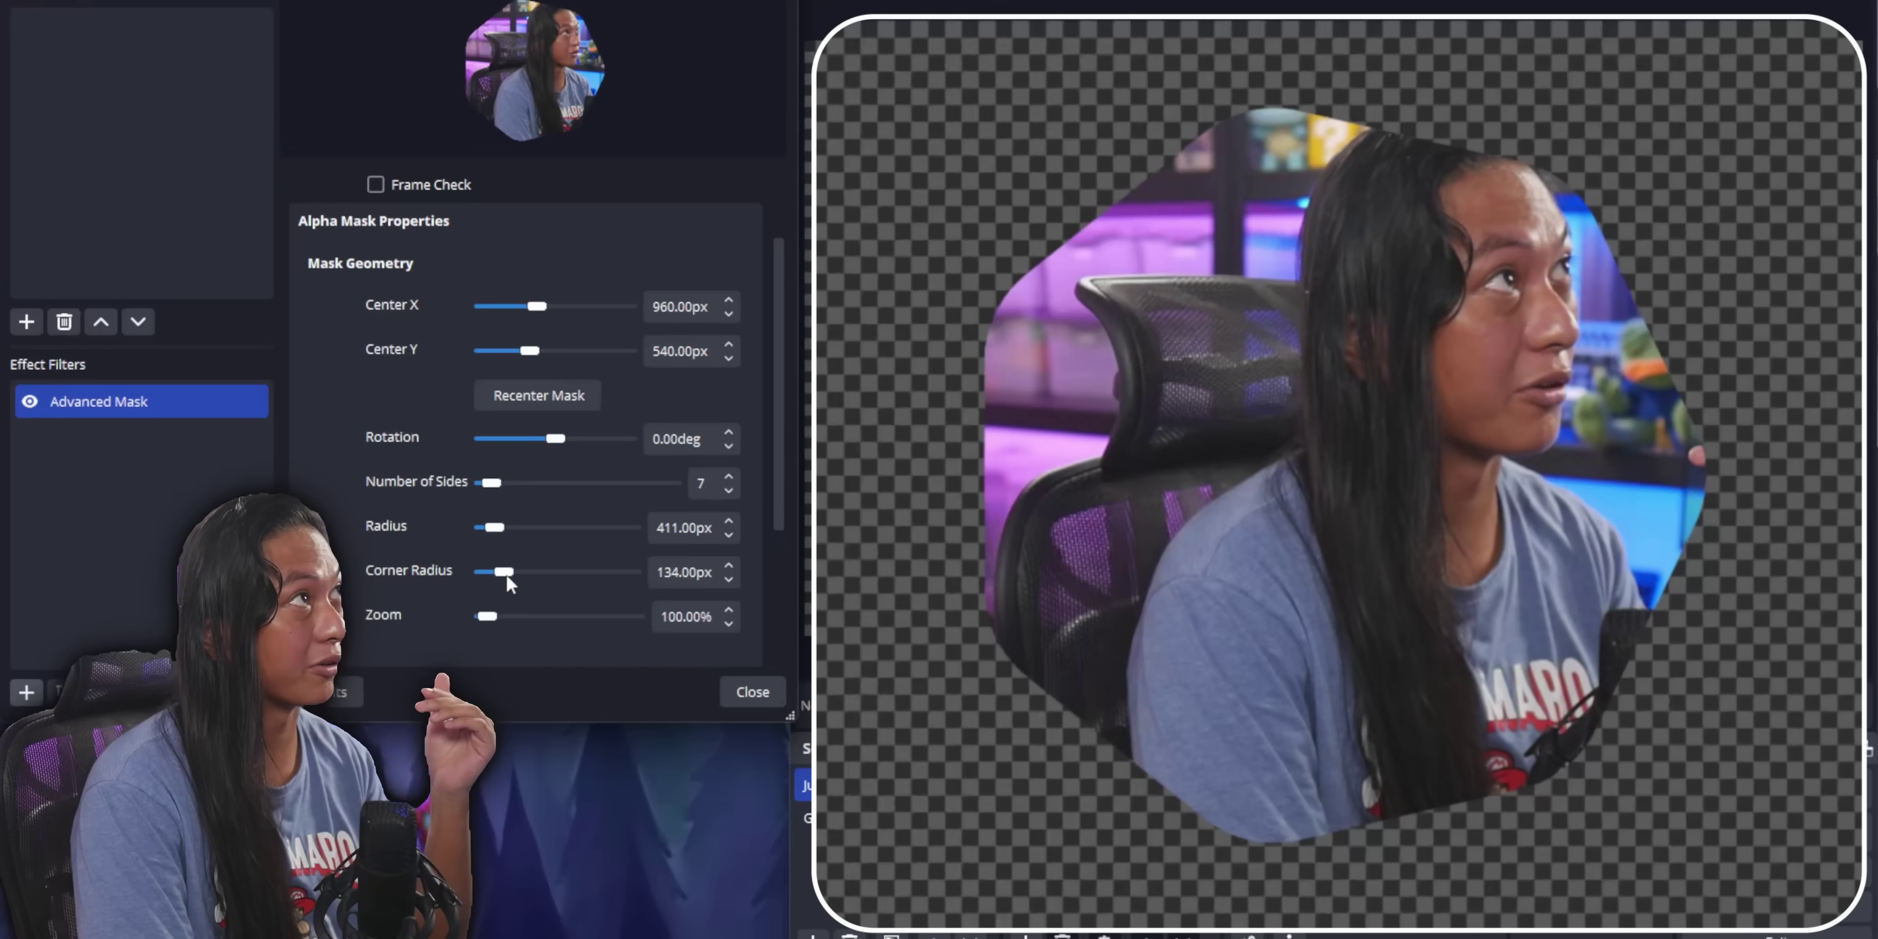
{"action": "scroll", "coordinate": [418, 544], "scroll_direction": "up", "scroll_amount": 2}
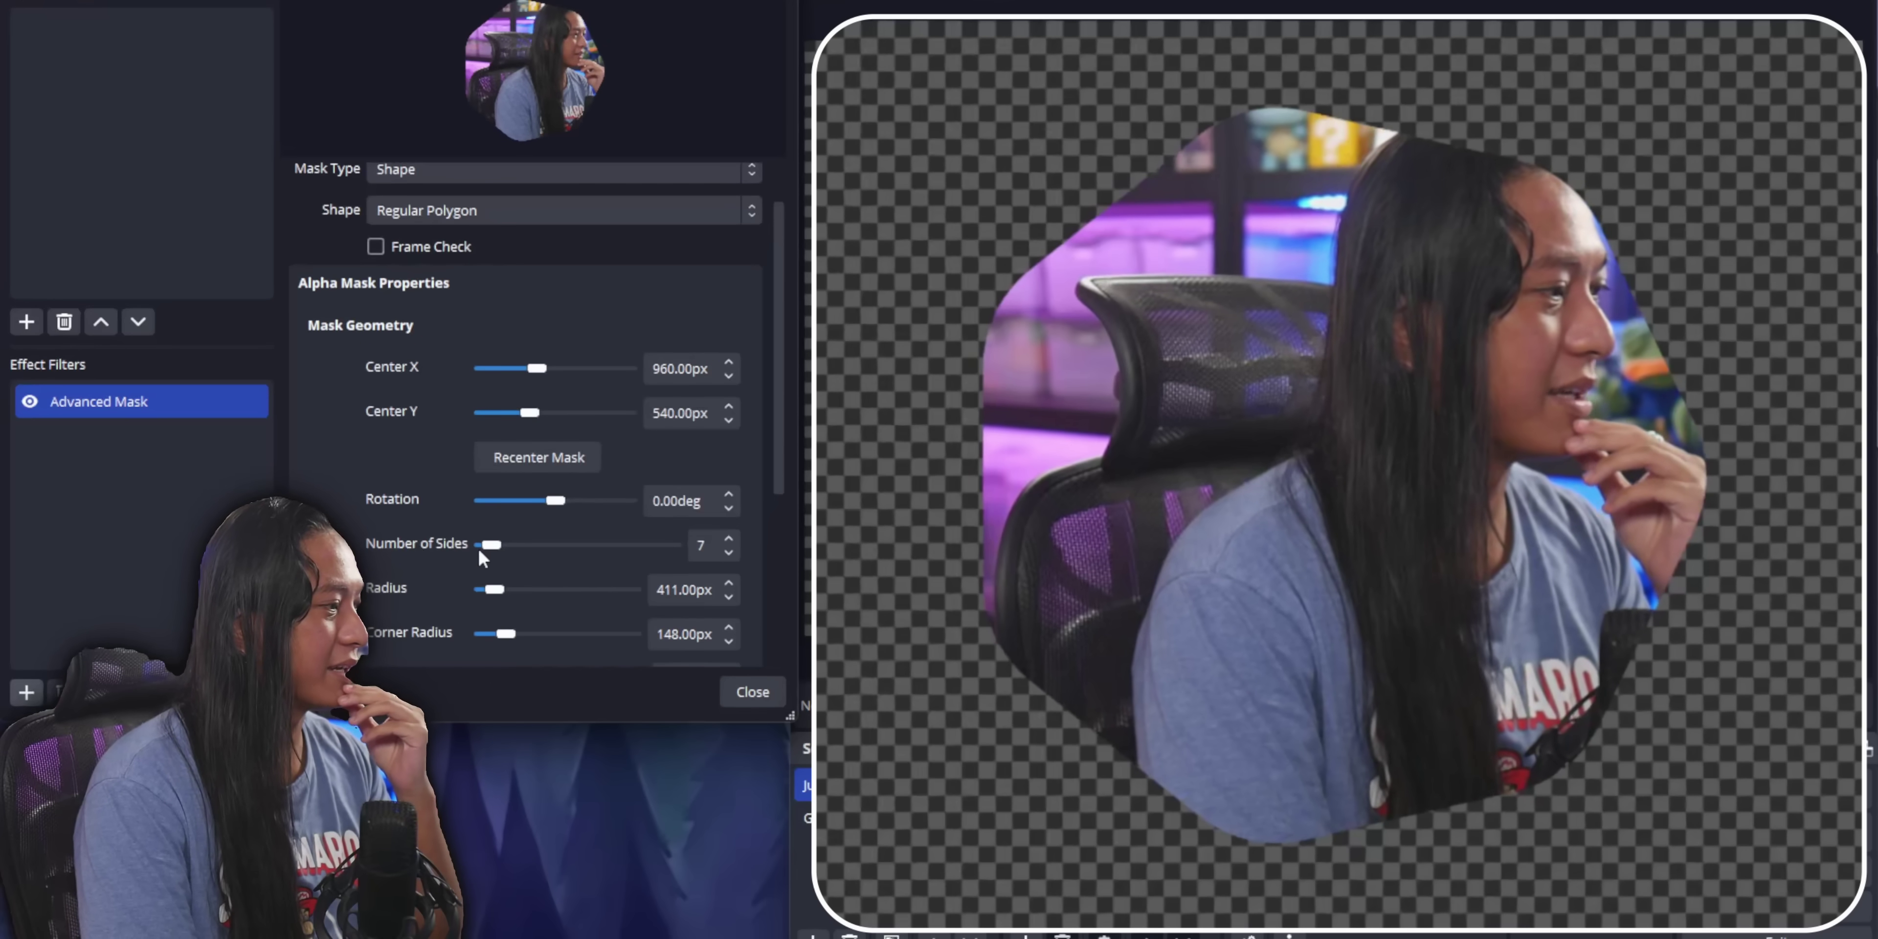
Step: Give the polygon mask 5 sides and a 63 px corner radius, and rotate it to -16 degrees
{"action": "left_click_drag", "start_coordinate": [492, 544], "coordinate": [489, 545]}
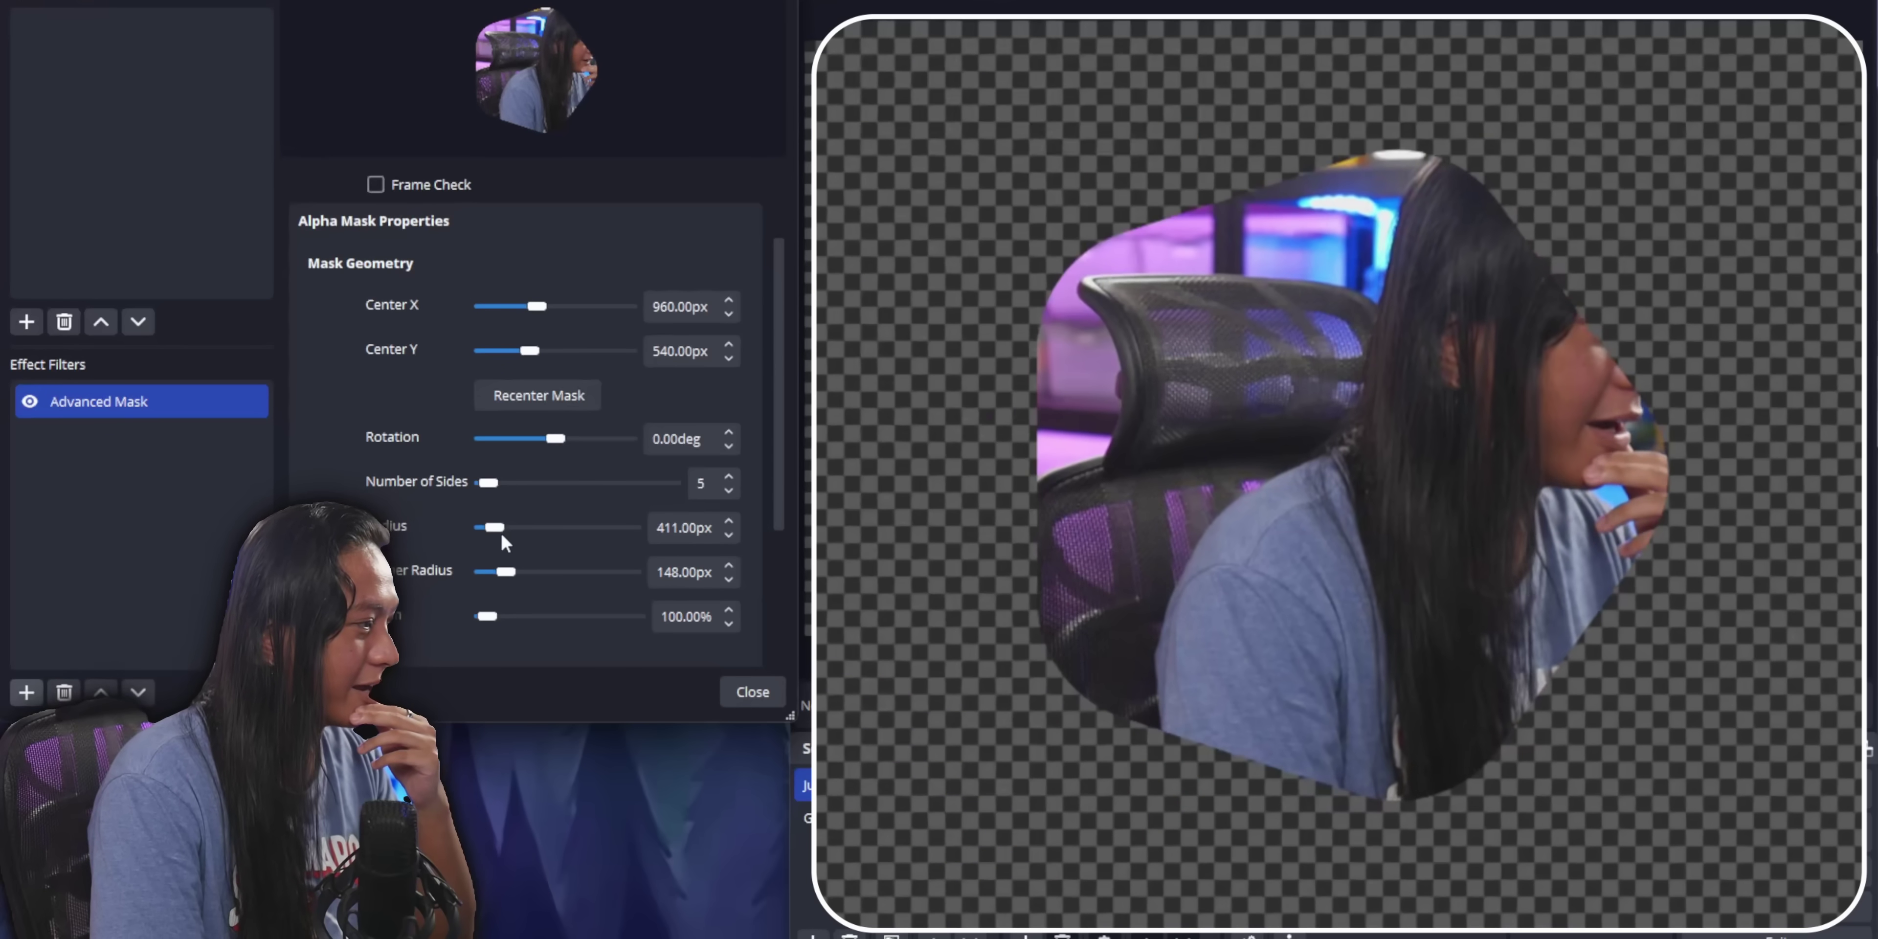
{"action": "mouse_move", "coordinate": [505, 575]}
{"action": "left_mouse_down"}
{"action": "mouse_move", "coordinate": [523, 572]}
{"action": "mouse_move", "coordinate": [493, 575]}
{"action": "left_mouse_up"}
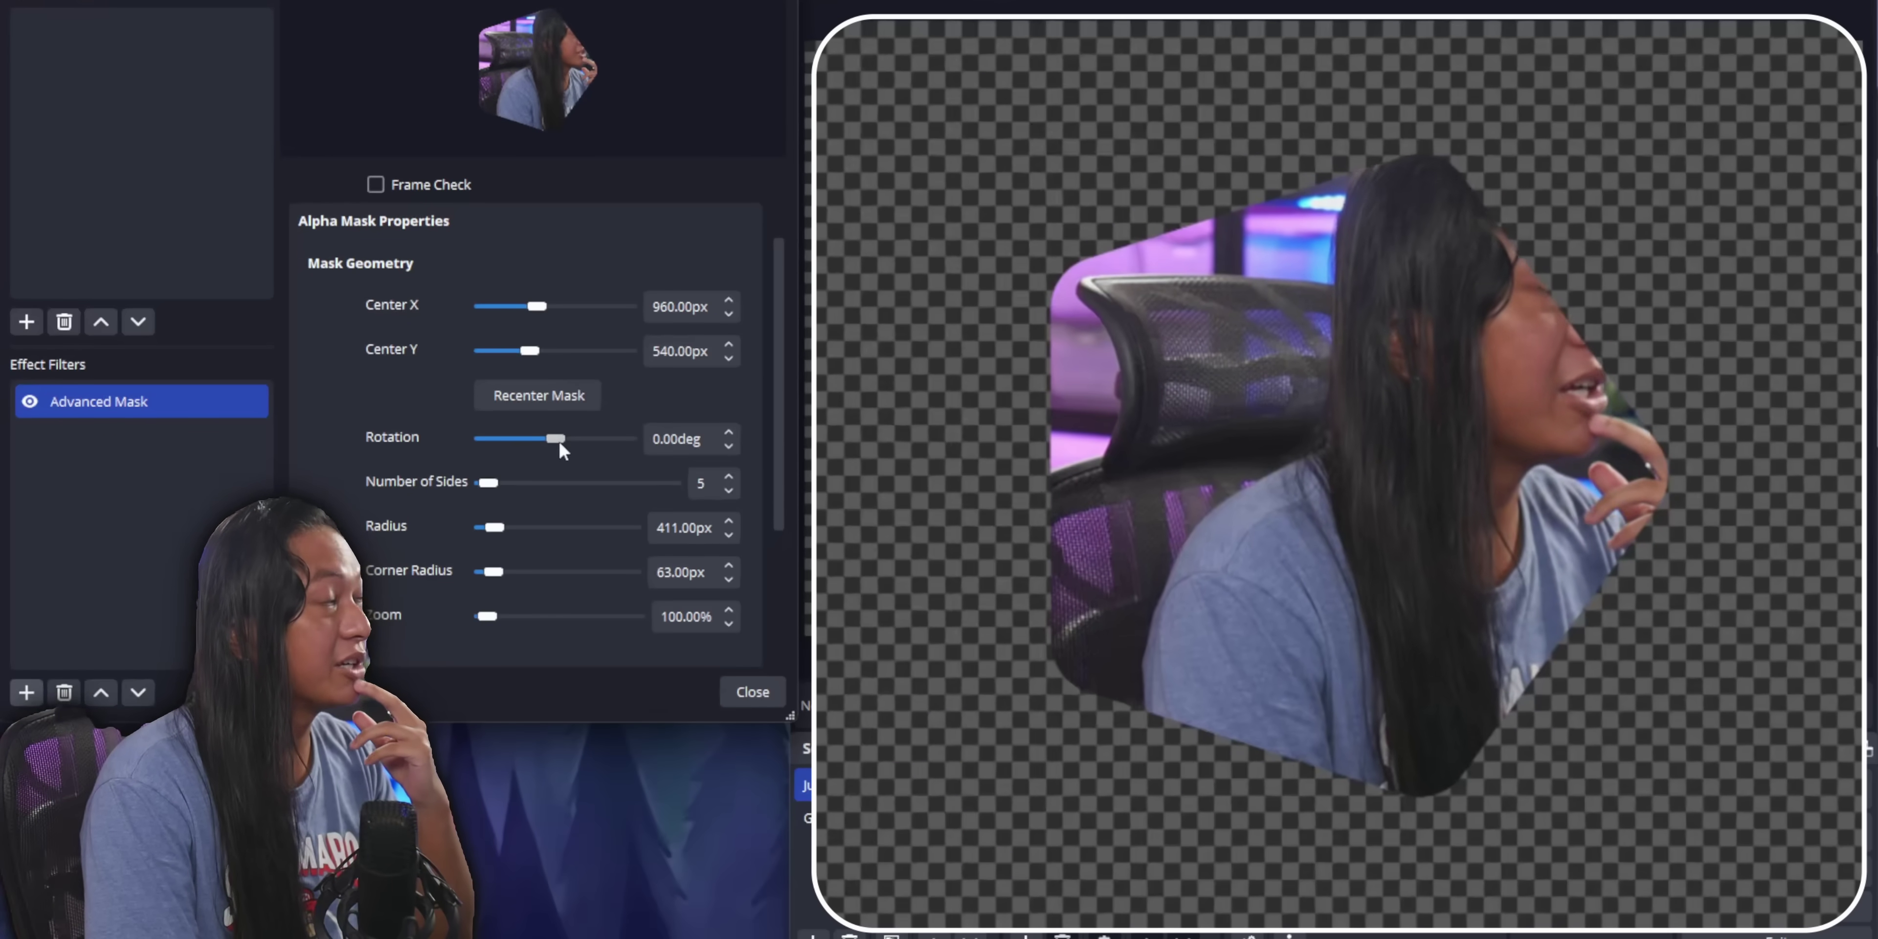
{"action": "mouse_move", "coordinate": [557, 439]}
{"action": "left_mouse_down"}
{"action": "mouse_move", "coordinate": [538, 448]}
{"action": "mouse_move", "coordinate": [556, 453]}
{"action": "left_mouse_up"}
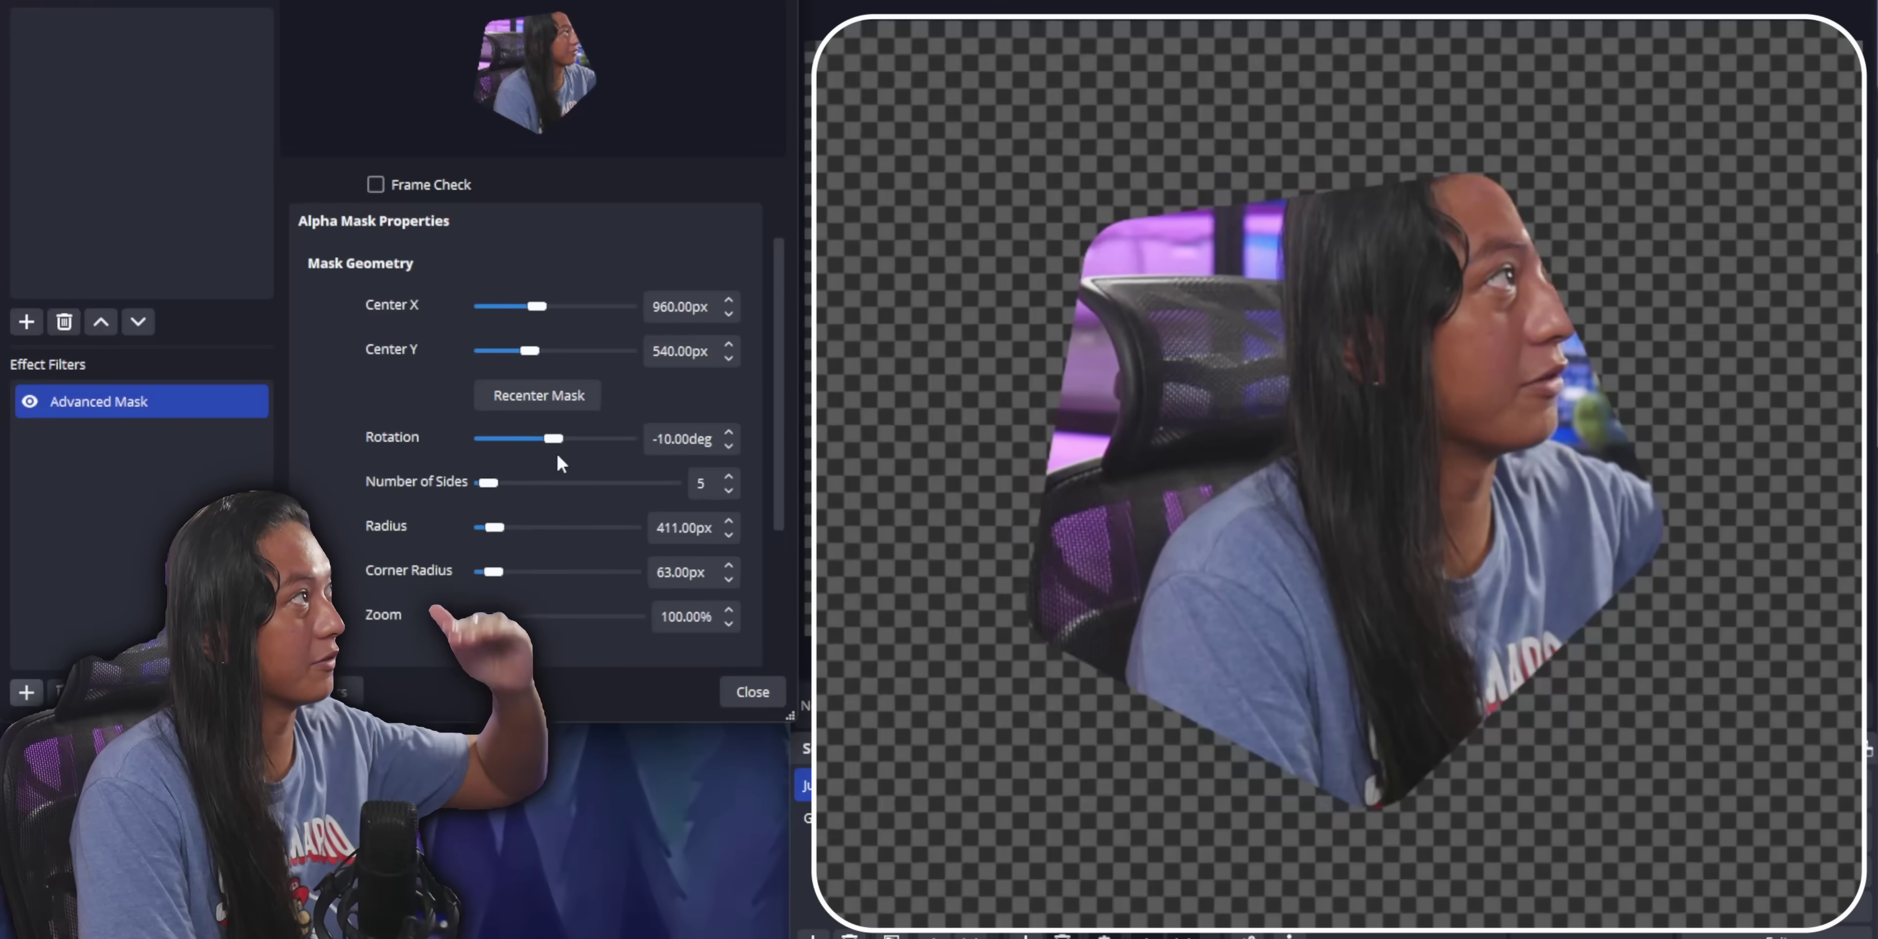
{"action": "left_click_drag", "start_coordinate": [558, 451], "coordinate": [561, 455]}
Step: Change the mask shape to Star with an outer radius of 446 px and an inner radius of 78.60%
{"action": "scroll", "coordinate": [561, 452], "scroll_direction": "up", "scroll_amount": 3}
{"action": "left_click", "coordinate": [428, 266]}
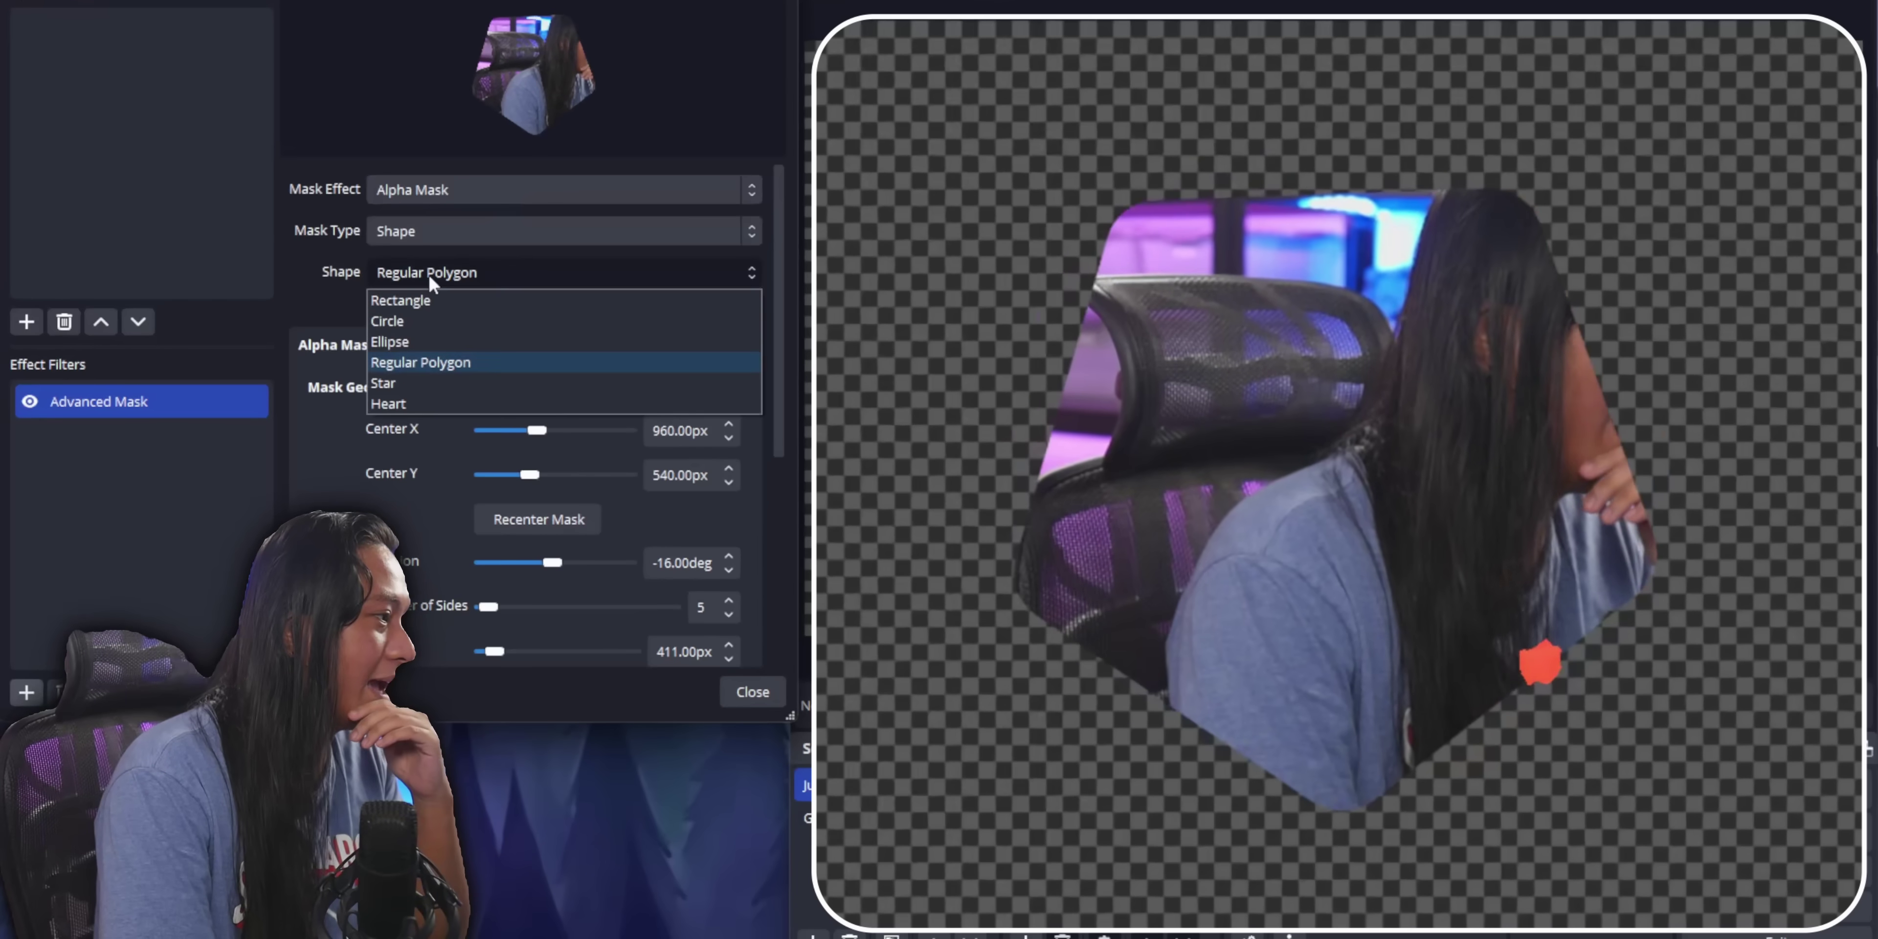
{"action": "left_click", "coordinate": [402, 379]}
{"action": "scroll", "coordinate": [379, 431], "scroll_direction": "down", "scroll_amount": 1}
{"action": "scroll", "coordinate": [398, 435], "scroll_direction": "down", "scroll_amount": 2}
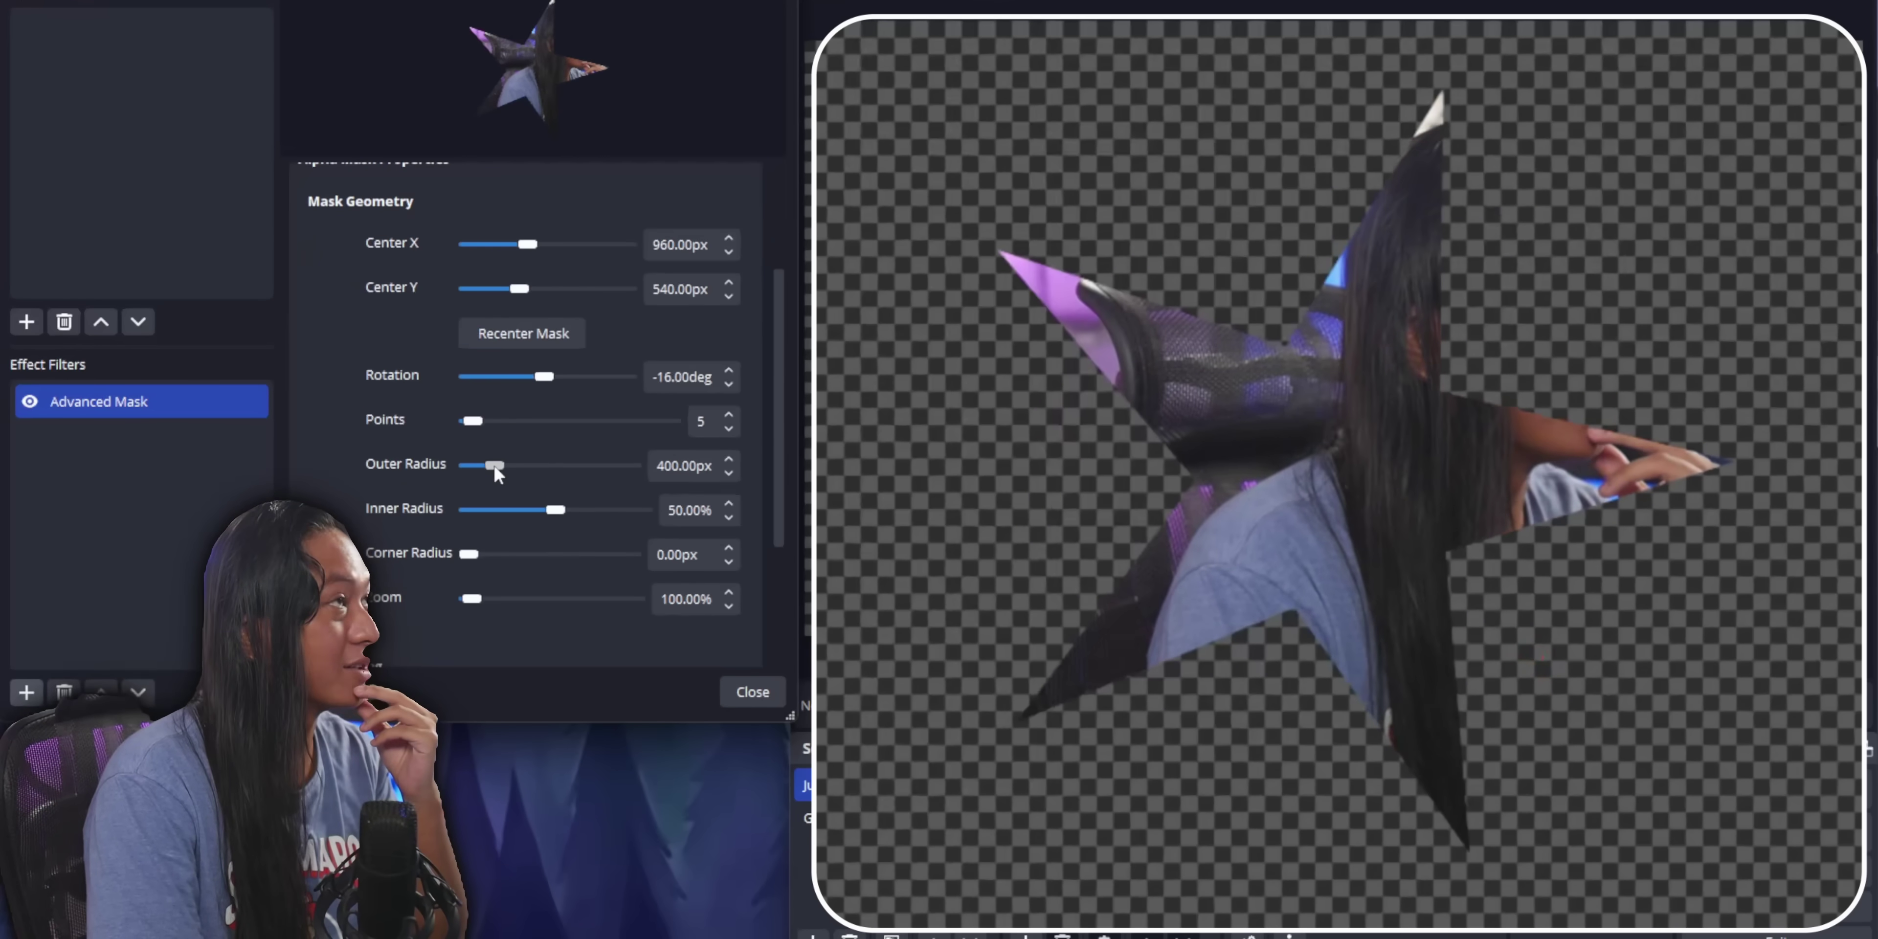
{"action": "left_click_drag", "start_coordinate": [493, 463], "coordinate": [605, 522]}
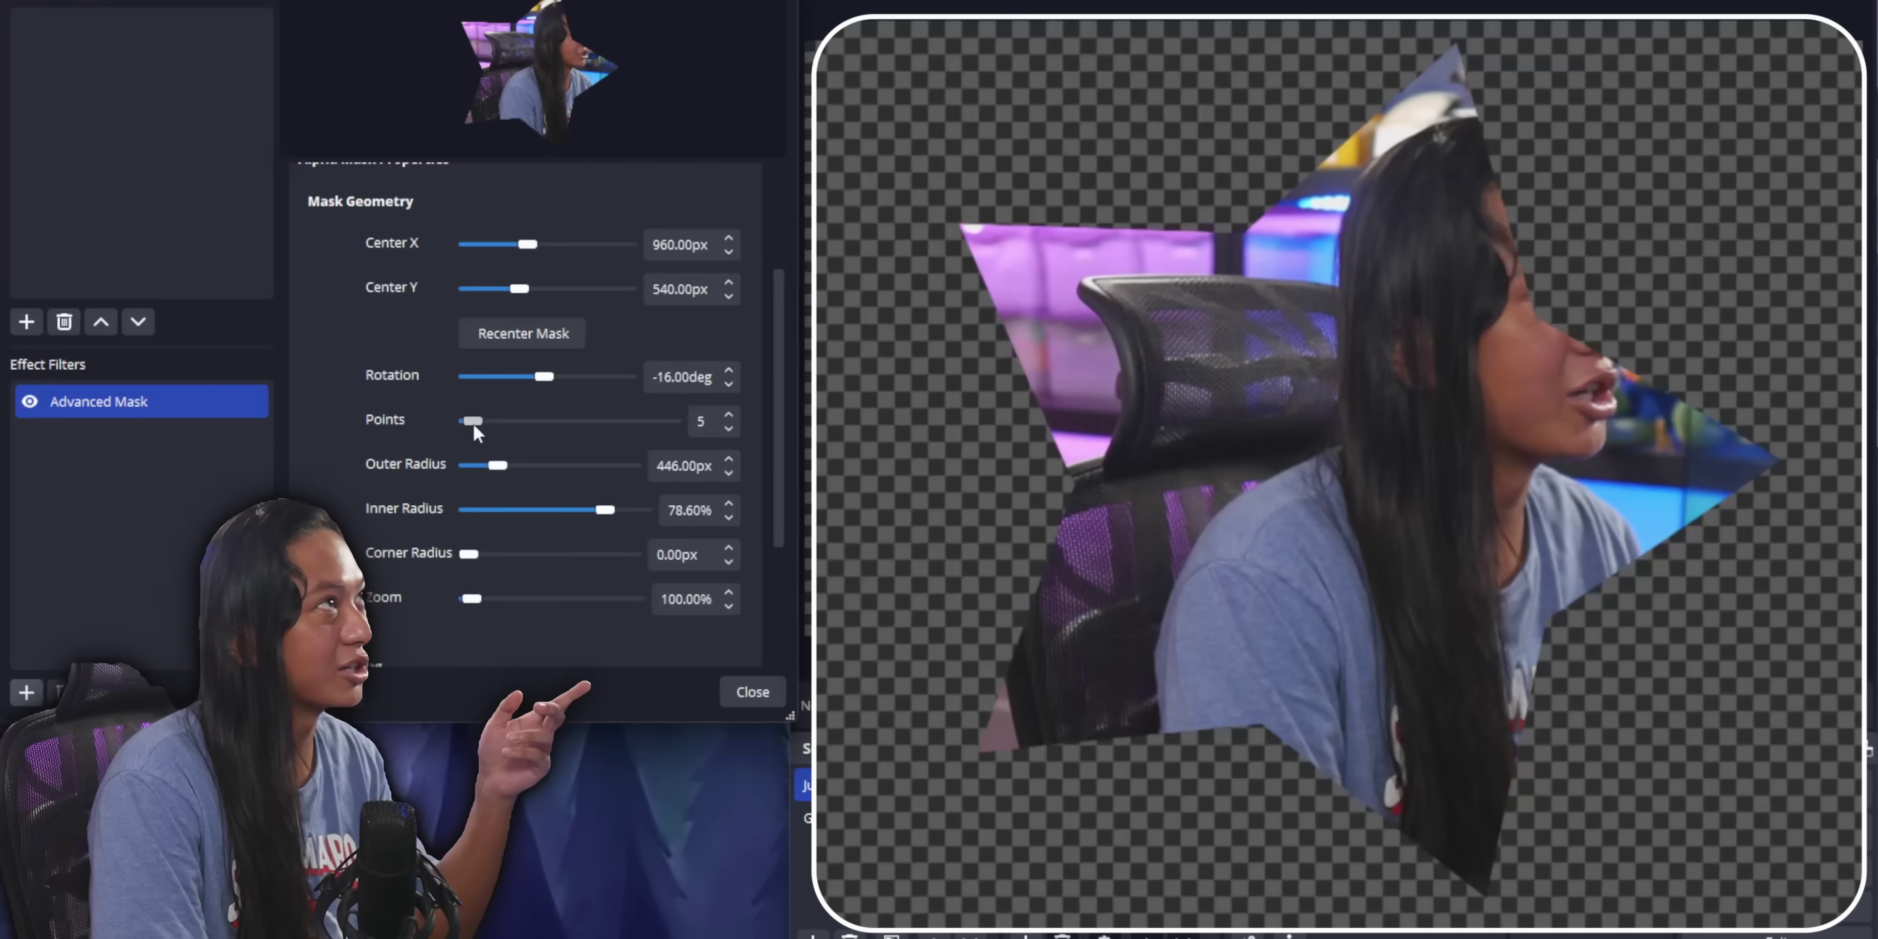
Step: Round the star mask with a 255 px corner radius and set it to 6 points
{"action": "left_click_drag", "start_coordinate": [473, 421], "coordinate": [472, 422]}
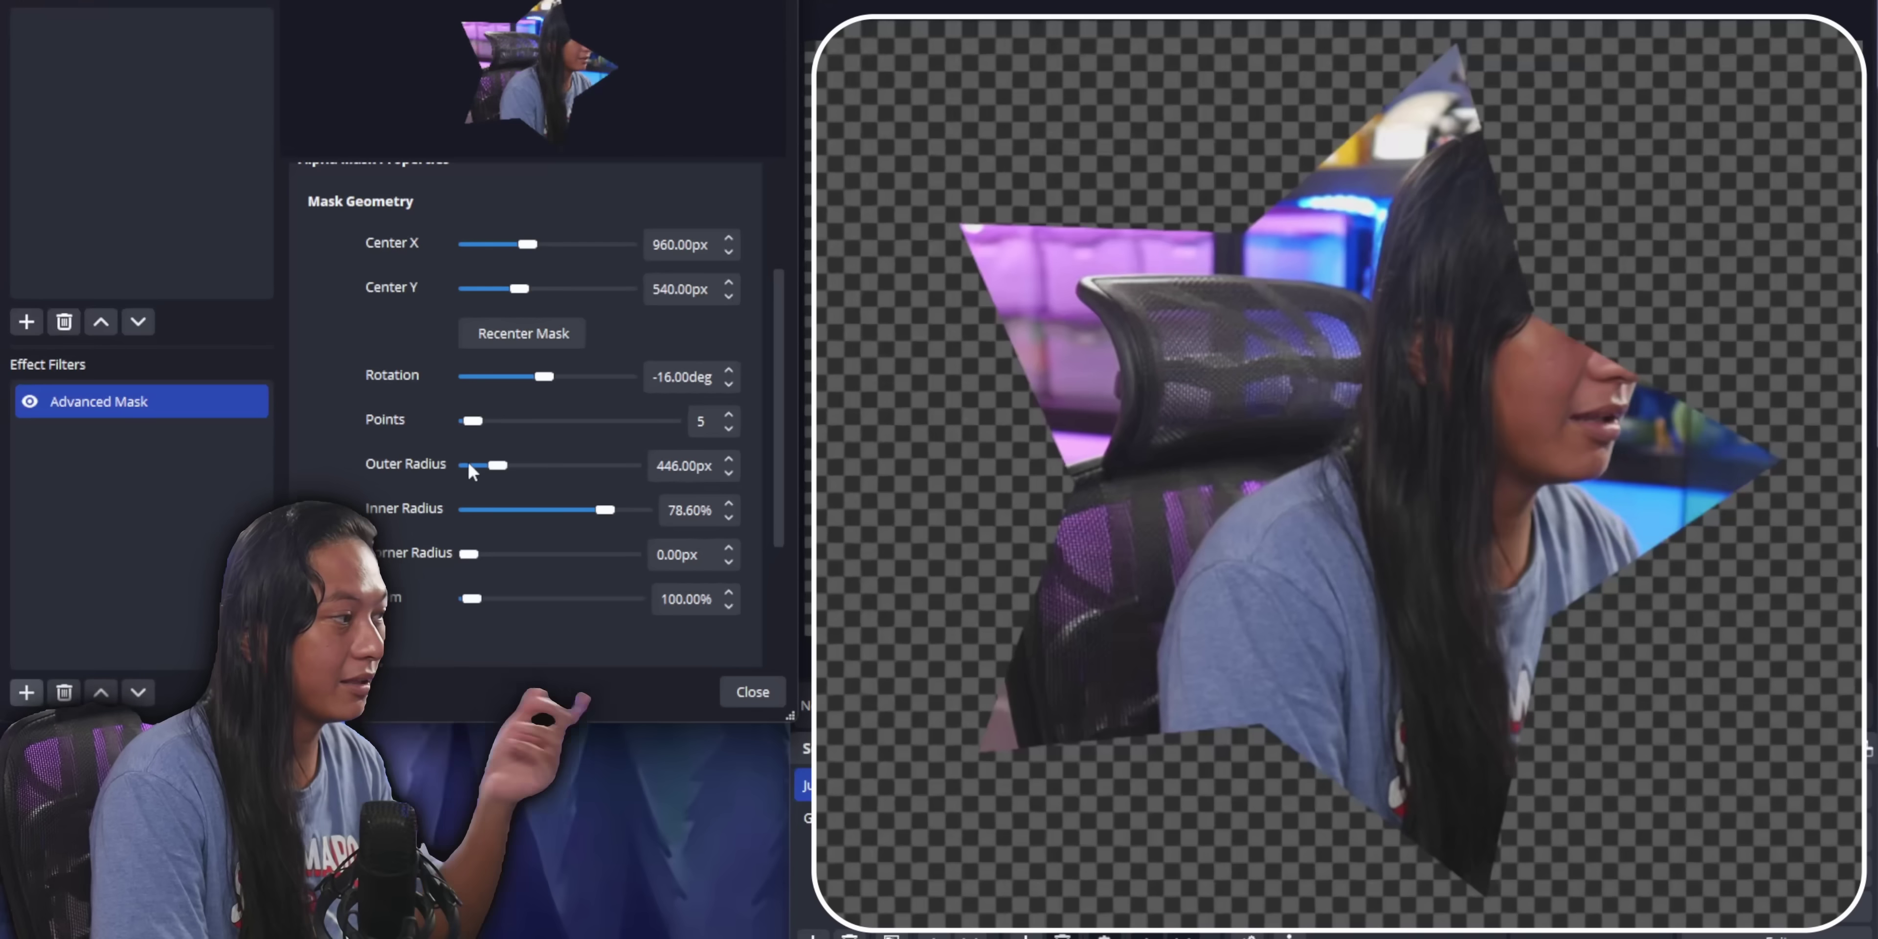
{"action": "left_click_drag", "start_coordinate": [466, 555], "coordinate": [510, 560]}
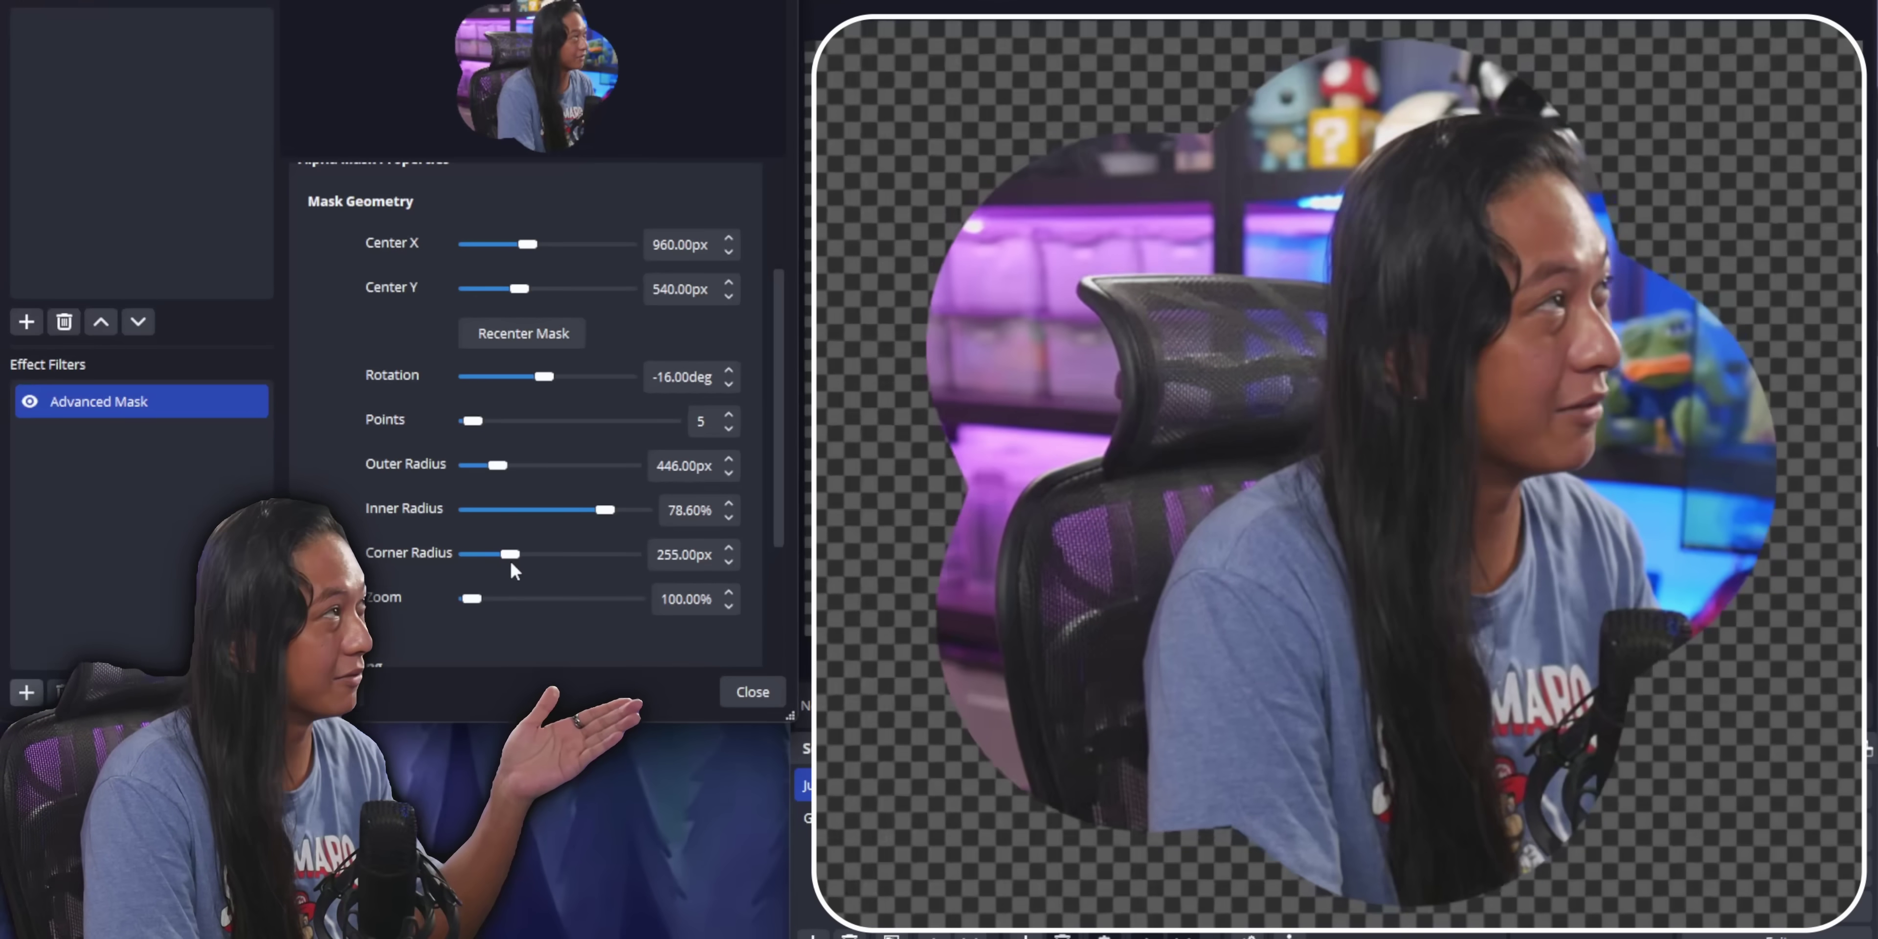
{"action": "left_click_drag", "start_coordinate": [469, 419], "coordinate": [478, 428]}
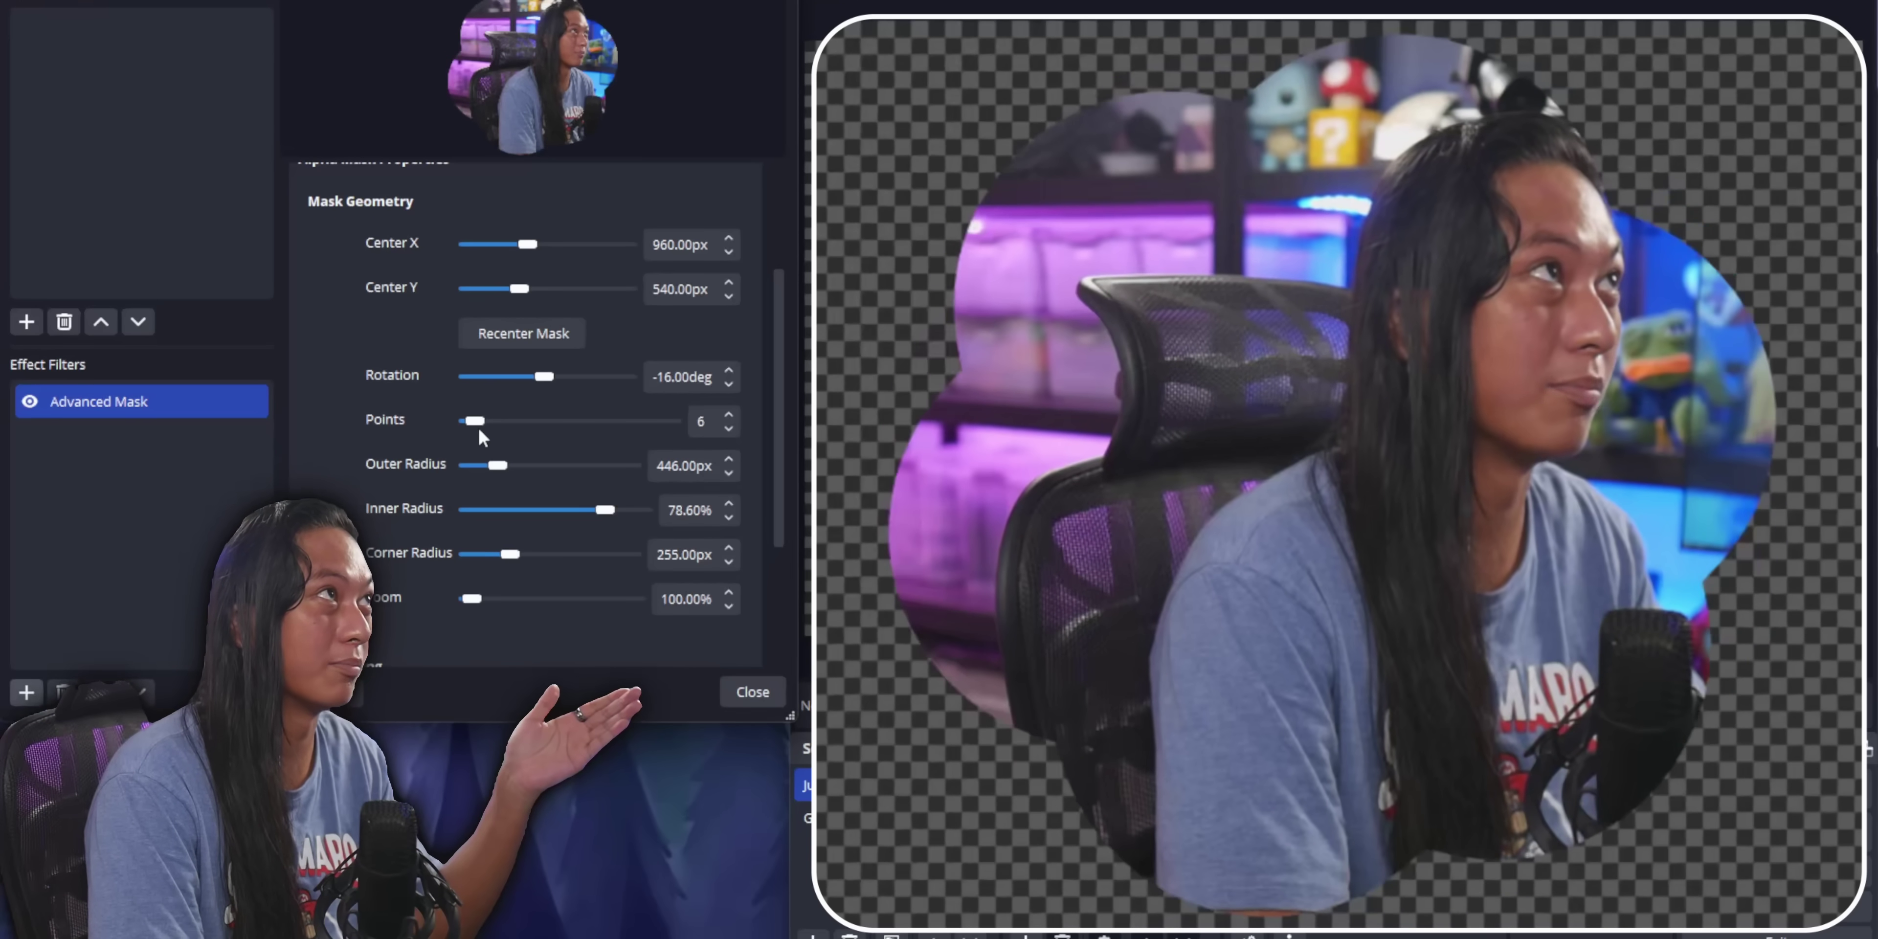
Step: Change the mask shape to Heart with 0 degrees rotation, a 0 px corner radius and a size of 726 px
{"action": "scroll", "coordinate": [353, 414], "scroll_direction": "up", "scroll_amount": 3}
{"action": "left_click", "coordinate": [397, 281]}
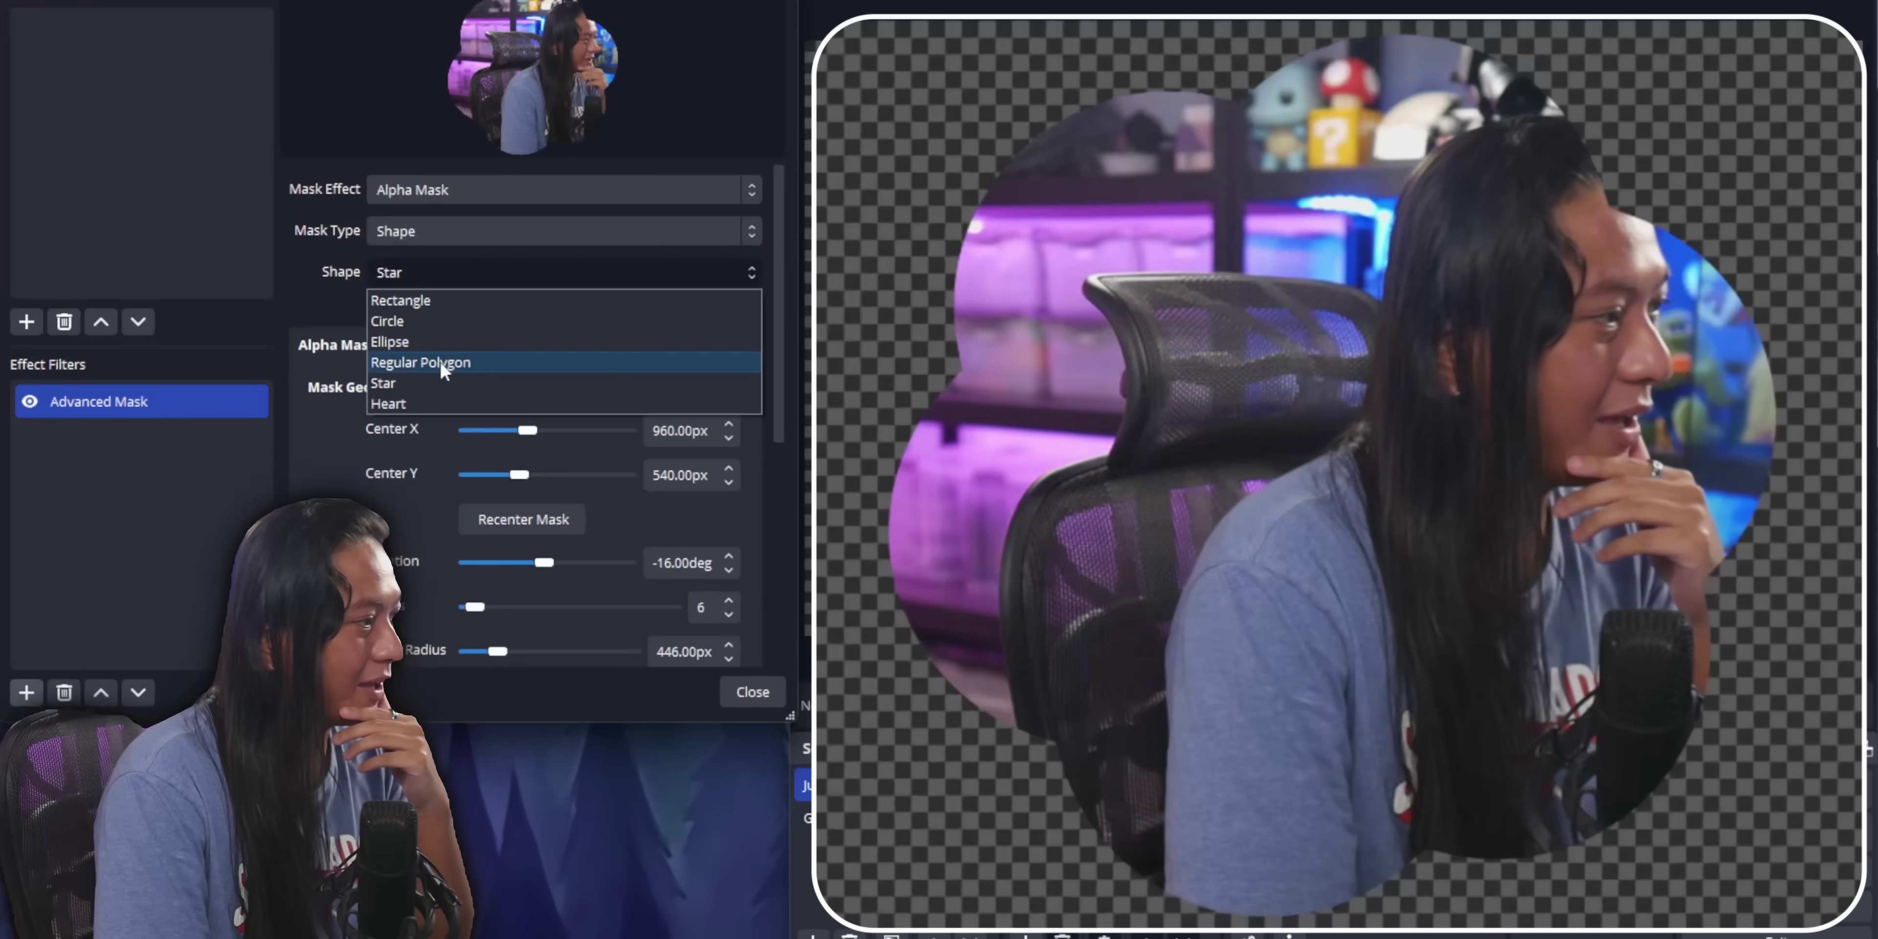
{"action": "left_click", "coordinate": [397, 403]}
{"action": "double_click", "coordinate": [682, 563]}
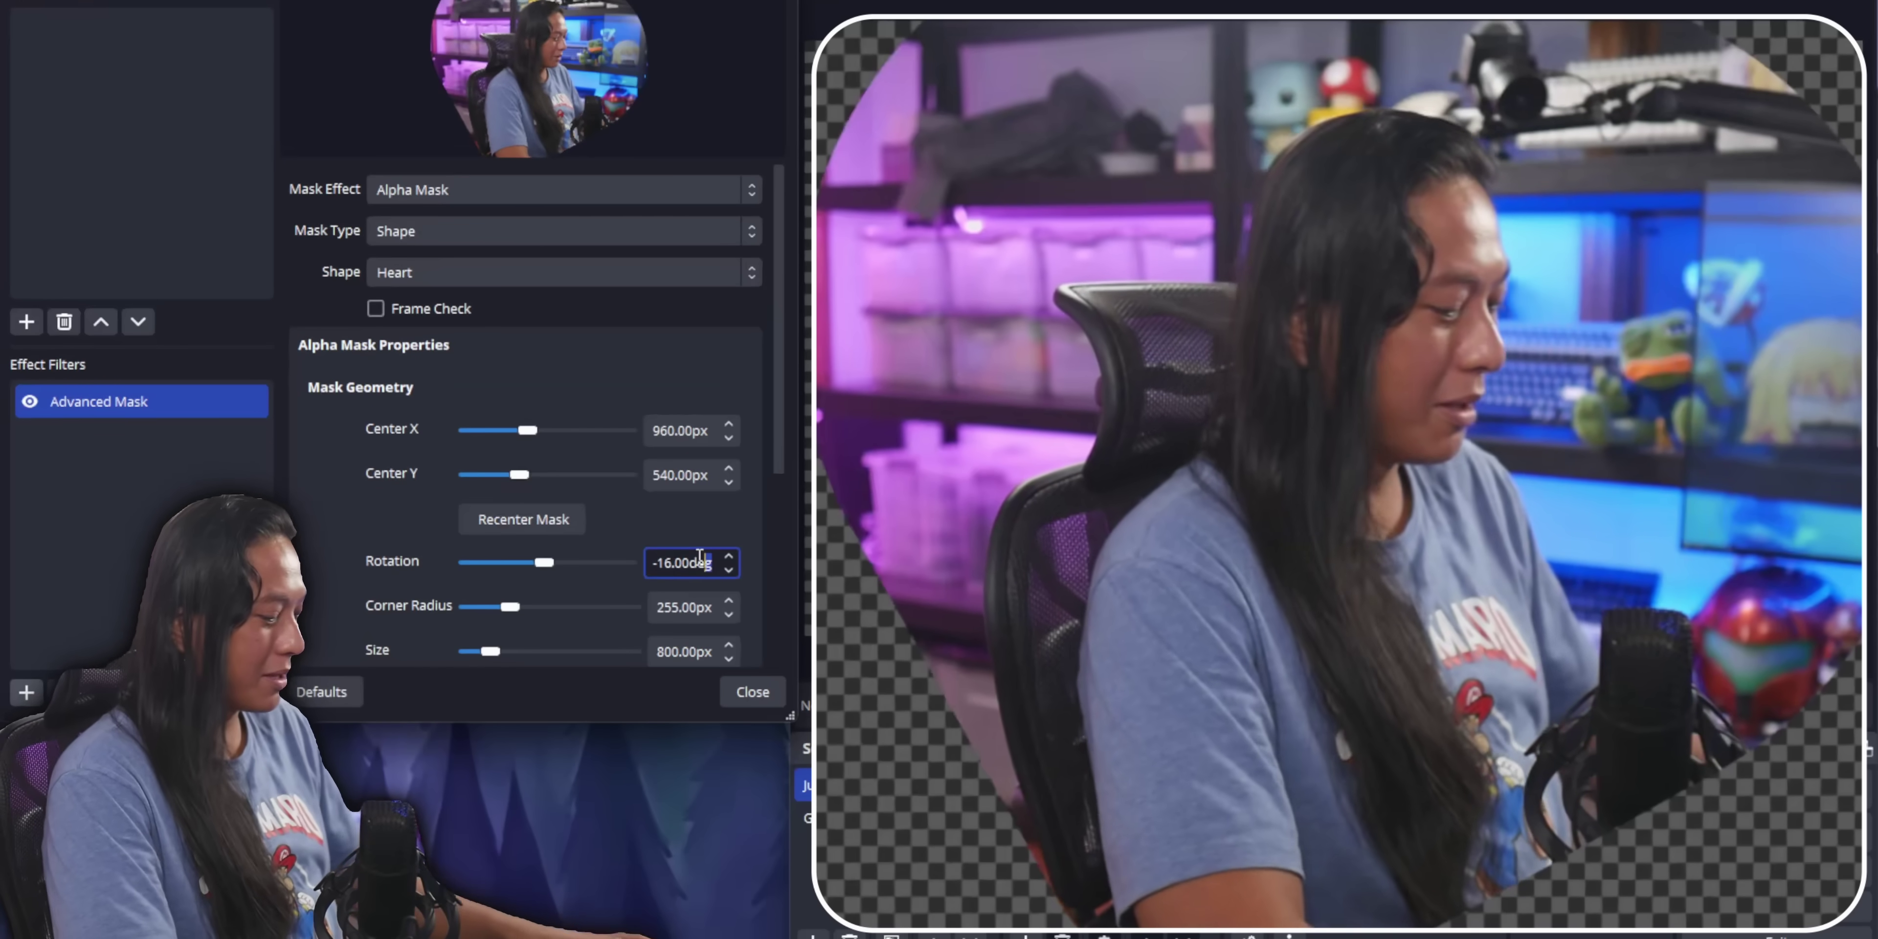
{"action": "type", "text": "0"}
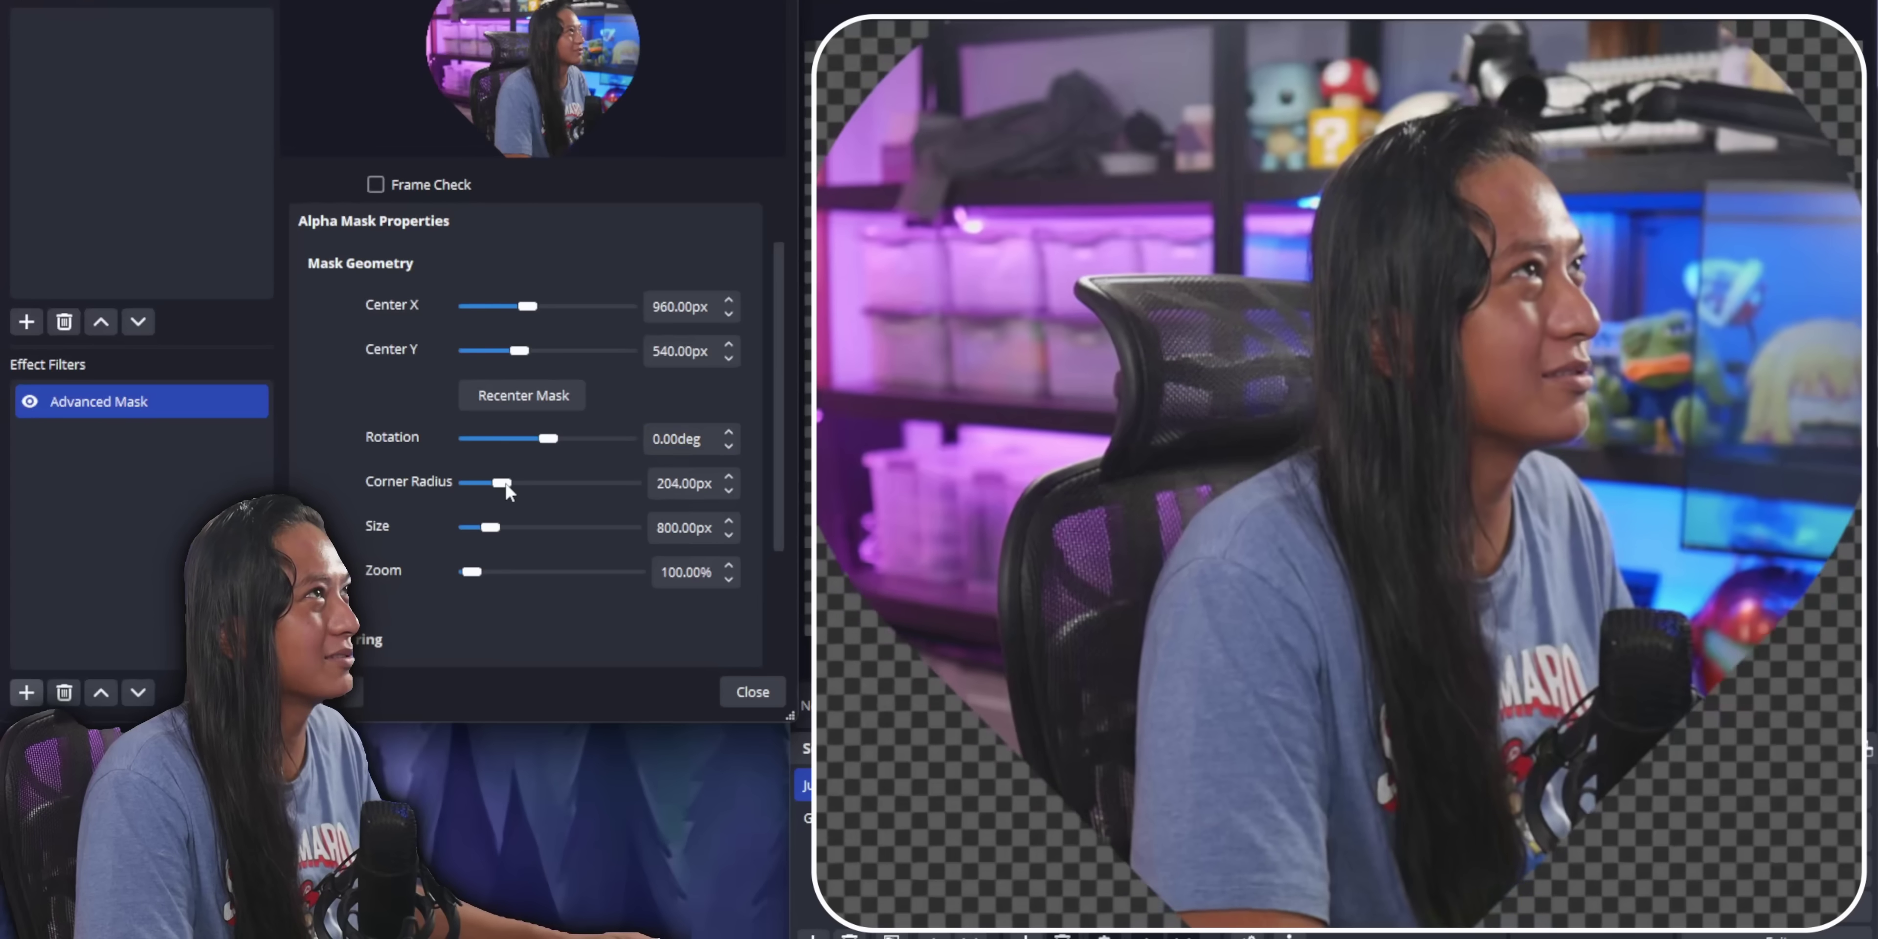
{"action": "left_click_drag", "start_coordinate": [495, 482], "coordinate": [423, 485]}
{"action": "left_click_drag", "start_coordinate": [492, 530], "coordinate": [483, 530]}
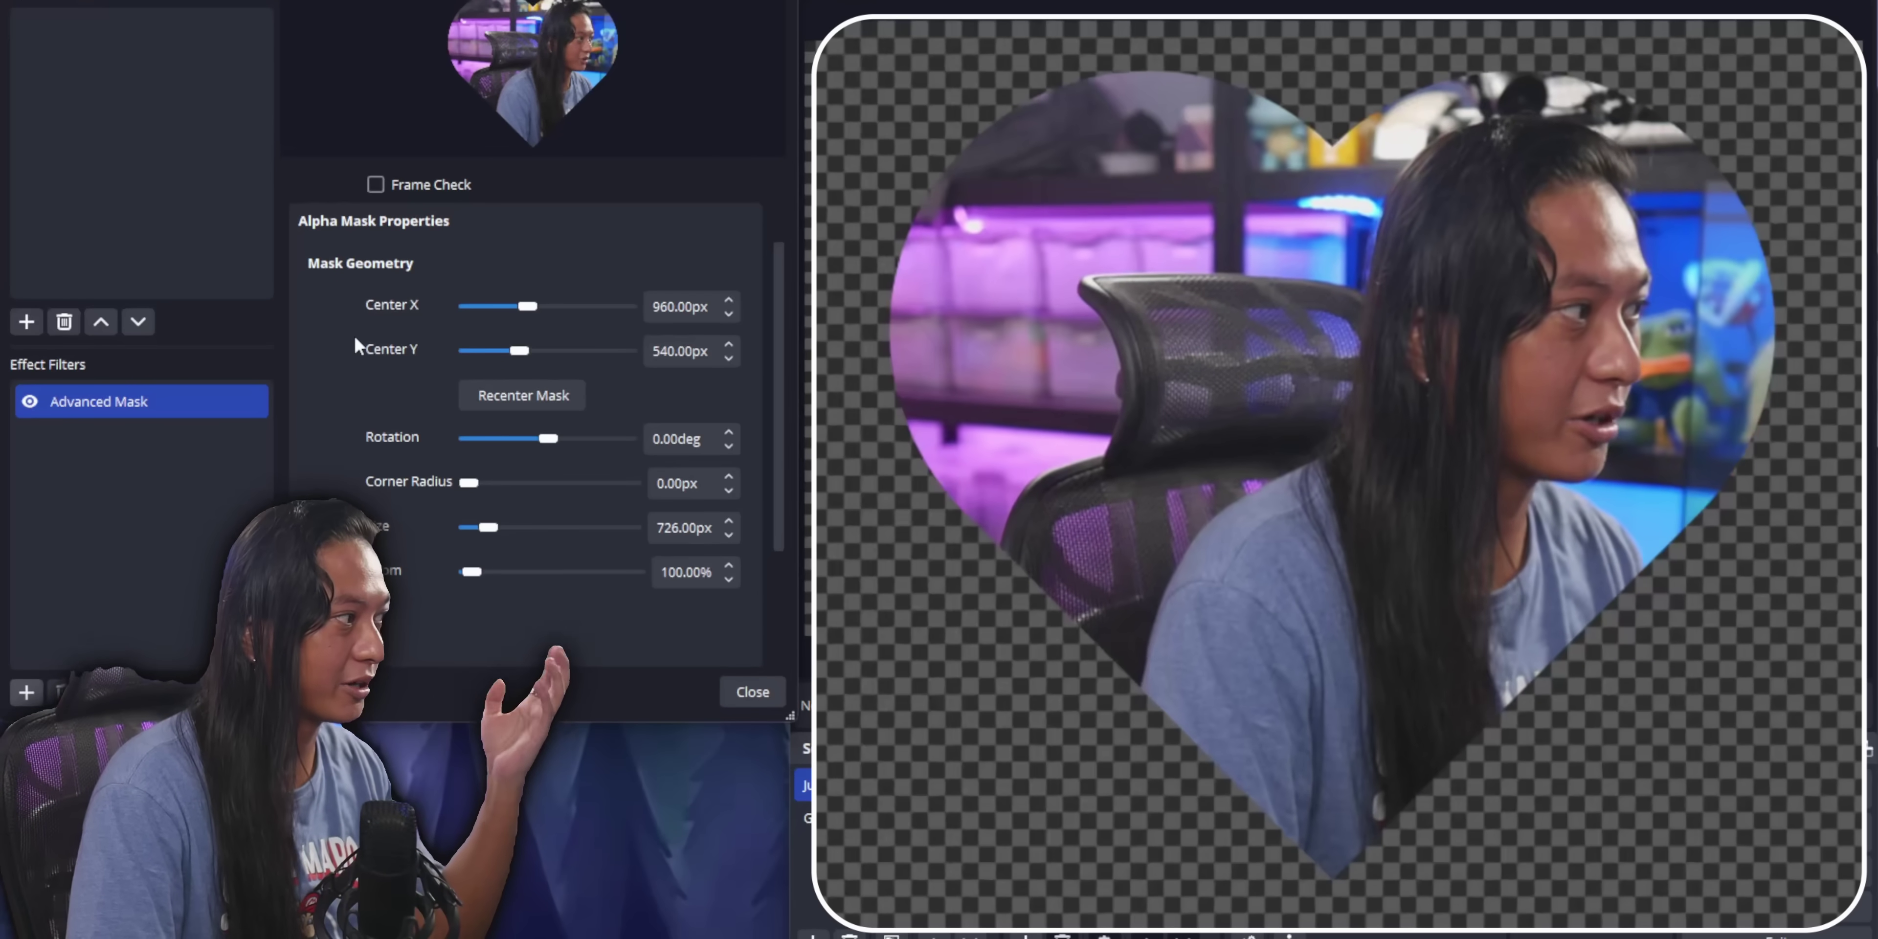
Step: Change the mask shape to Rectangle with a uniform 191 px corner radius, a width of 1416 px and a height of 854 px
{"action": "scroll", "coordinate": [353, 334], "scroll_direction": "up", "scroll_amount": 3}
{"action": "left_click", "coordinate": [423, 275]}
{"action": "left_click", "coordinate": [408, 303]}
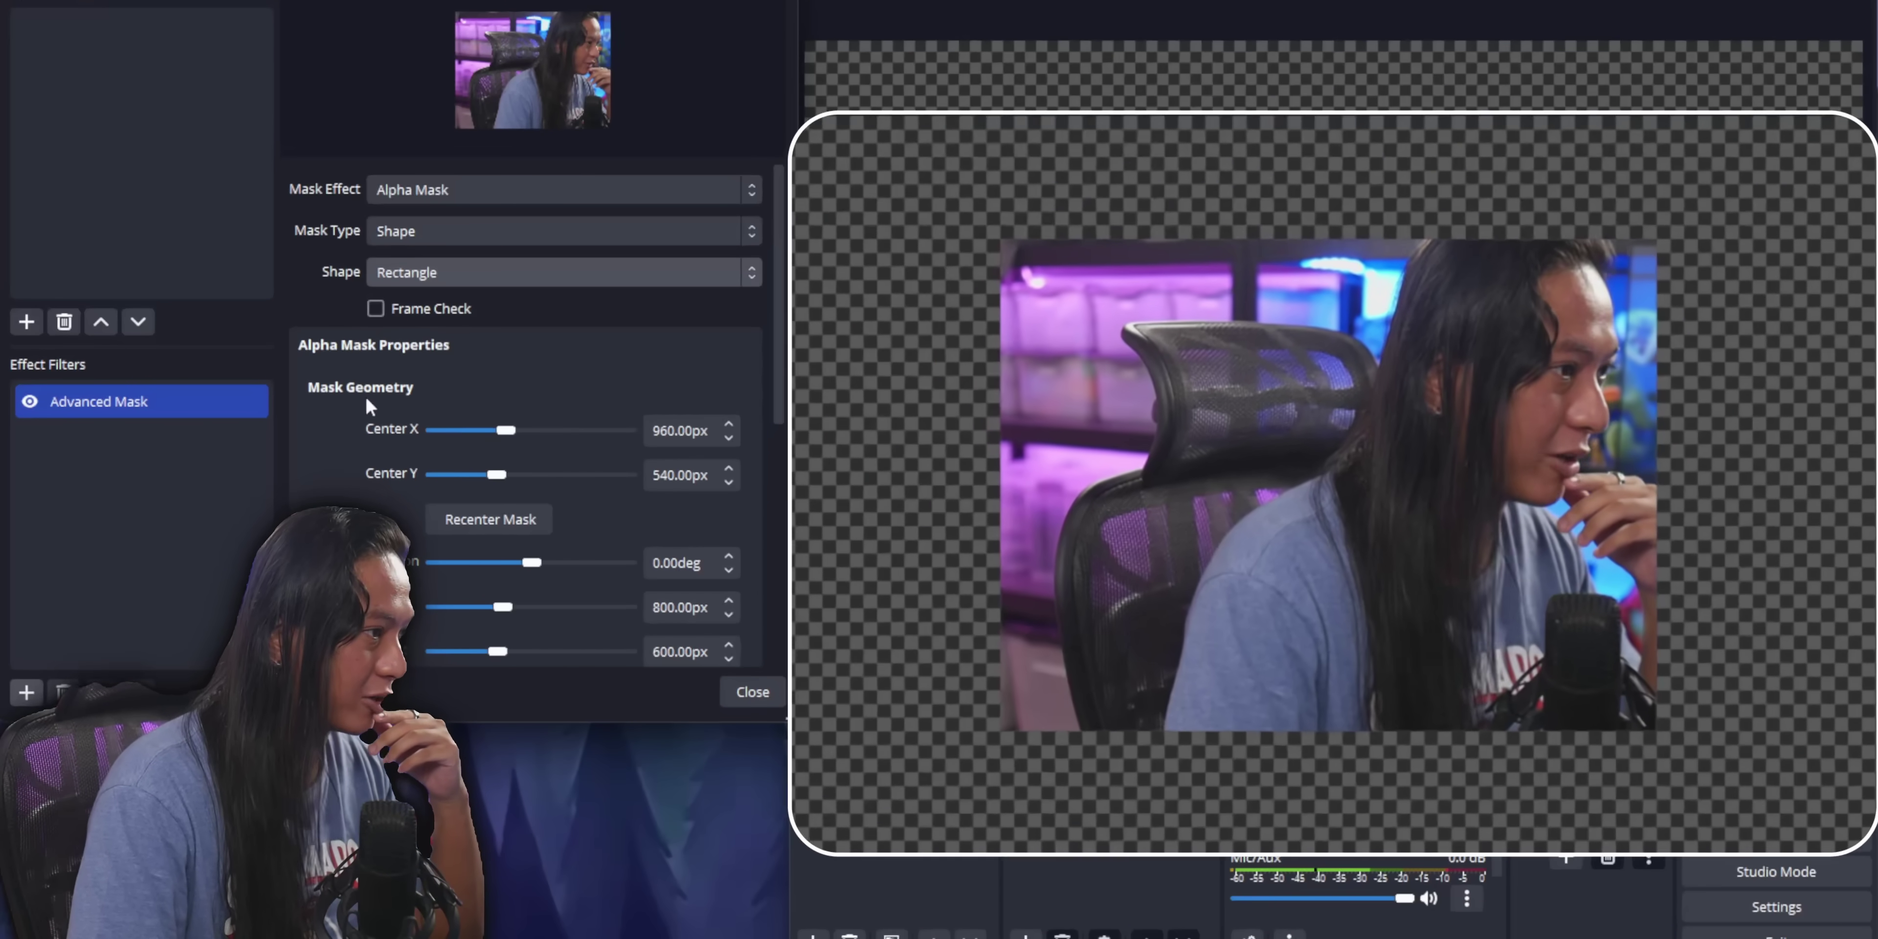
{"action": "scroll", "coordinate": [364, 401], "scroll_direction": "down", "scroll_amount": 5}
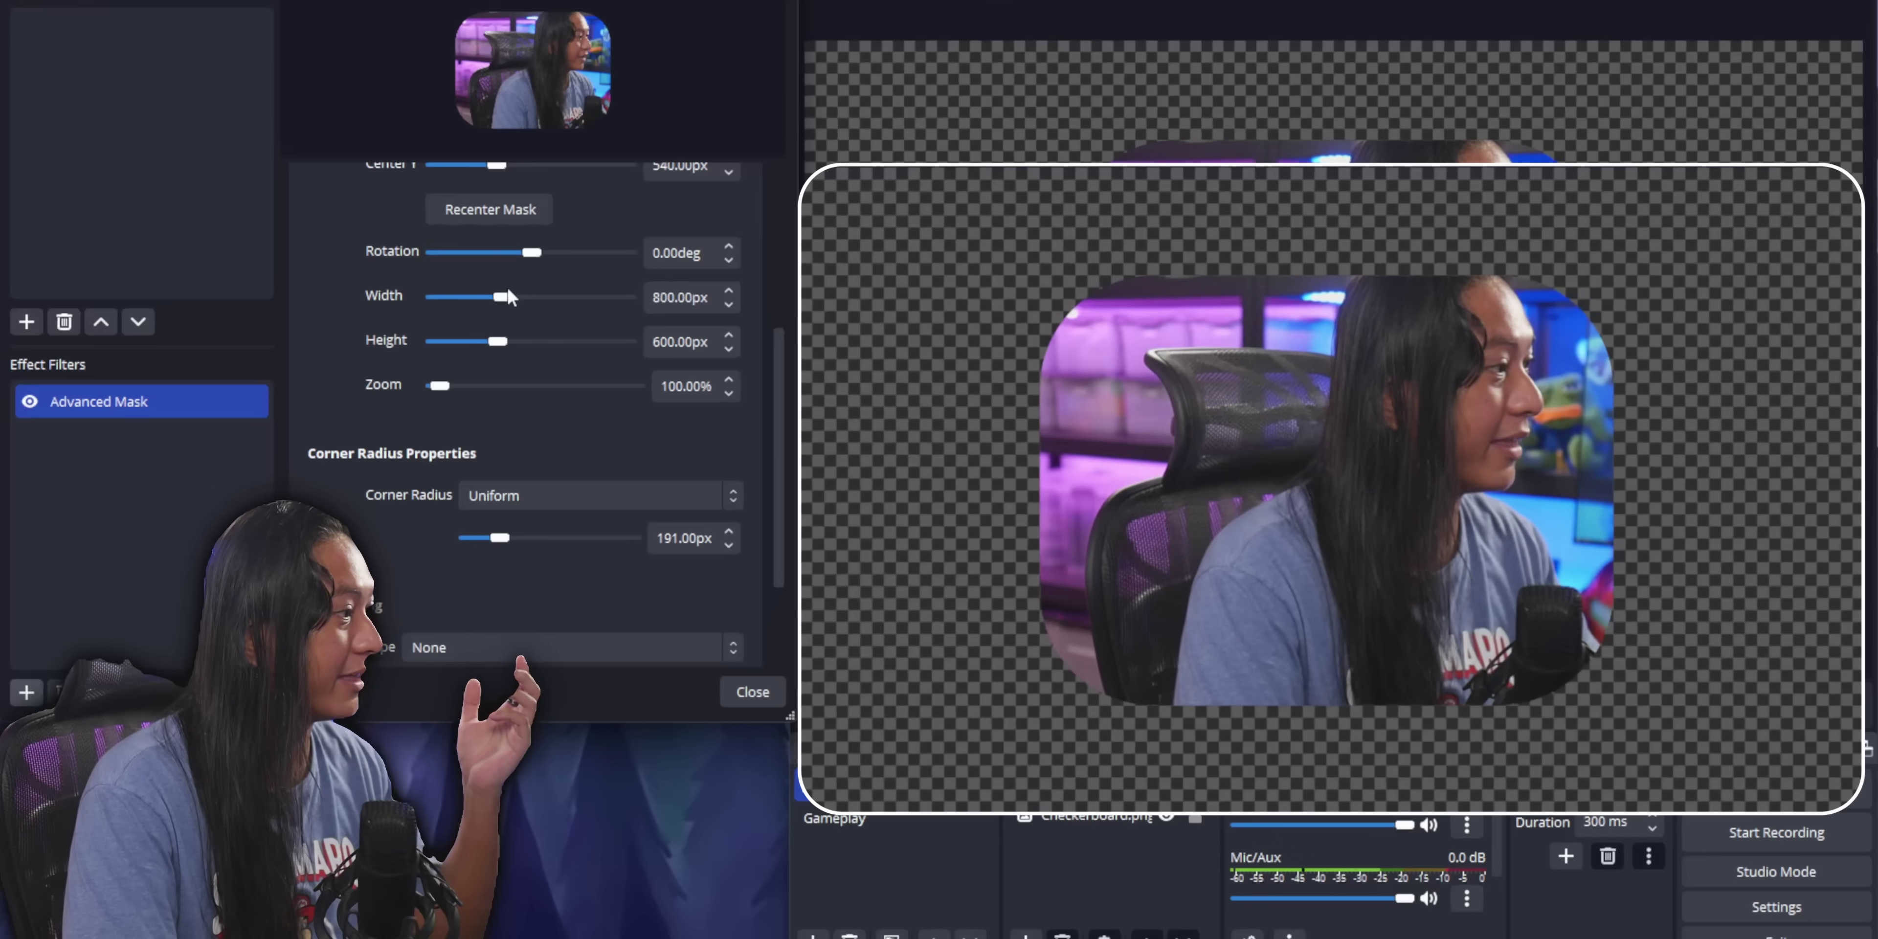
{"action": "left_click_drag", "start_coordinate": [508, 297], "coordinate": [504, 342]}
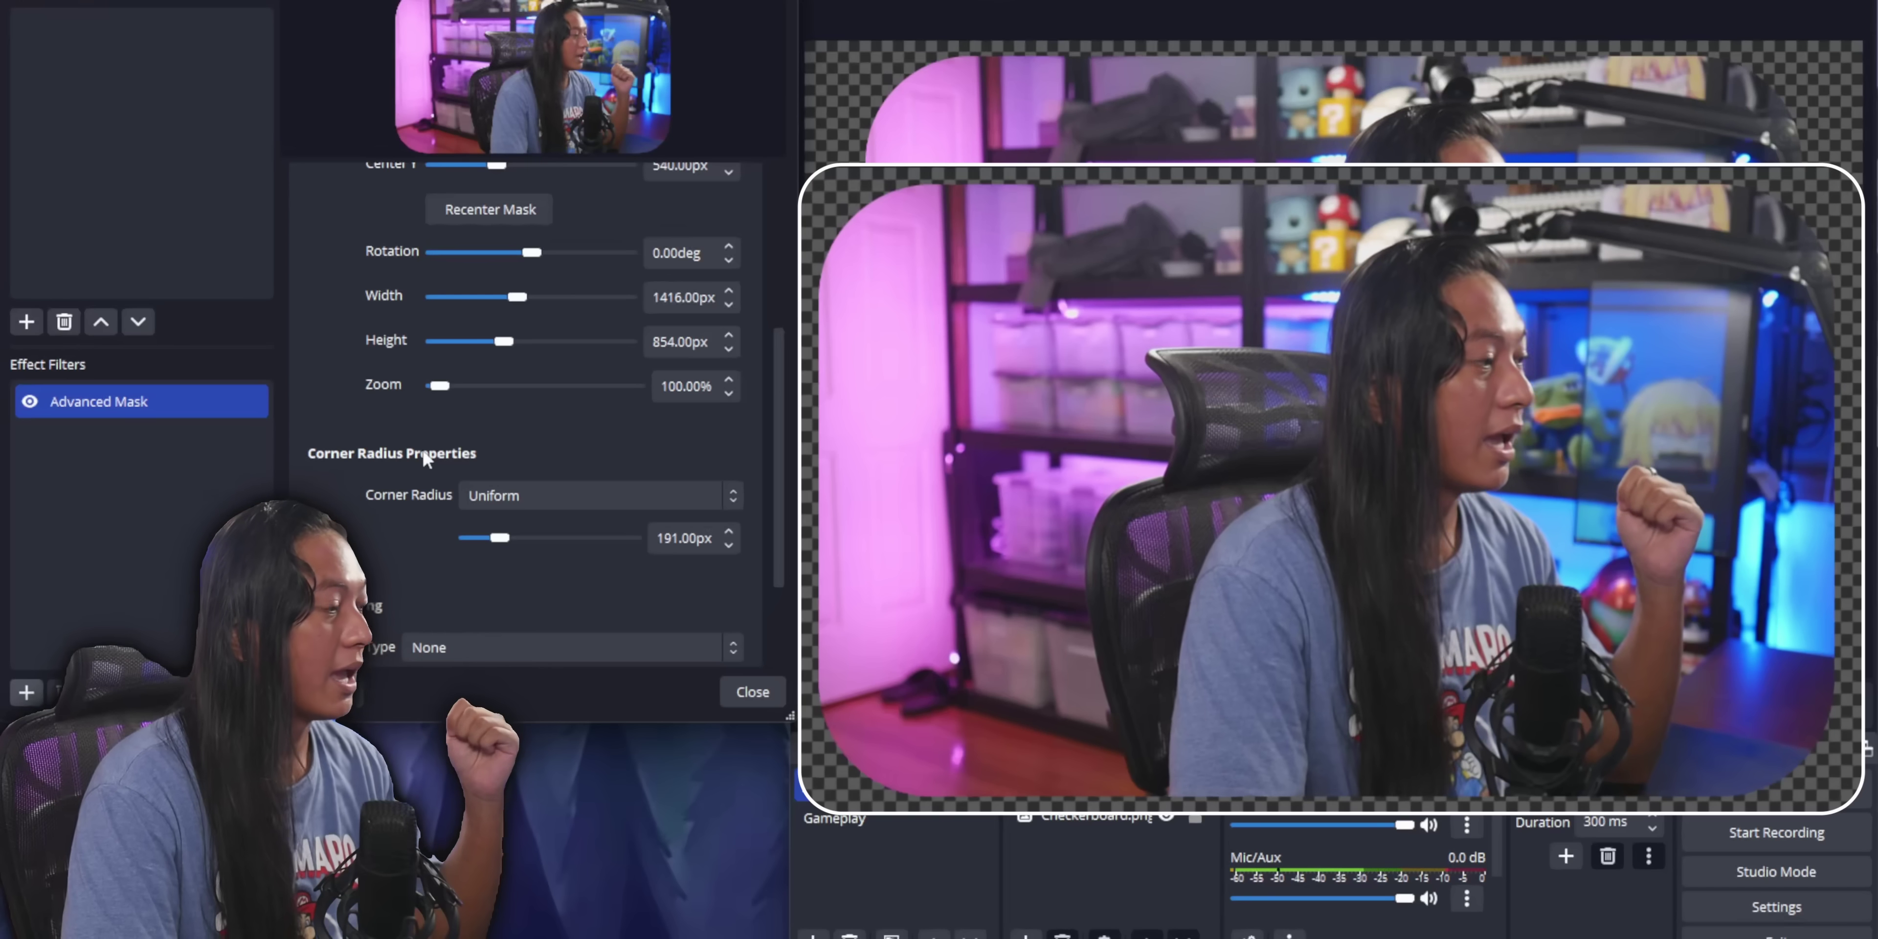
Step: Give the rectangle custom corner radii: top left 484 px, top right 554 px, bottom left 382 px and bottom right 510 px
{"action": "left_click", "coordinate": [513, 497]}
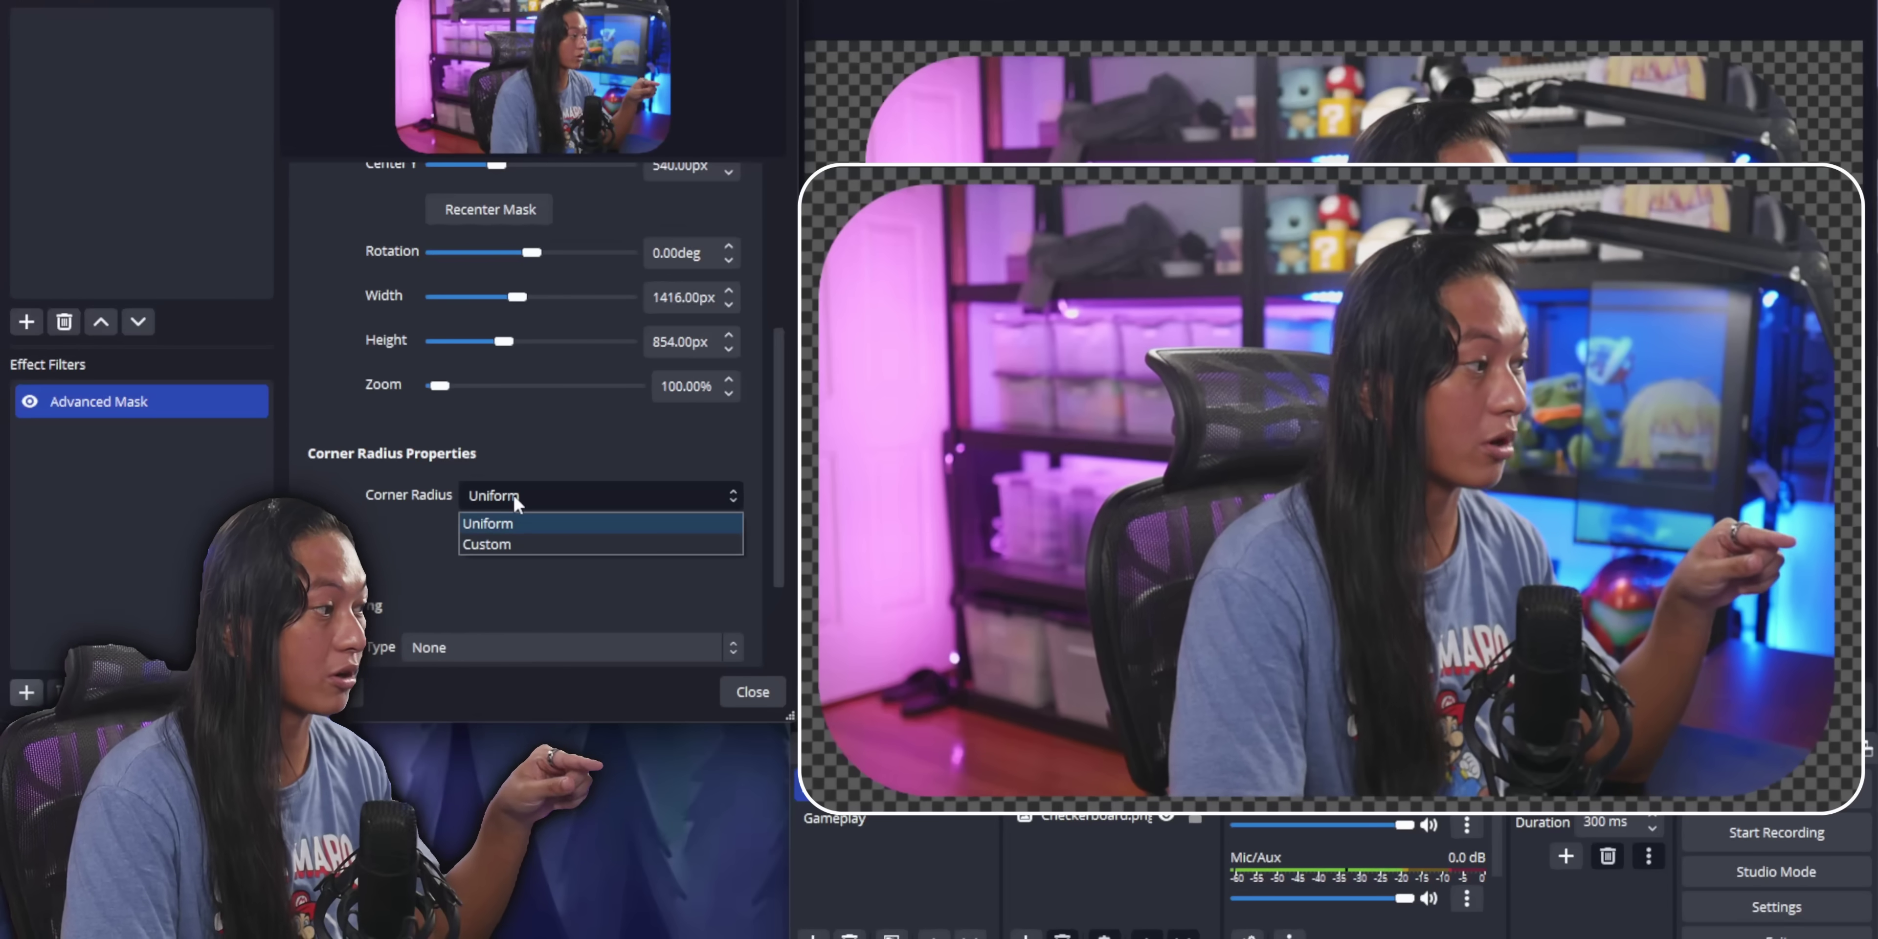
{"action": "left_click", "coordinate": [500, 543]}
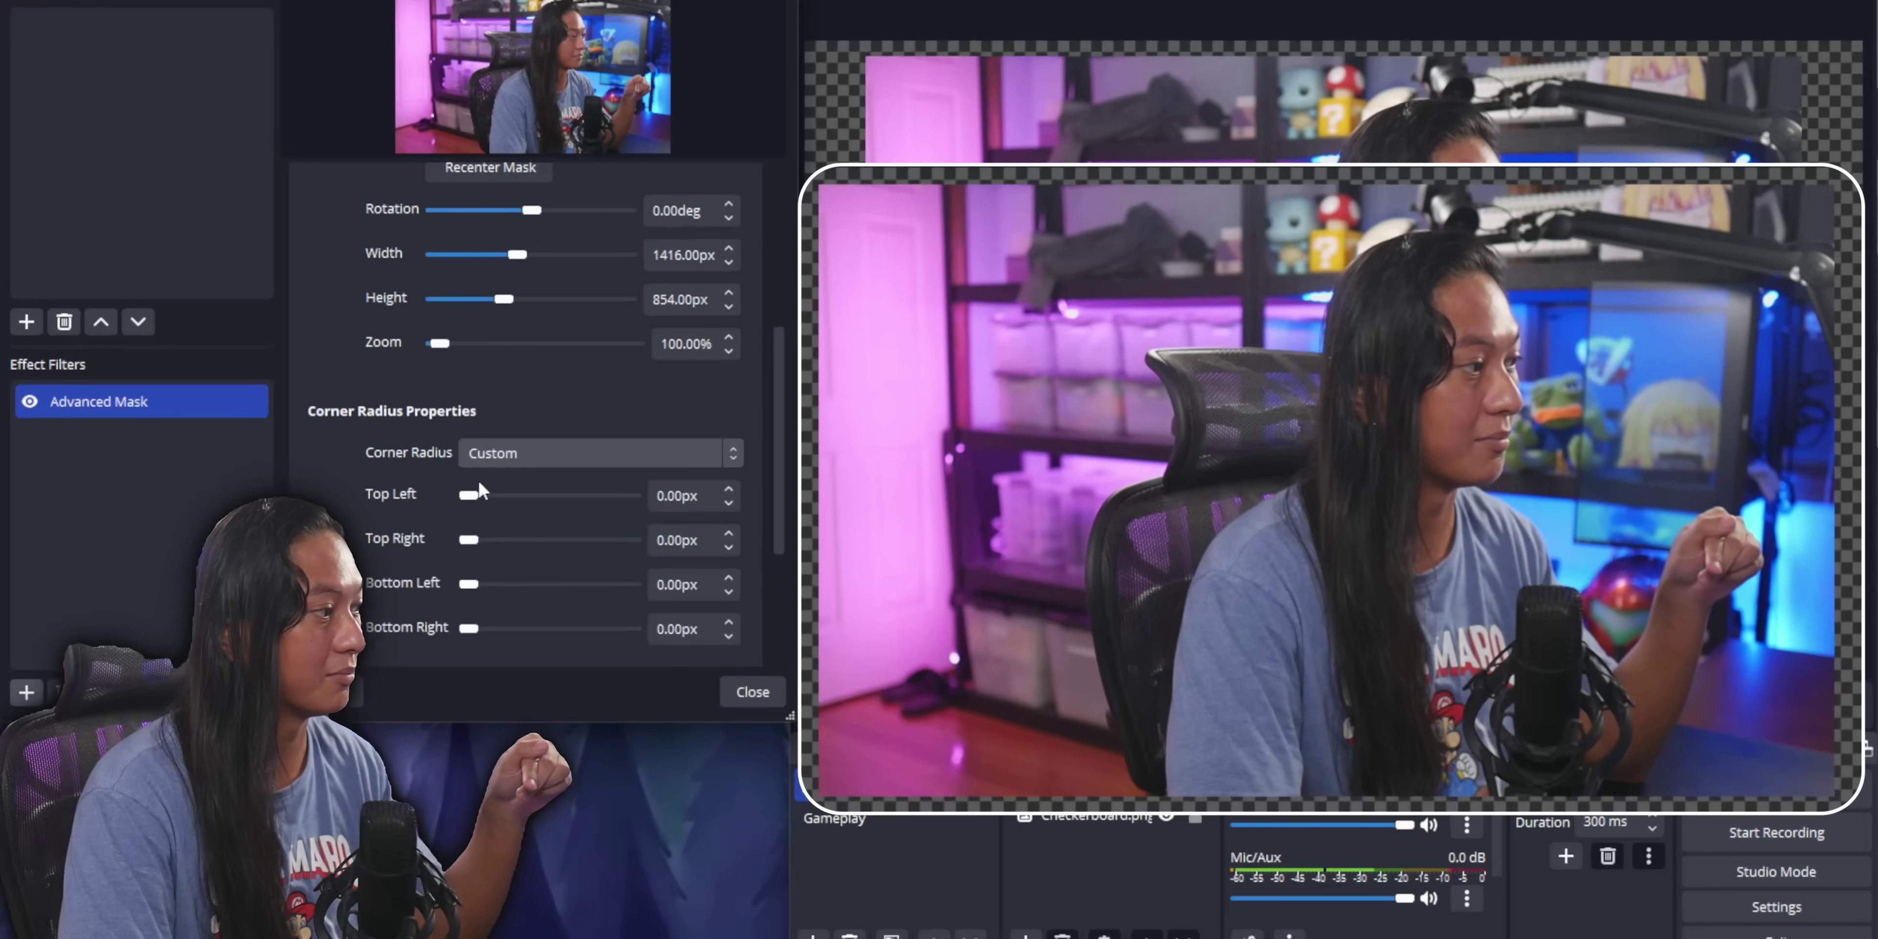
{"action": "left_click_drag", "start_coordinate": [468, 495], "coordinate": [547, 499]}
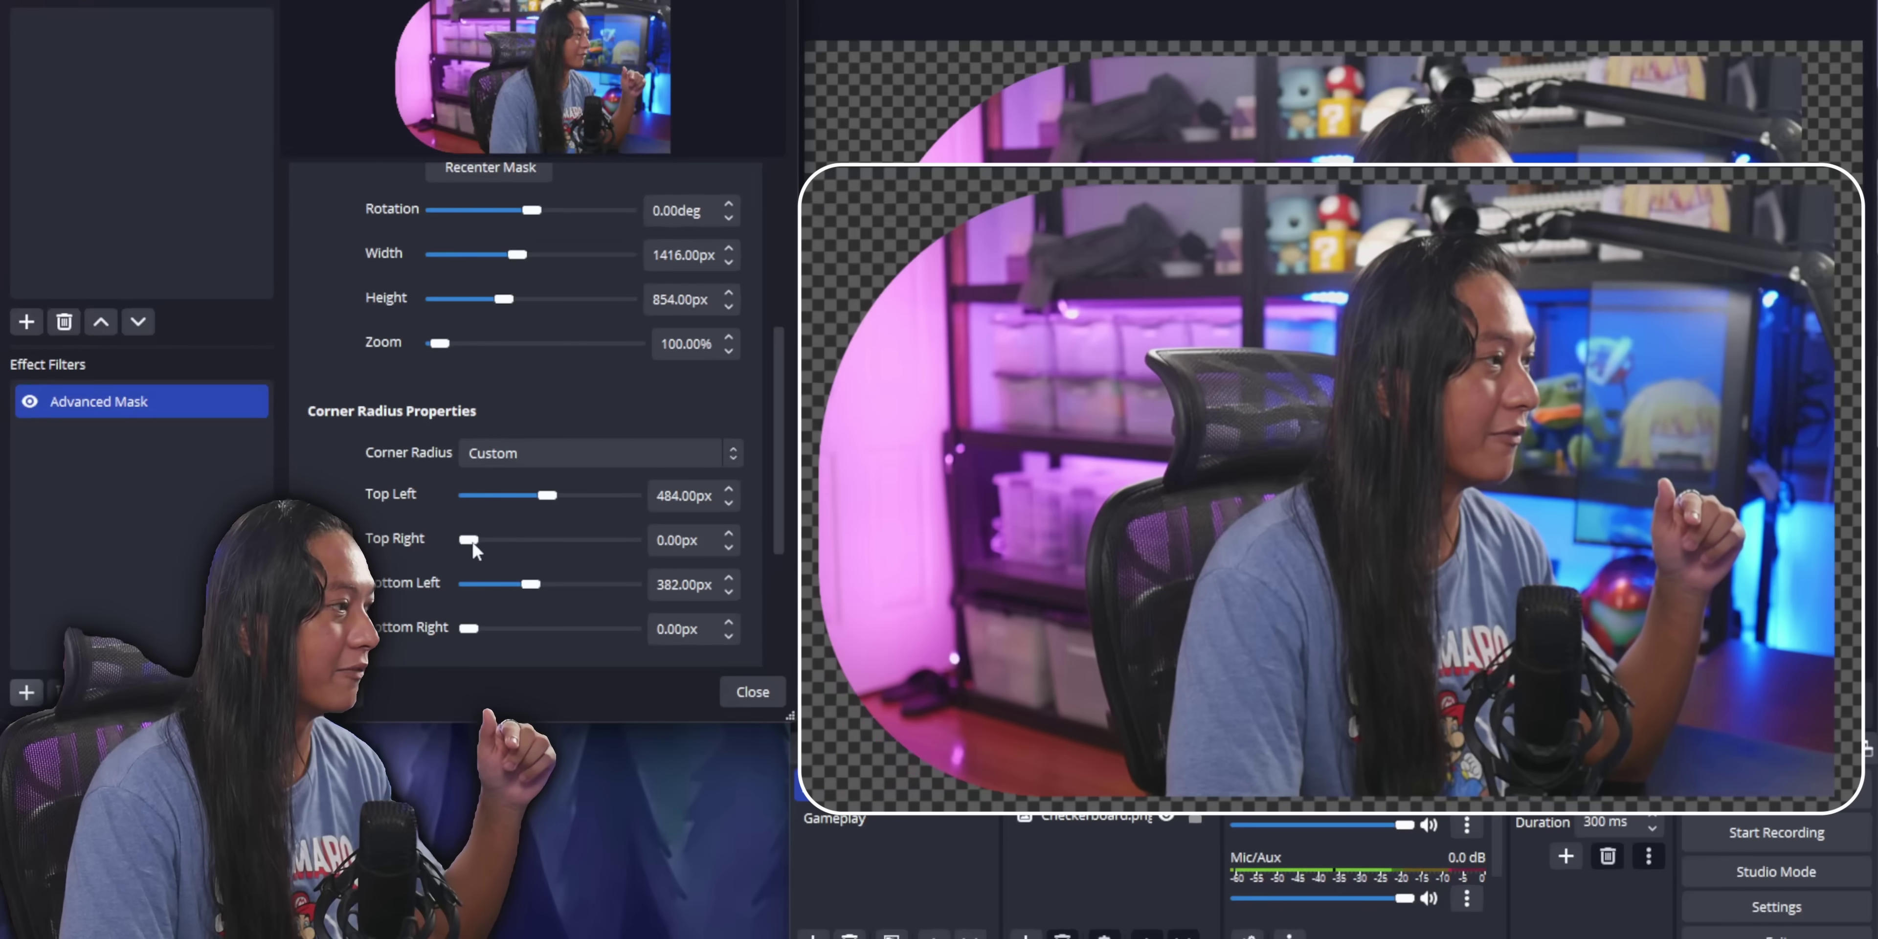
{"action": "left_click_drag", "start_coordinate": [472, 543], "coordinate": [557, 541]}
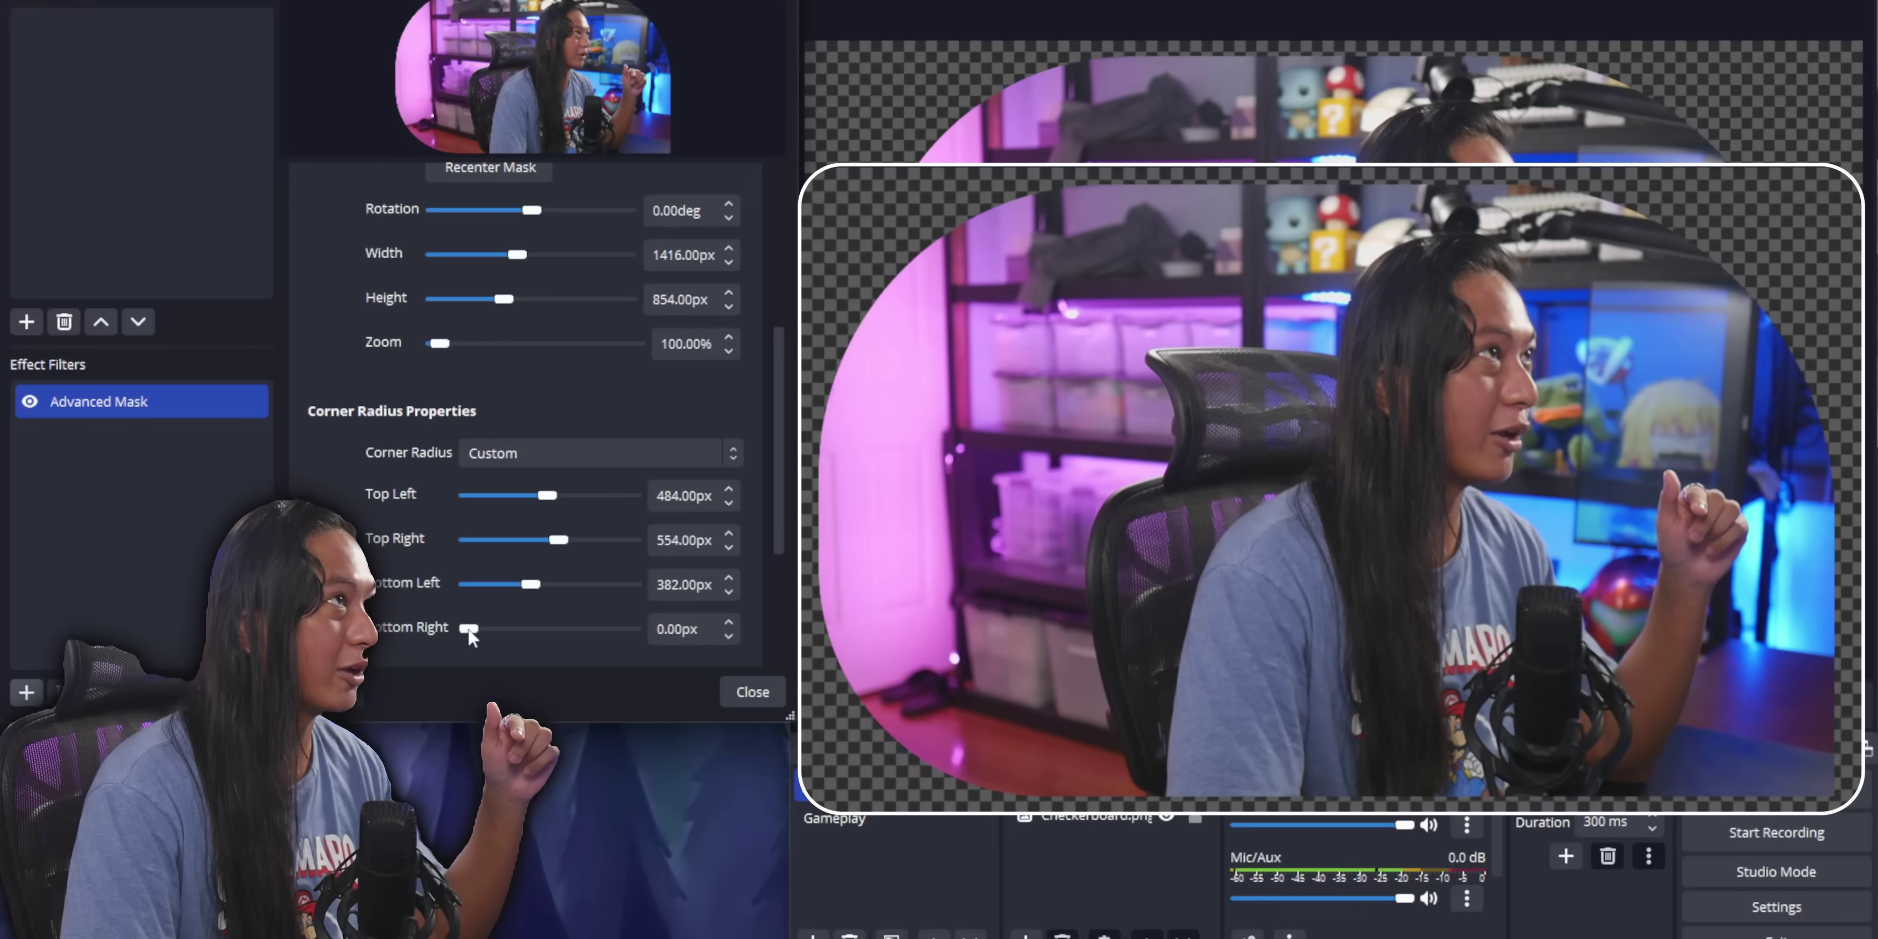
{"action": "left_click_drag", "start_coordinate": [470, 634], "coordinate": [534, 648]}
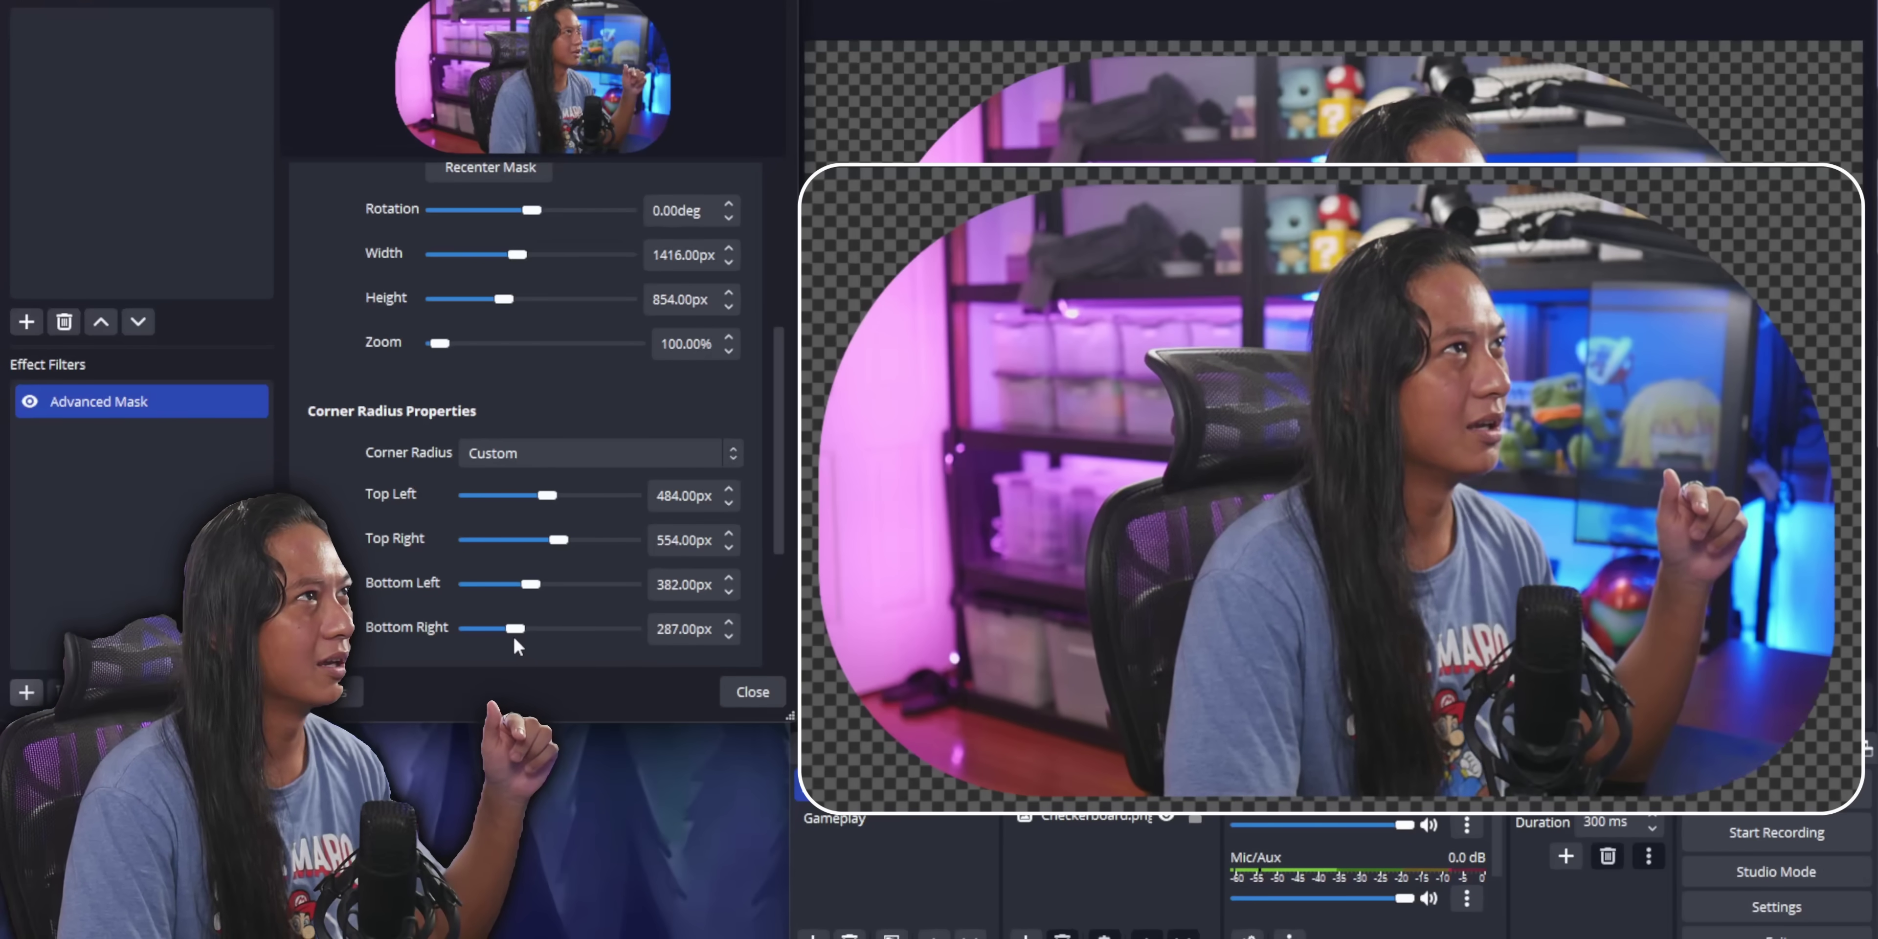
Step: Feather the rectangle mask's edge with the Middle type and an amount of 133 px
{"action": "scroll", "coordinate": [518, 645], "scroll_direction": "up", "scroll_amount": 3}
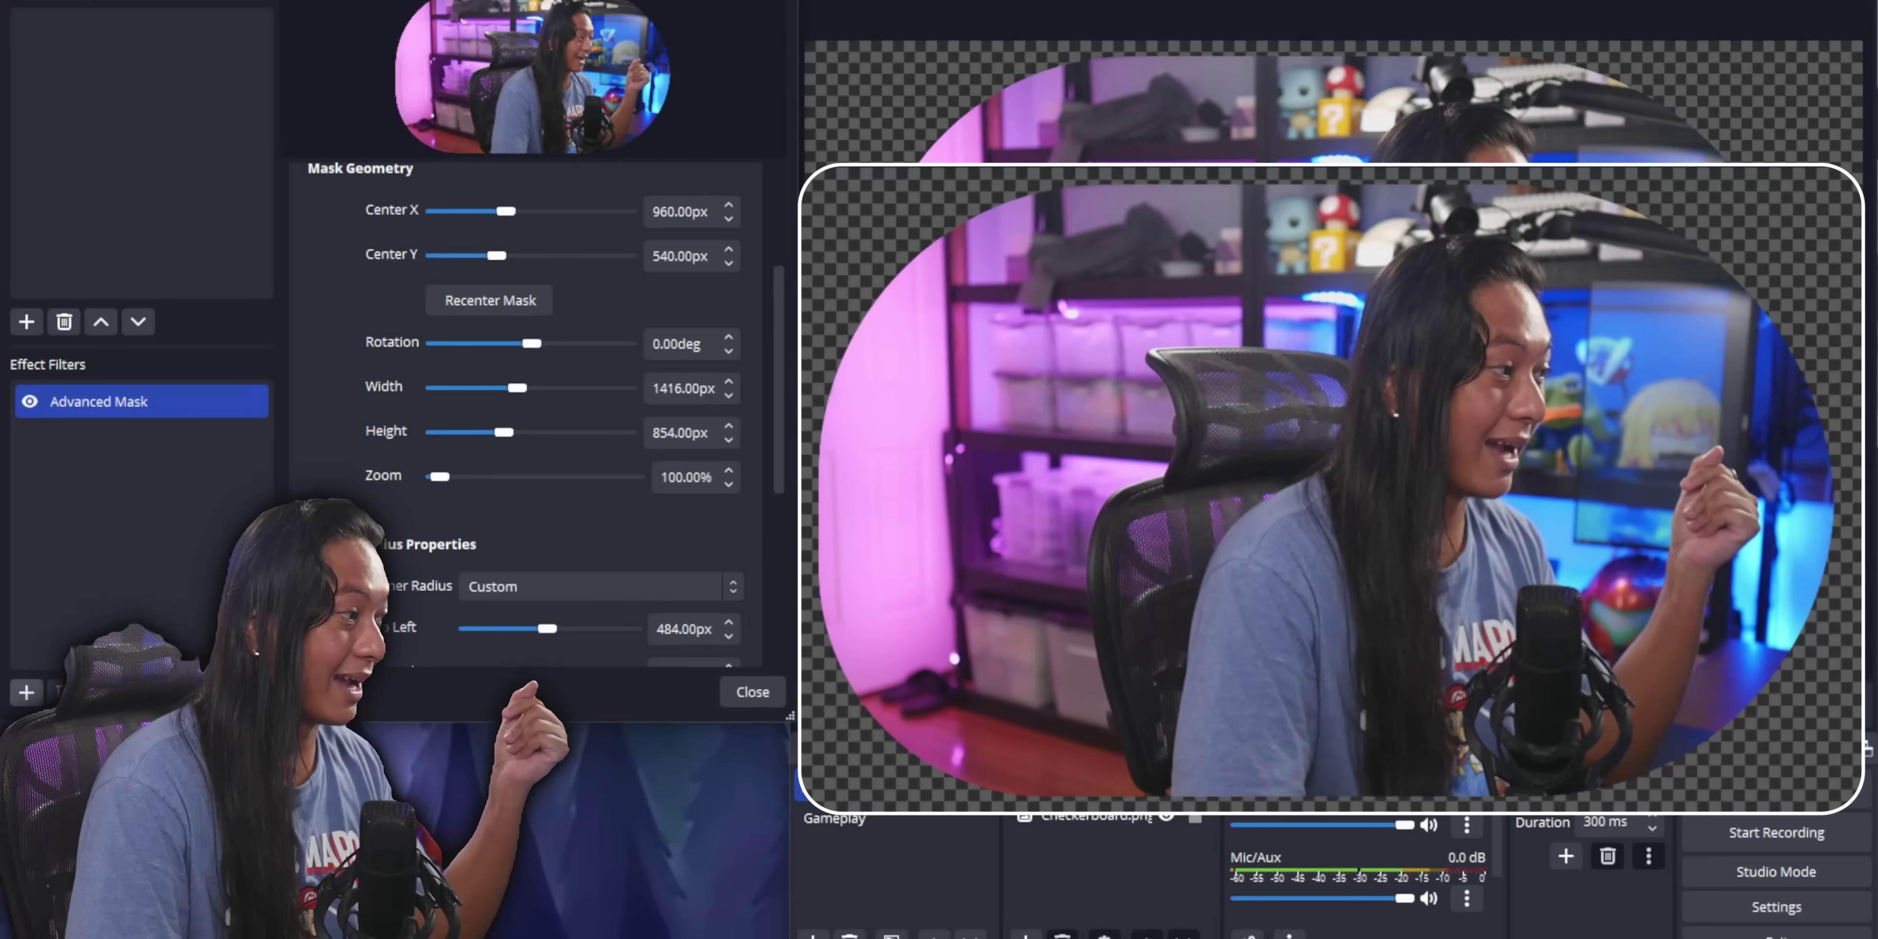
{"action": "scroll", "coordinate": [458, 560], "scroll_direction": "down", "scroll_amount": 4}
{"action": "left_click", "coordinate": [458, 561]}
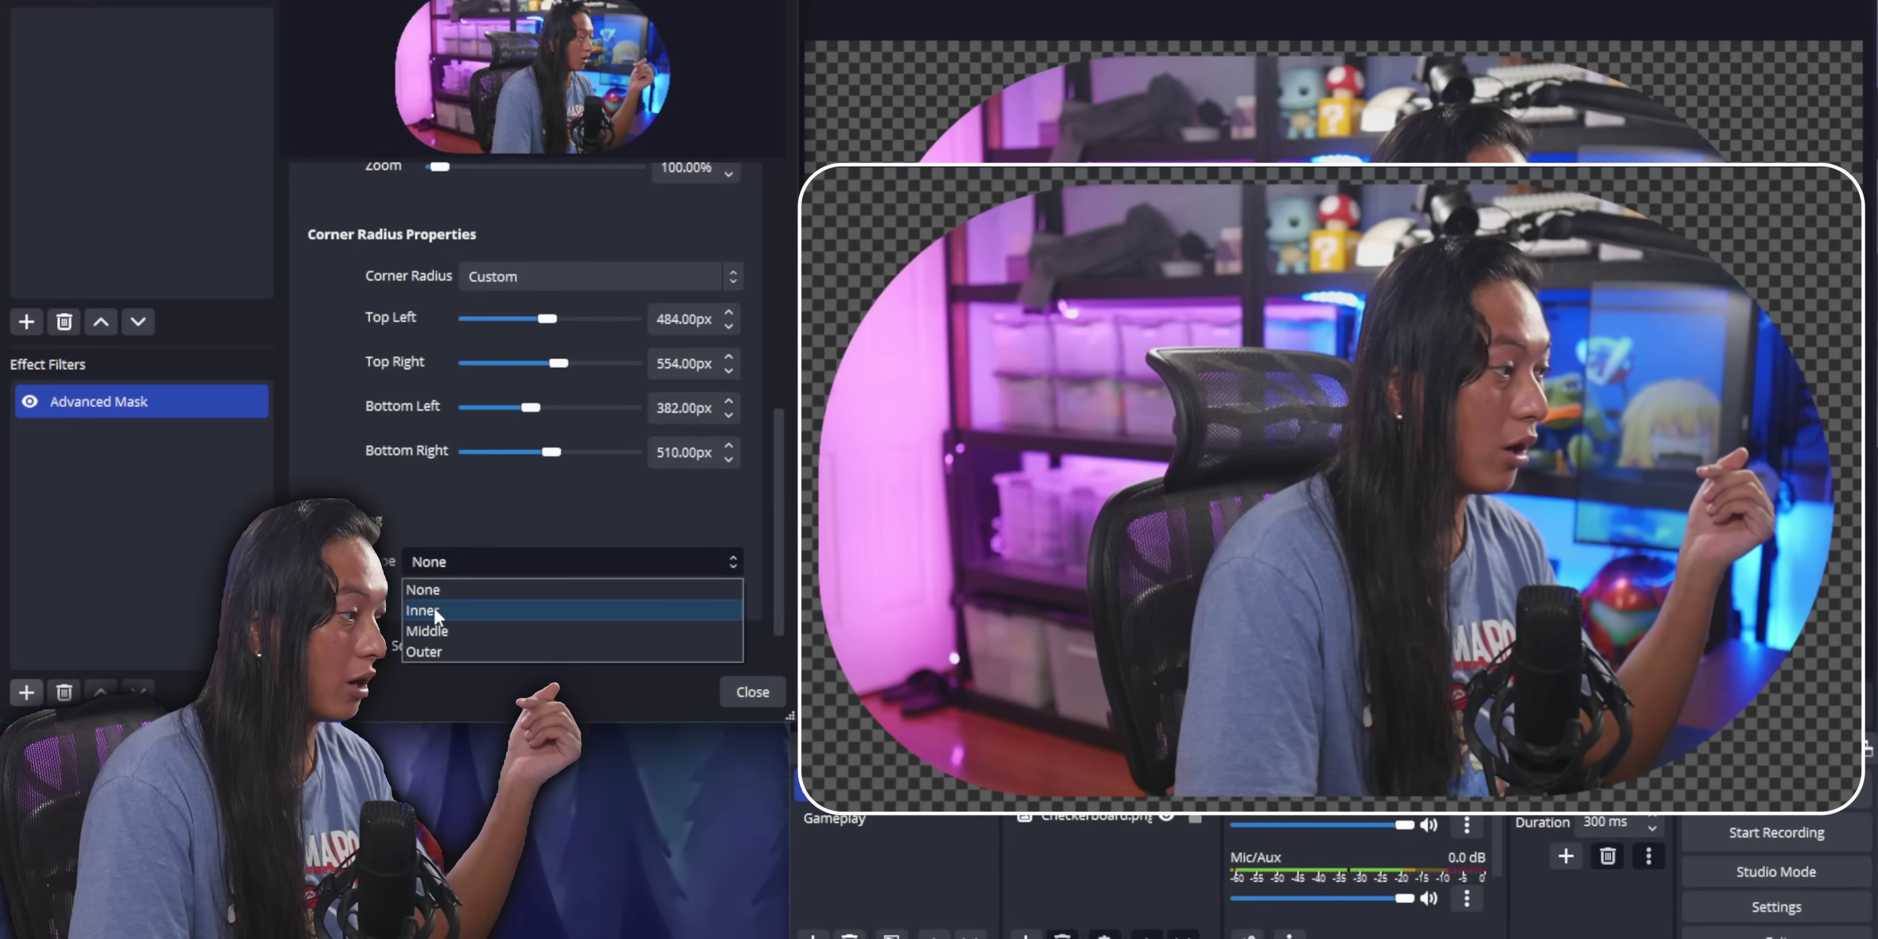
{"action": "left_click", "coordinate": [433, 631]}
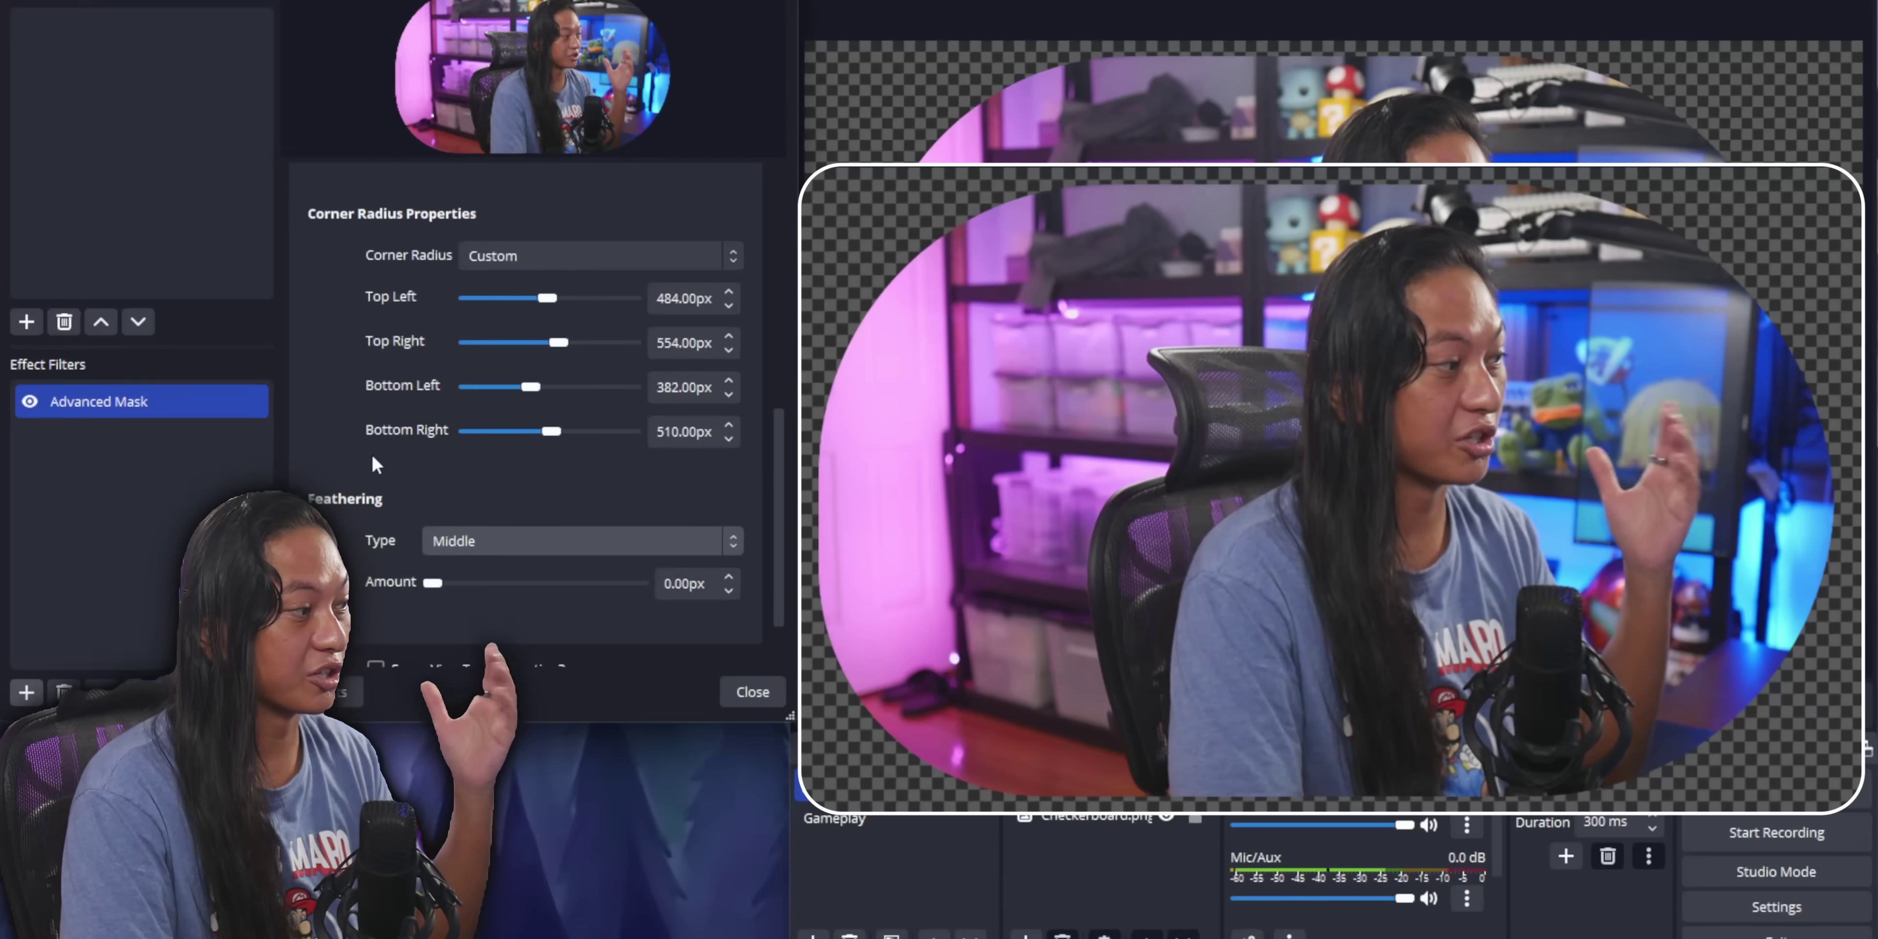
{"action": "scroll", "coordinate": [408, 481], "scroll_direction": "down", "scroll_amount": 2}
{"action": "left_click_drag", "start_coordinate": [427, 496], "coordinate": [482, 499]}
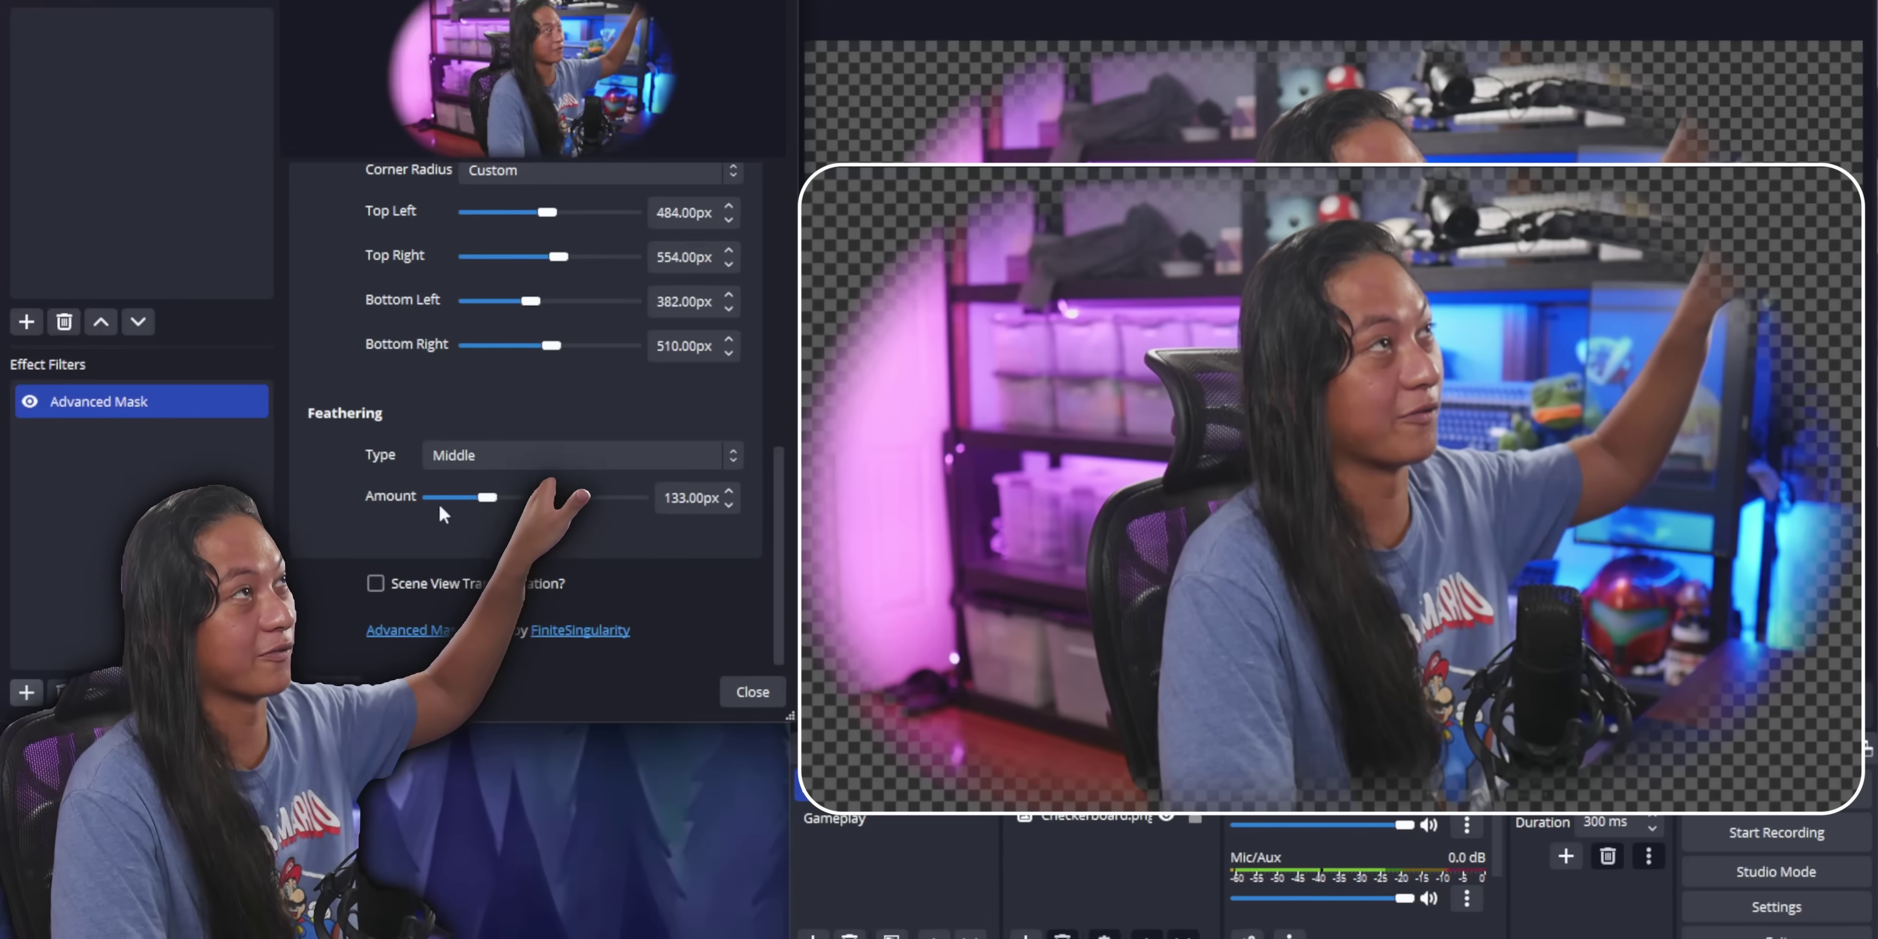
Step: Change the mask shape to Star and reduce its feathering amount to 60 px
{"action": "scroll", "coordinate": [299, 368], "scroll_direction": "up", "scroll_amount": 10}
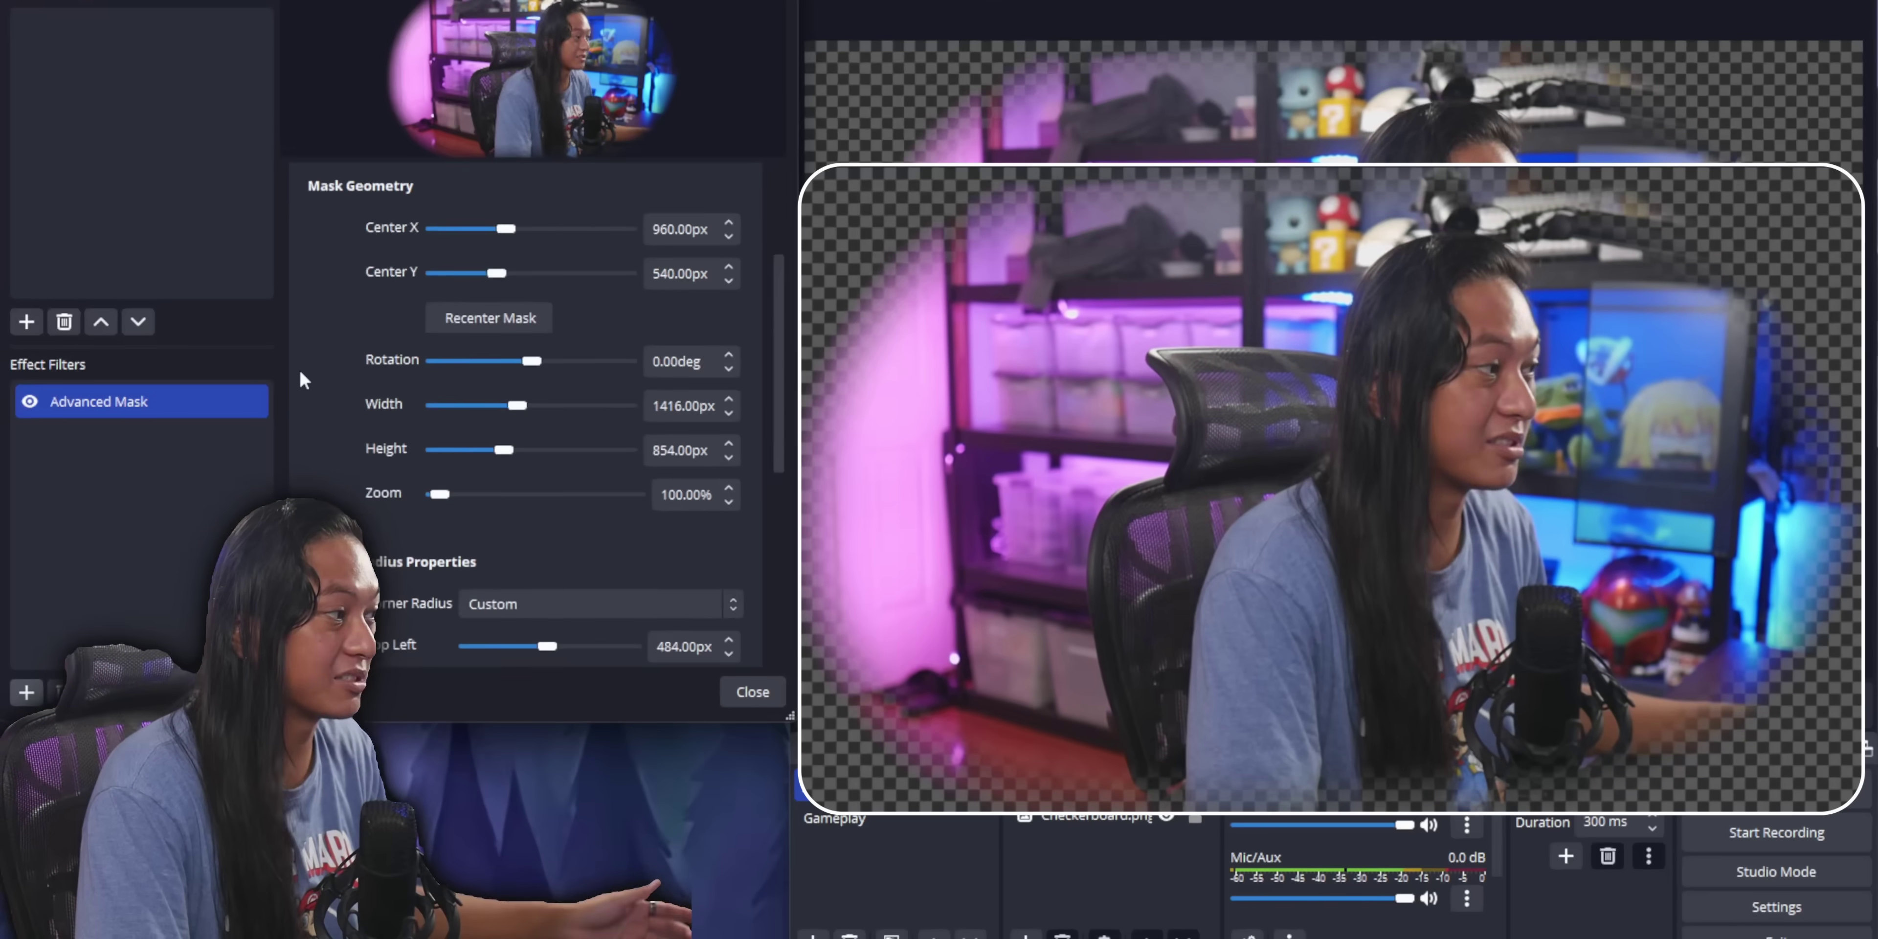
{"action": "scroll", "coordinate": [313, 386], "scroll_direction": "up", "scroll_amount": 5}
{"action": "left_click", "coordinate": [473, 275]}
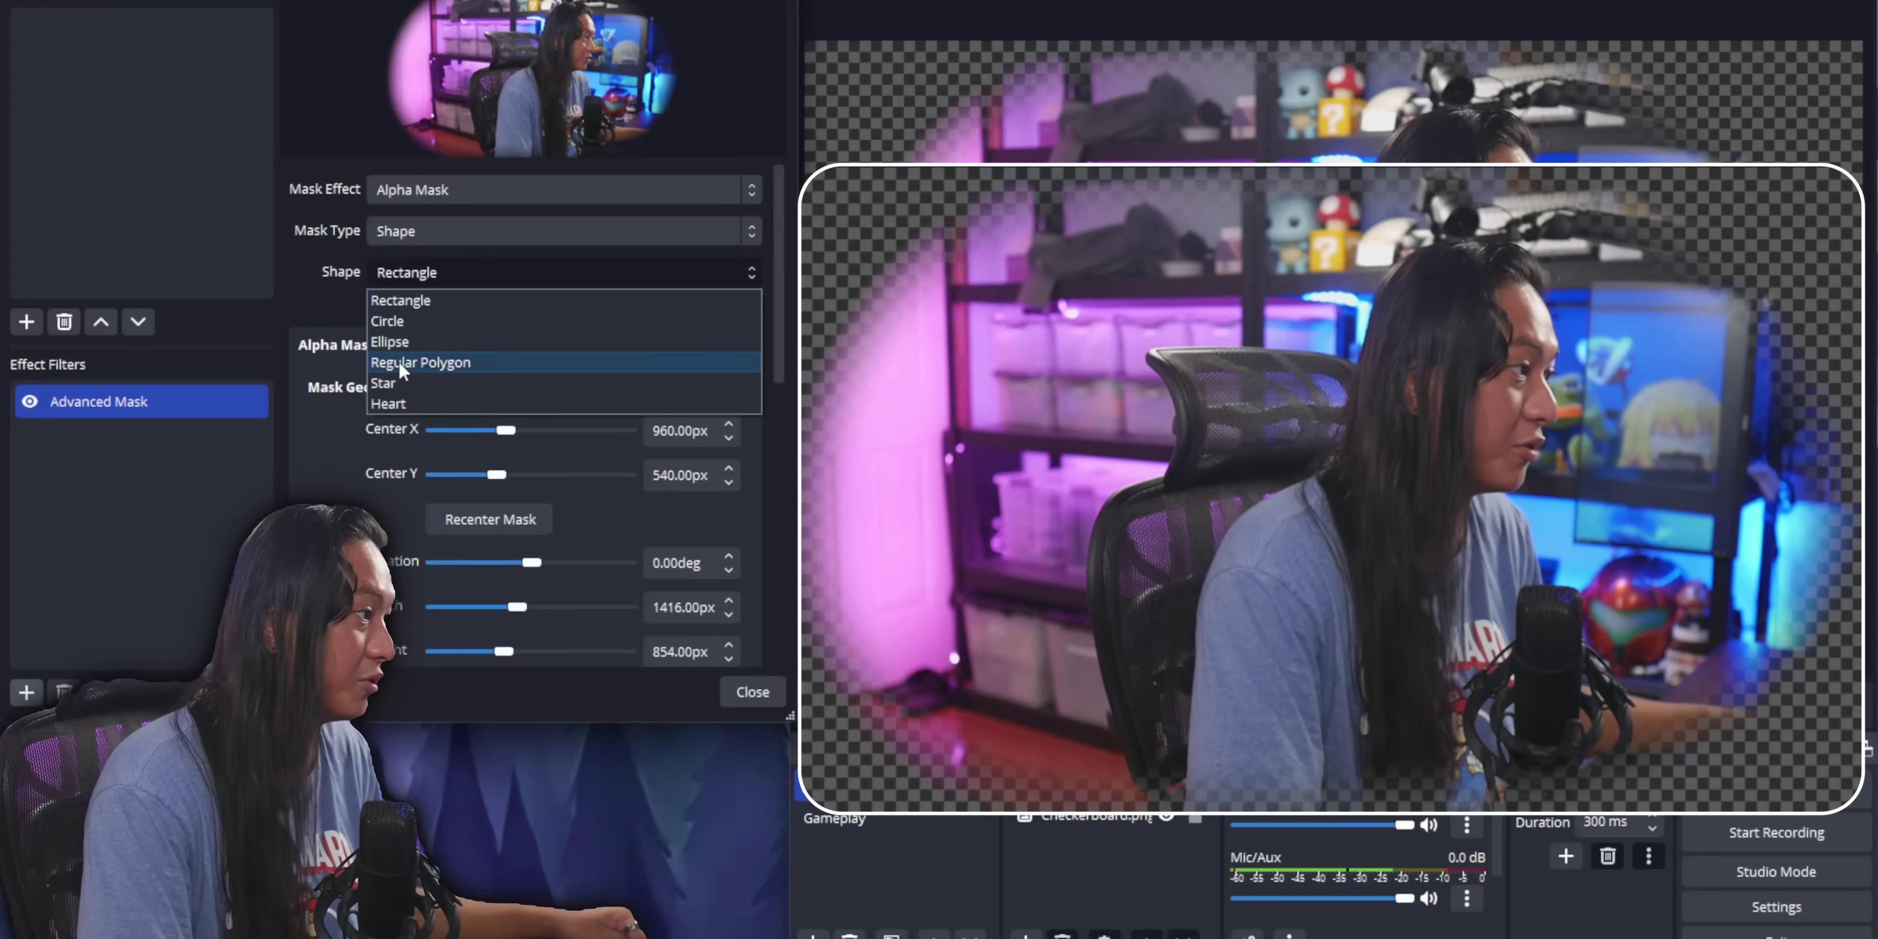
{"action": "left_click", "coordinate": [392, 385]}
{"action": "scroll", "coordinate": [312, 454], "scroll_direction": "down", "scroll_amount": 8}
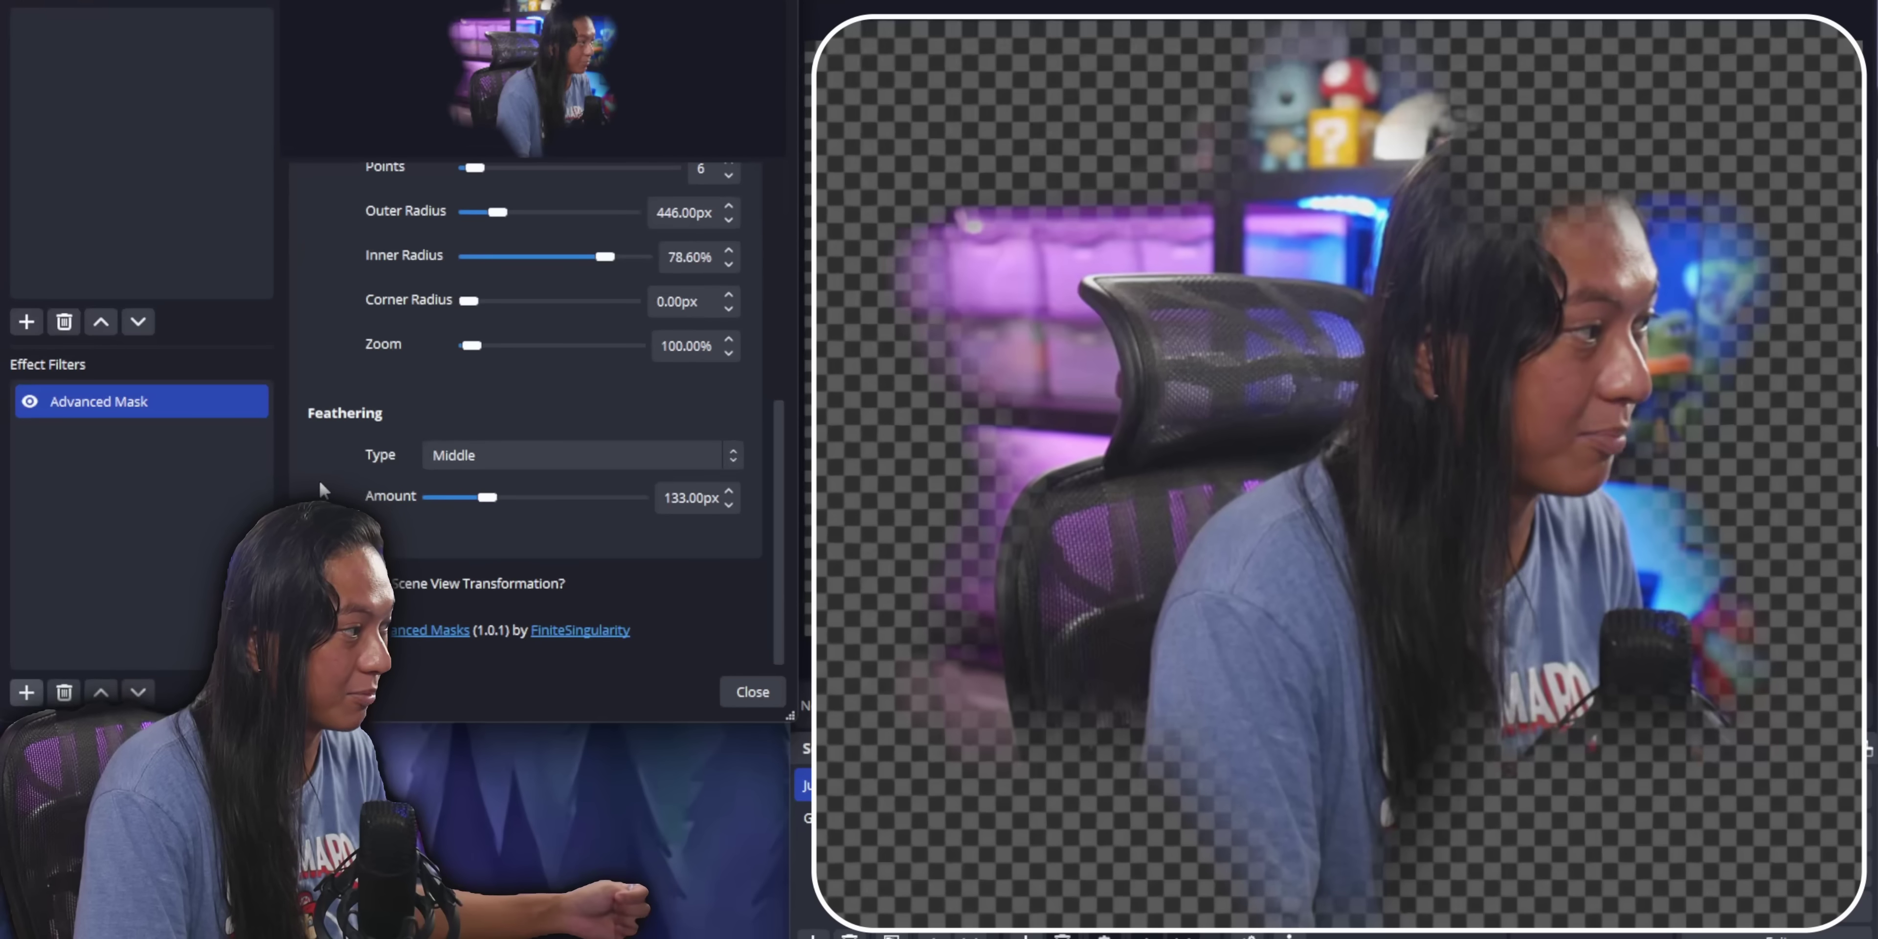
{"action": "left_click_drag", "start_coordinate": [487, 497], "coordinate": [458, 501]}
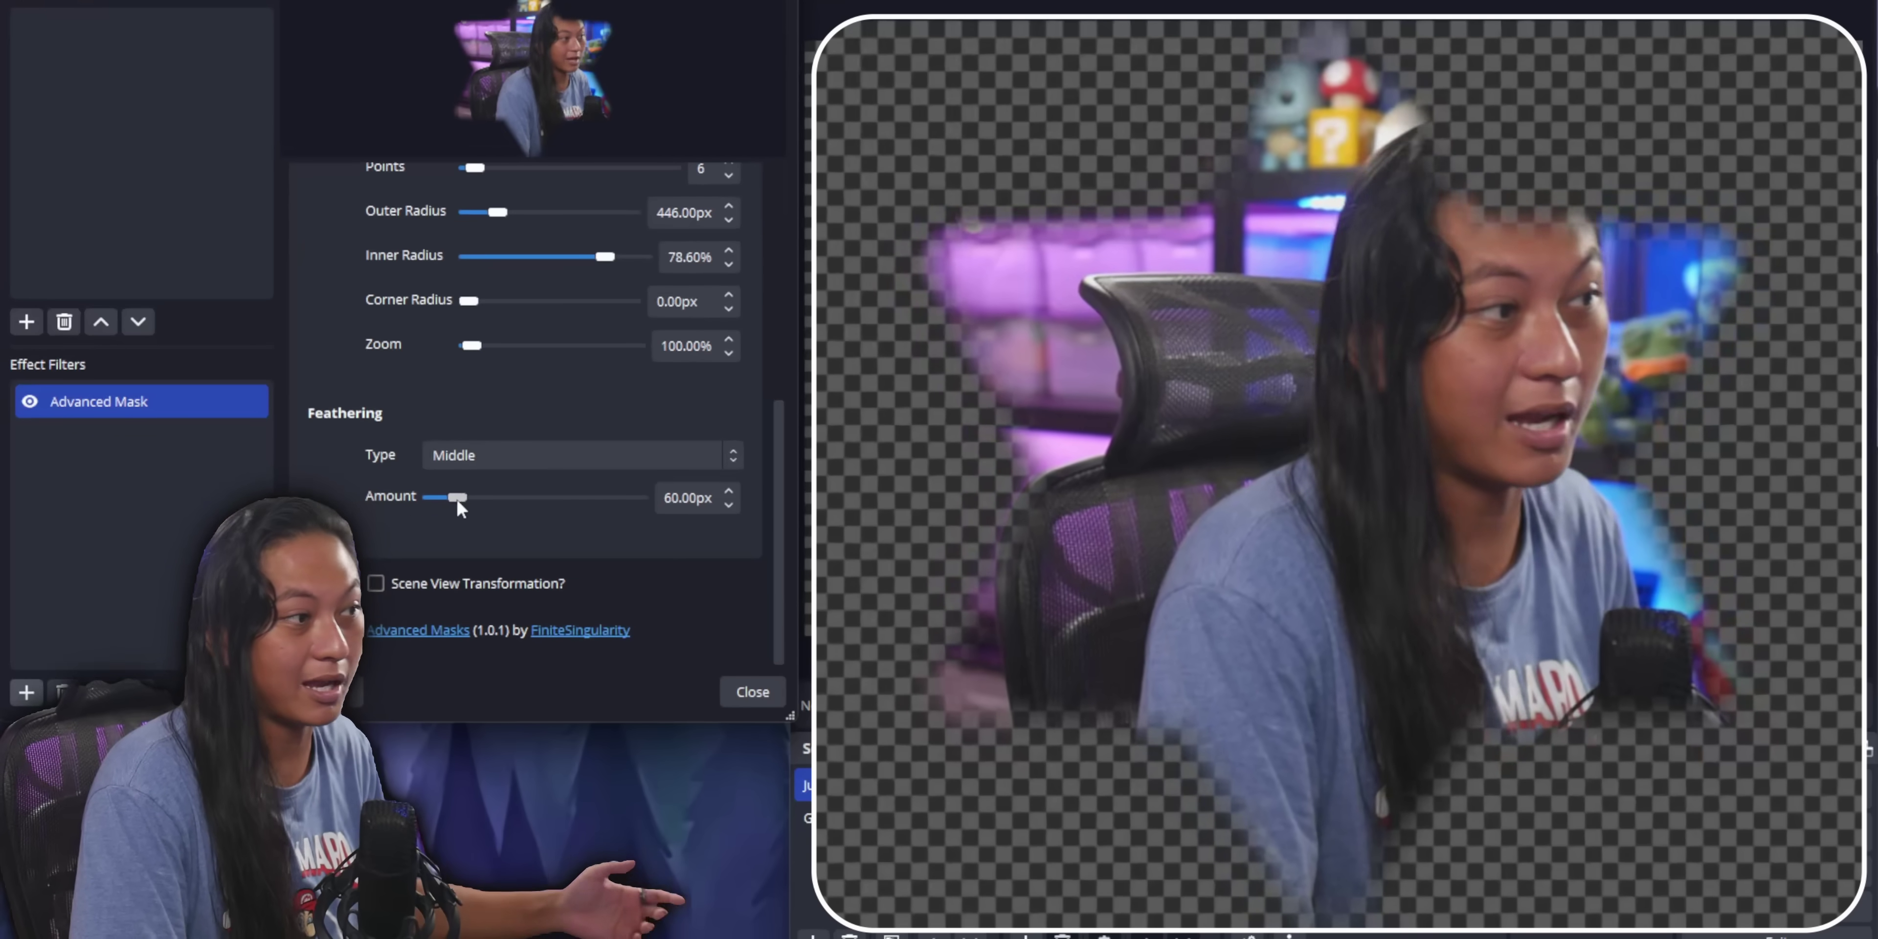
Step: Switch the mask type to Image and use D:/Downloads/Untitled.png as the mask
{"action": "scroll", "coordinate": [459, 507], "scroll_direction": "up", "scroll_amount": 8}
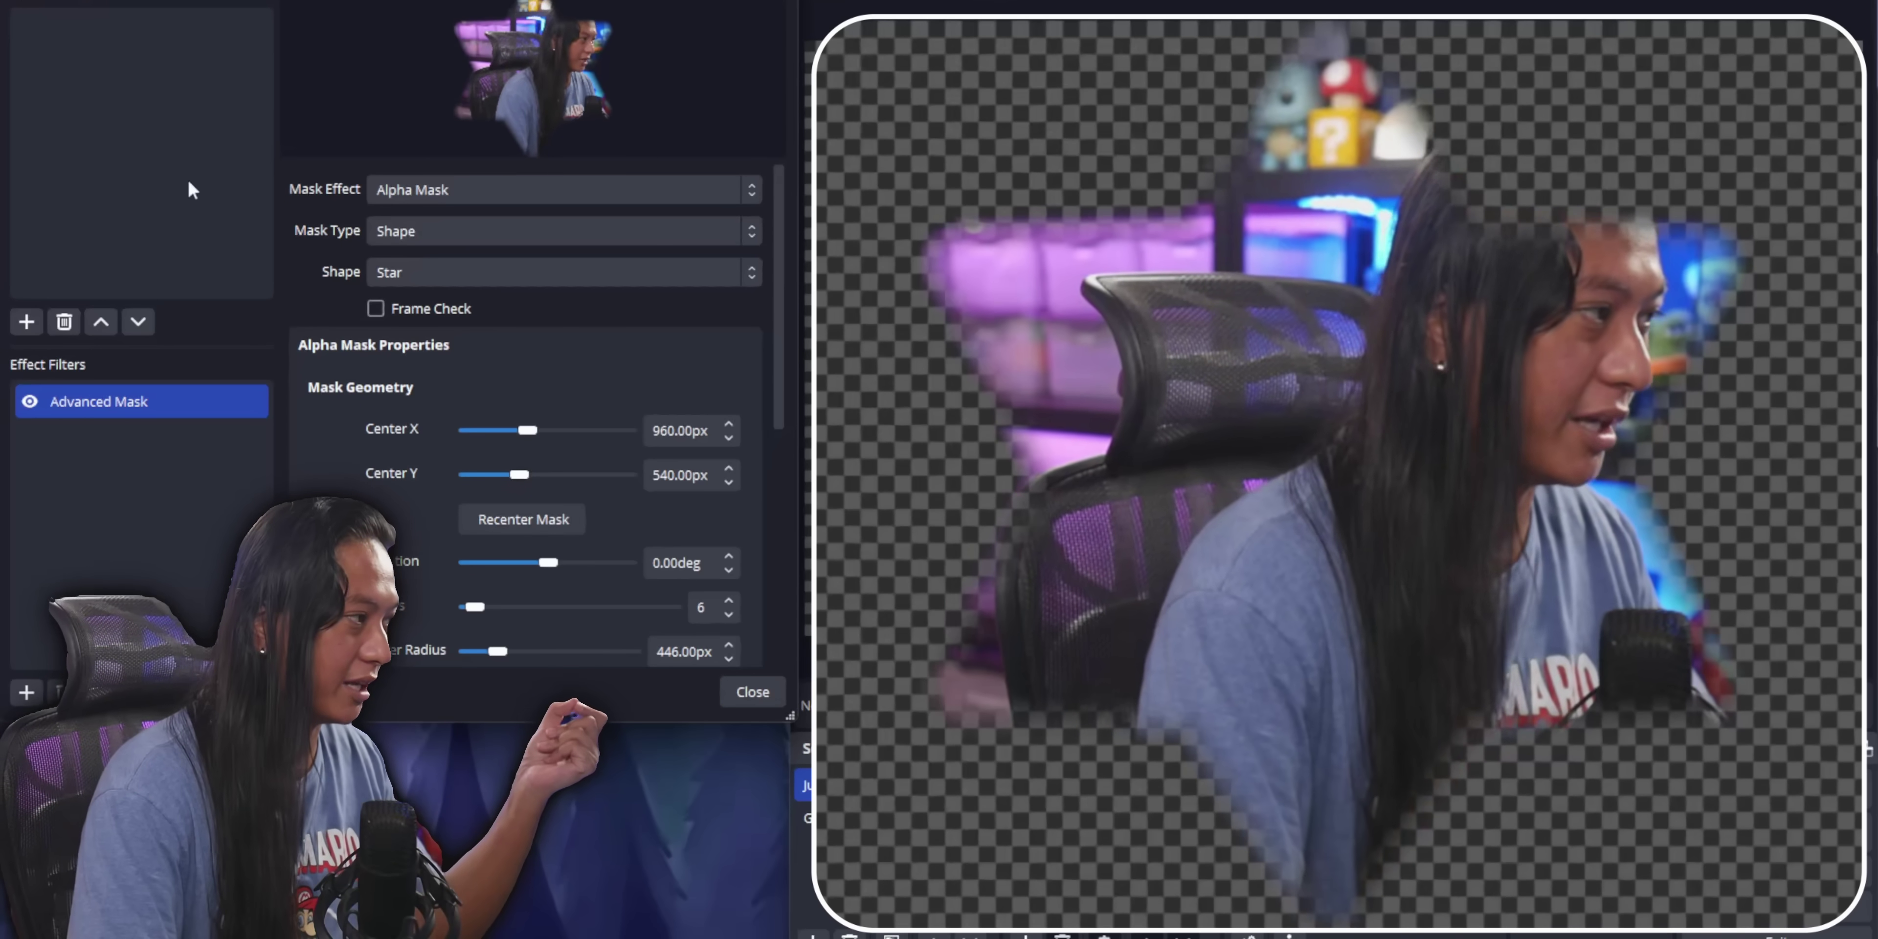
{"action": "left_click", "coordinate": [411, 232]}
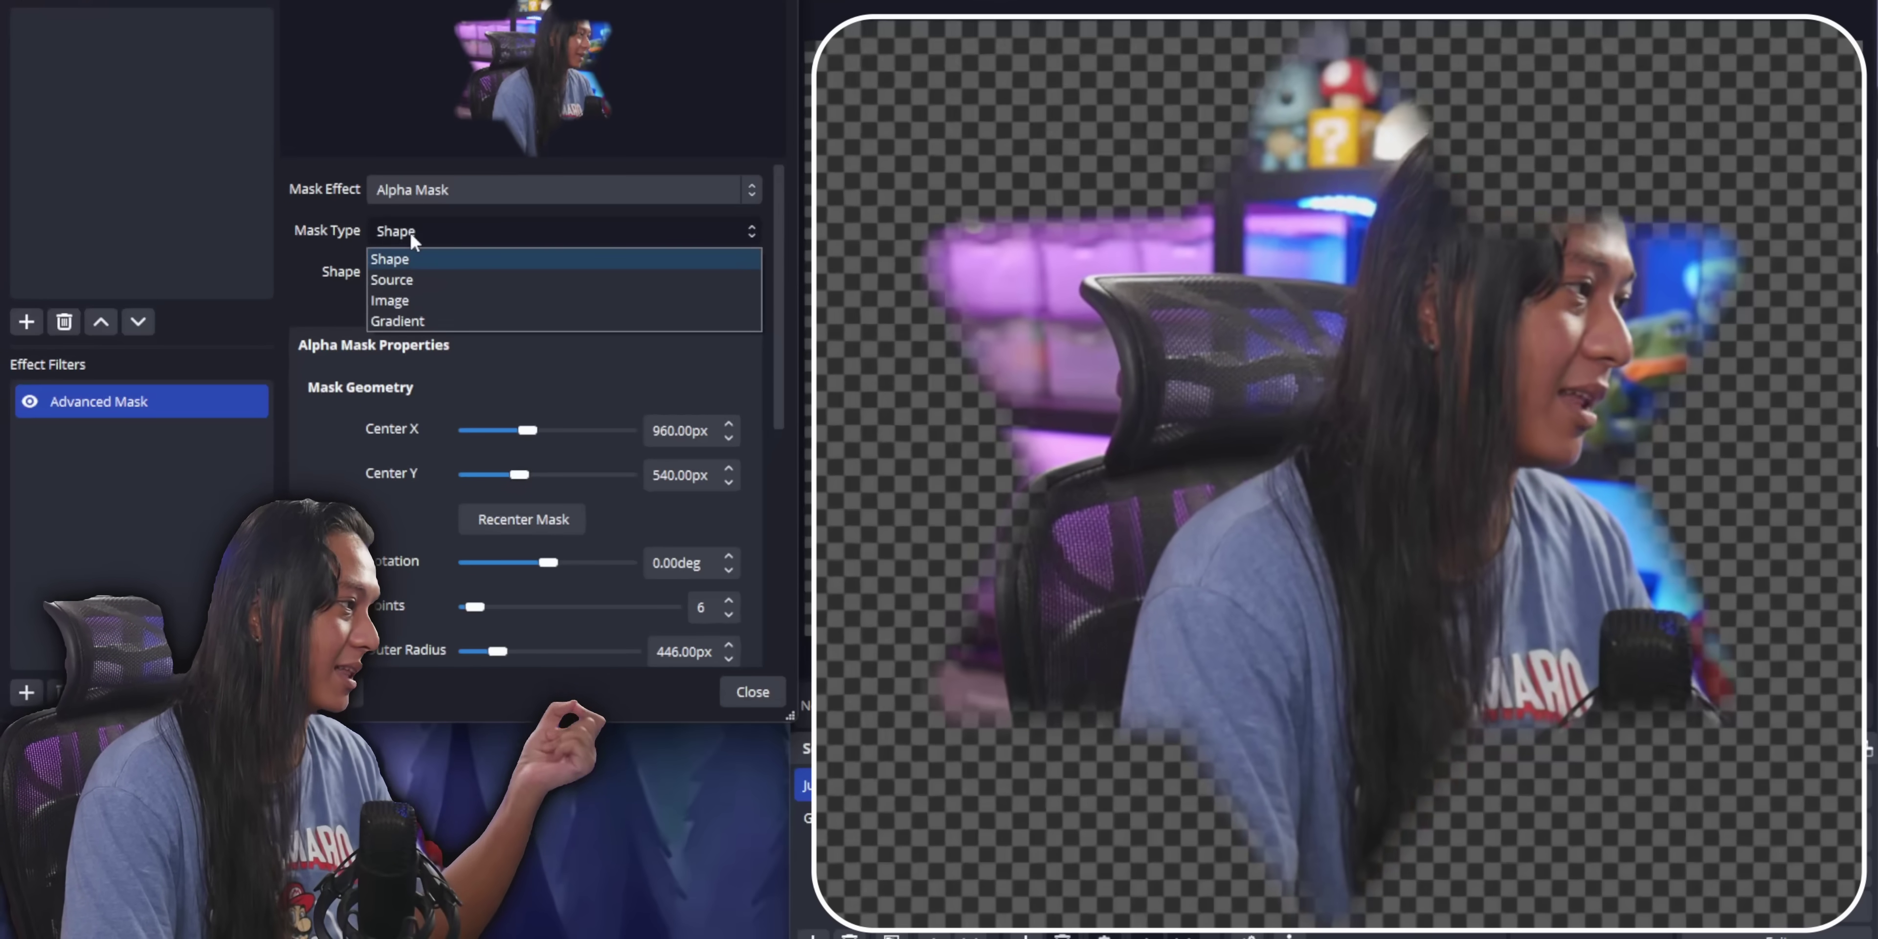
{"action": "left_click", "coordinate": [407, 297]}
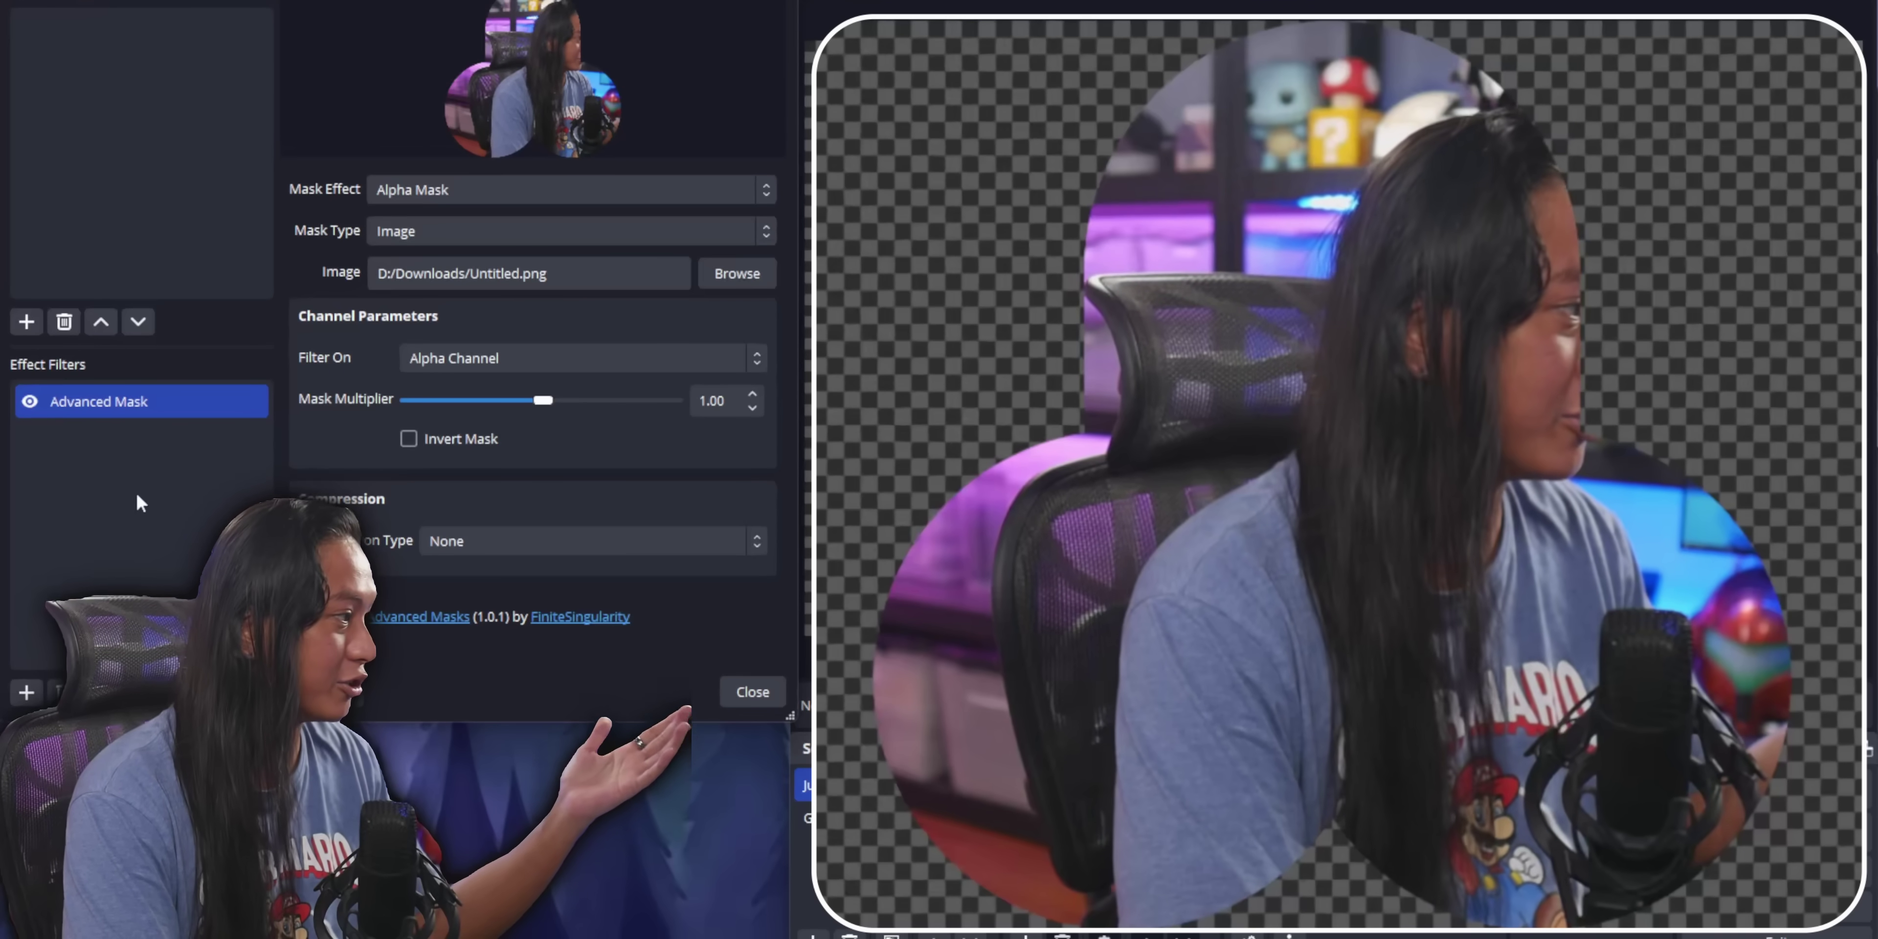
Step: Add a Stroke effect filter with its default name and set the stroke size to 26
{"action": "left_click", "coordinate": [33, 691]}
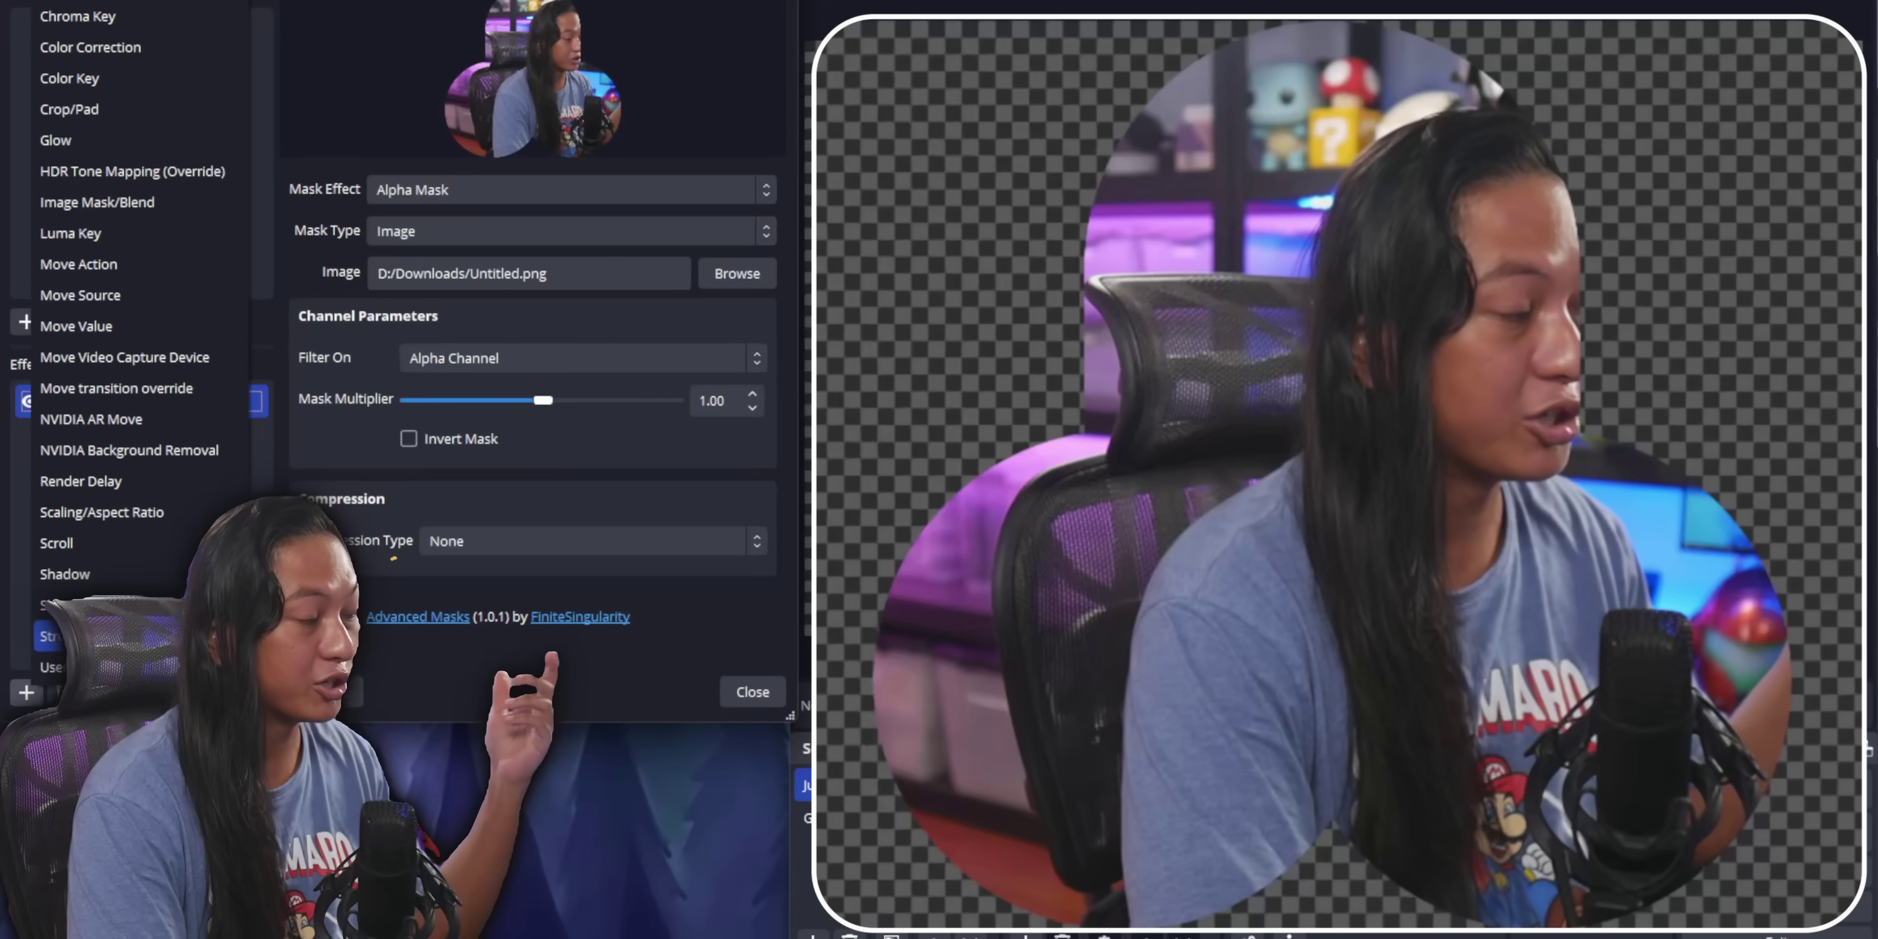
{"action": "left_click", "coordinate": [48, 636]}
{"action": "key", "text": "Return"}
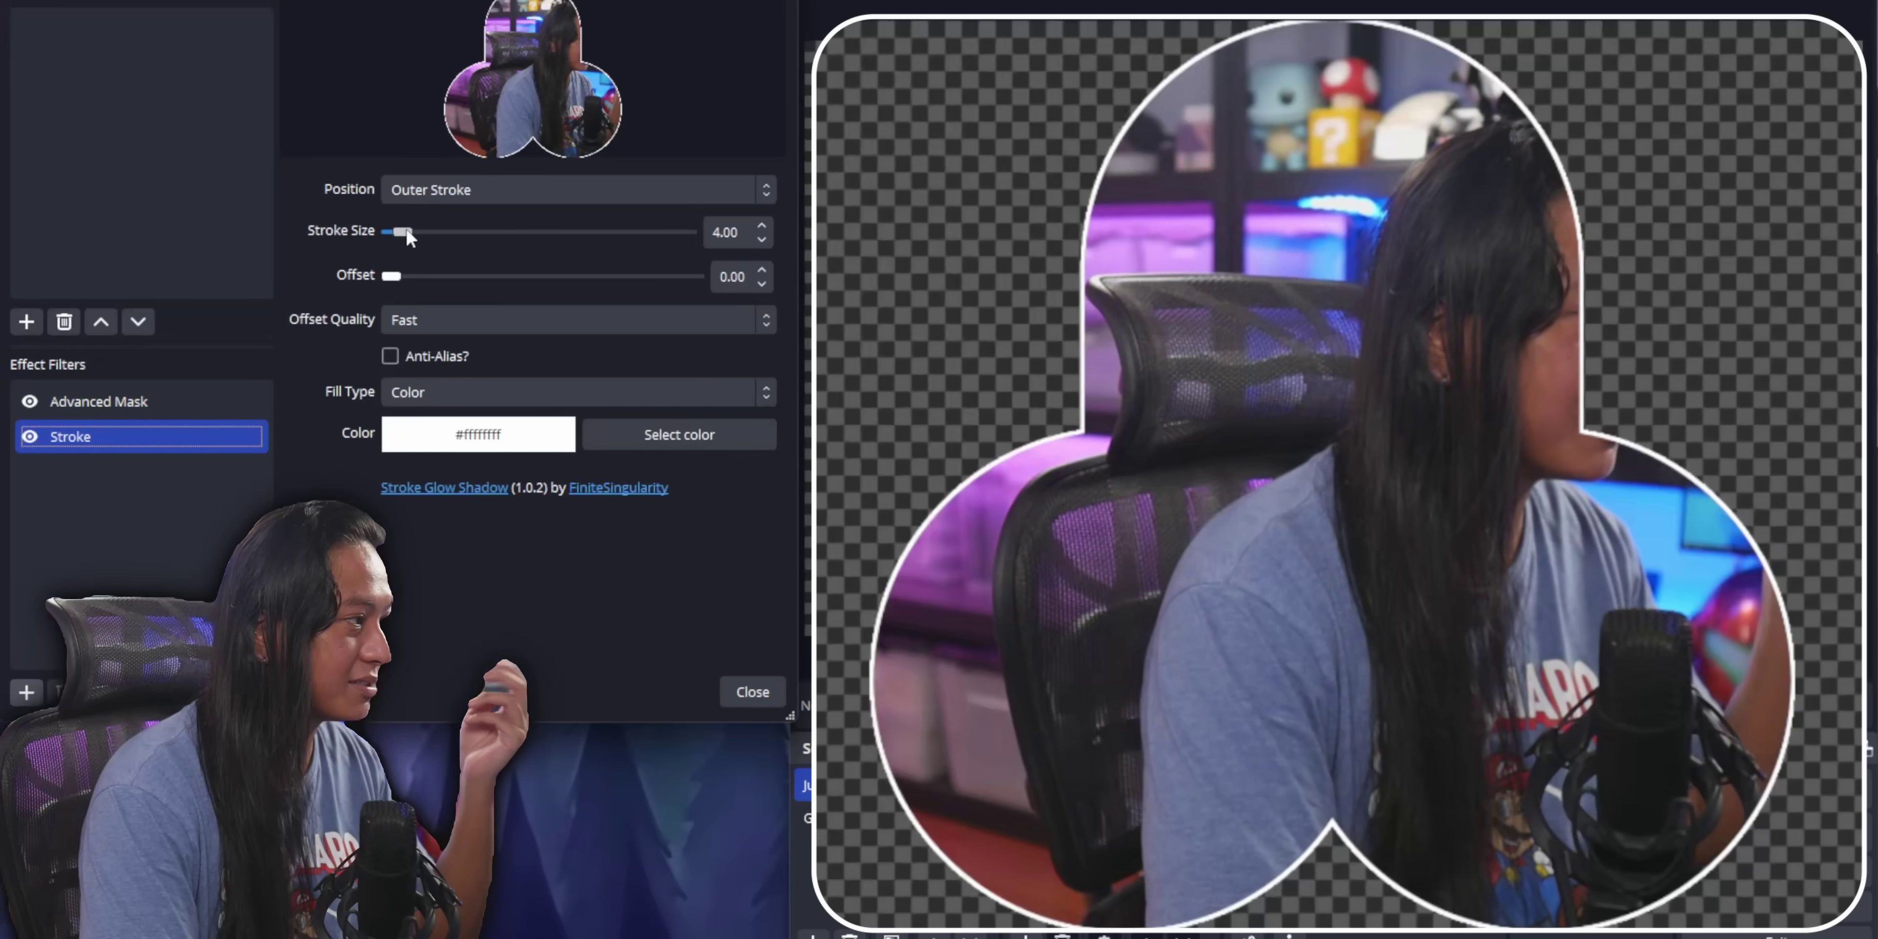
{"action": "left_click_drag", "start_coordinate": [405, 232], "coordinate": [474, 254]}
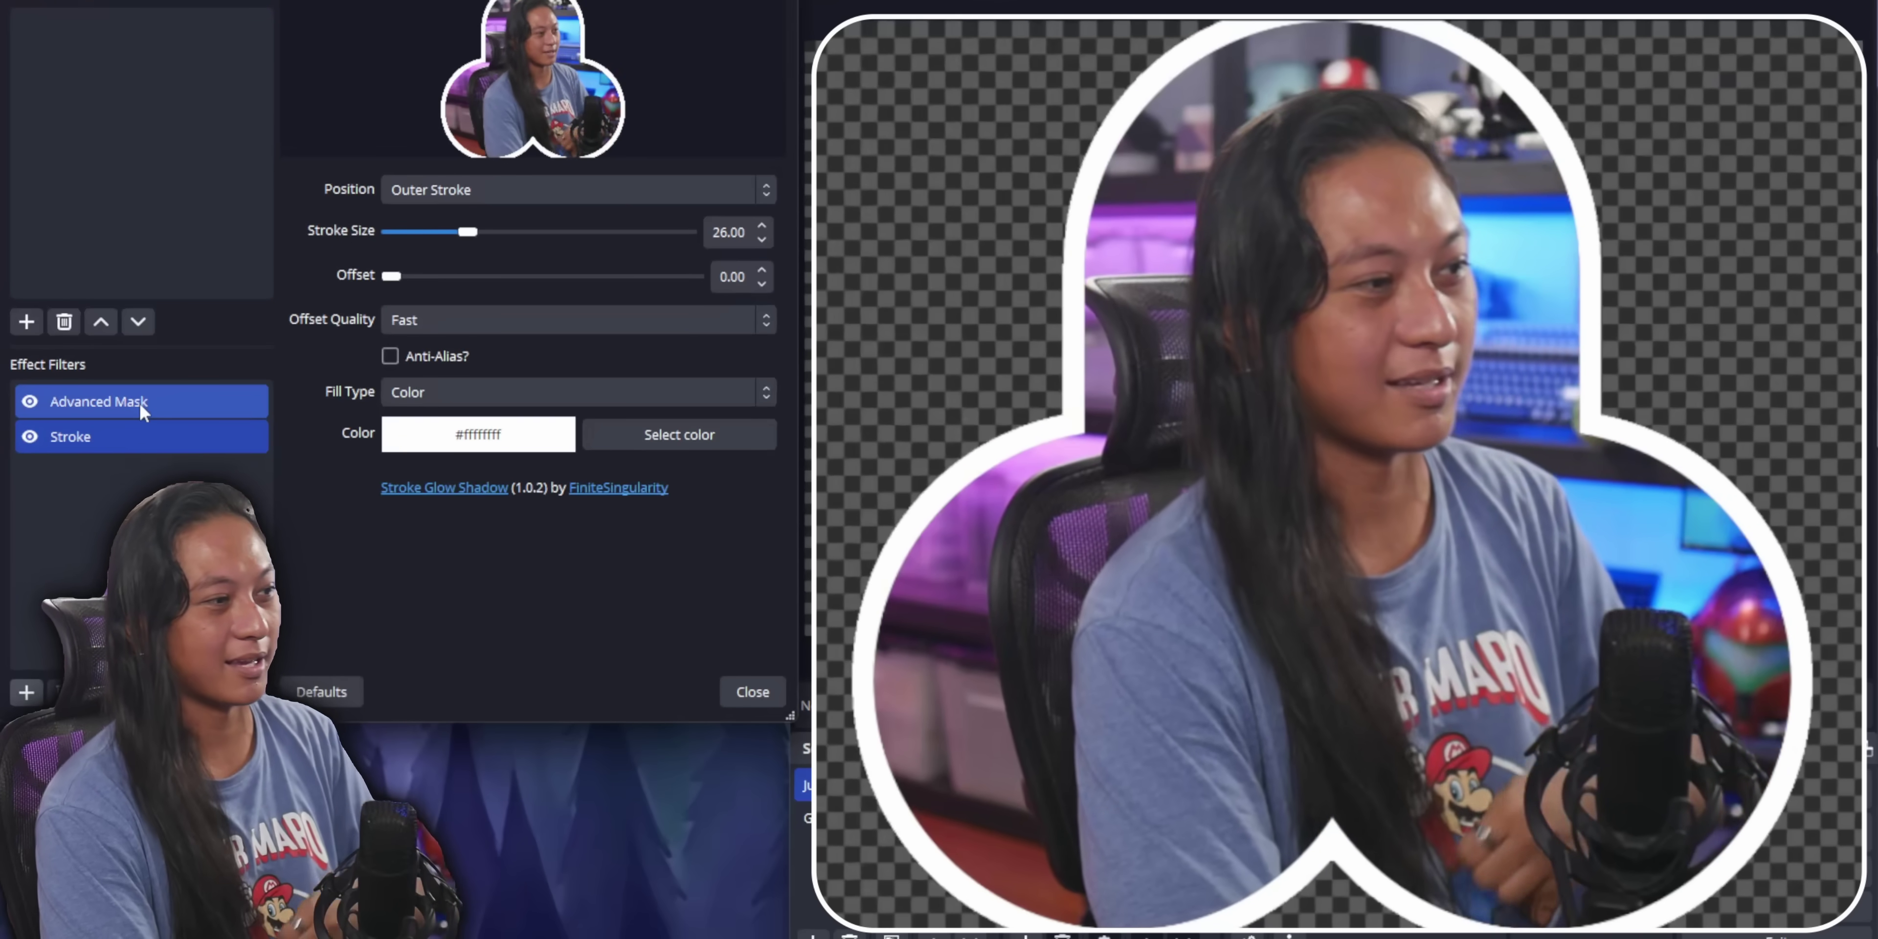
Step: Switch the Advanced Mask filter back to the Shape mask type and change its shape to Circle
{"action": "left_click", "coordinate": [140, 400]}
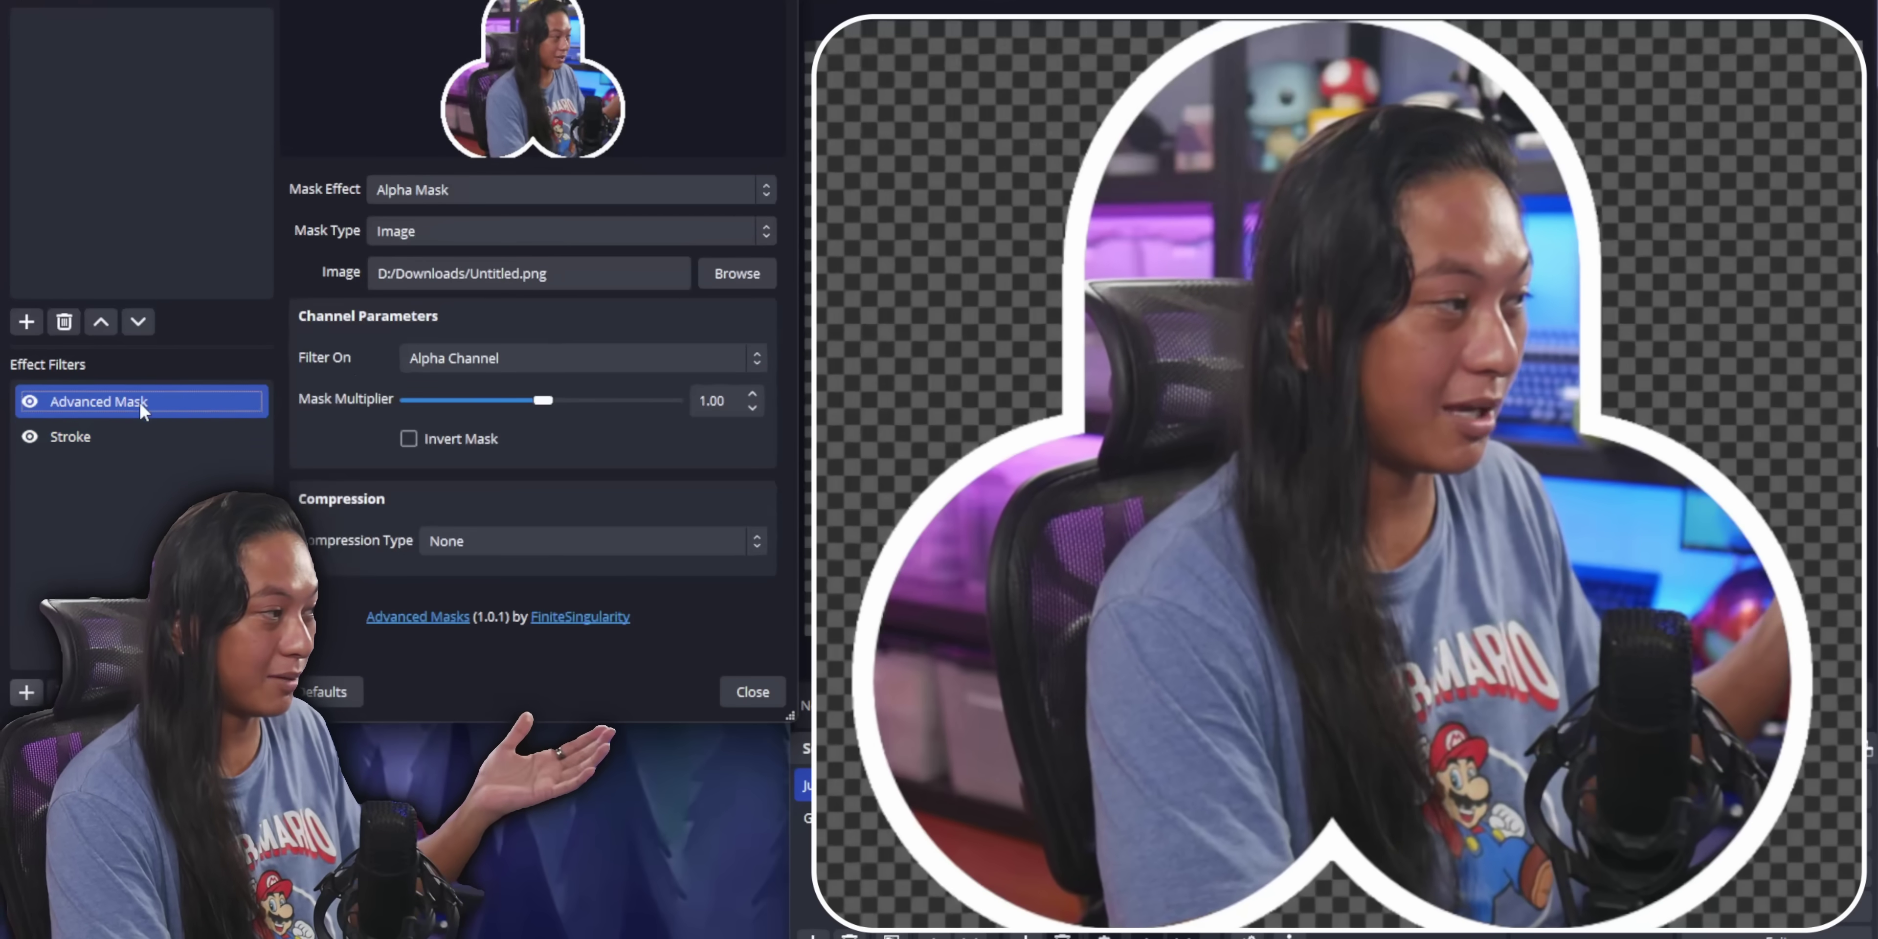
{"action": "left_click", "coordinate": [470, 232]}
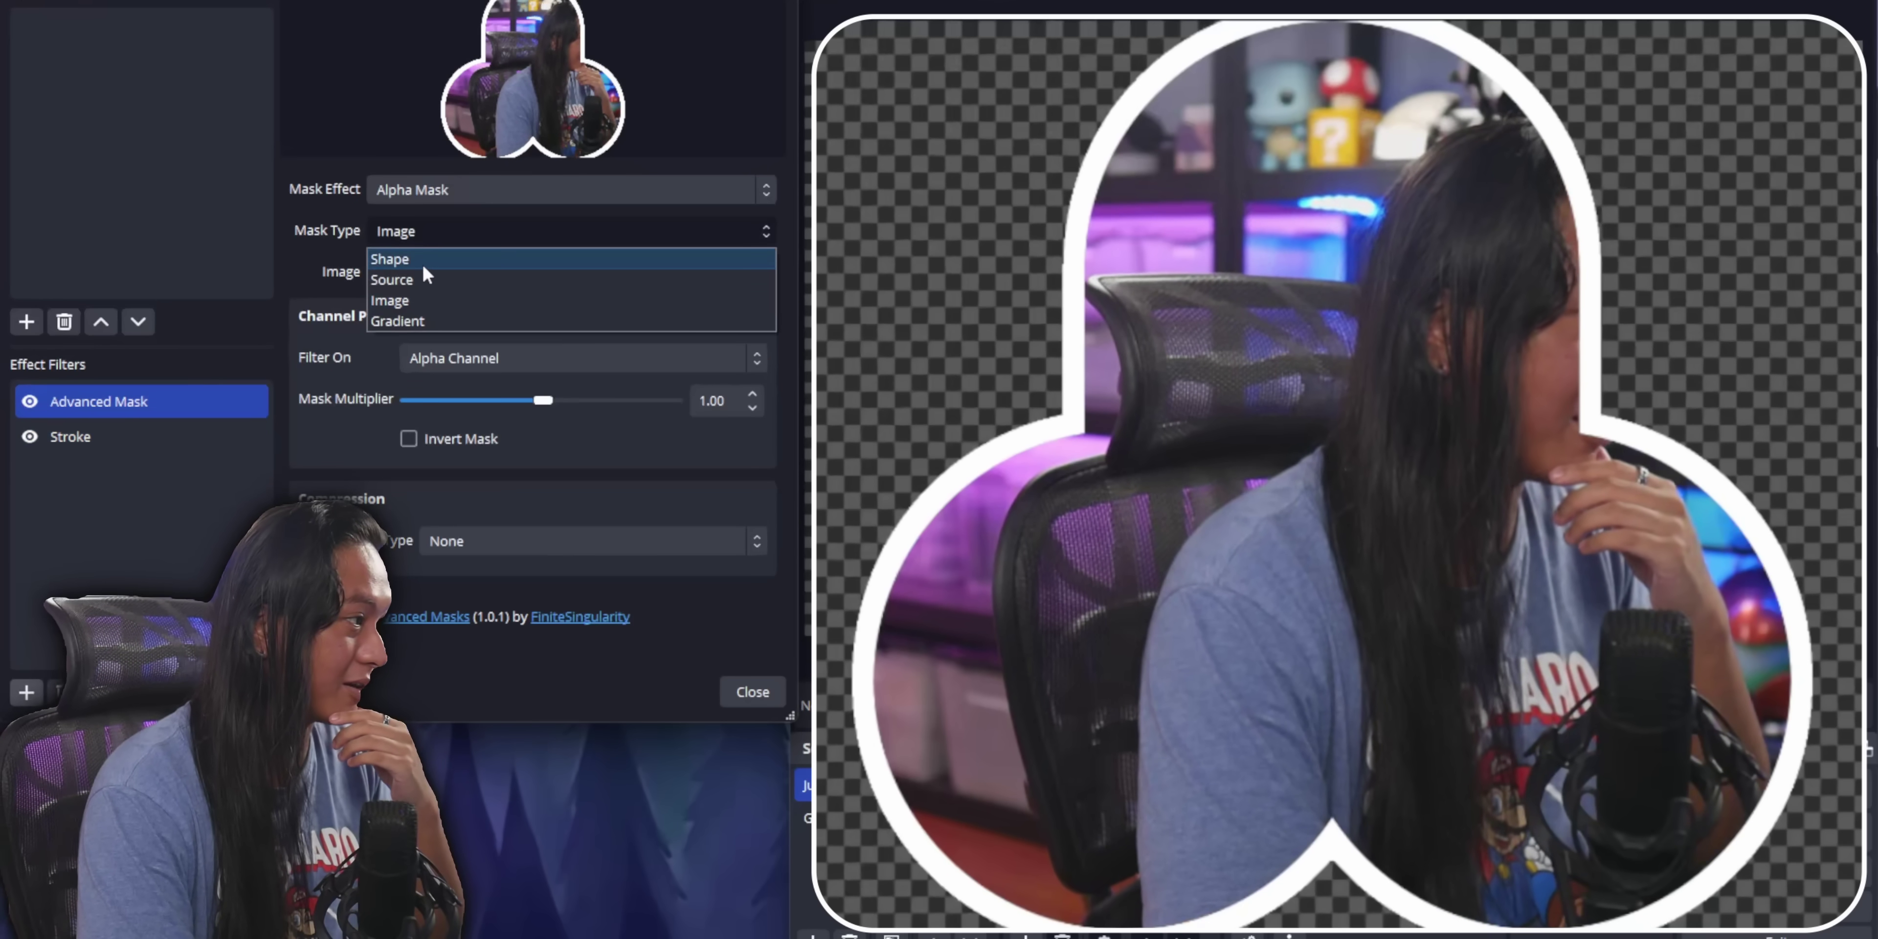
{"action": "left_click", "coordinate": [423, 264]}
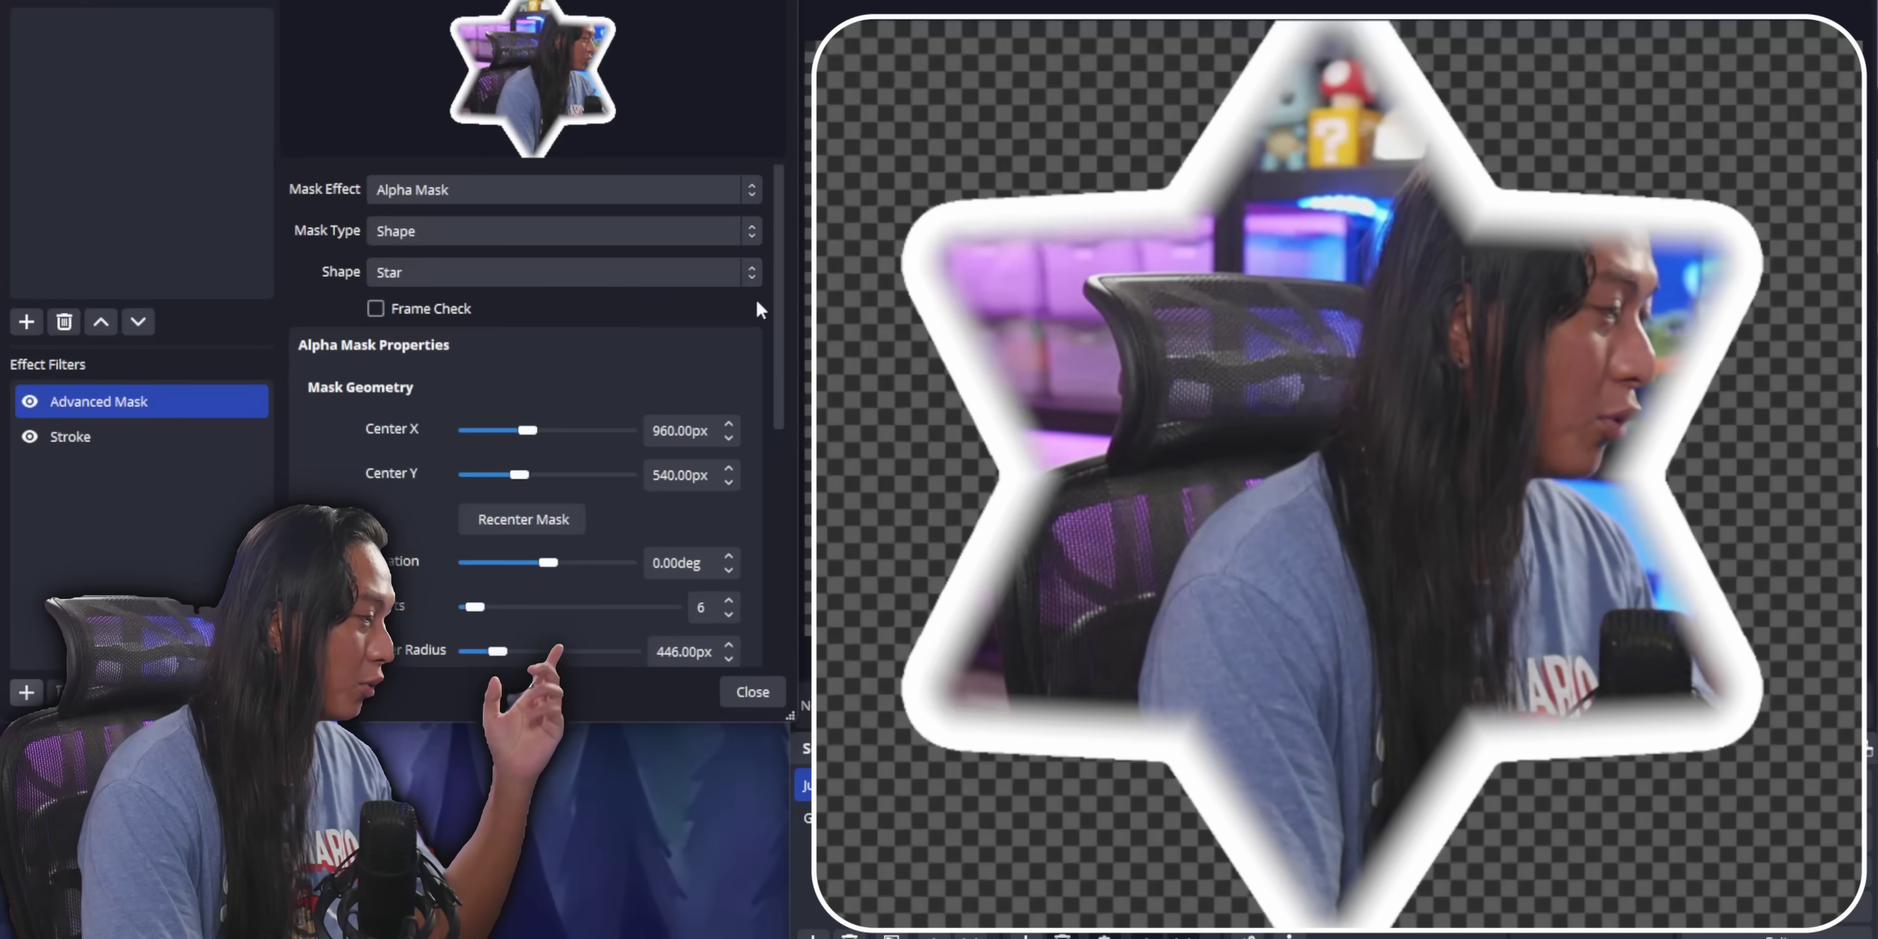
{"action": "left_click", "coordinate": [503, 273]}
{"action": "left_click", "coordinate": [419, 317]}
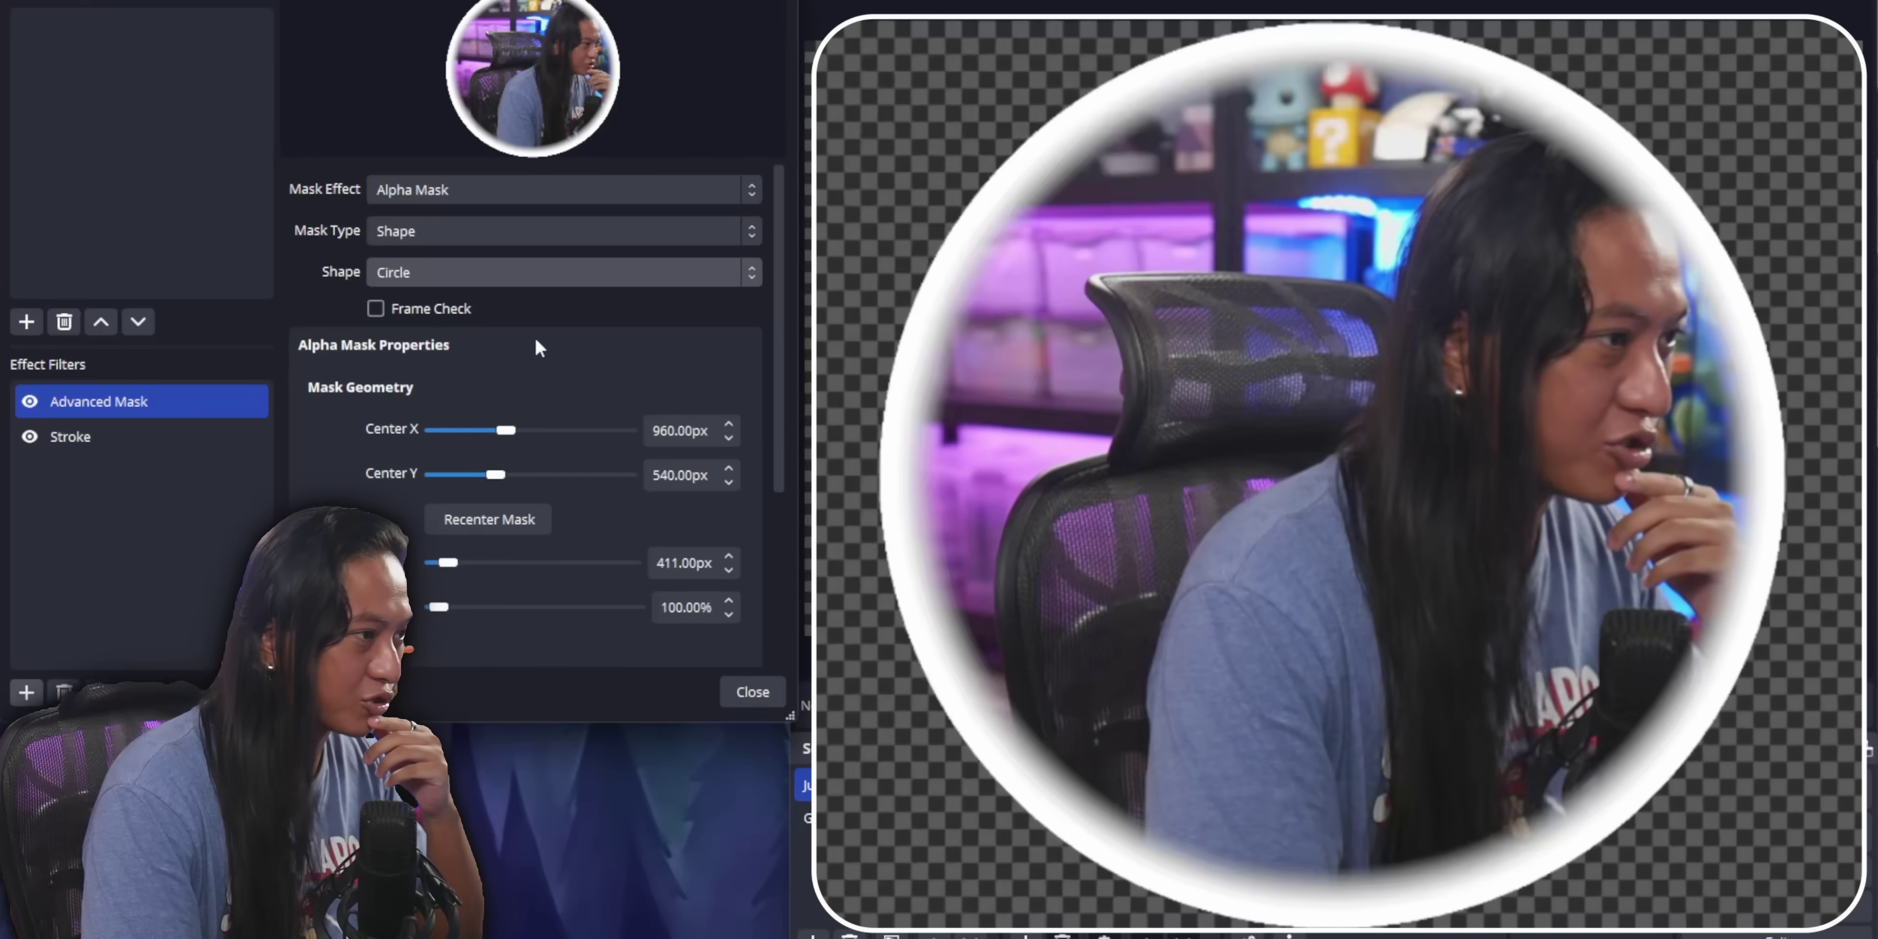
Step: Set the circle mask's feathering amount to 0 px
{"action": "scroll", "coordinate": [346, 444], "scroll_direction": "down", "scroll_amount": 3}
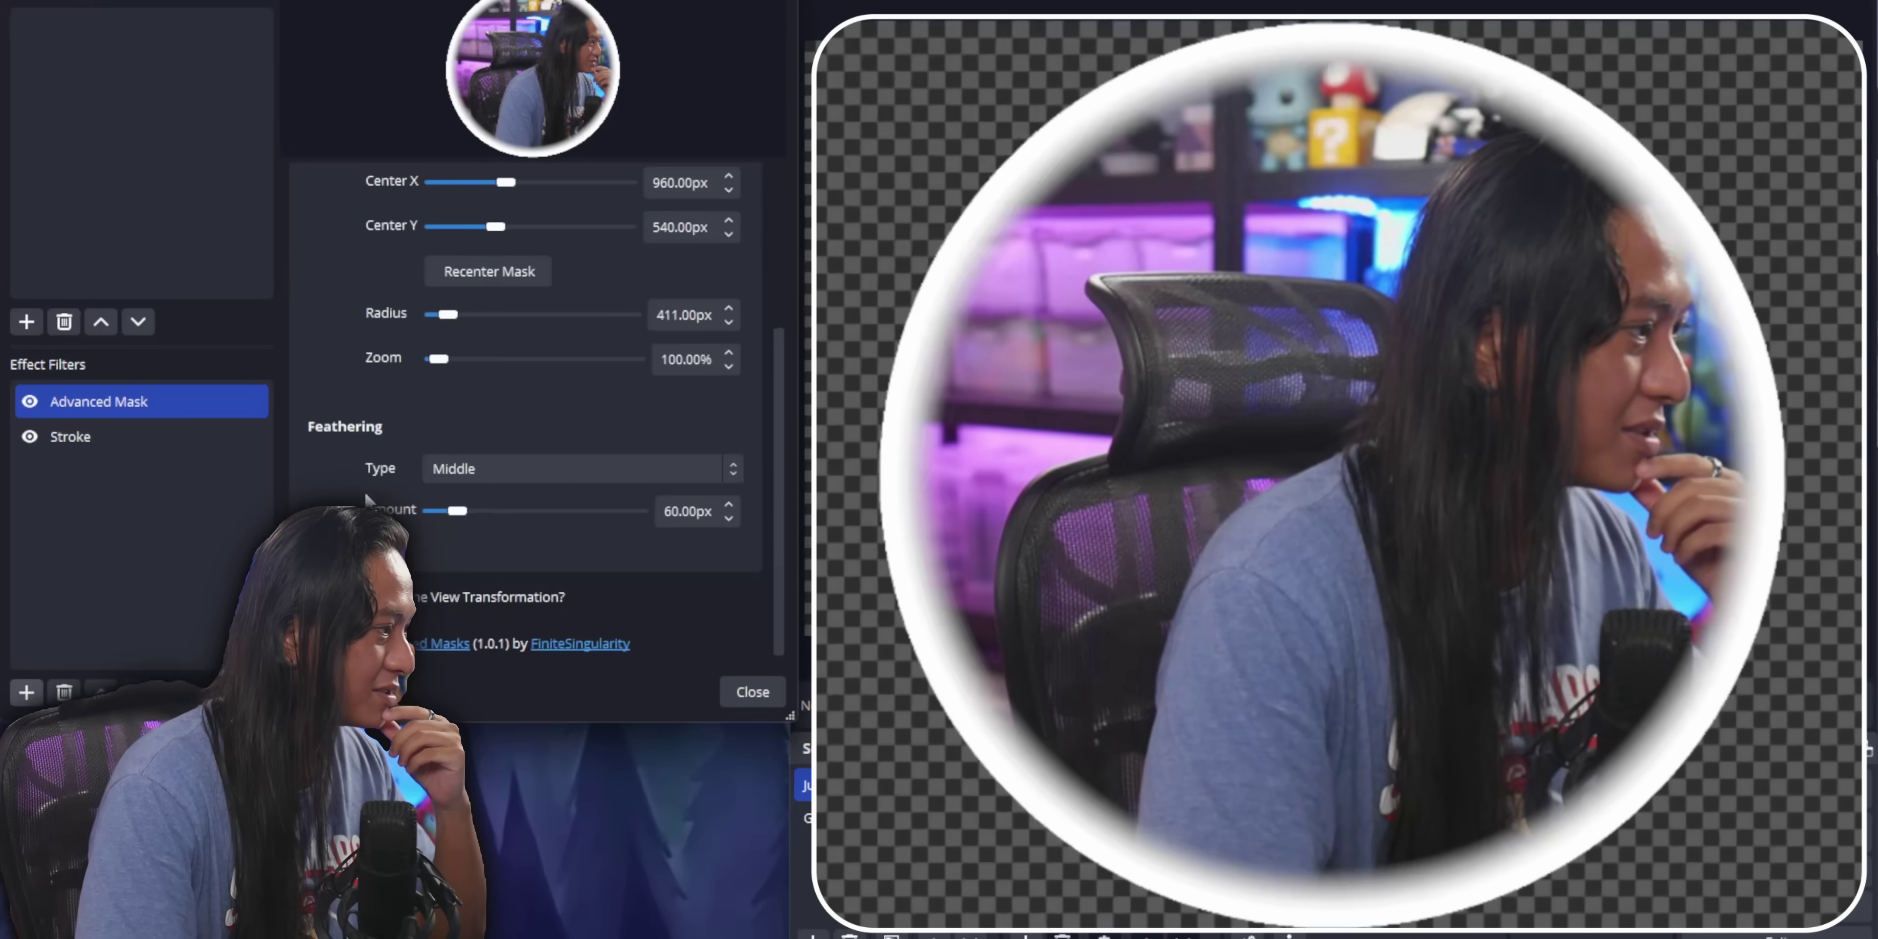
{"action": "left_click_drag", "start_coordinate": [454, 510], "coordinate": [429, 510]}
{"action": "scroll", "coordinate": [379, 423], "scroll_direction": "up", "scroll_amount": 2}
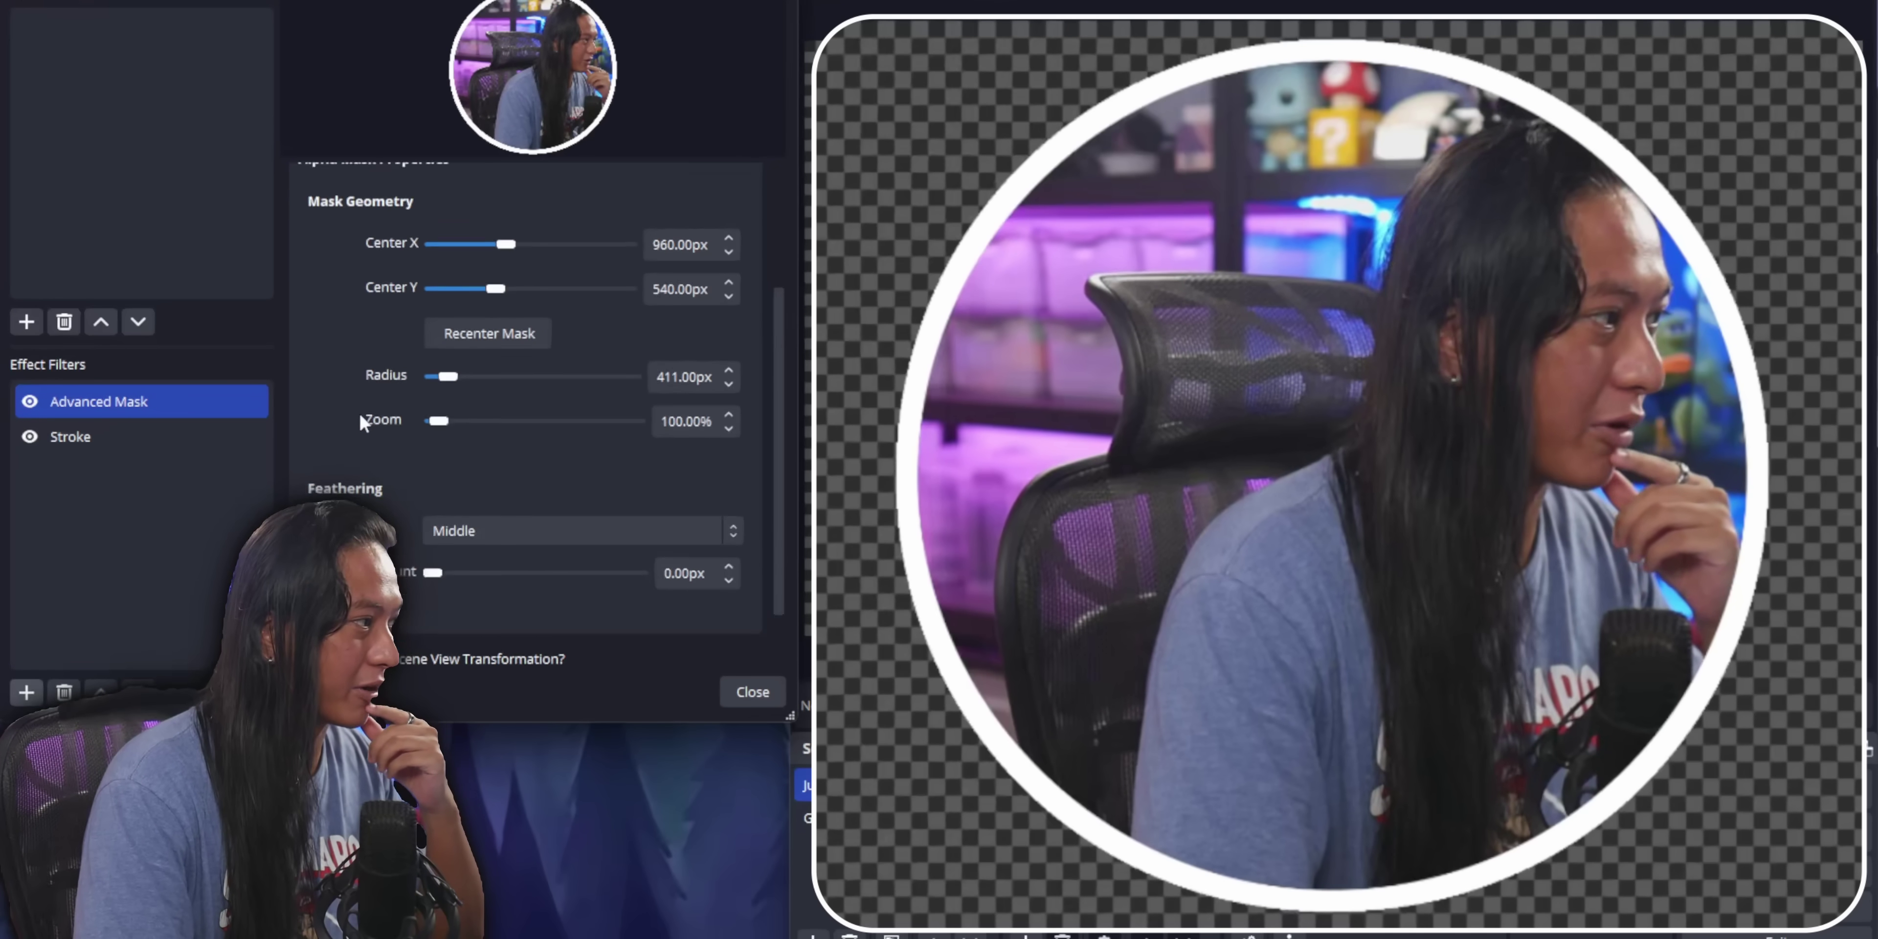
{"action": "scroll", "coordinate": [374, 429], "scroll_direction": "up", "scroll_amount": 2}
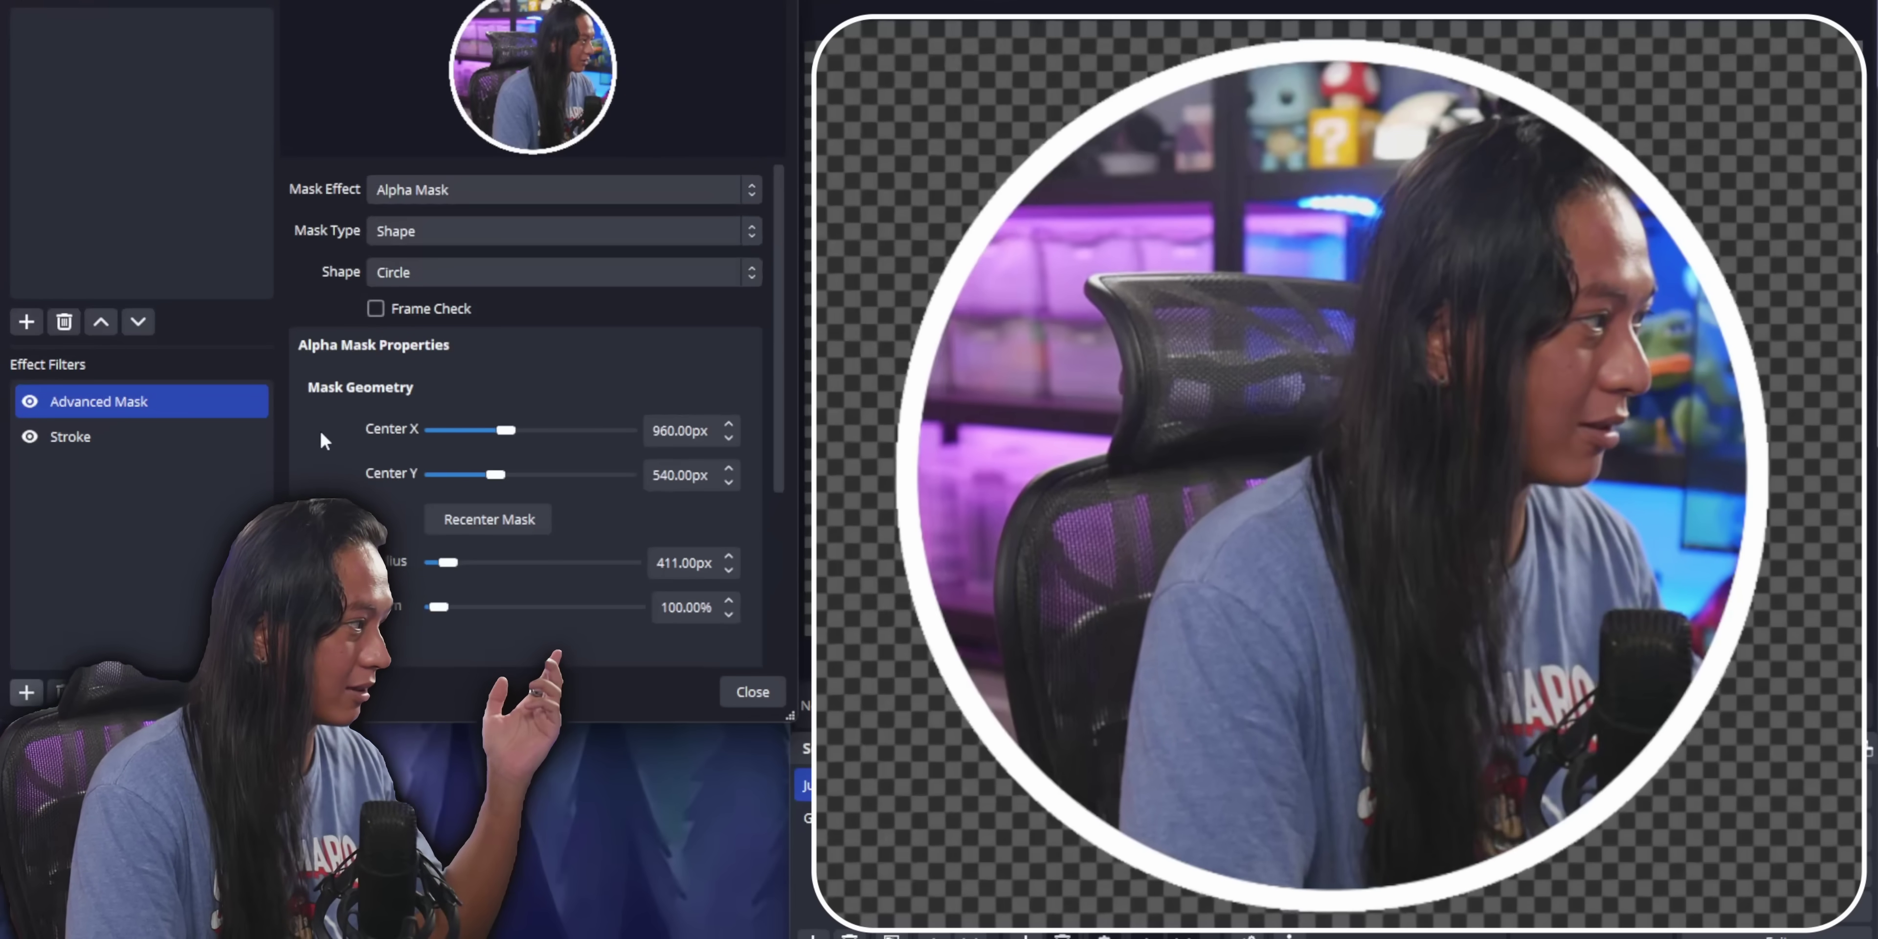
Step: Add a Shadow effect filter with its default name to the webcam's filter stack
{"action": "left_click", "coordinate": [70, 437]}
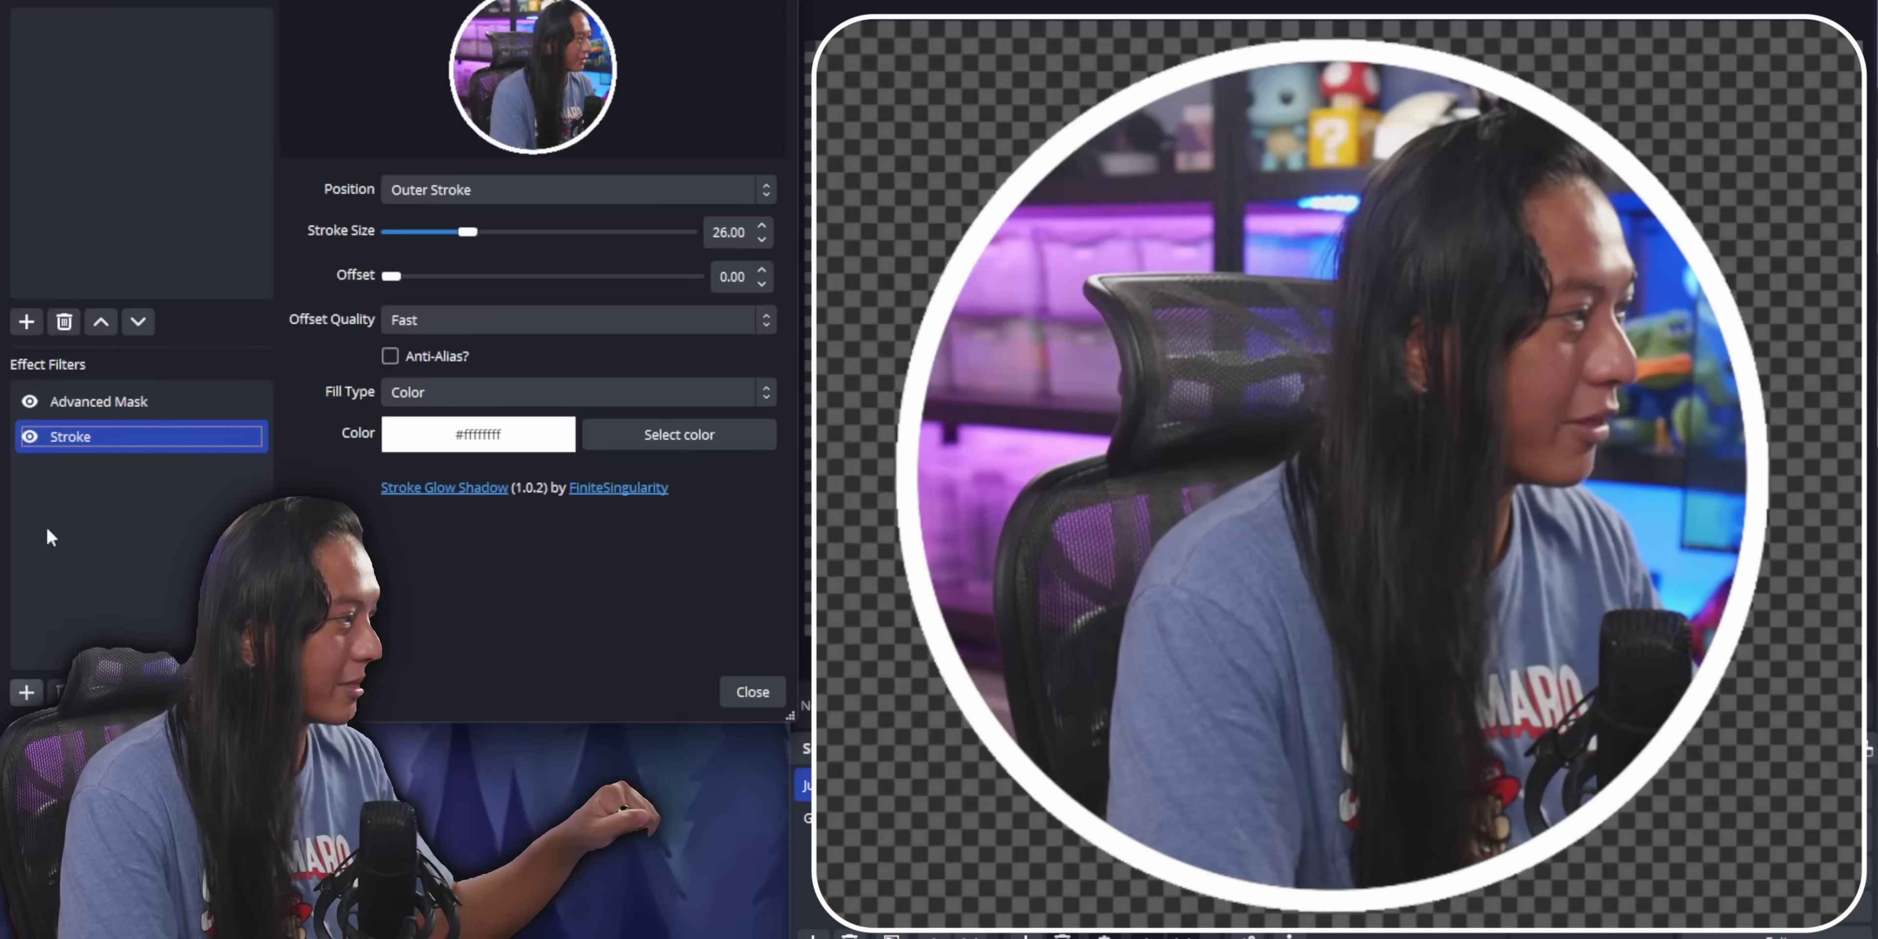
{"action": "left_click", "coordinate": [28, 691]}
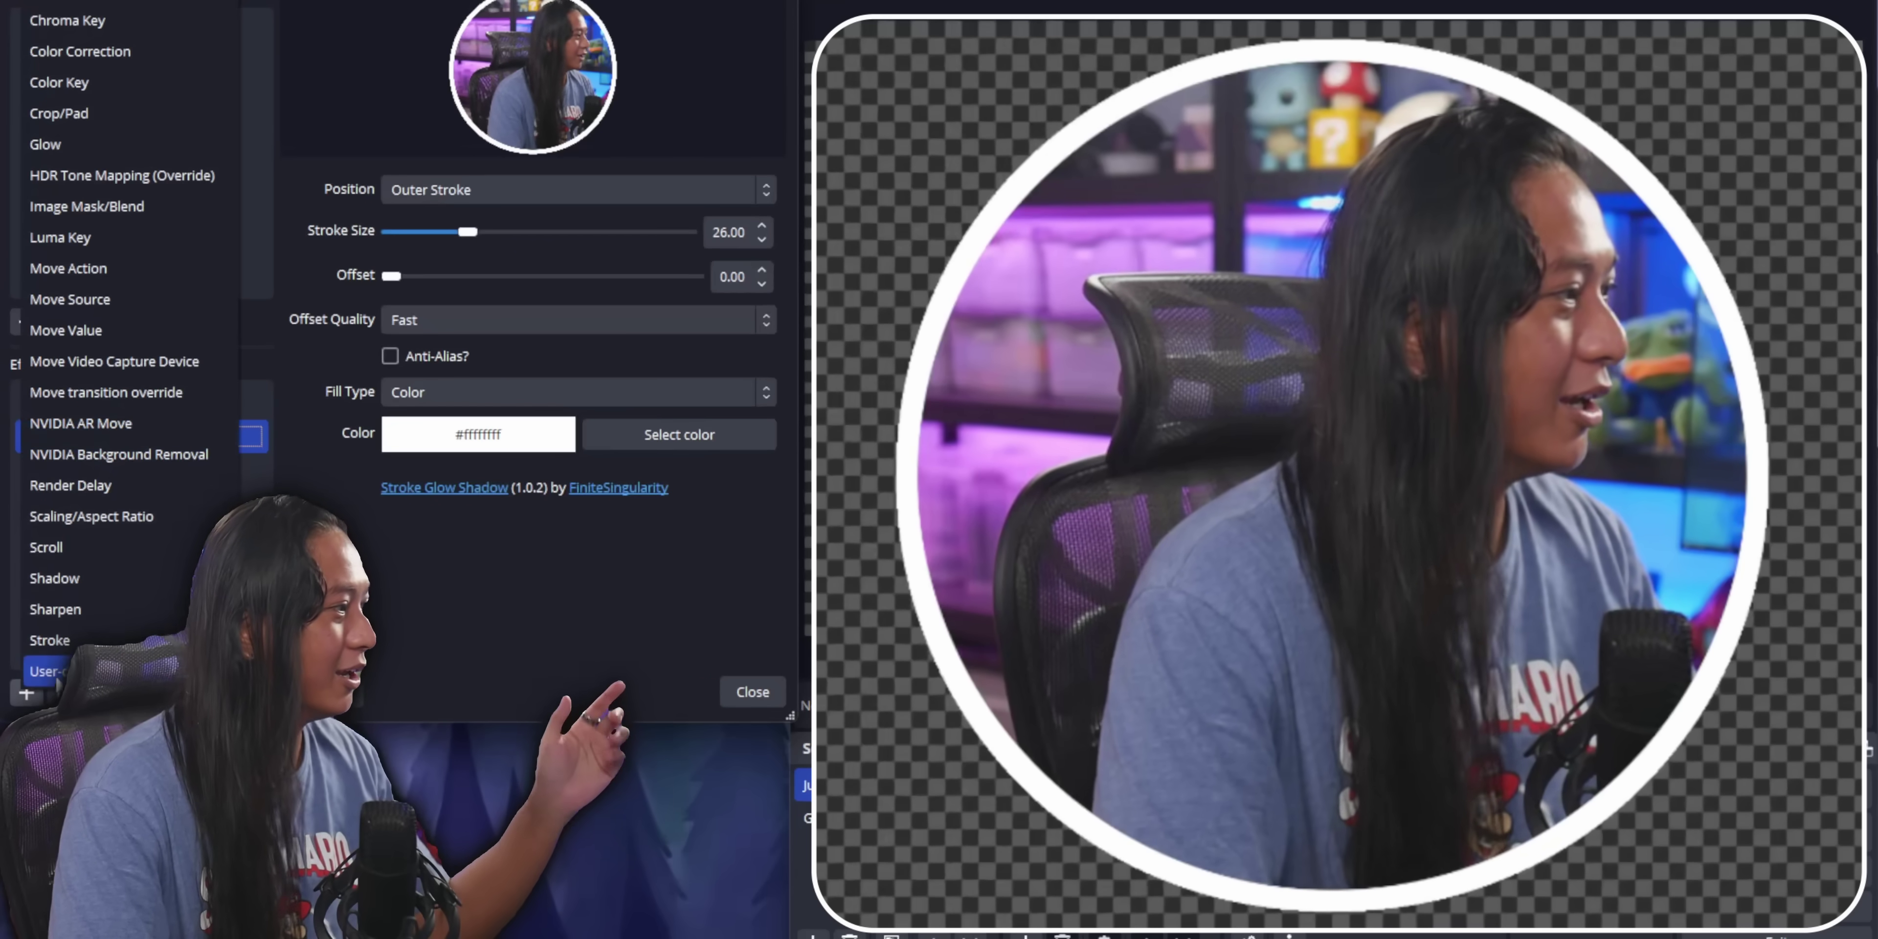
{"action": "left_click", "coordinate": [76, 578]}
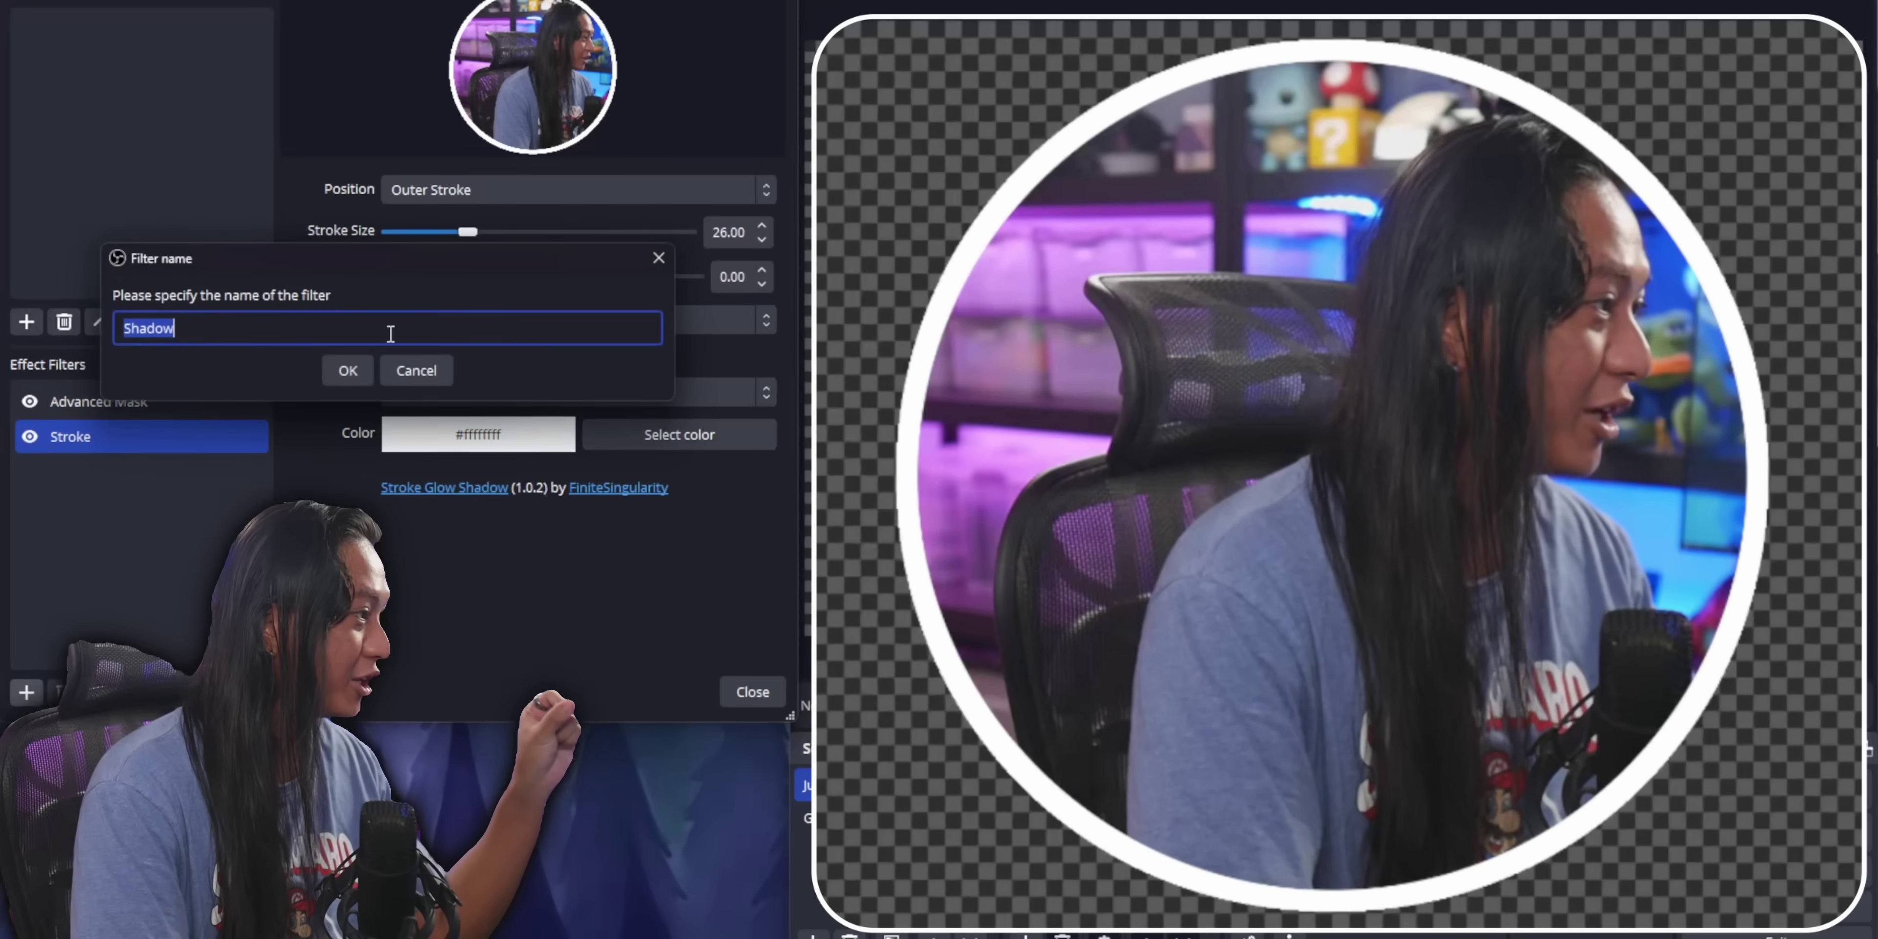
{"action": "left_click", "coordinate": [346, 370]}
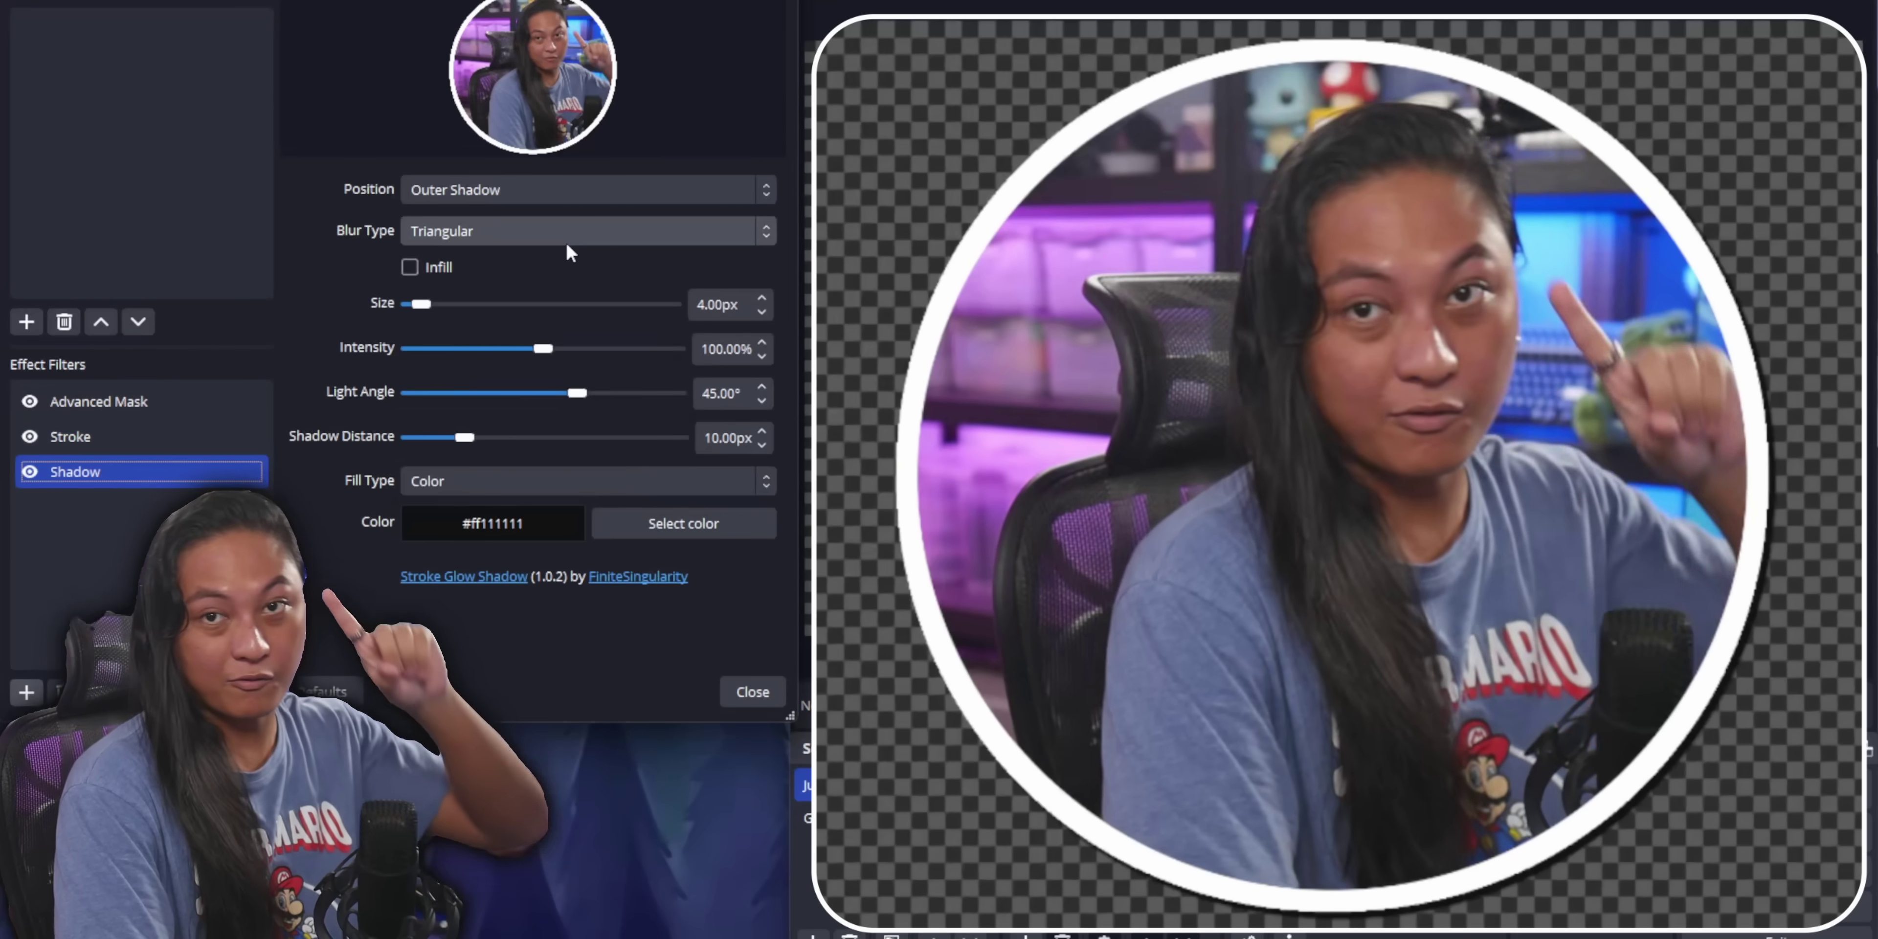
Step: Set the shadow's blur type to Dual Kawase, its distance to 34 px and its size to 17 px
{"action": "left_click", "coordinate": [473, 236]}
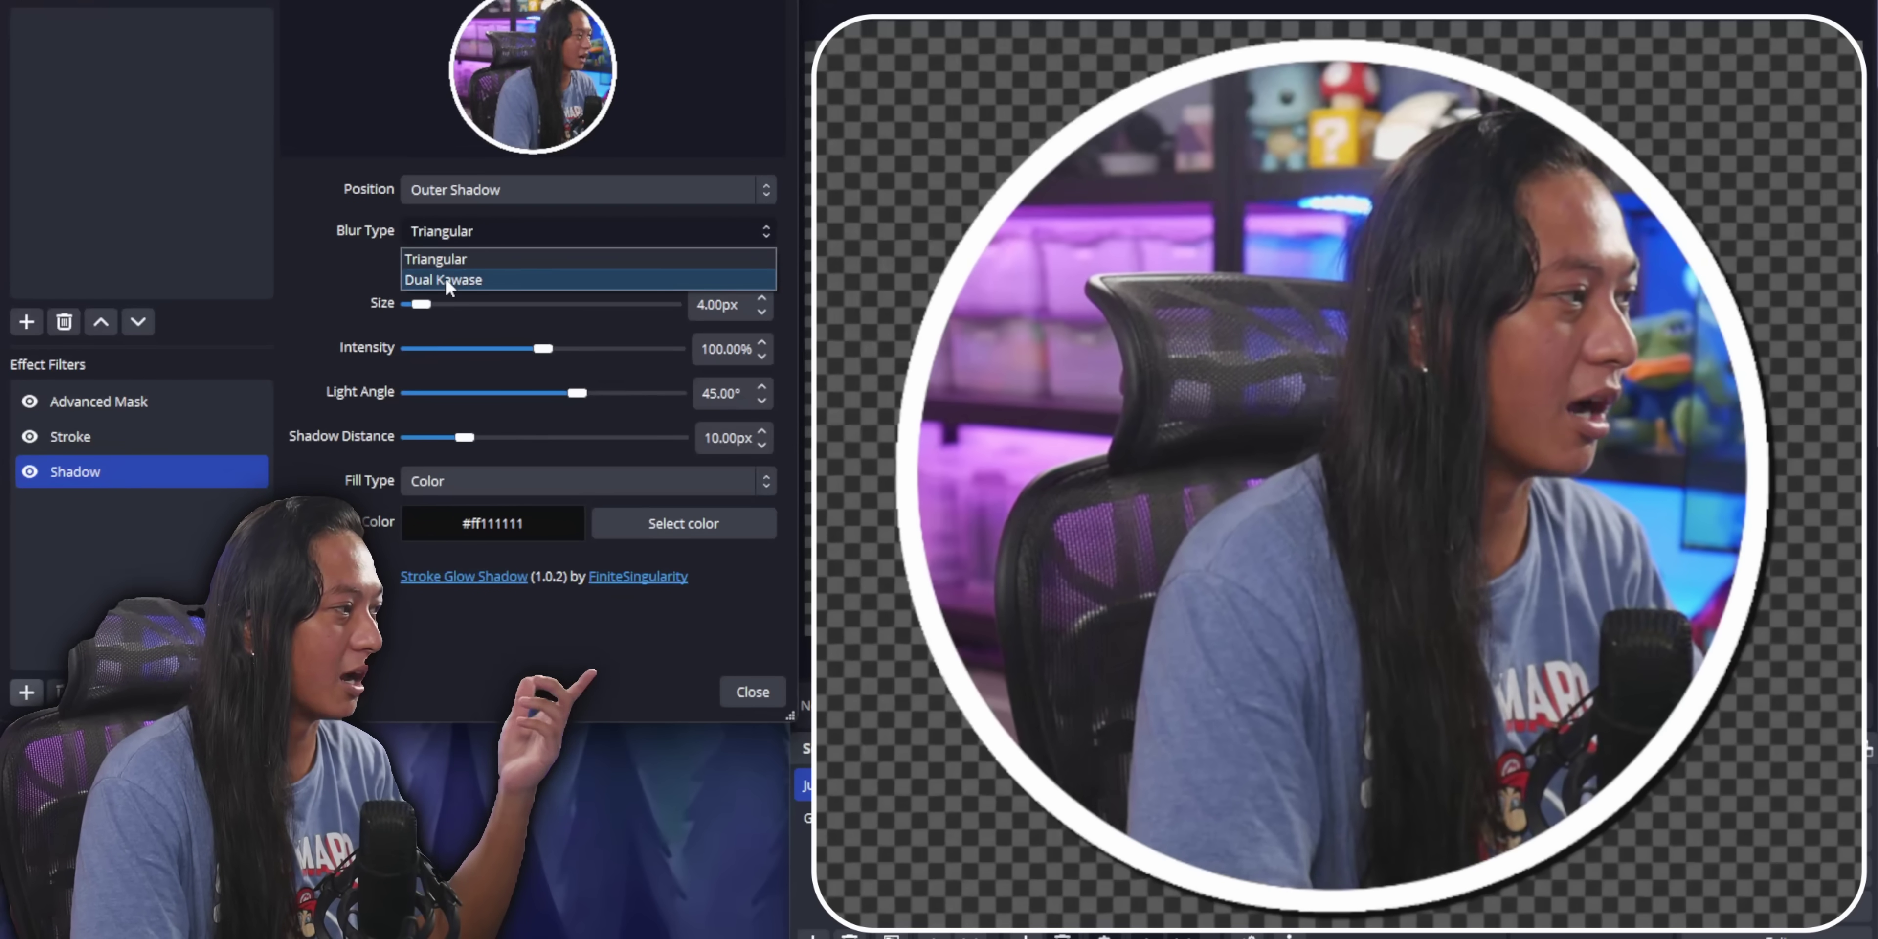
{"action": "left_click", "coordinate": [455, 281]}
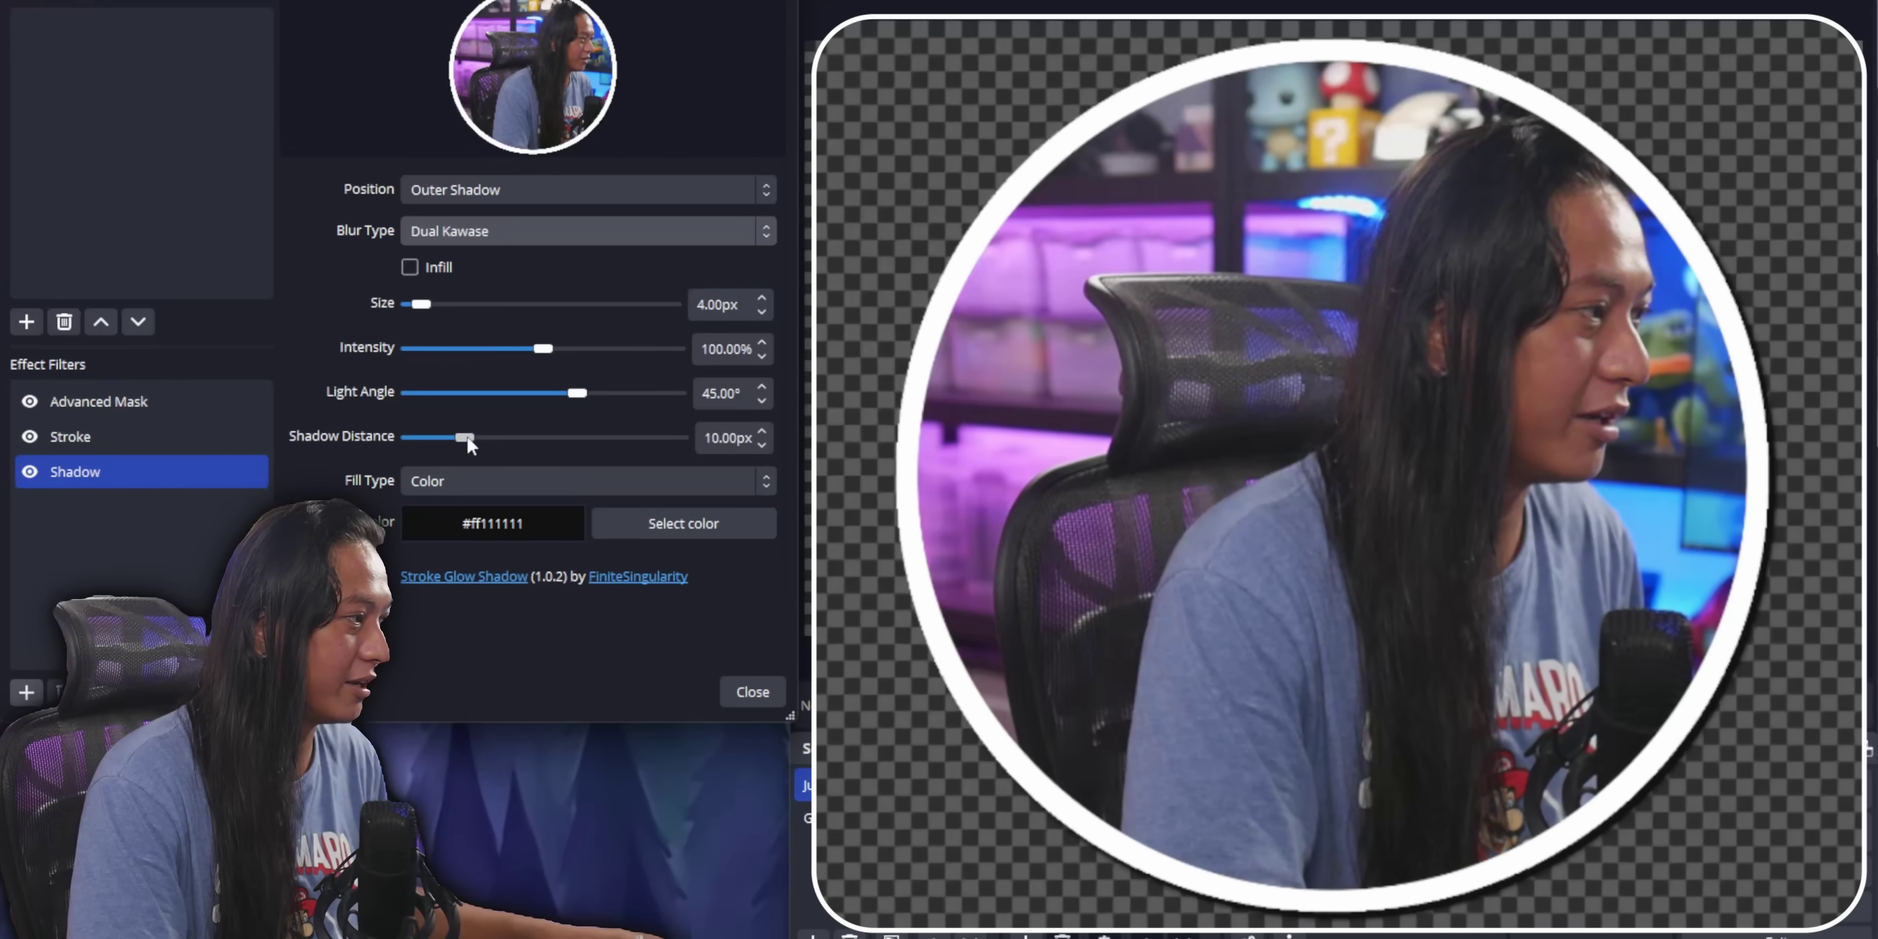
{"action": "left_click_drag", "start_coordinate": [468, 439], "coordinate": [527, 440]}
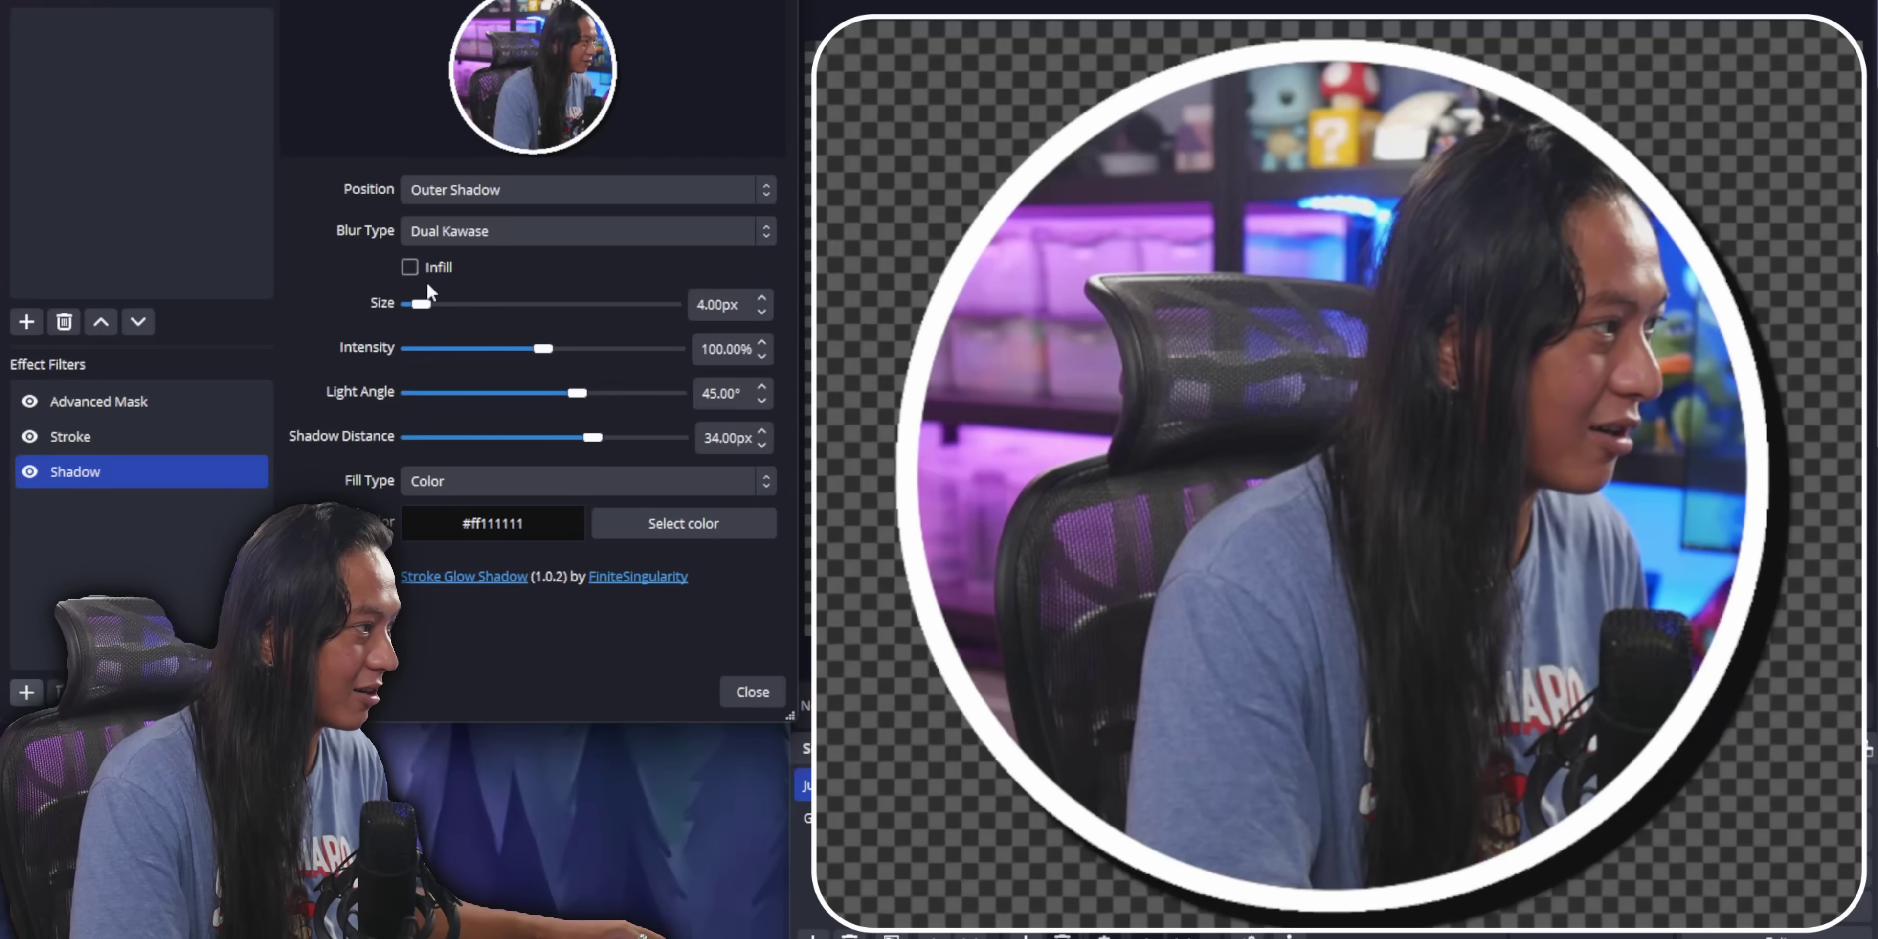
{"action": "left_click_drag", "start_coordinate": [424, 306], "coordinate": [466, 319]}
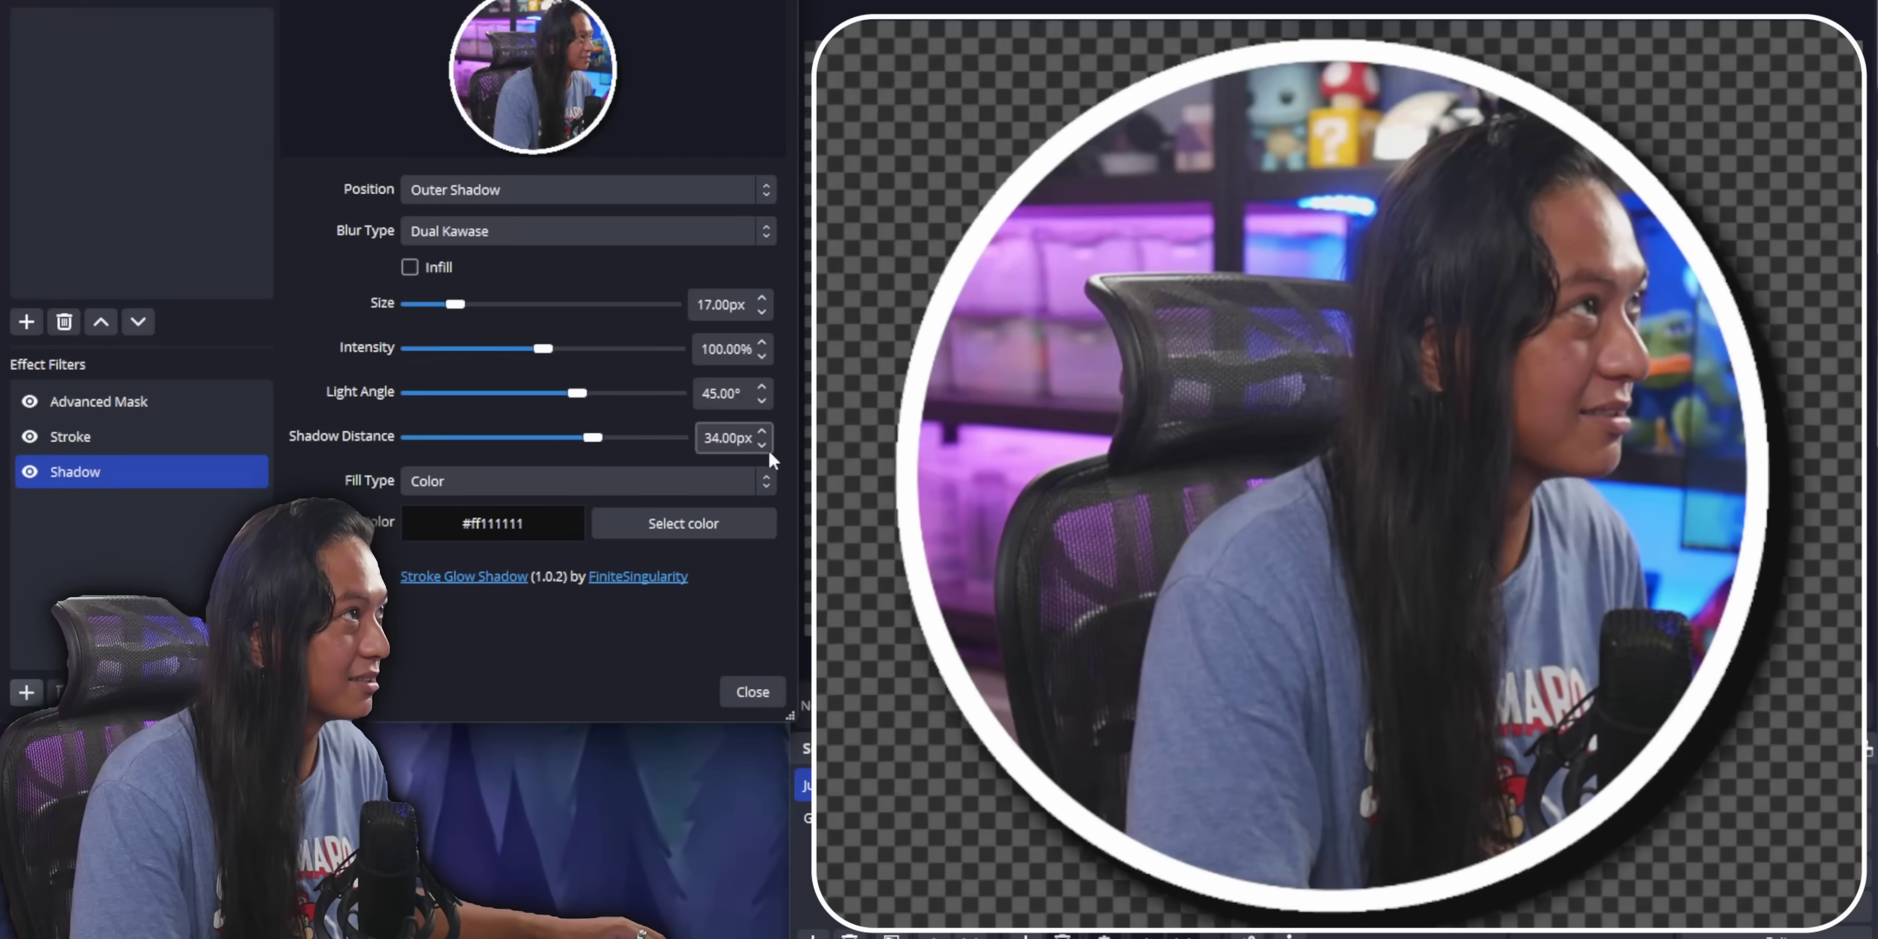
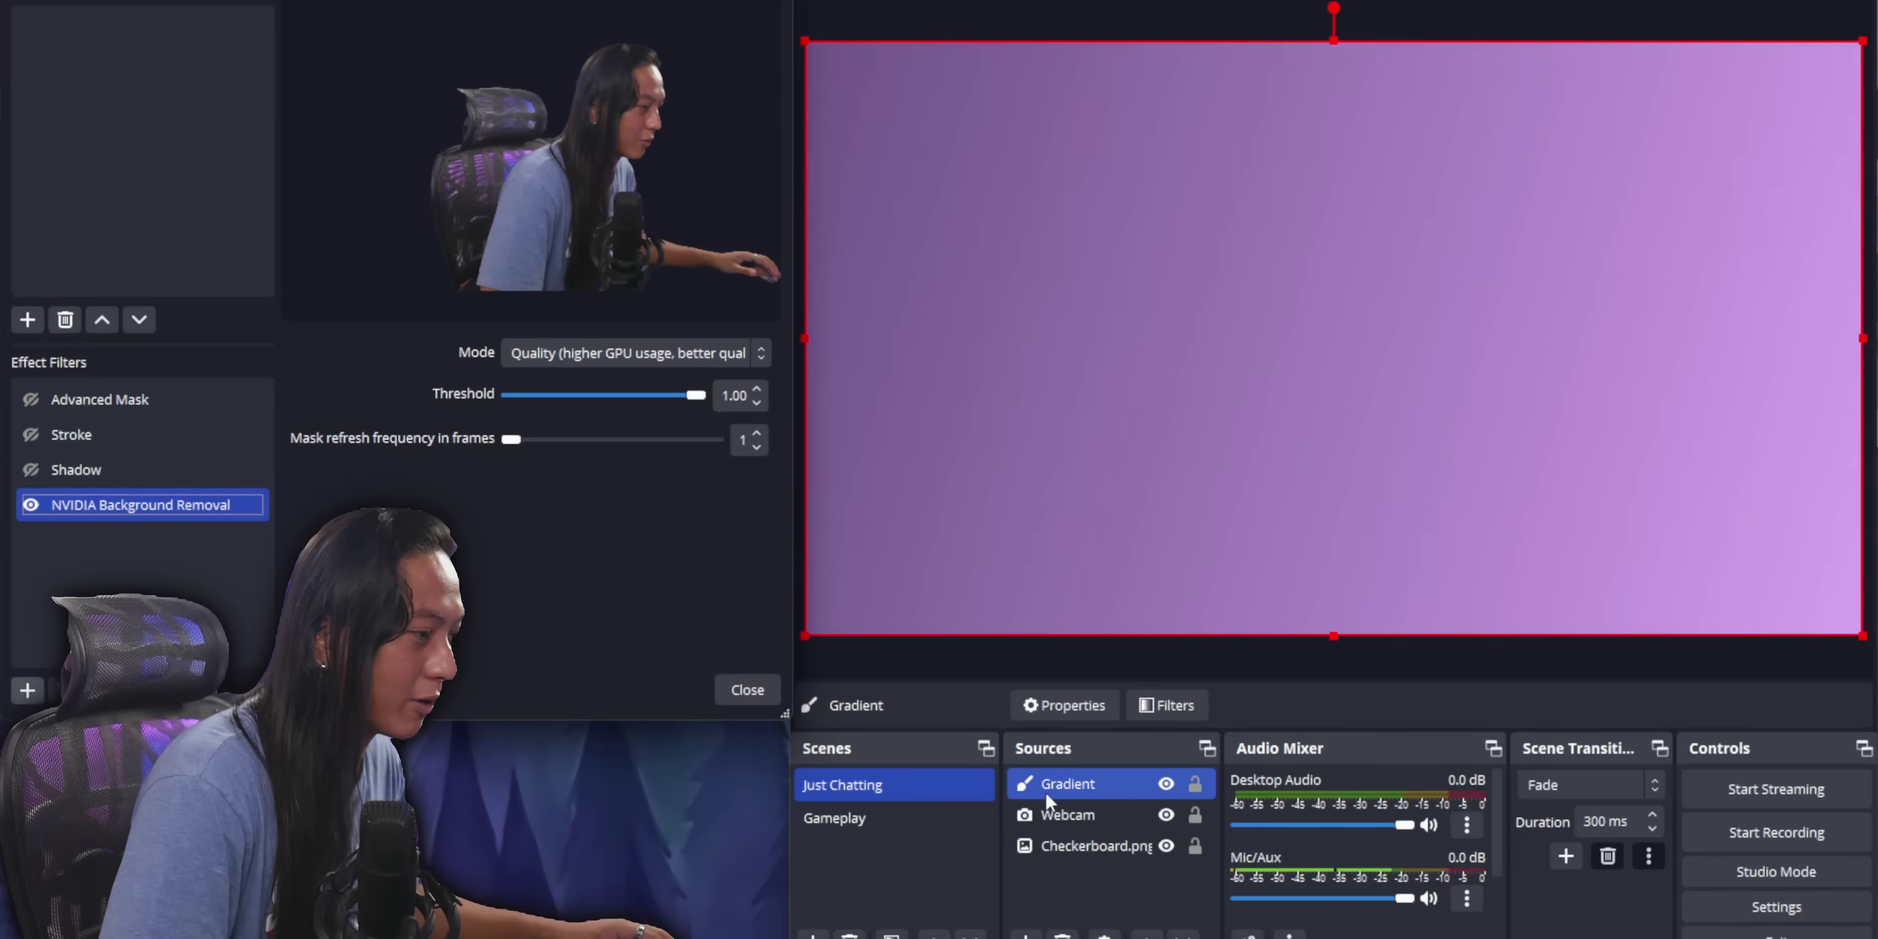
Step: Open the Gradient source's filters and add an Advanced Mask filter with its default name
{"action": "right_click", "coordinate": [1047, 791]}
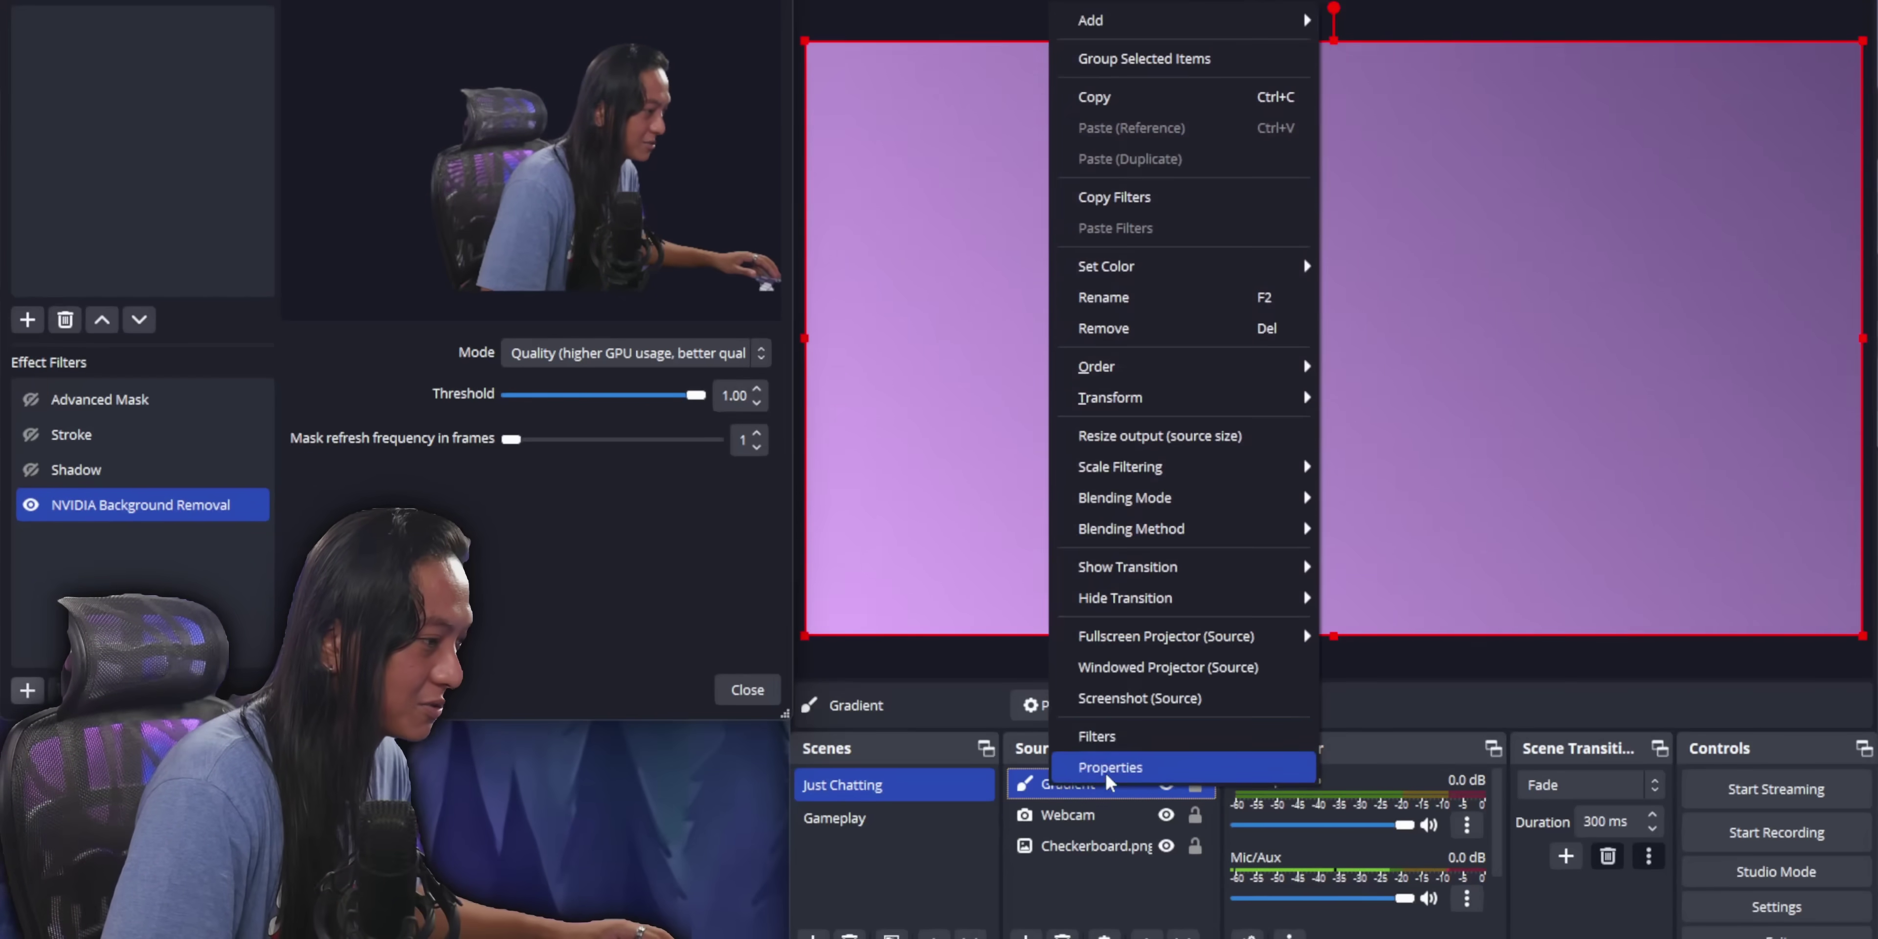
{"action": "left_click", "coordinate": [1104, 733]}
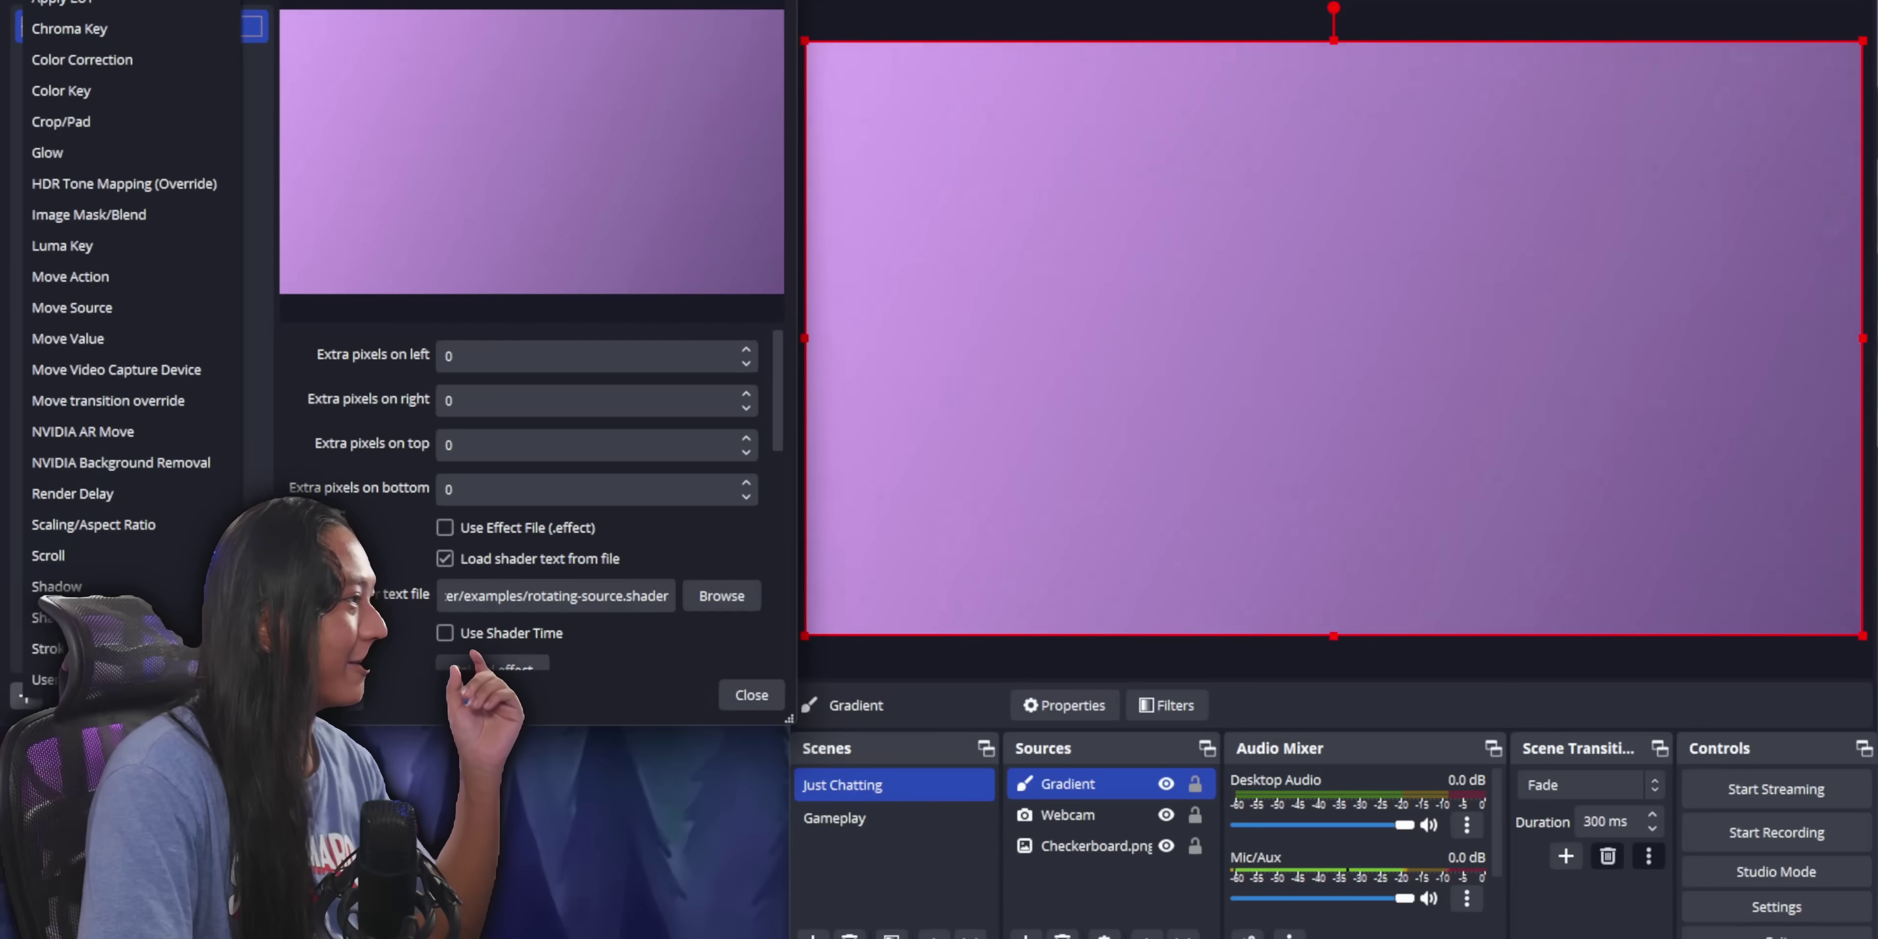
{"action": "left_click", "coordinate": [73, 11]}
{"action": "left_click", "coordinate": [349, 371]}
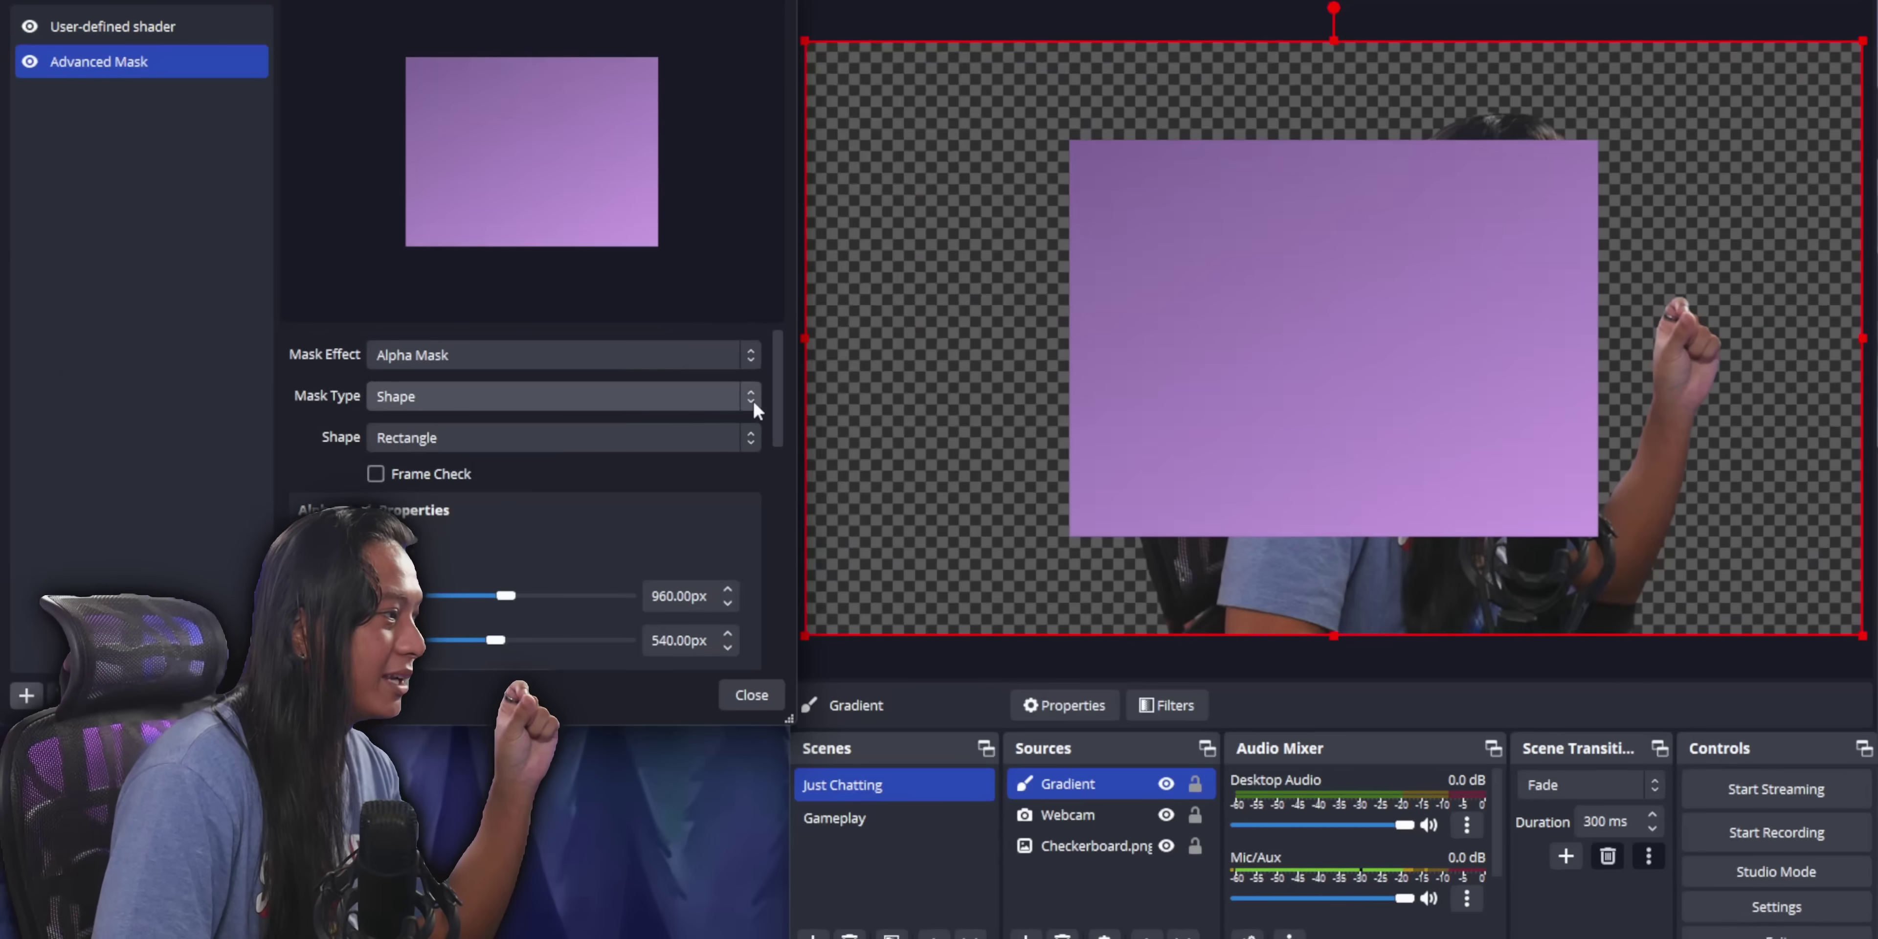
Step: Set the Gradient's mask type to Source with Webcam as the masking source, and invert the mask
{"action": "left_click", "coordinate": [722, 399]}
{"action": "left_click", "coordinate": [416, 446]}
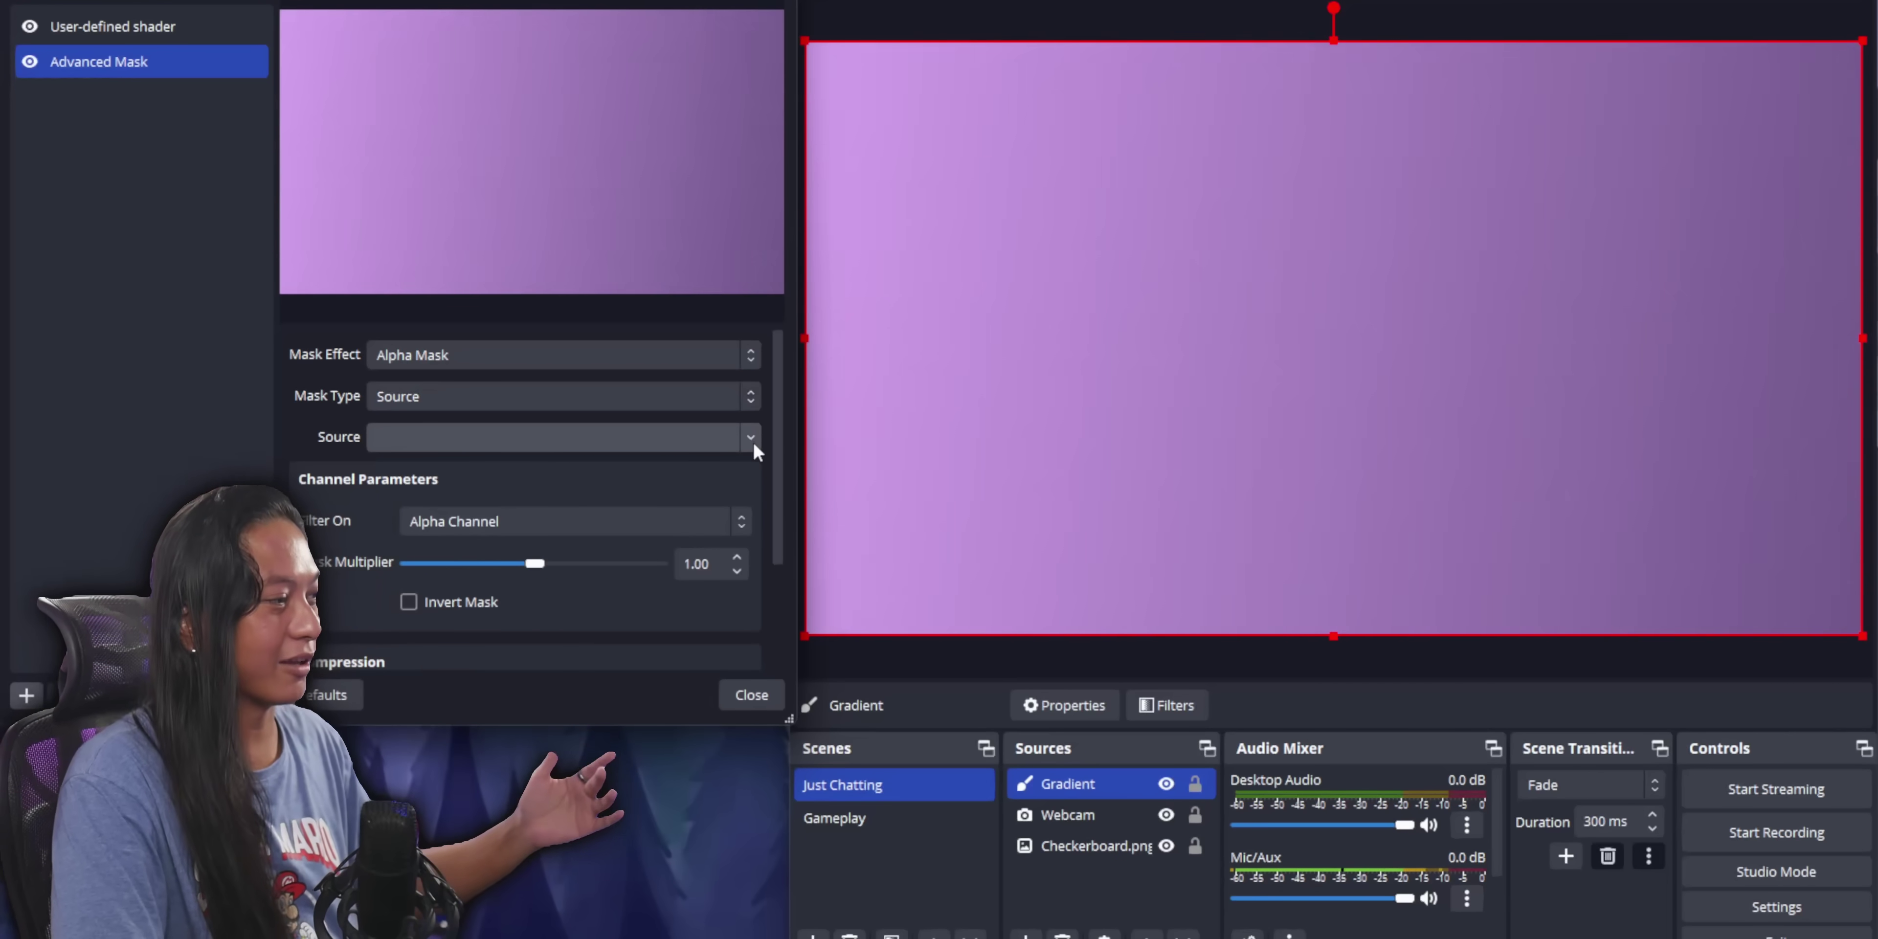
{"action": "left_click", "coordinate": [750, 439]}
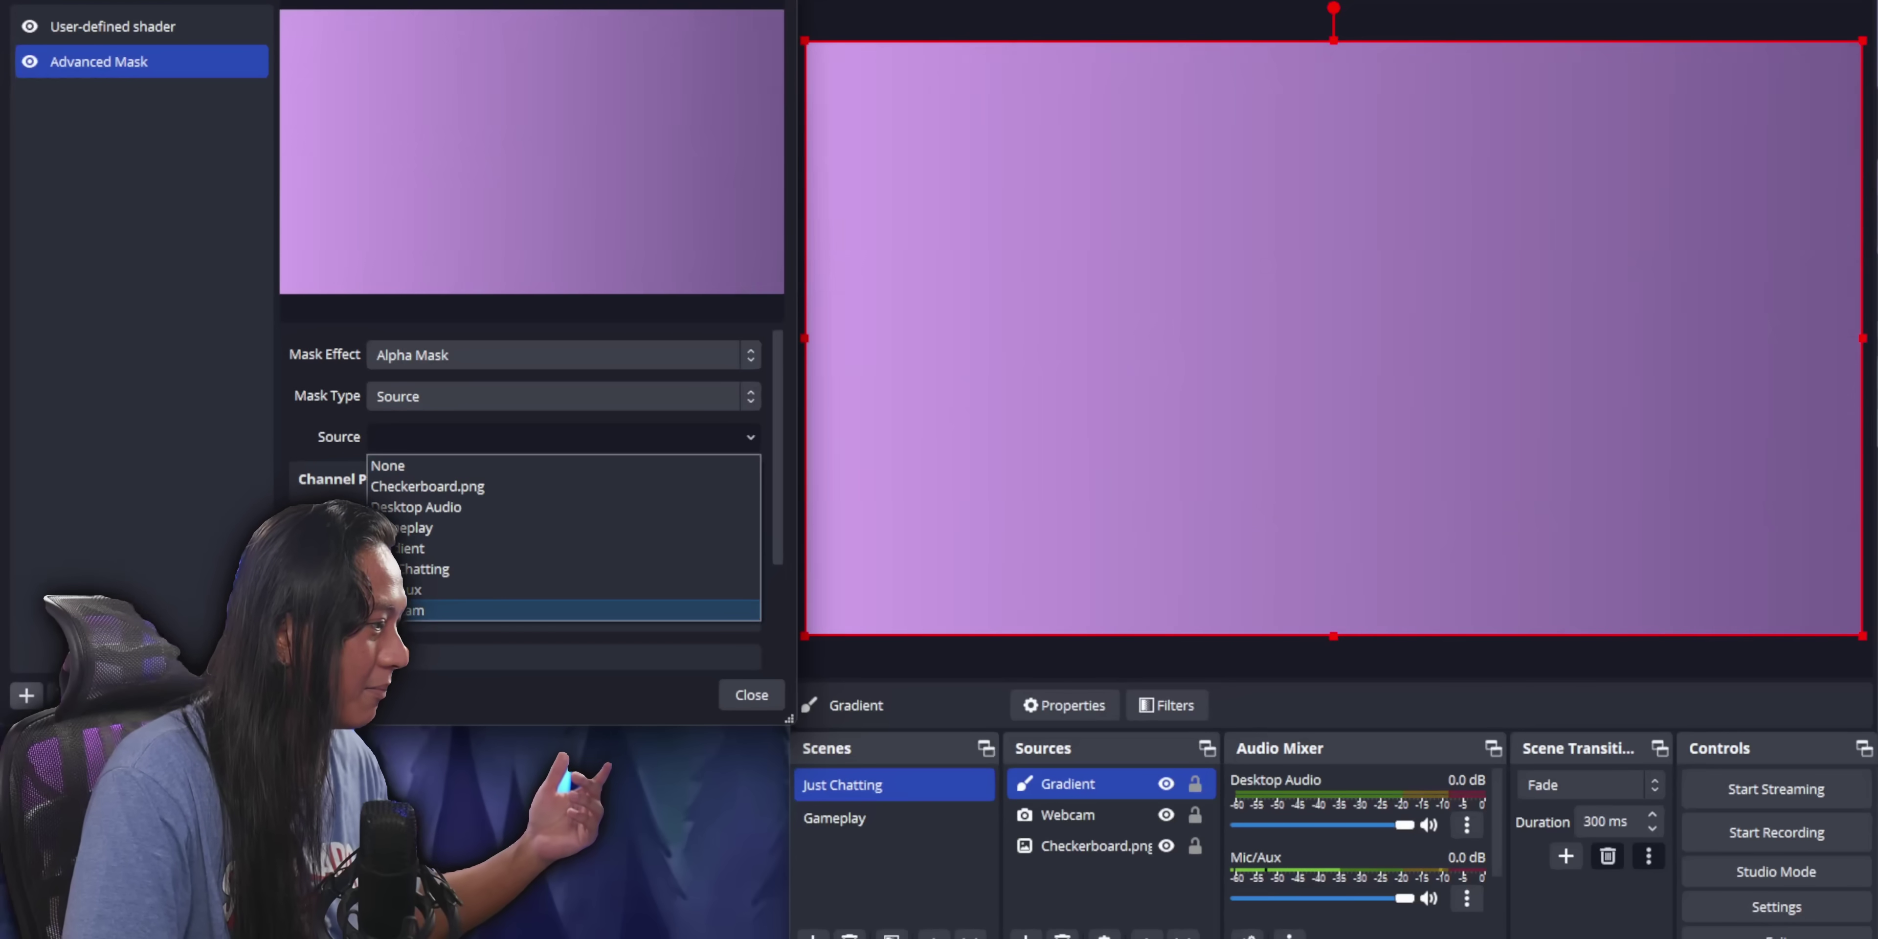
{"action": "left_click", "coordinate": [440, 609]}
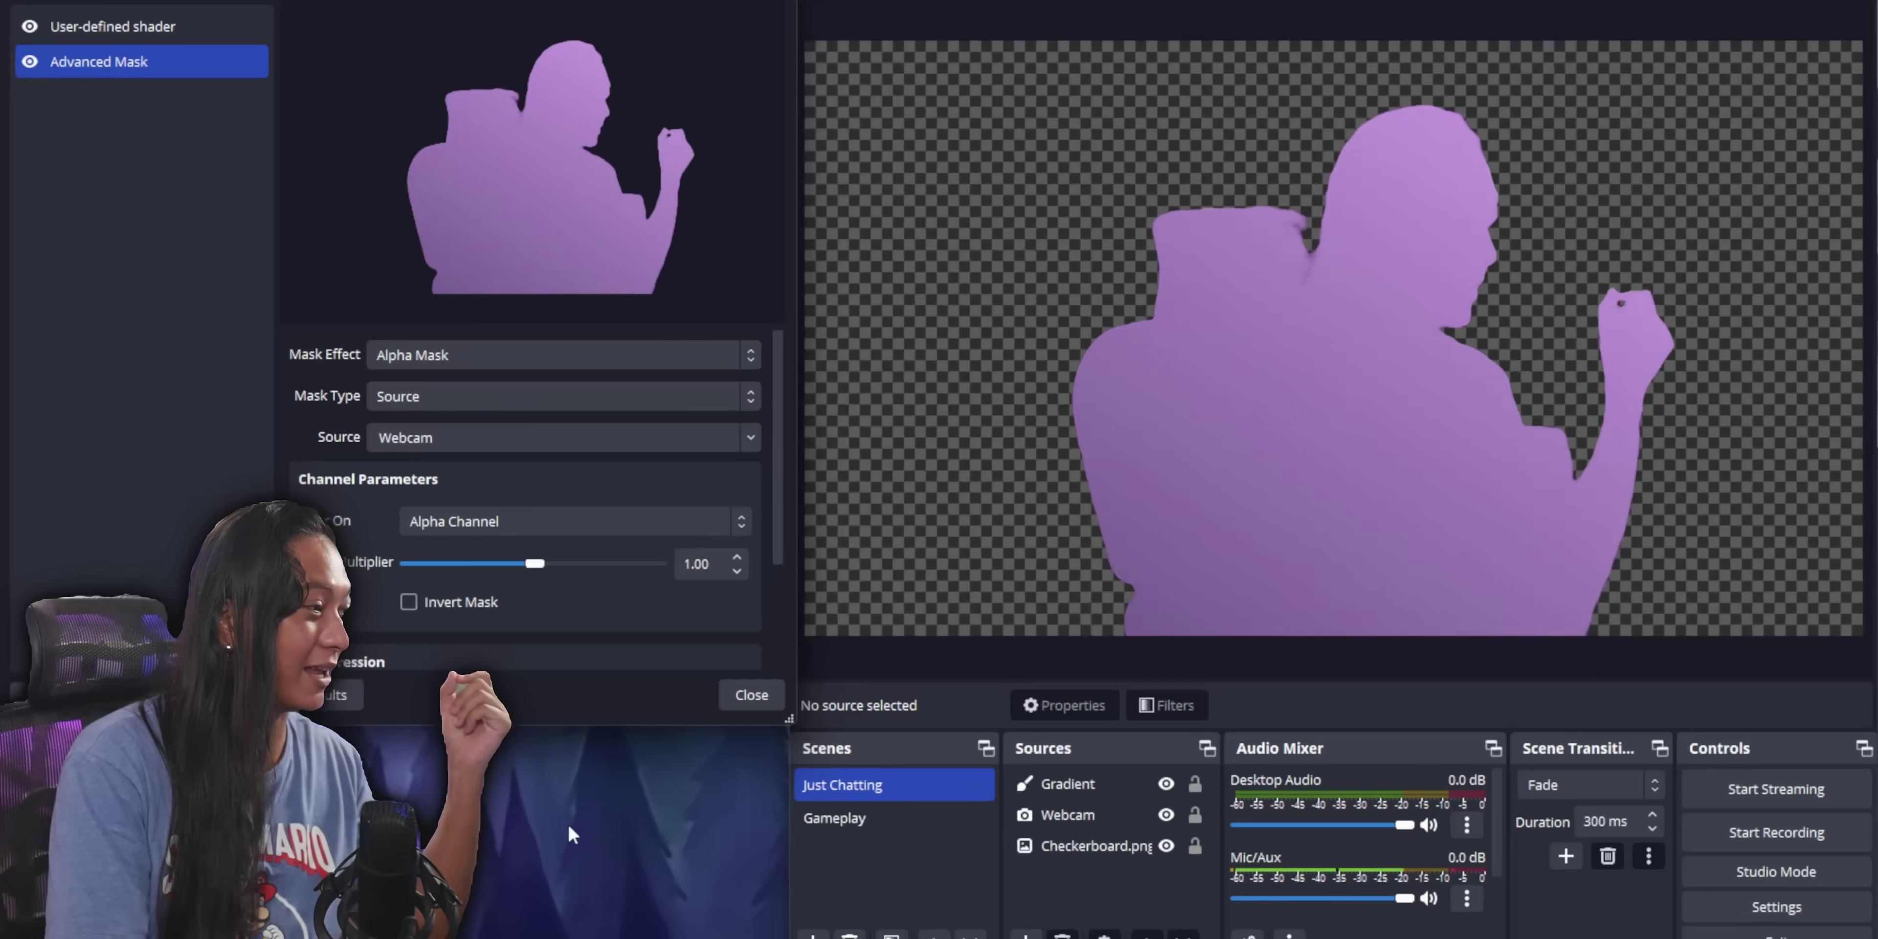
{"action": "left_click", "coordinate": [475, 600]}
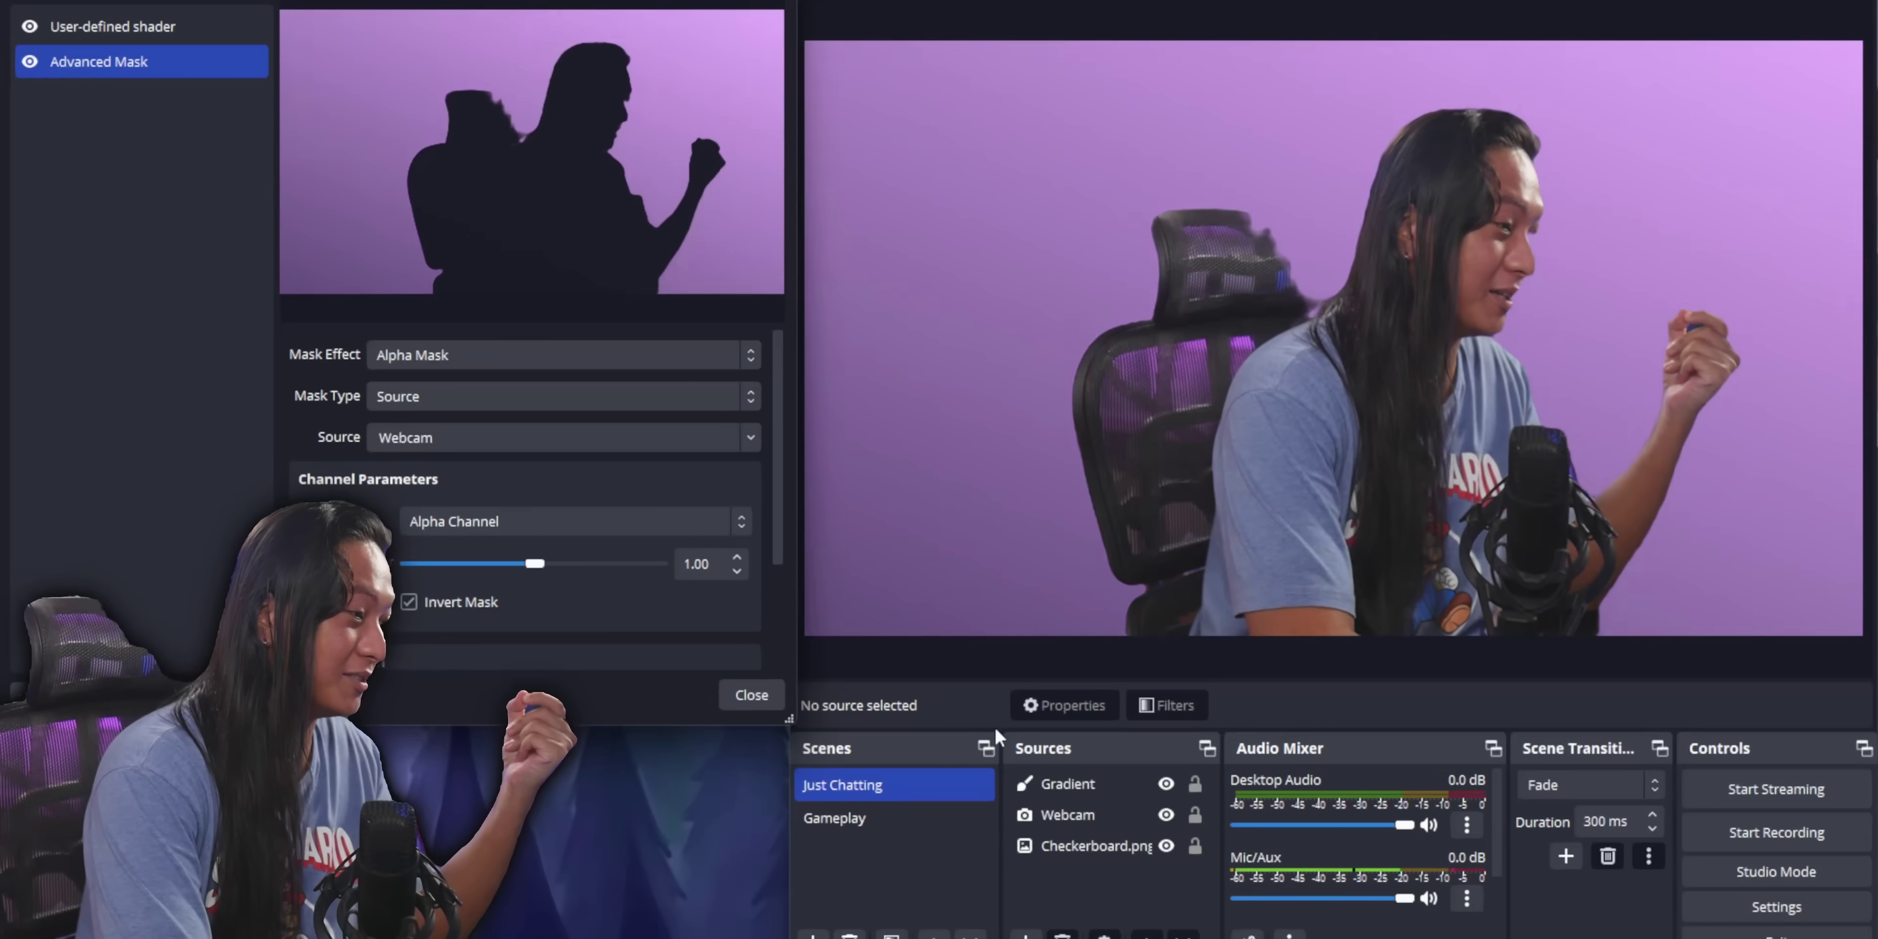
Step: Assign a show transition and a hide transition to the Gradient source
{"action": "left_click", "coordinate": [1021, 782]}
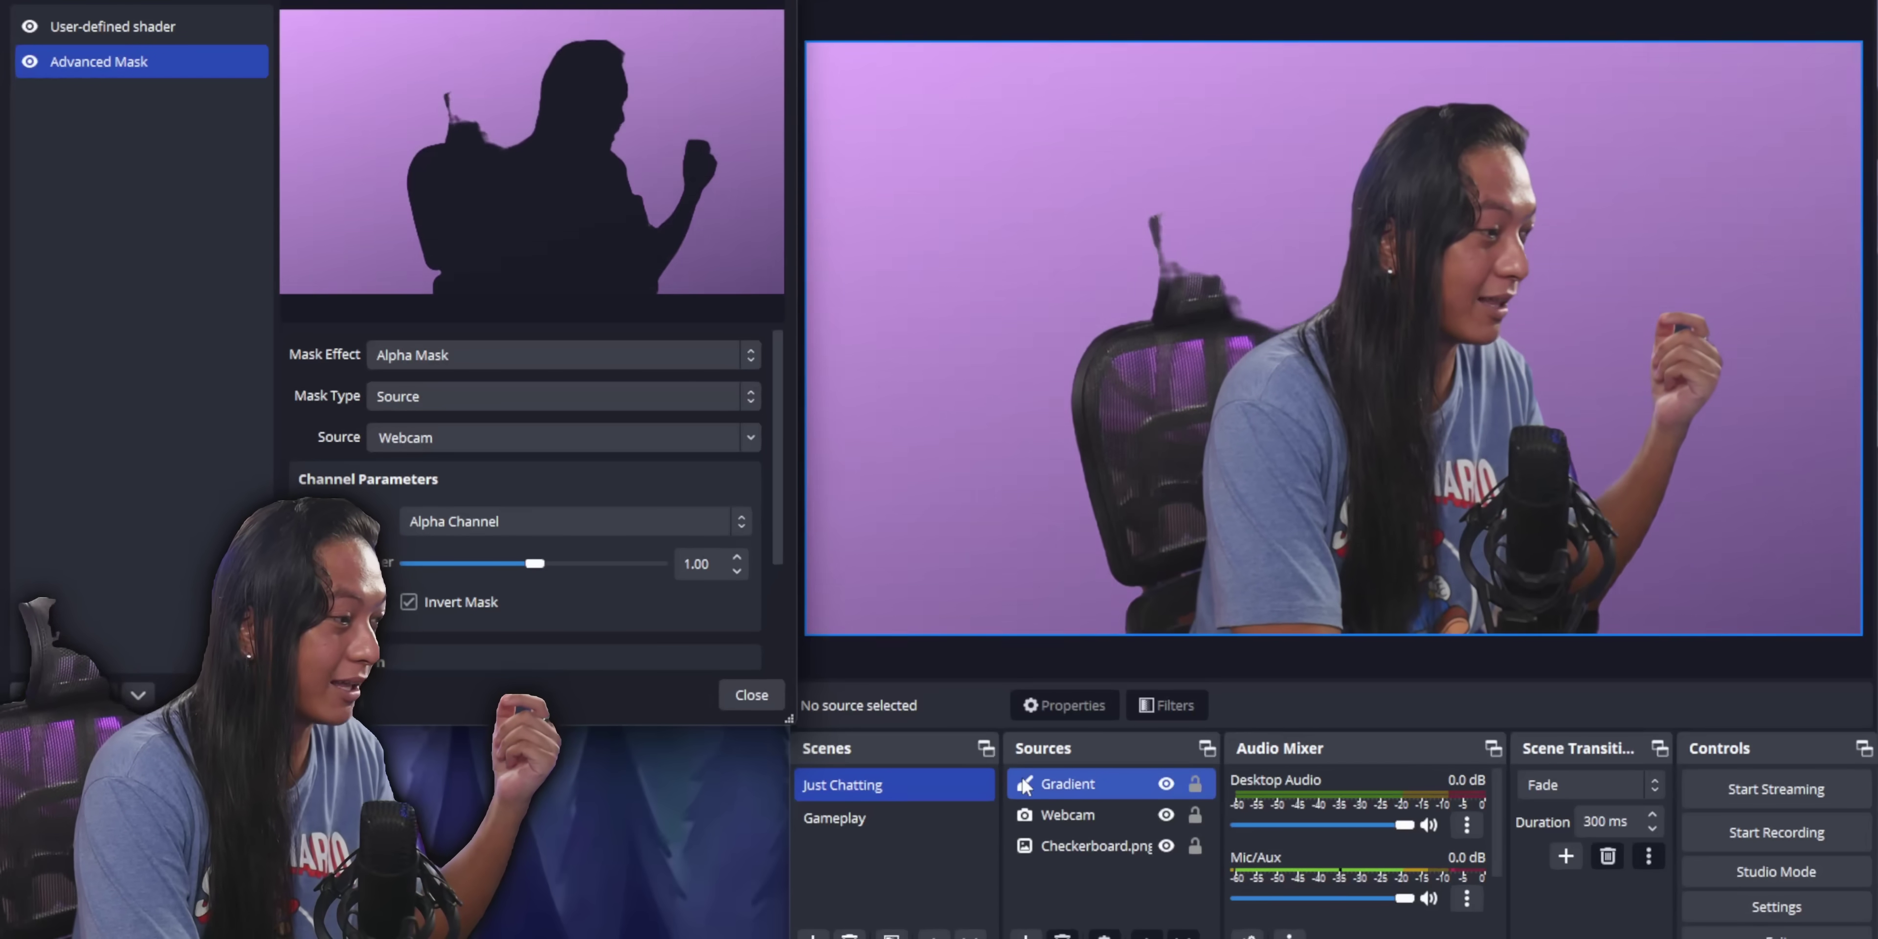
{"action": "right_click", "coordinate": [1020, 783]}
{"action": "mouse_move", "coordinate": [1167, 559]}
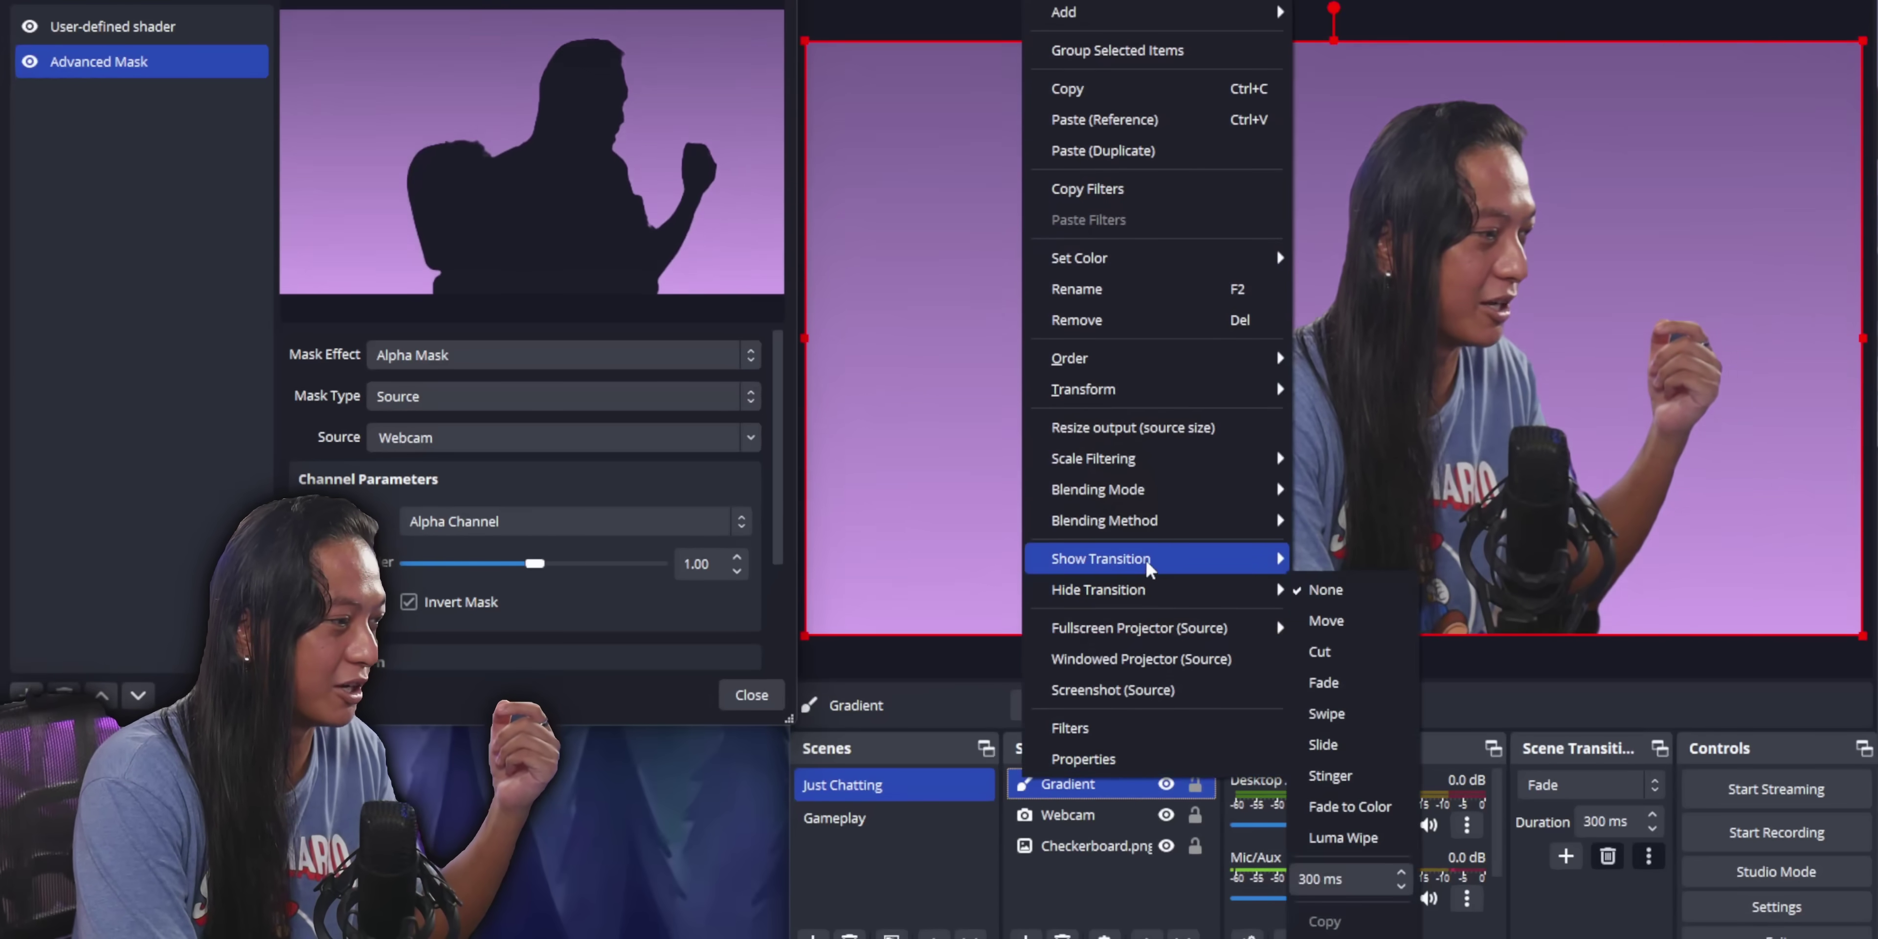
{"action": "left_click", "coordinate": [1342, 650]}
{"action": "right_click", "coordinate": [1078, 780]}
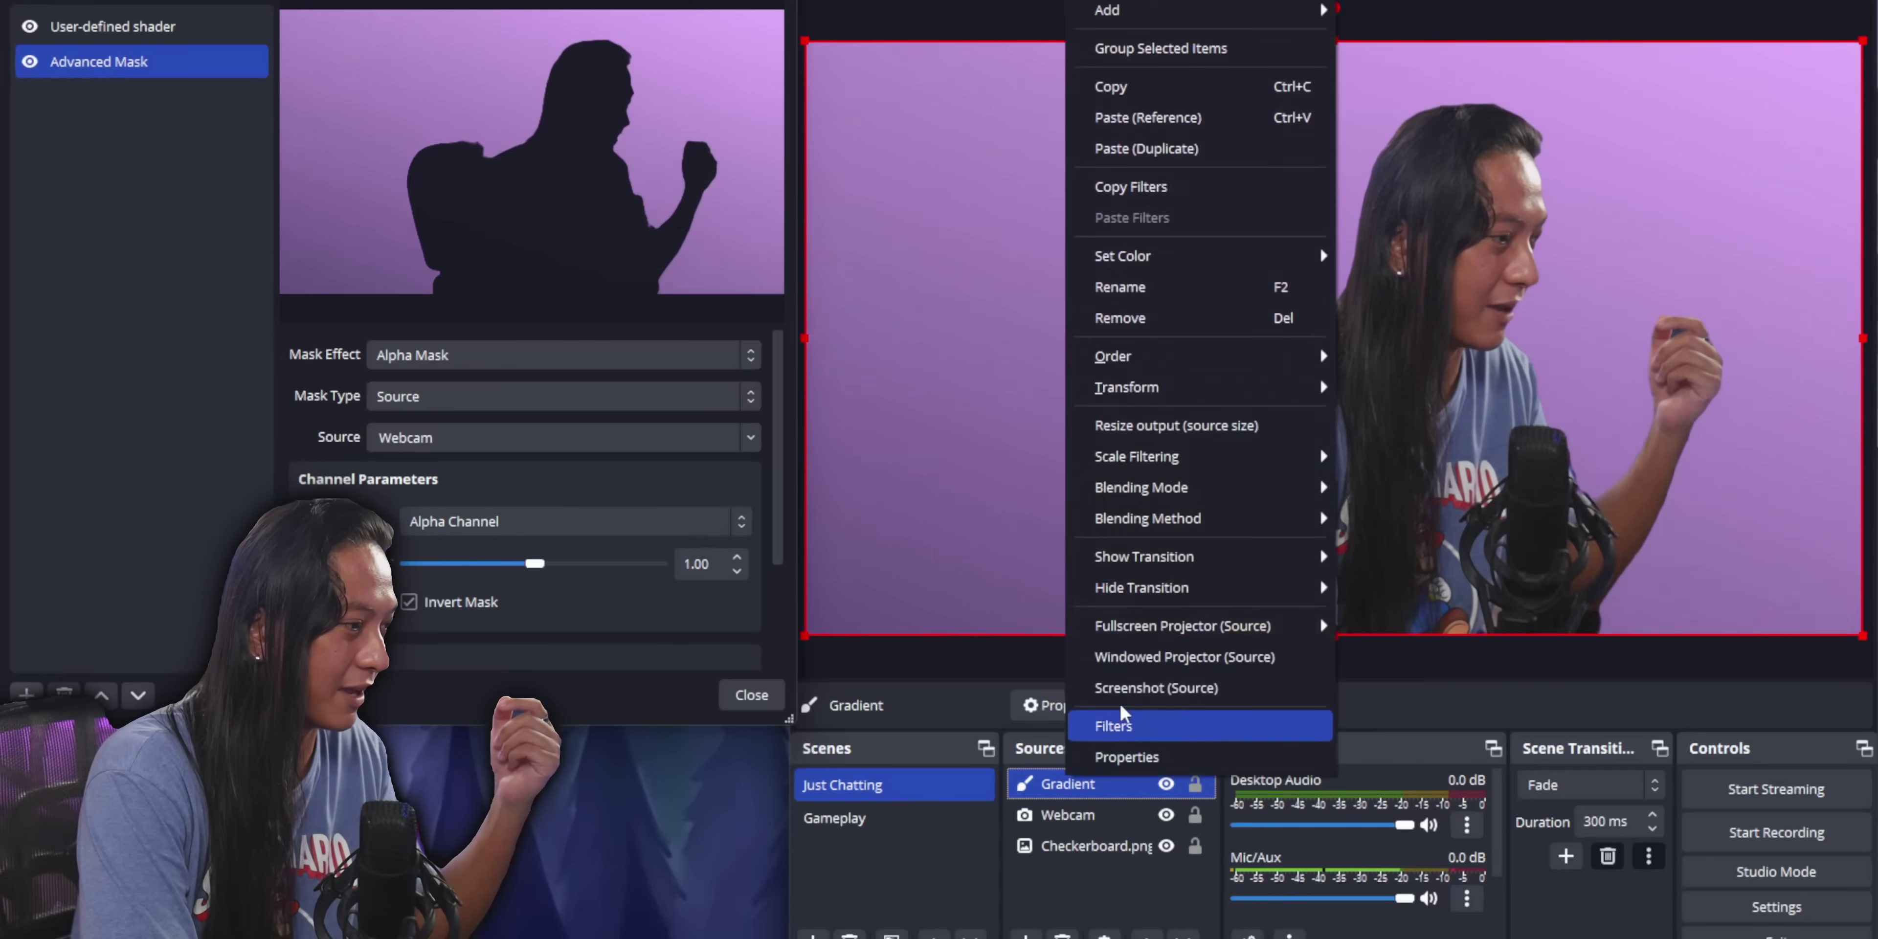
{"action": "mouse_move", "coordinate": [1166, 587]}
{"action": "left_click", "coordinate": [1369, 681]}
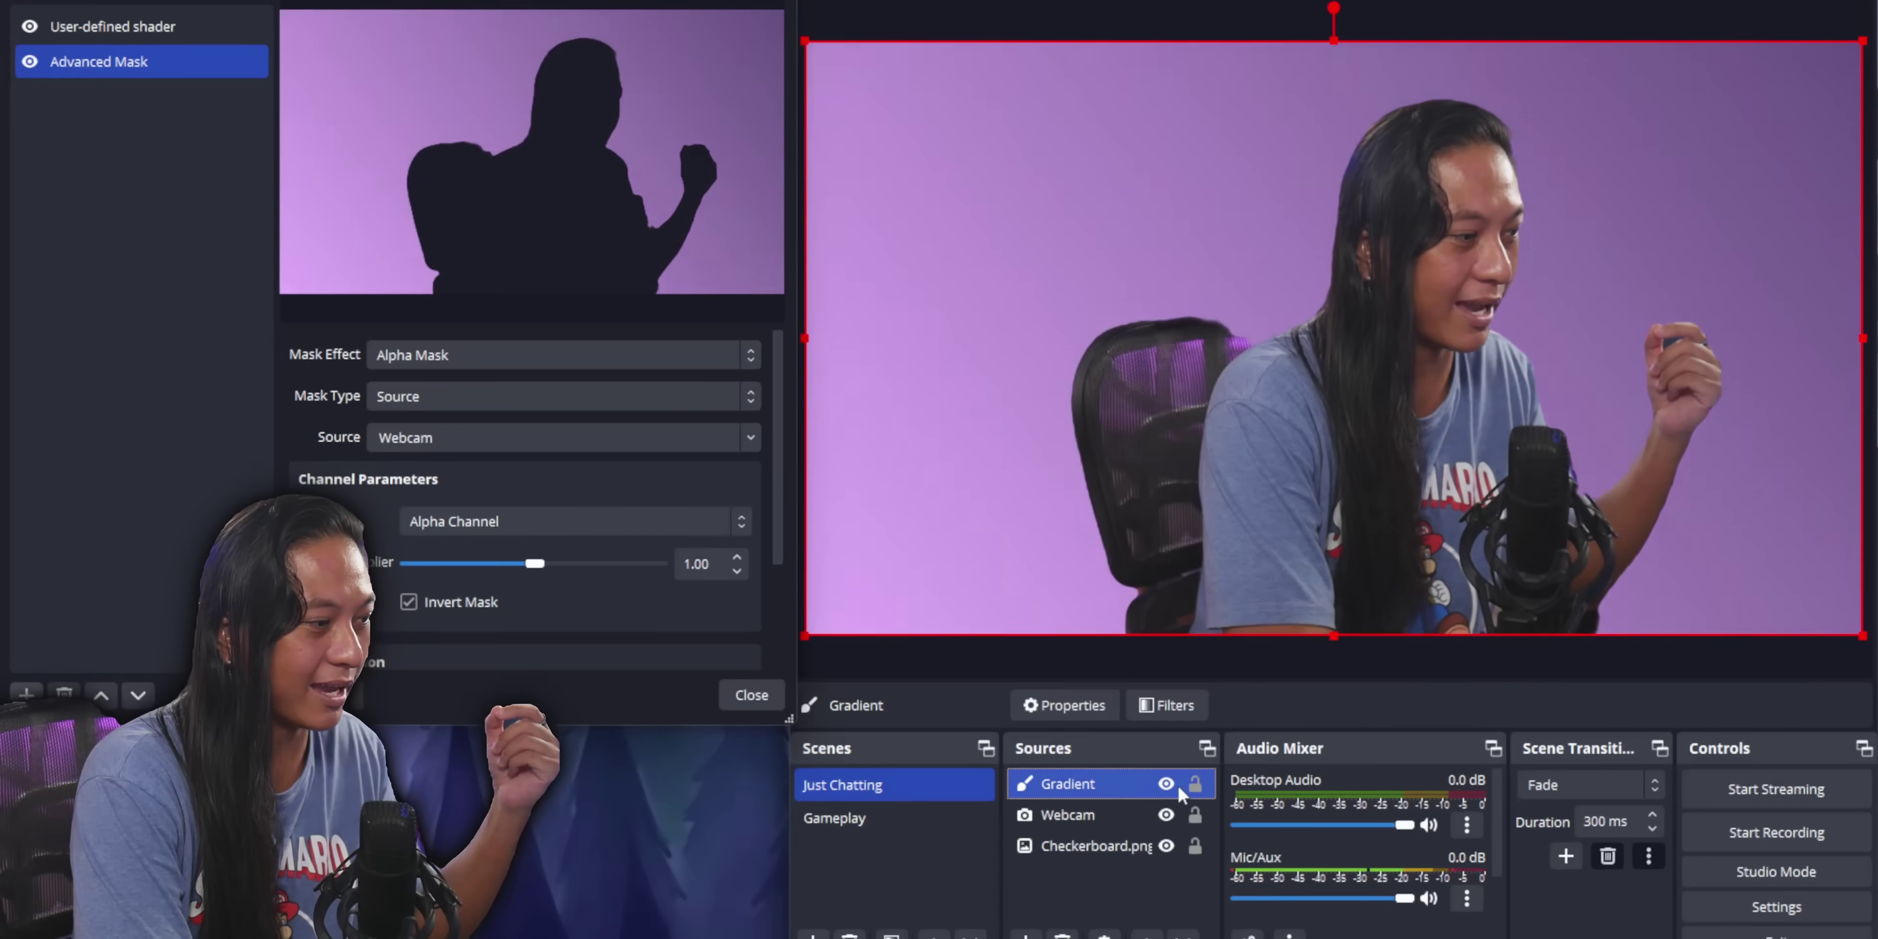
Step: Hide and show the Gradient source twice to preview its transitions
{"action": "left_click", "coordinate": [1166, 783]}
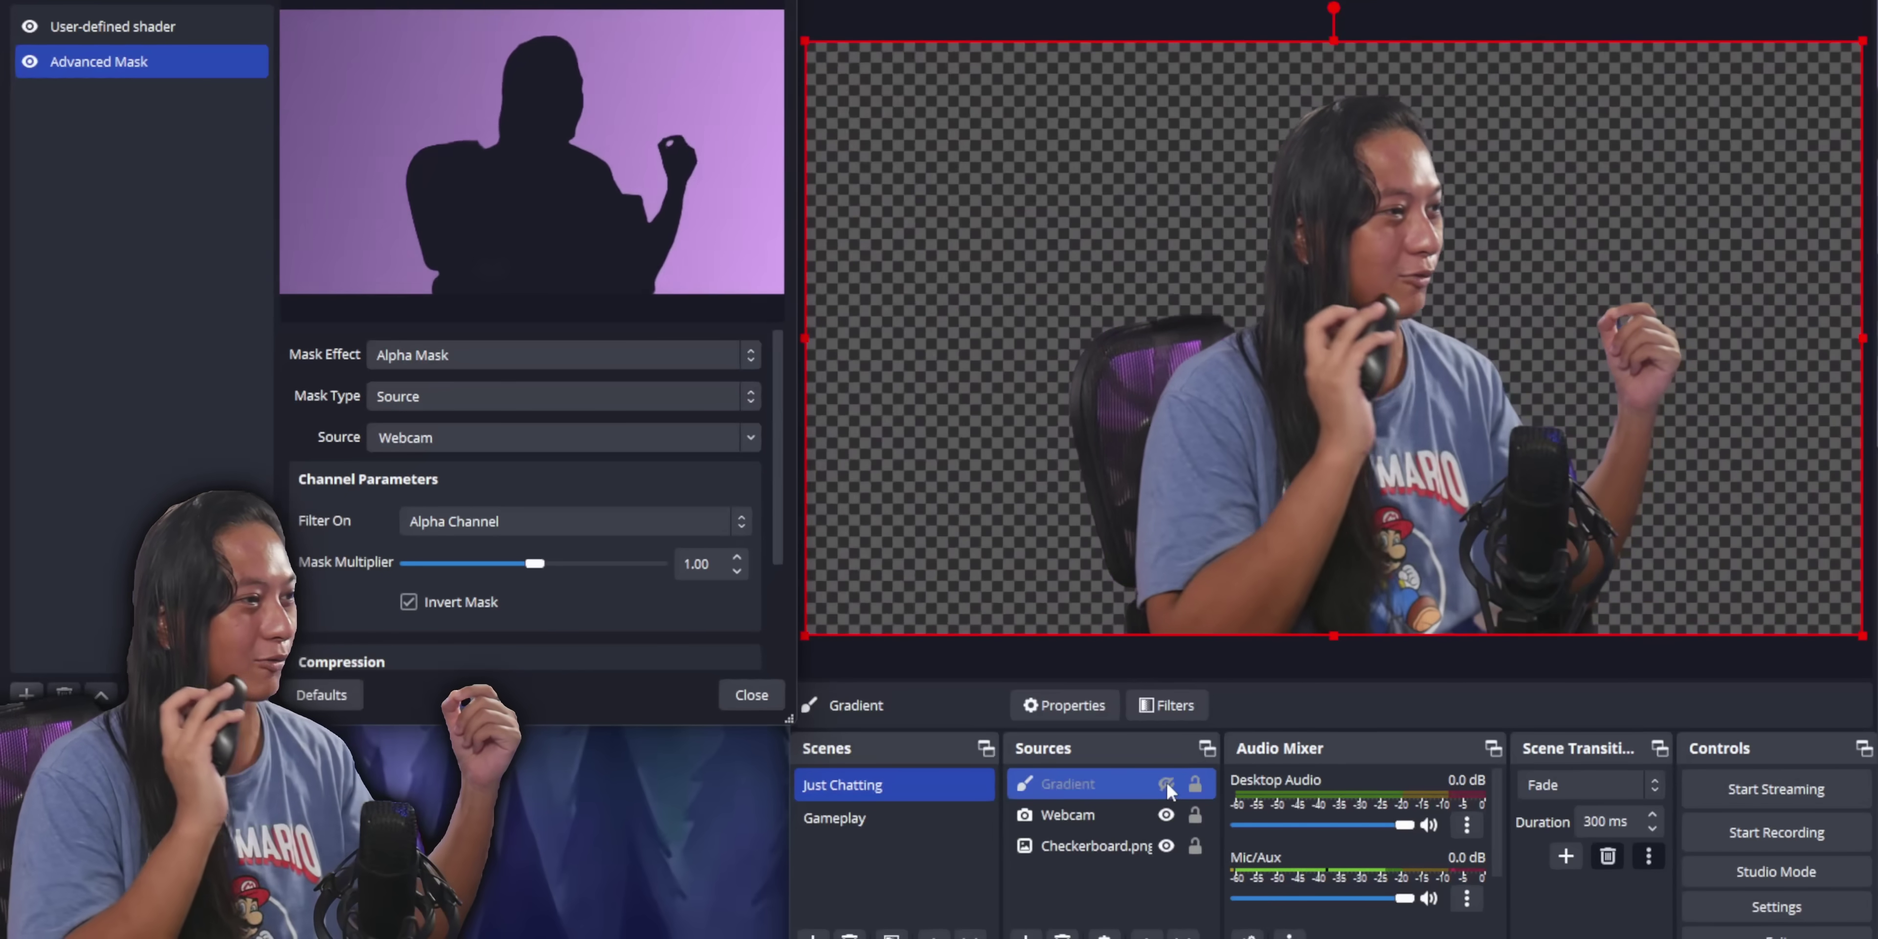
{"action": "left_click", "coordinate": [1166, 783]}
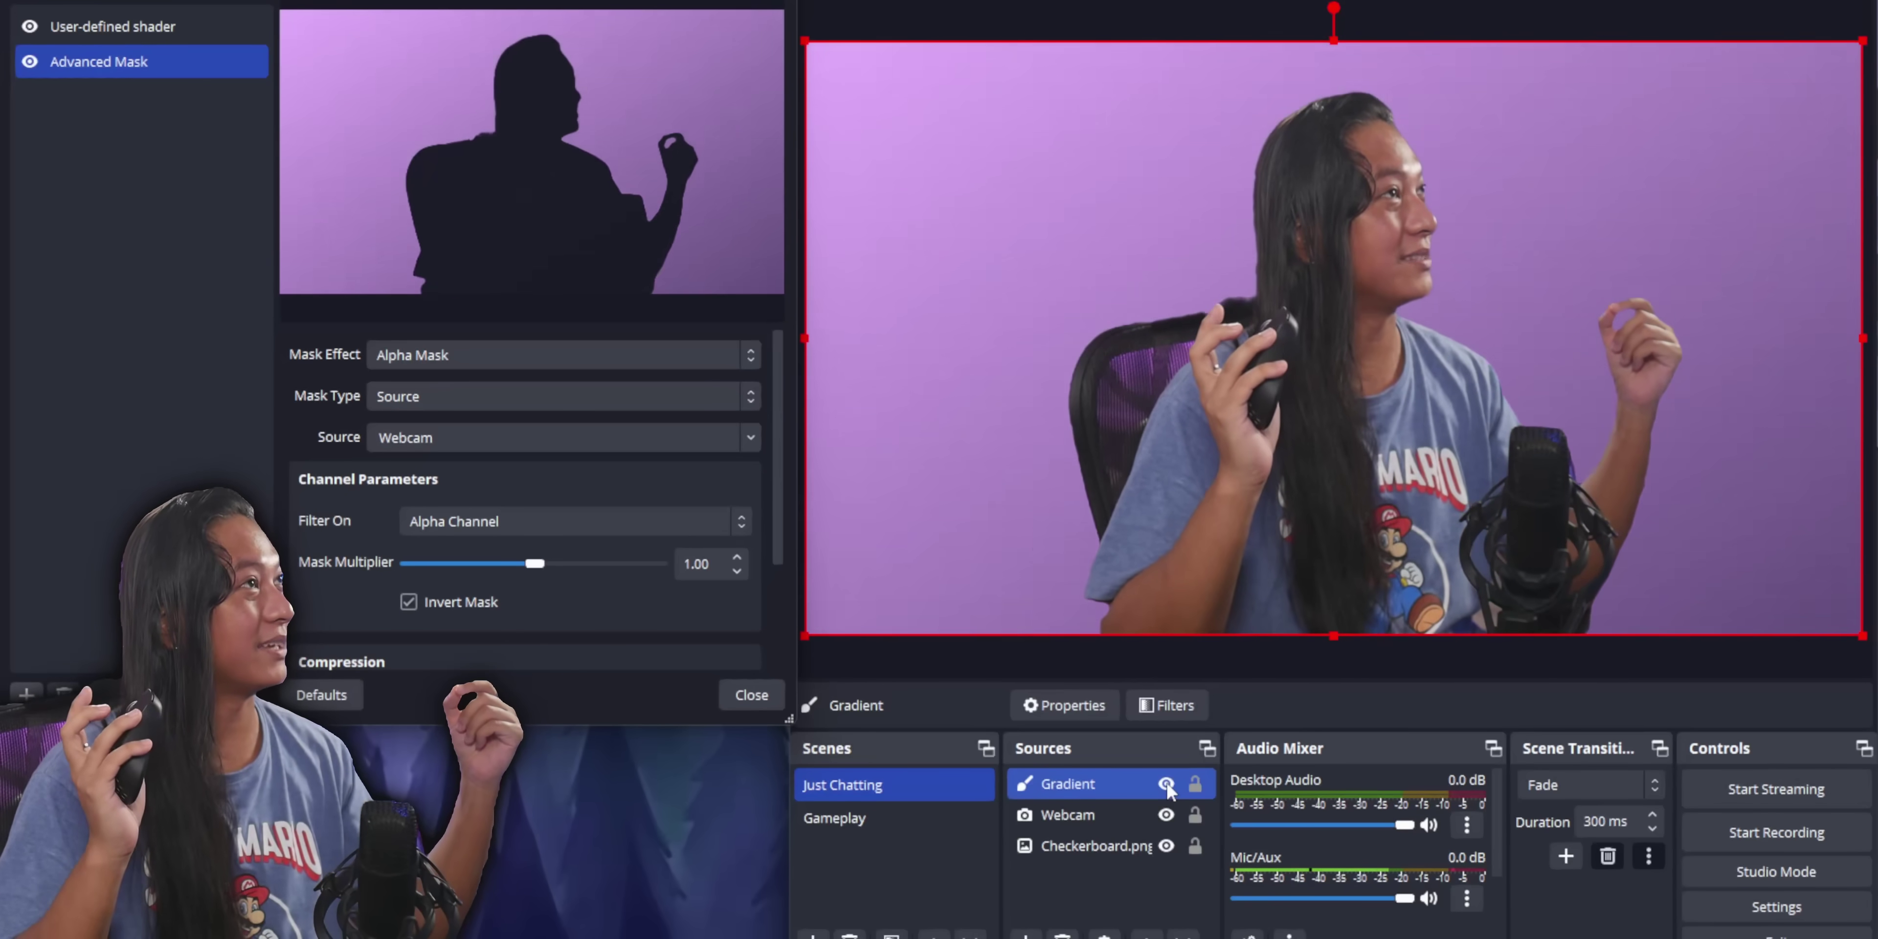
{"action": "left_click", "coordinate": [1166, 784]}
{"action": "left_click", "coordinate": [1166, 783]}
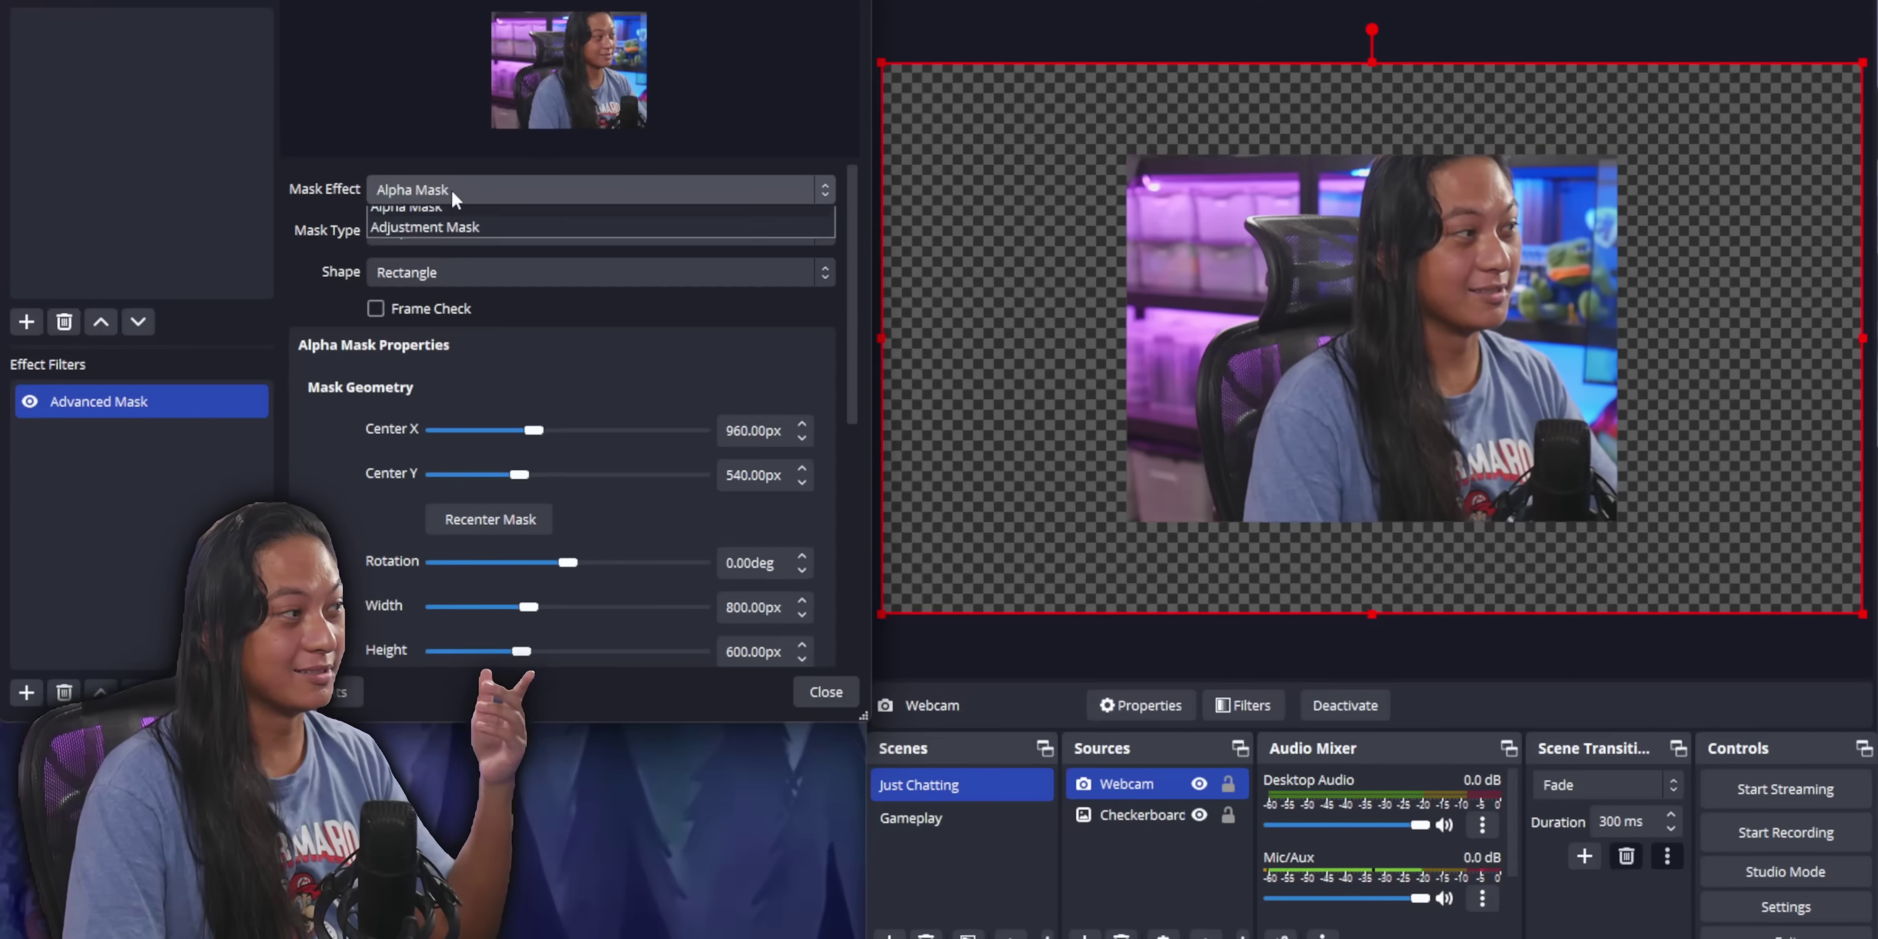
Step: Try the Adjustment Mask effect on the webcam's Advanced Mask filter and return to Alpha Mask
{"action": "left_click", "coordinate": [474, 241]}
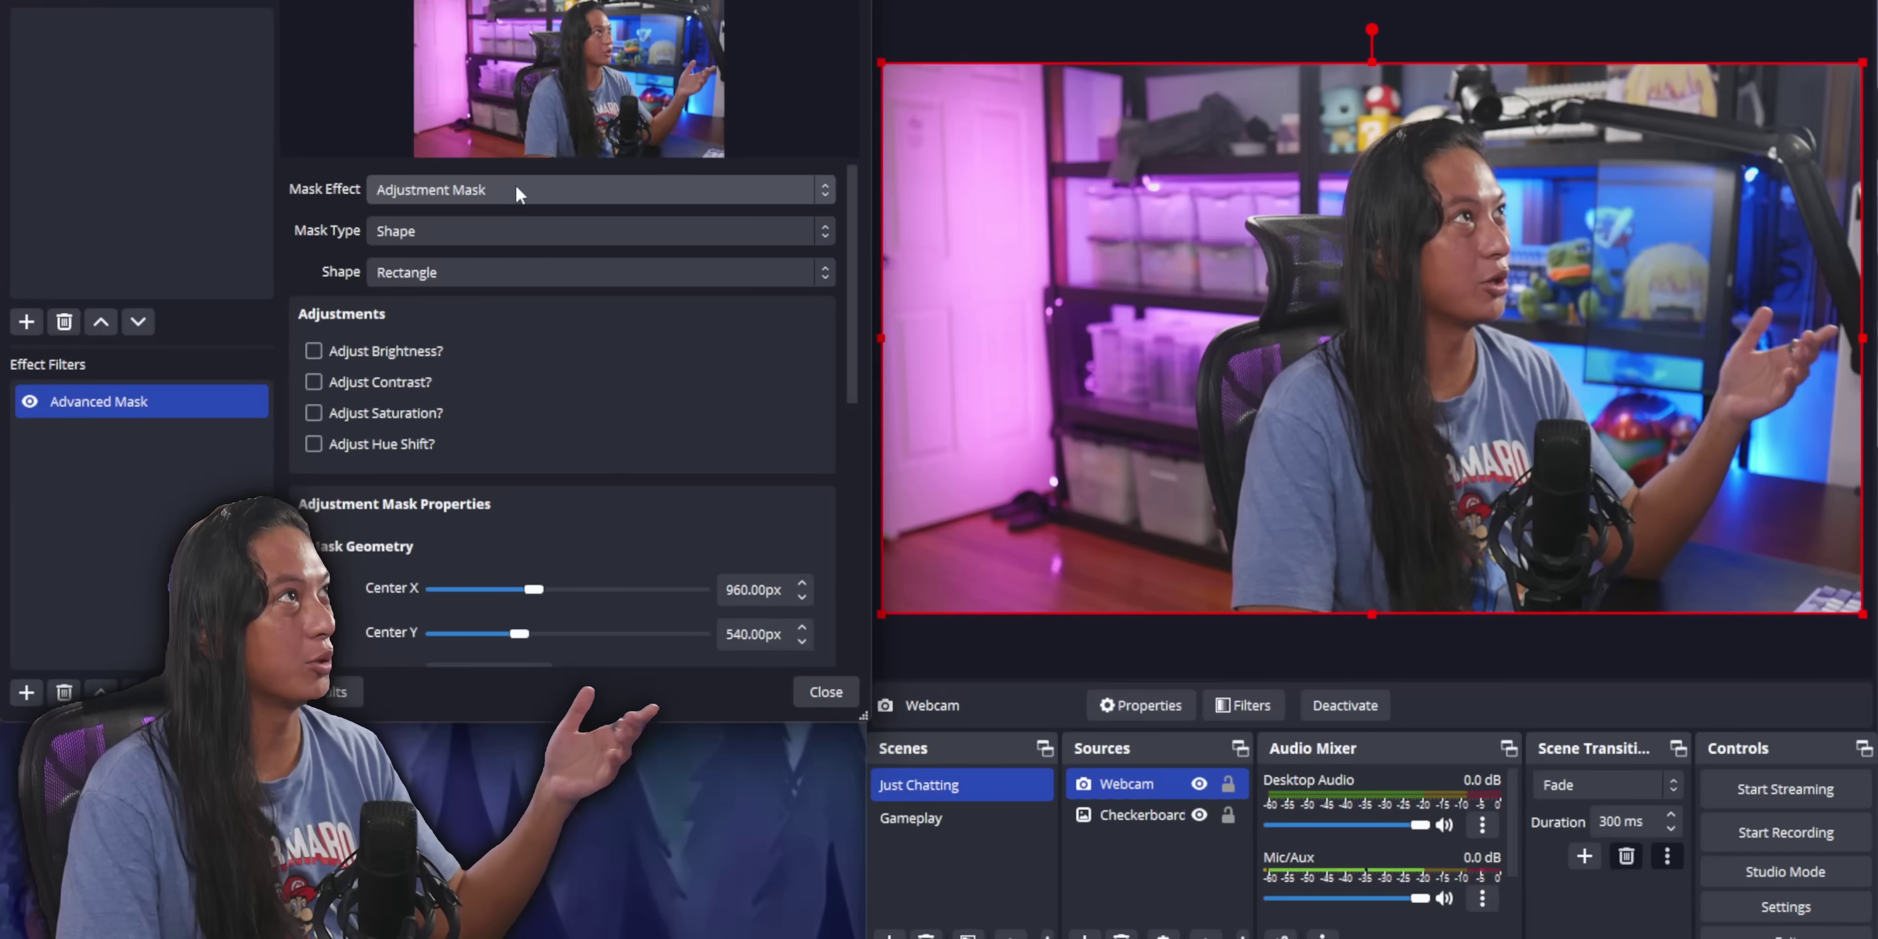
{"action": "left_click", "coordinate": [475, 189]}
{"action": "left_click", "coordinate": [461, 212]}
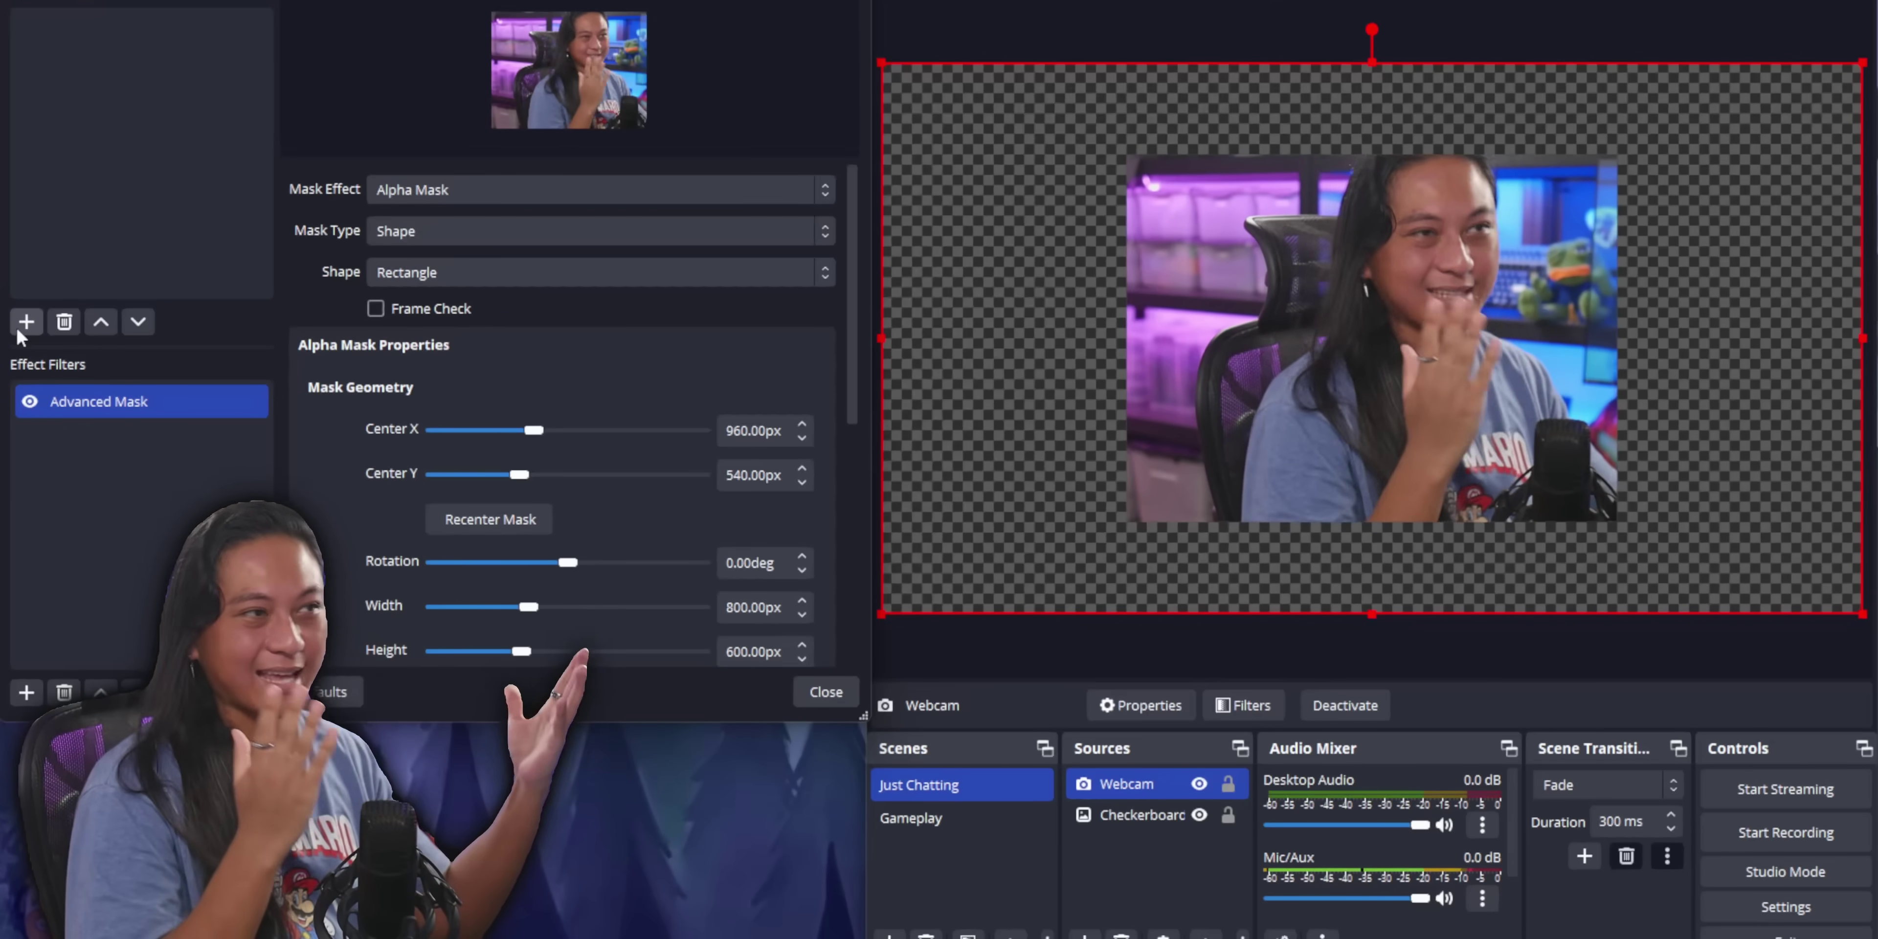
Step: Change the webcam's mask shape to Star and round it with a corner radius of 197 px
{"action": "left_click", "coordinate": [481, 274]}
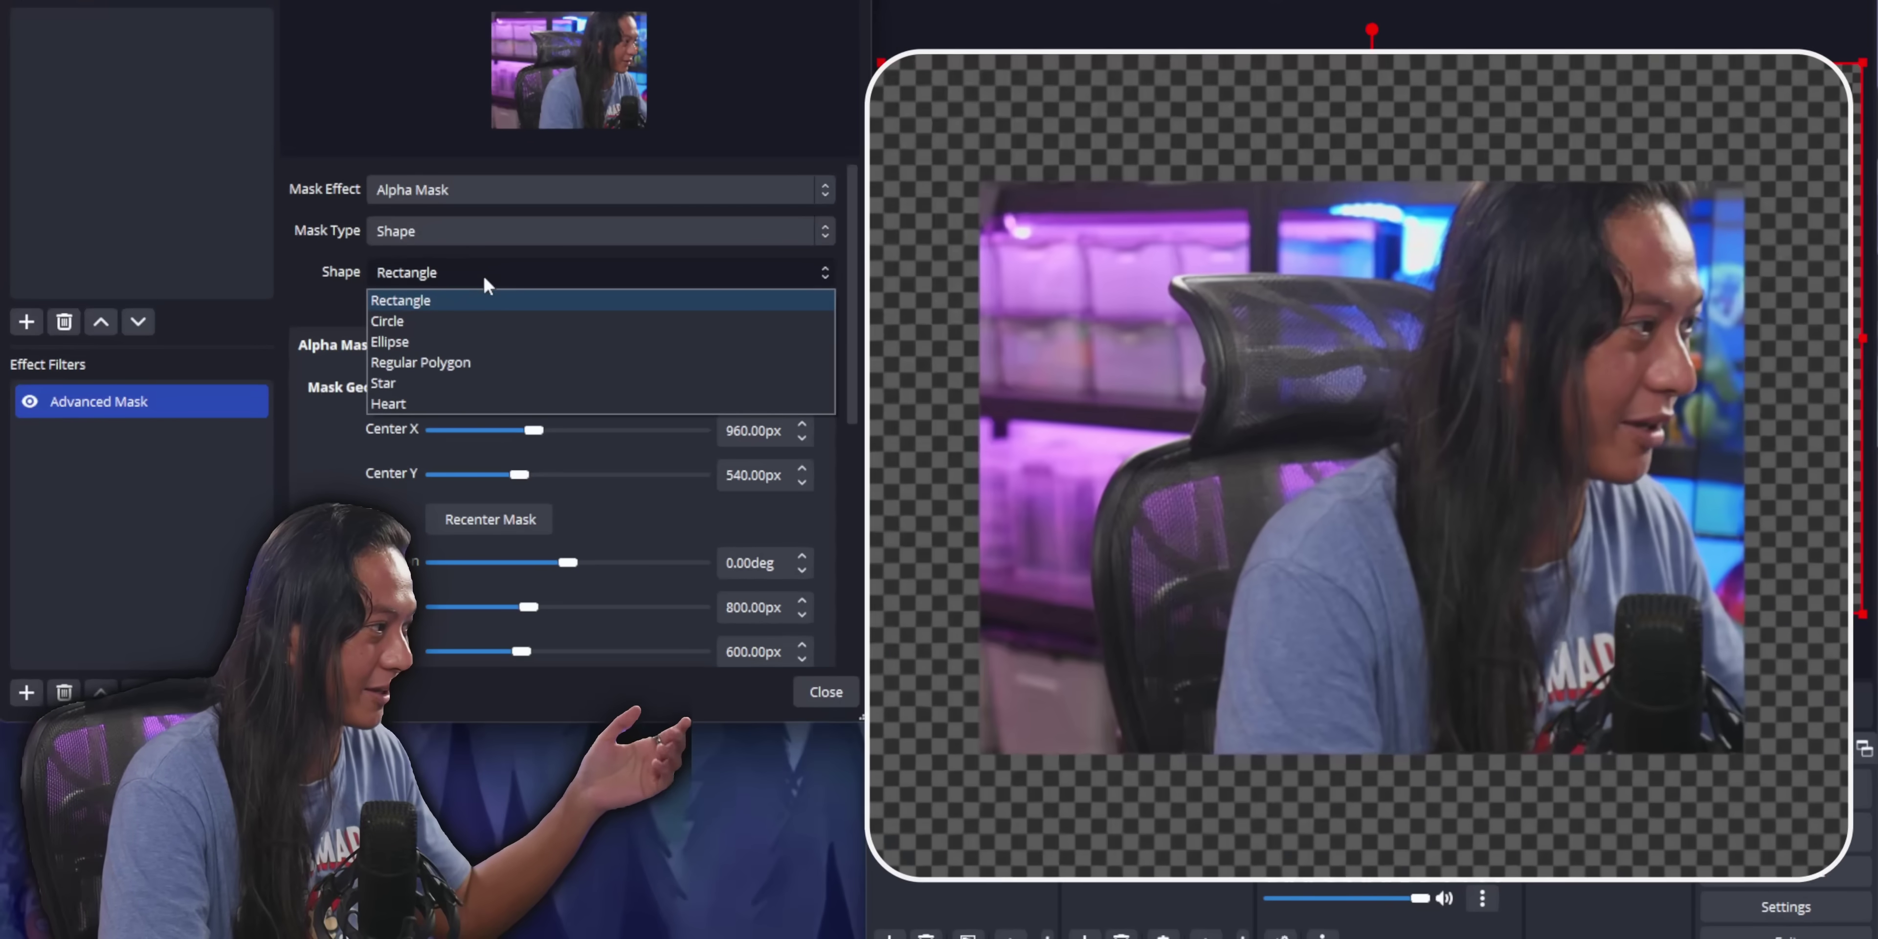
{"action": "left_click", "coordinate": [406, 390]}
{"action": "scroll", "coordinate": [493, 496], "scroll_direction": "down", "scroll_amount": 5}
{"action": "left_click_drag", "start_coordinate": [473, 489], "coordinate": [515, 496]}
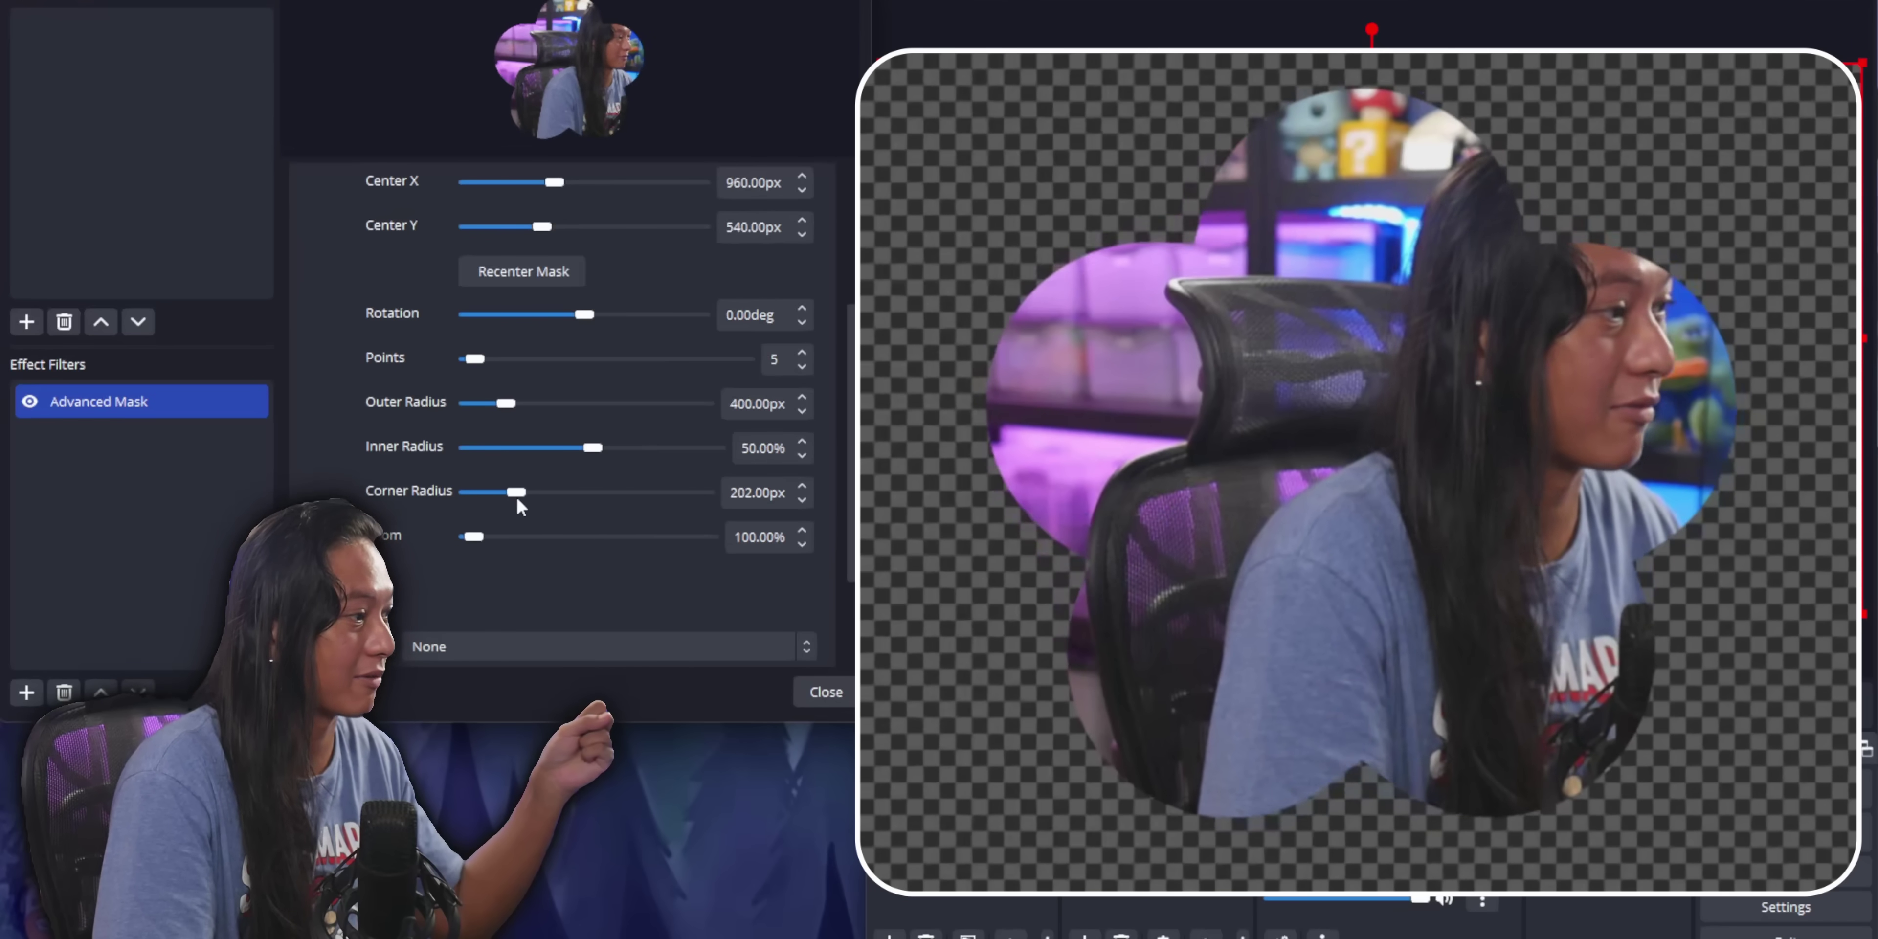
Step: Set the star mask's number of points to 8 and its rotation to -180 degrees
{"action": "left_click_drag", "start_coordinate": [482, 362], "coordinate": [481, 361]}
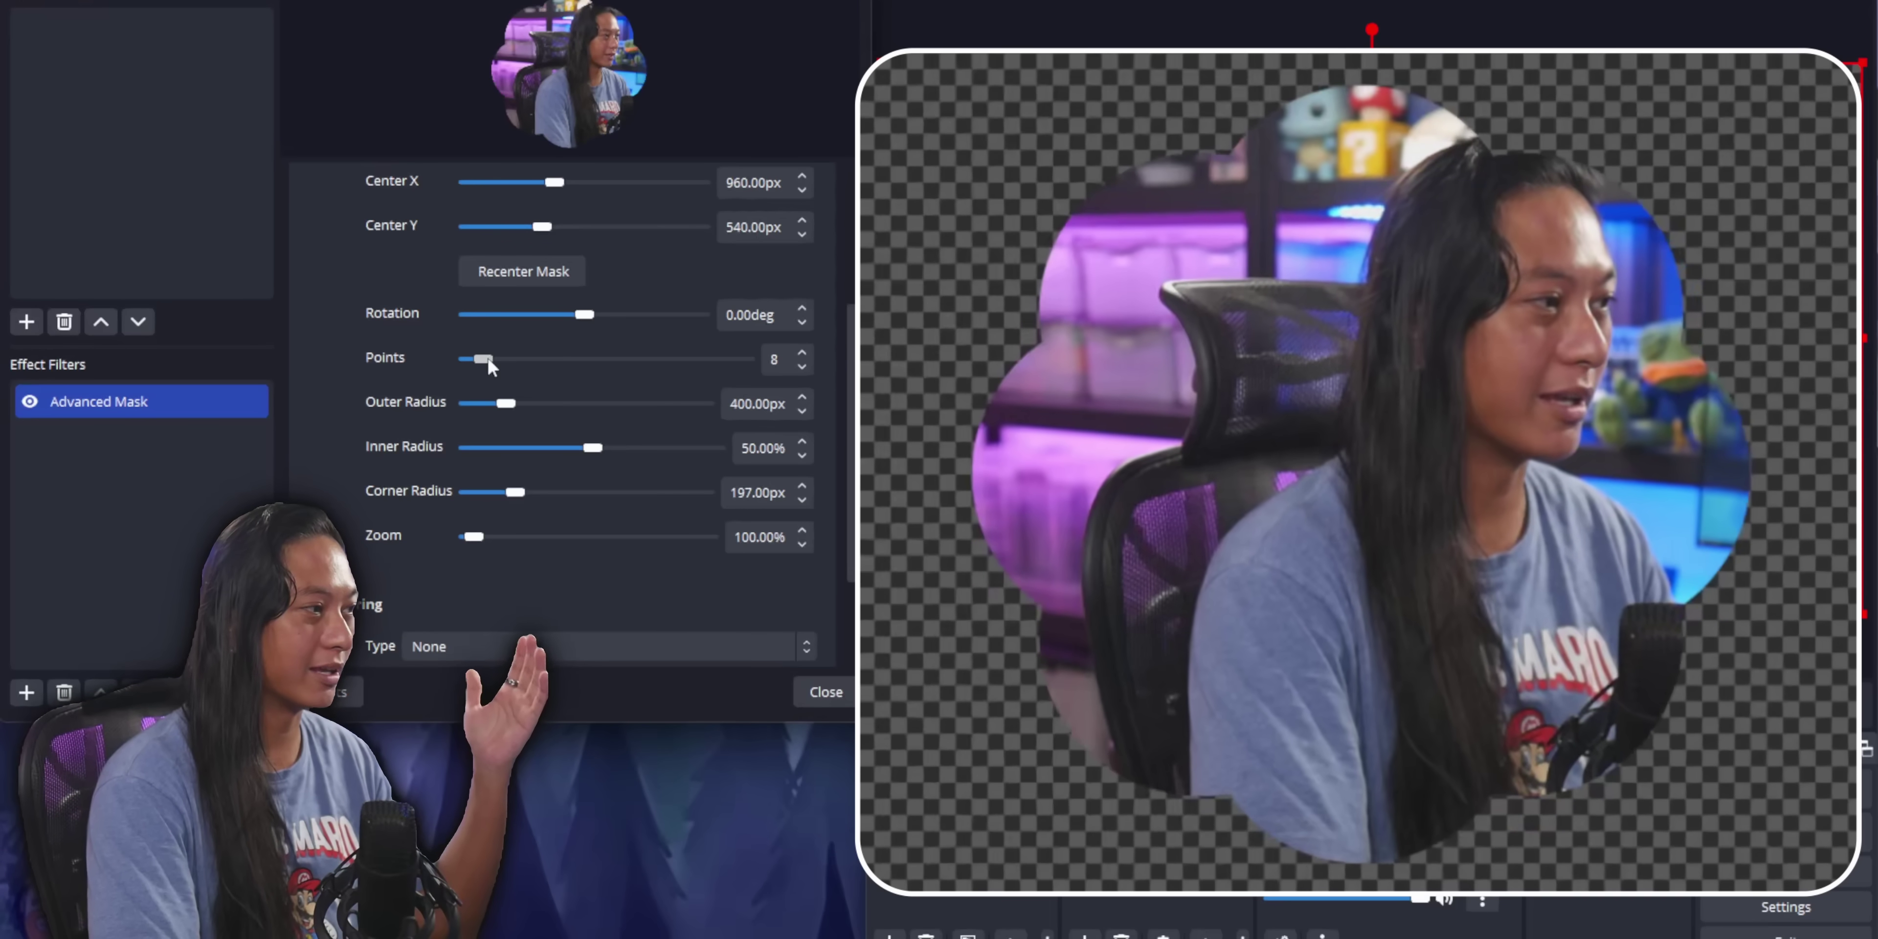
{"action": "left_click_drag", "start_coordinate": [487, 358], "coordinate": [490, 362]}
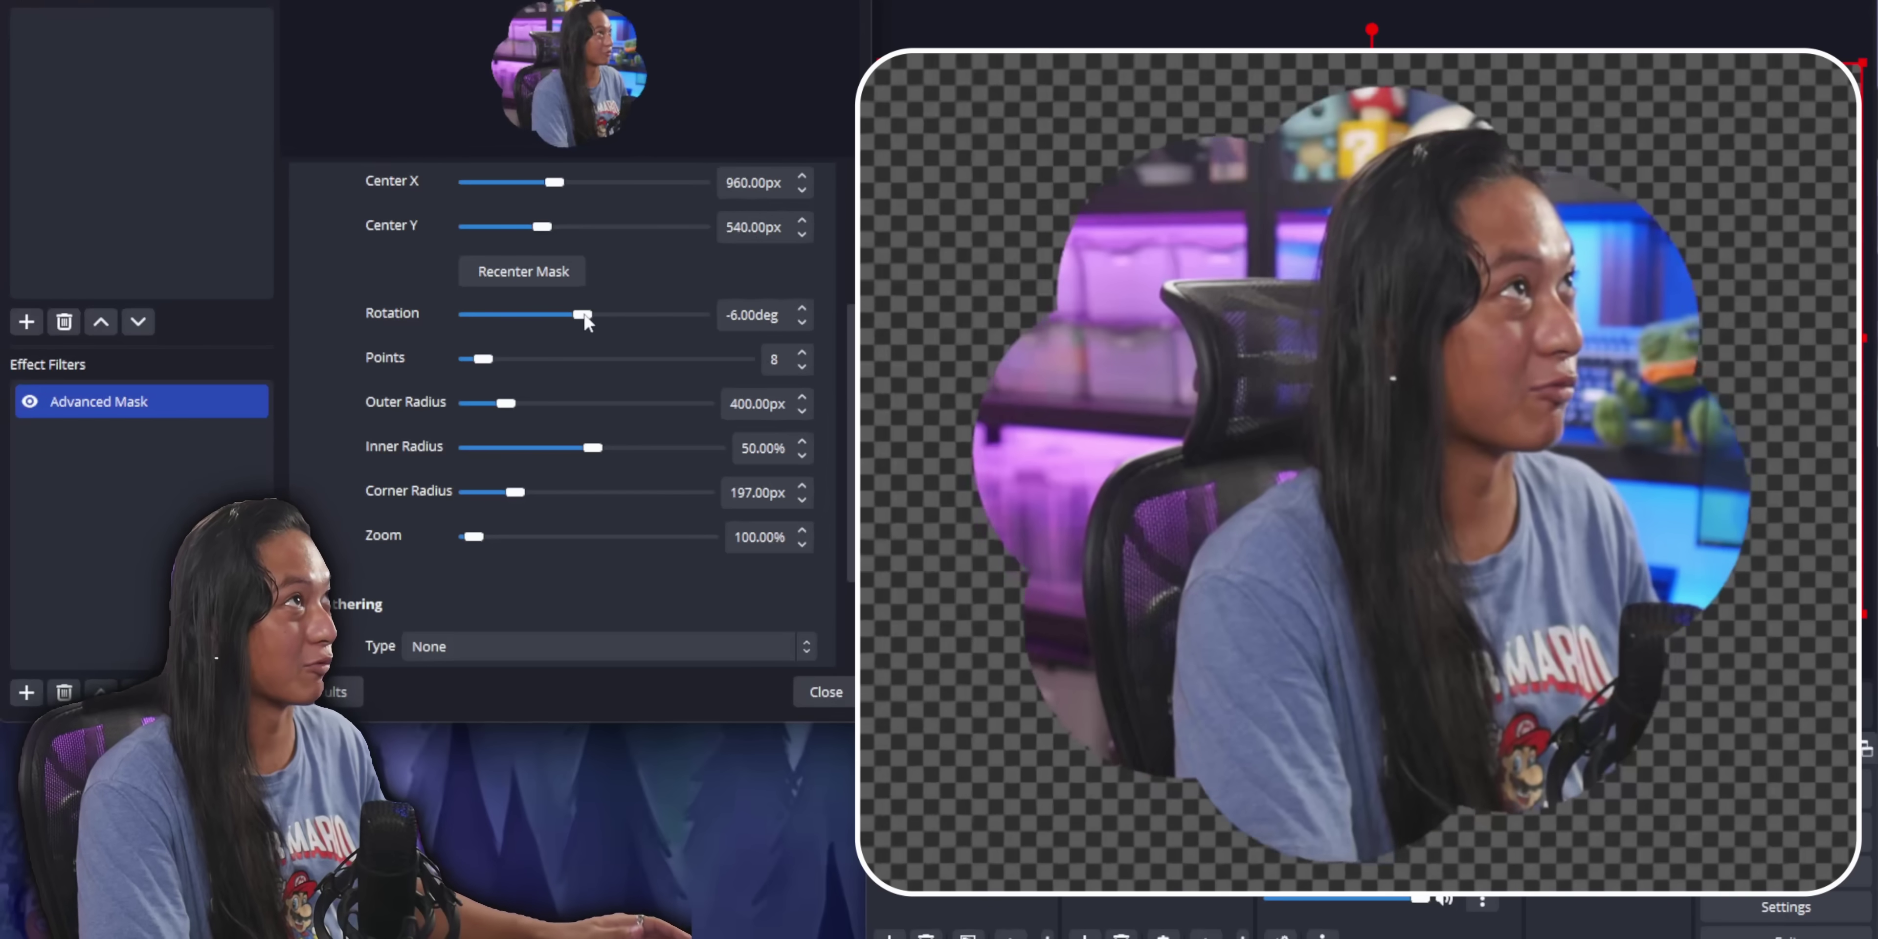
{"action": "left_click_drag", "start_coordinate": [586, 320], "coordinate": [636, 341]}
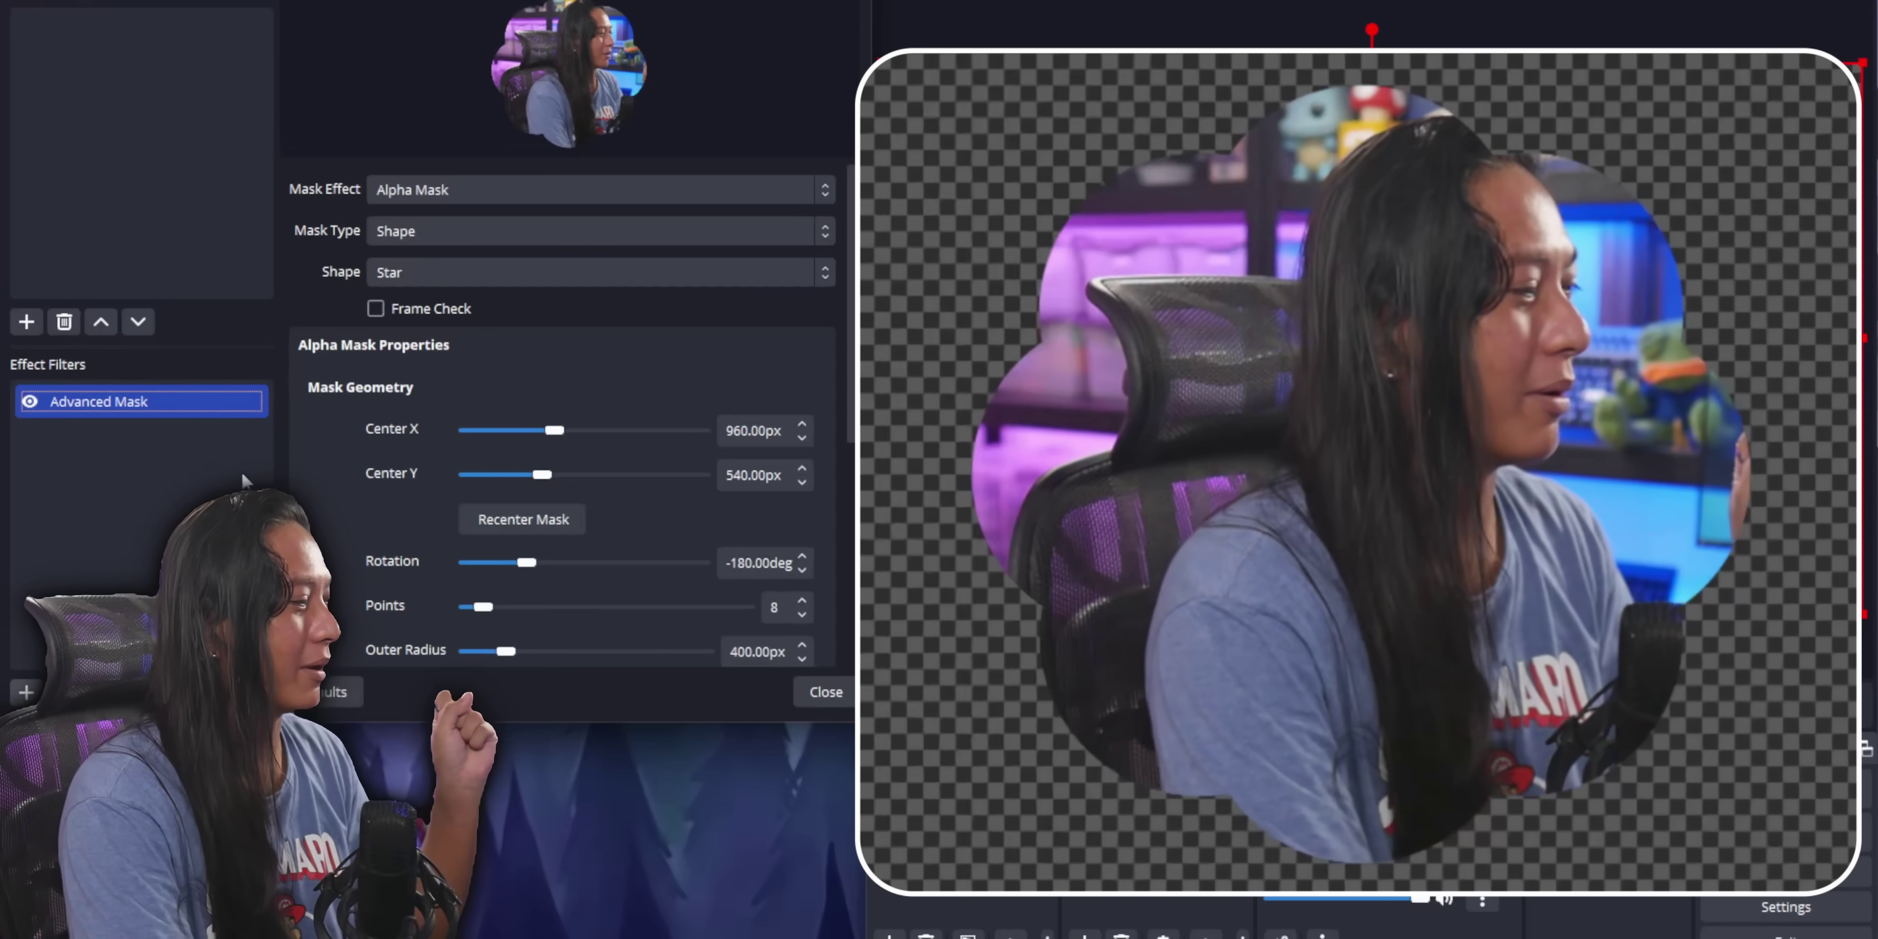
Step: Add a Move Value effect filter with its default name to the webcam
{"action": "left_click", "coordinate": [27, 690]}
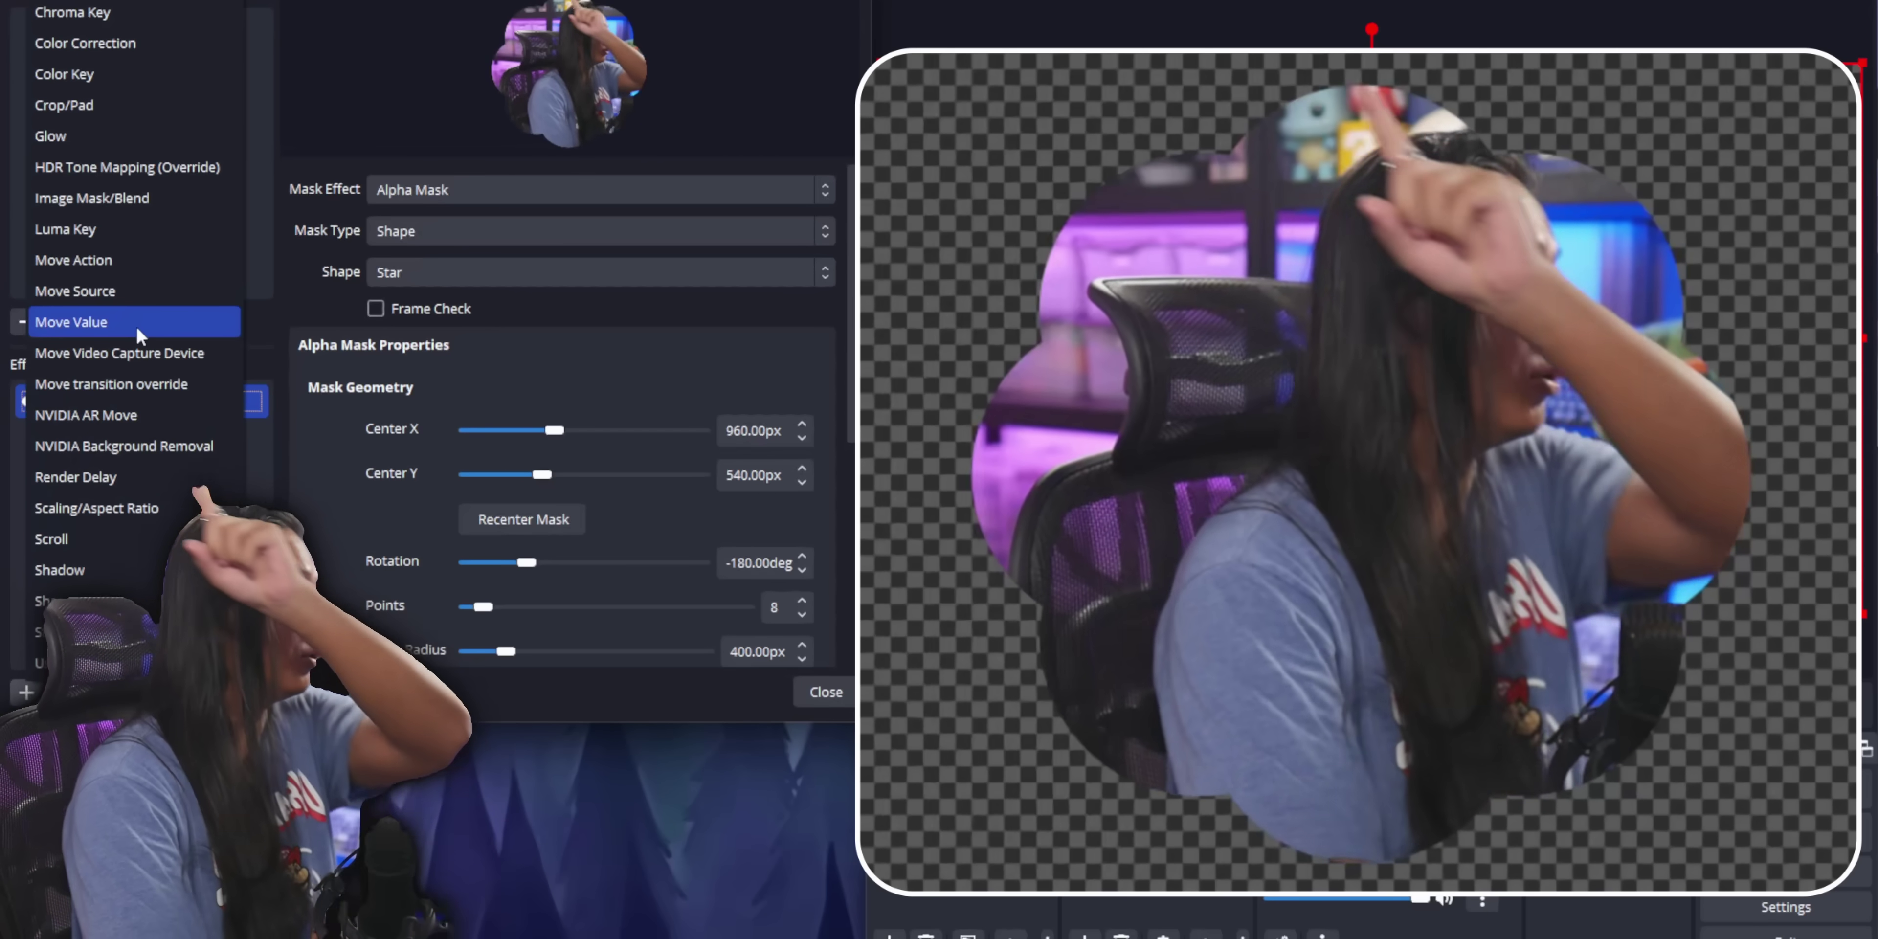
{"action": "left_click", "coordinate": [138, 326]}
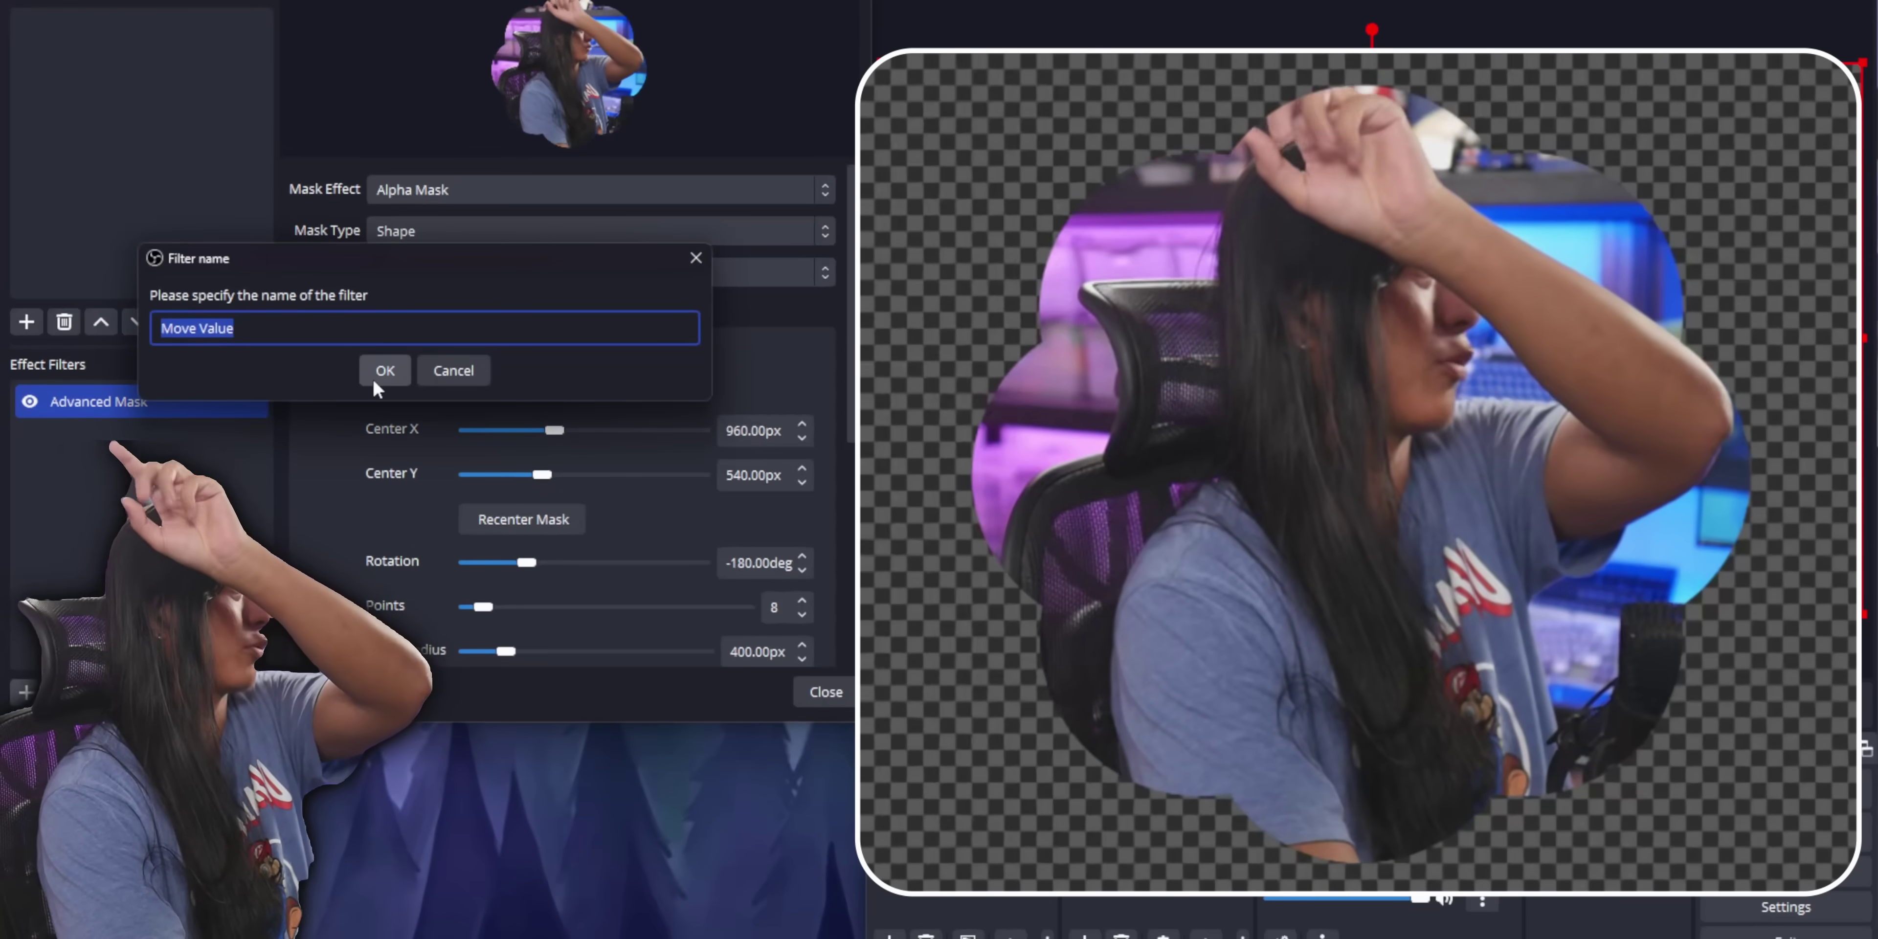
{"action": "left_click", "coordinate": [381, 371]}
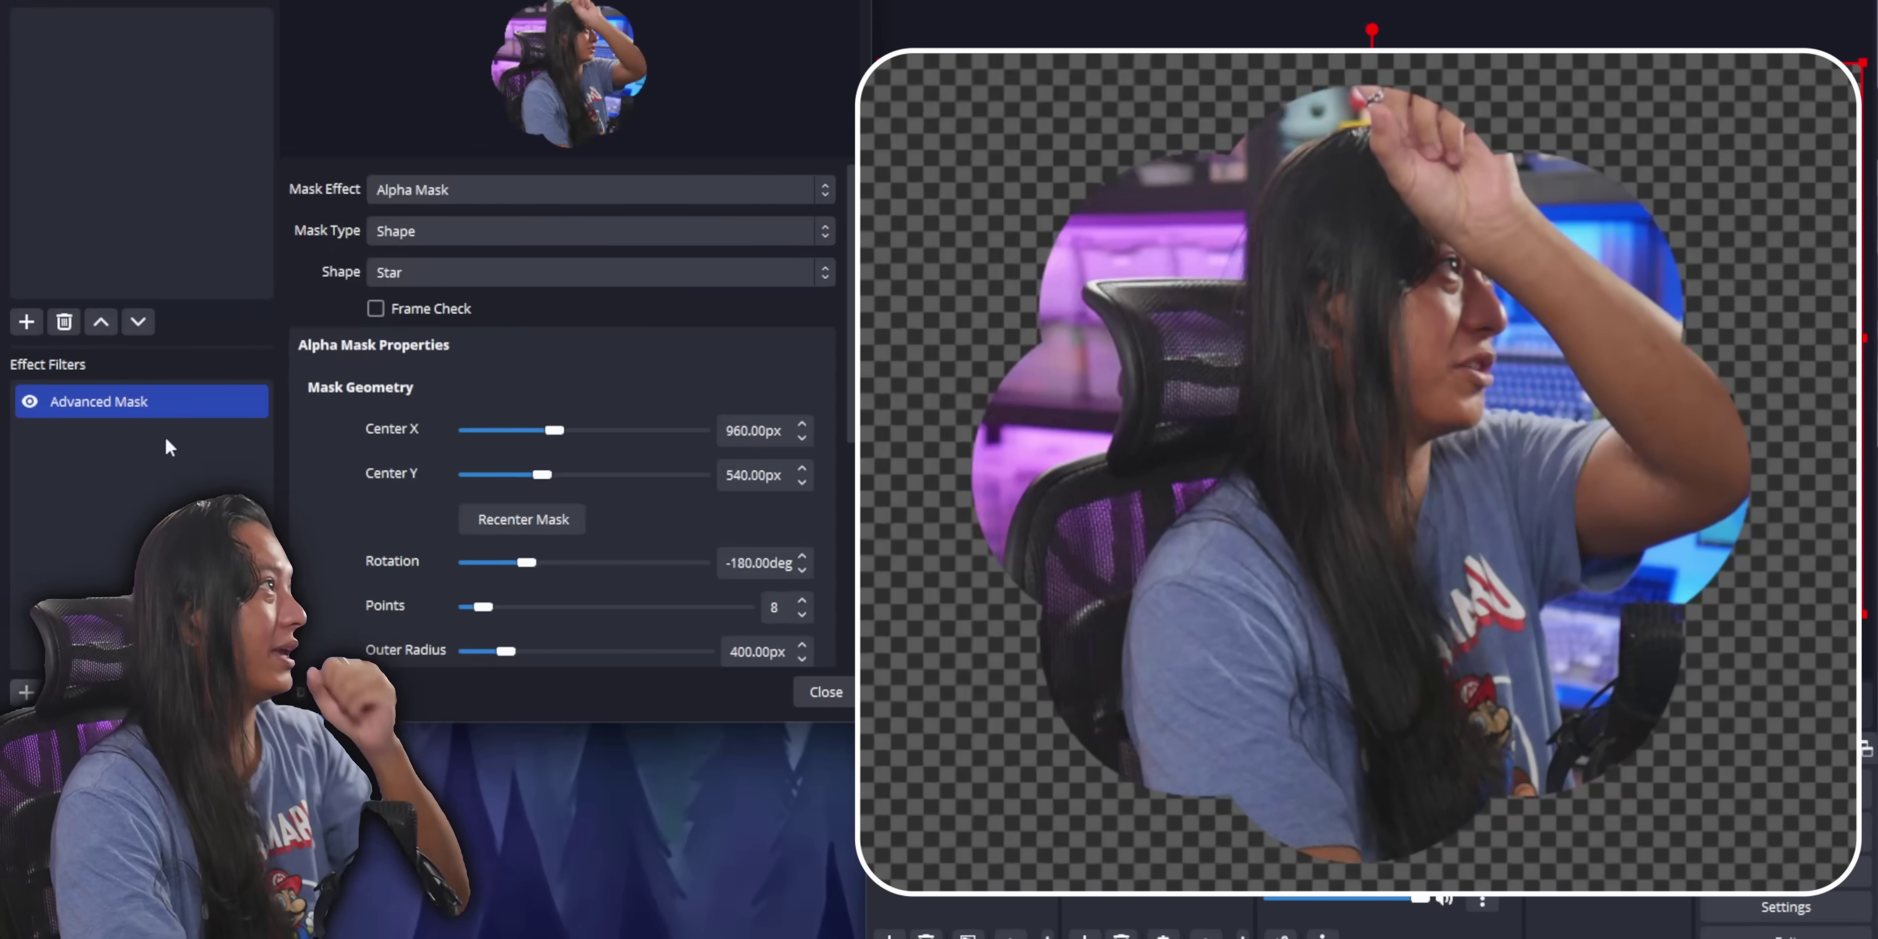
Step: Slightly adjust the star mask's rotation in the Advanced Mask filter and open the Move Value filter's settings
{"action": "left_click", "coordinate": [100, 394]}
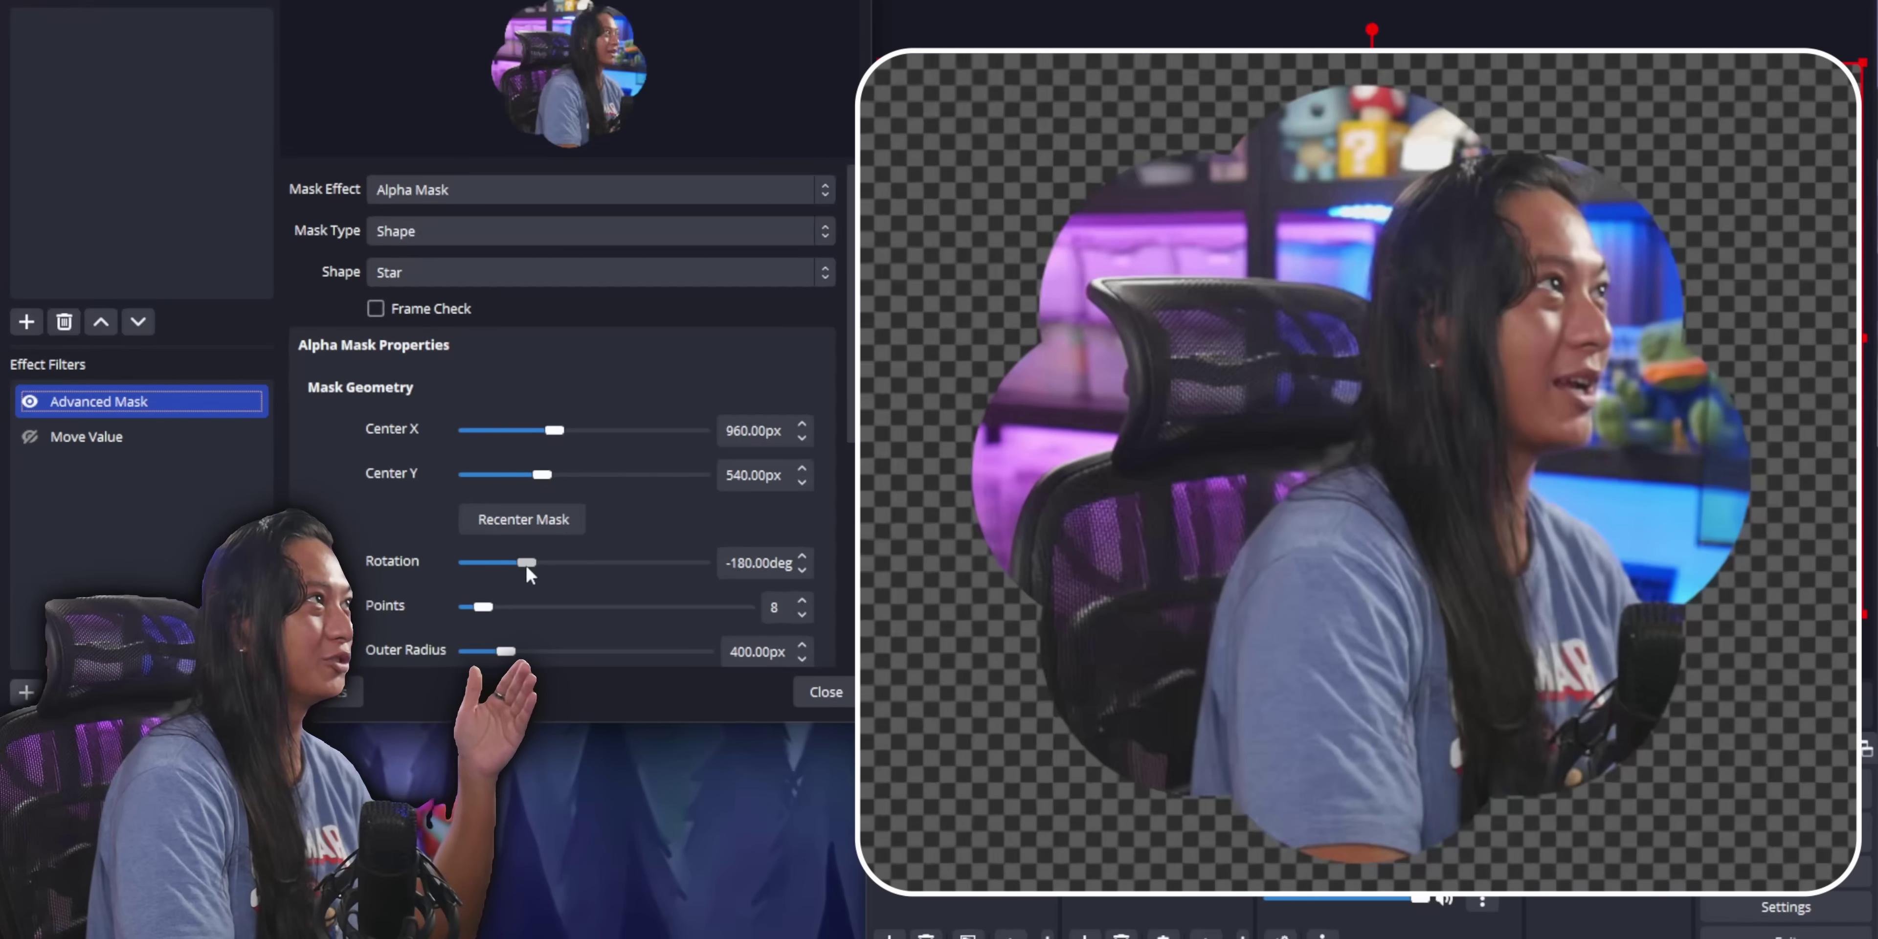
{"action": "mouse_move", "coordinate": [524, 563]}
{"action": "left_mouse_down"}
{"action": "mouse_move", "coordinate": [506, 563]}
{"action": "mouse_move", "coordinate": [523, 564]}
{"action": "left_mouse_up"}
{"action": "left_click", "coordinate": [86, 435]}
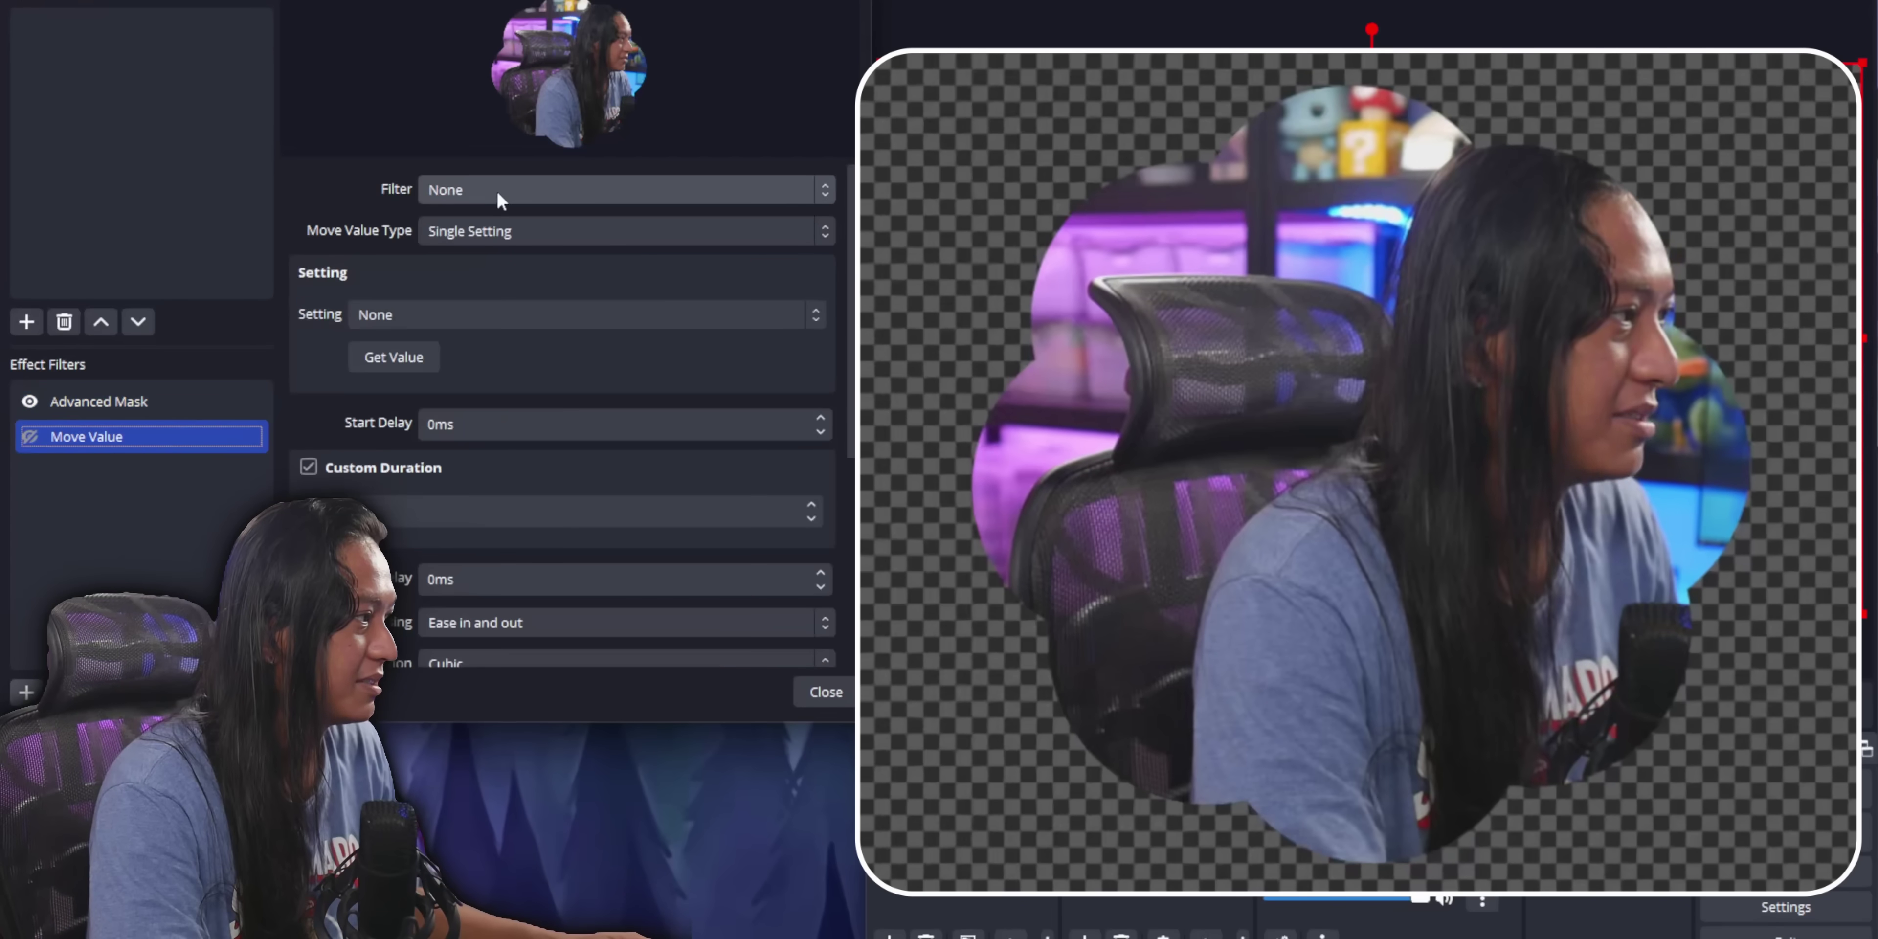
Step: Make the Move Value filter change the Advanced Mask filter's Rotation setting to a value of -360 degrees
{"action": "left_click", "coordinate": [498, 191]}
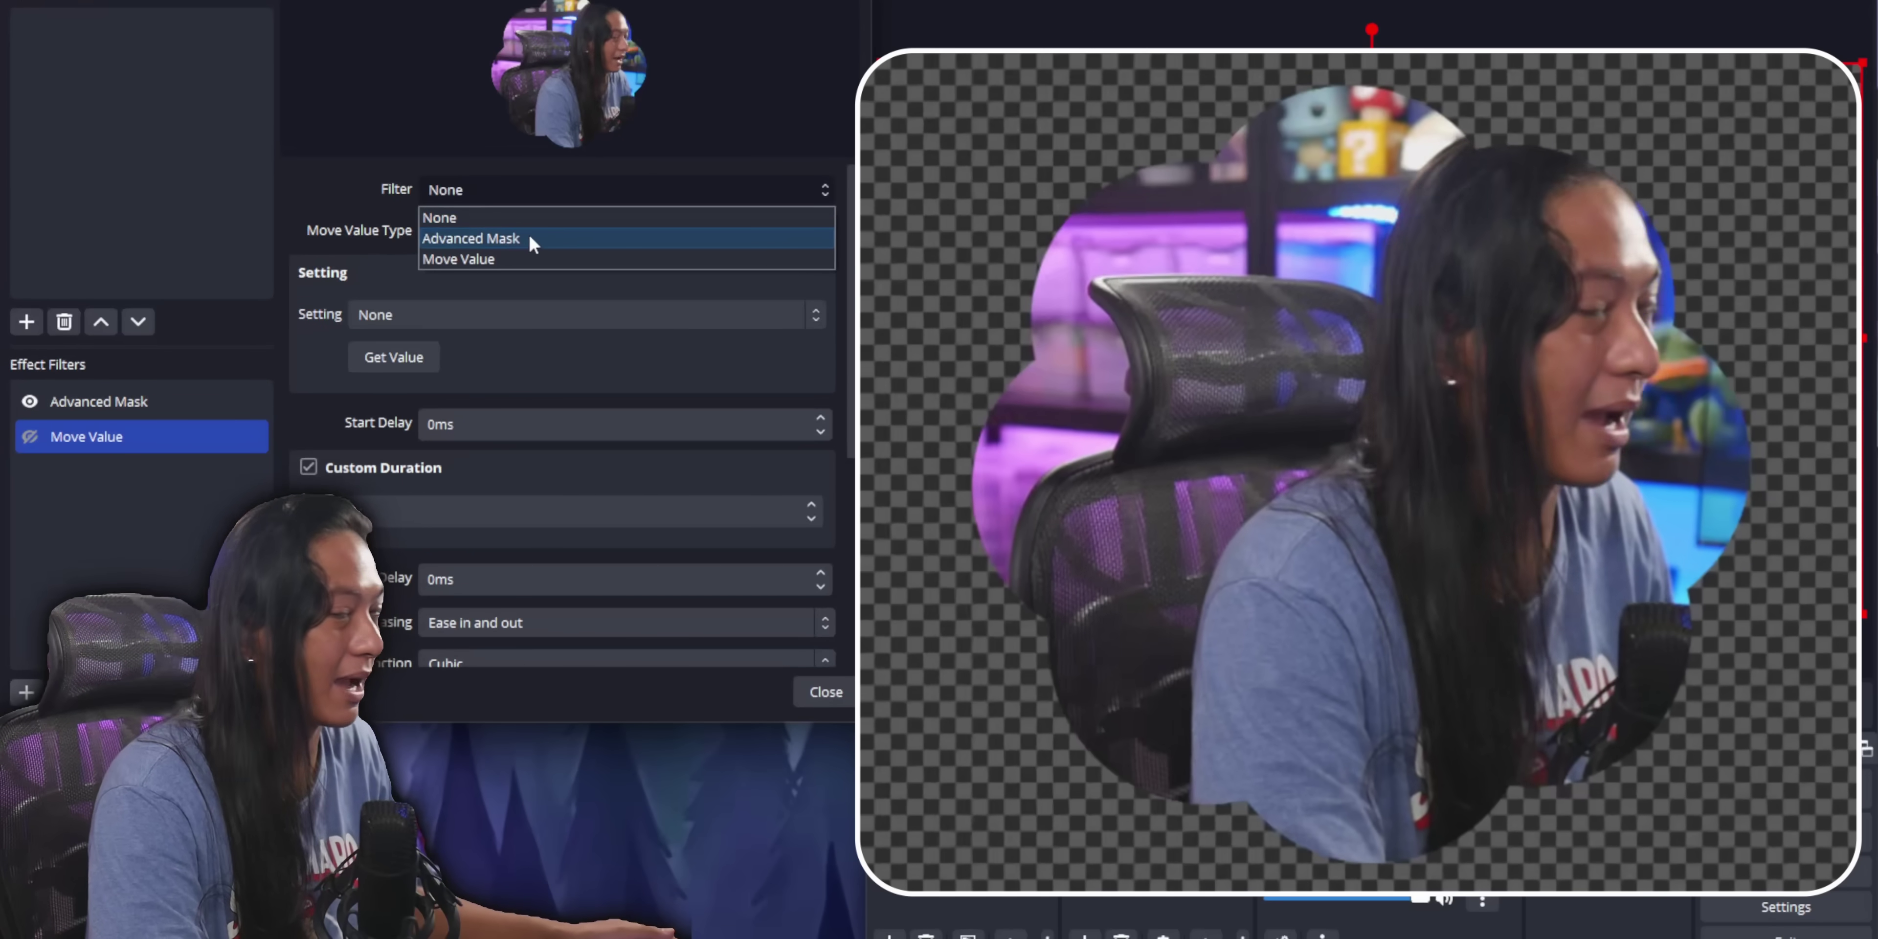
{"action": "left_click", "coordinate": [529, 238]}
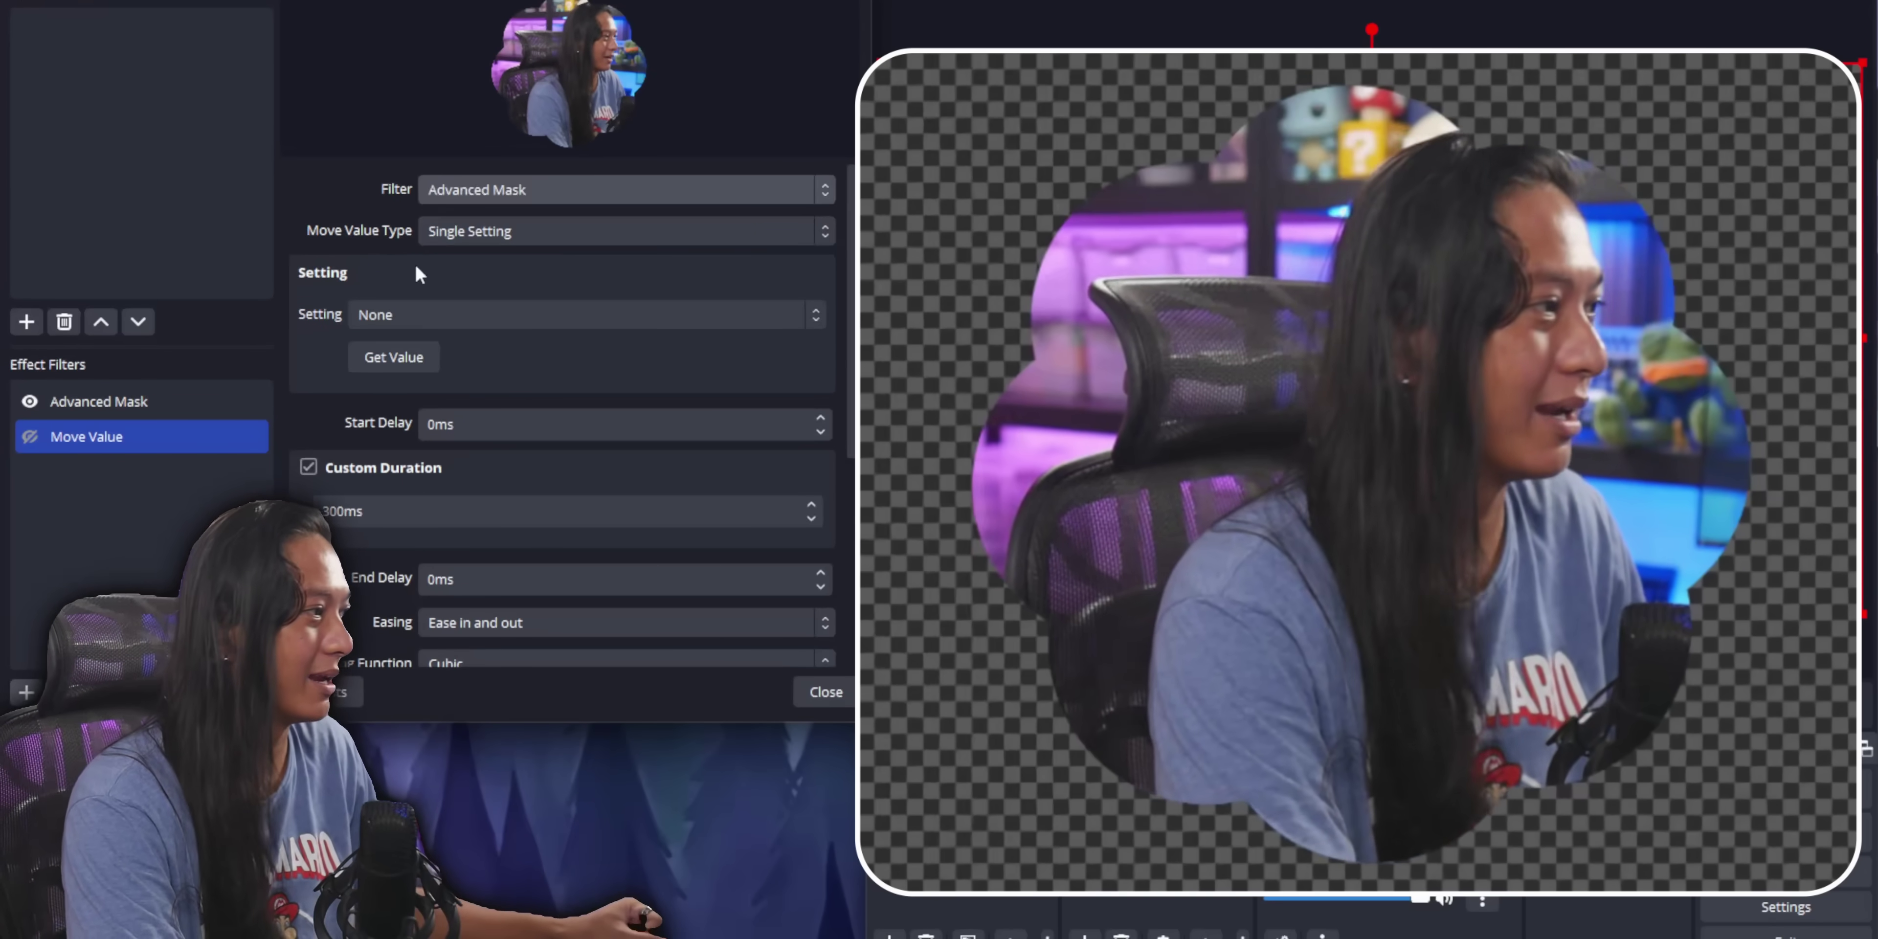
{"action": "left_click", "coordinate": [409, 317]}
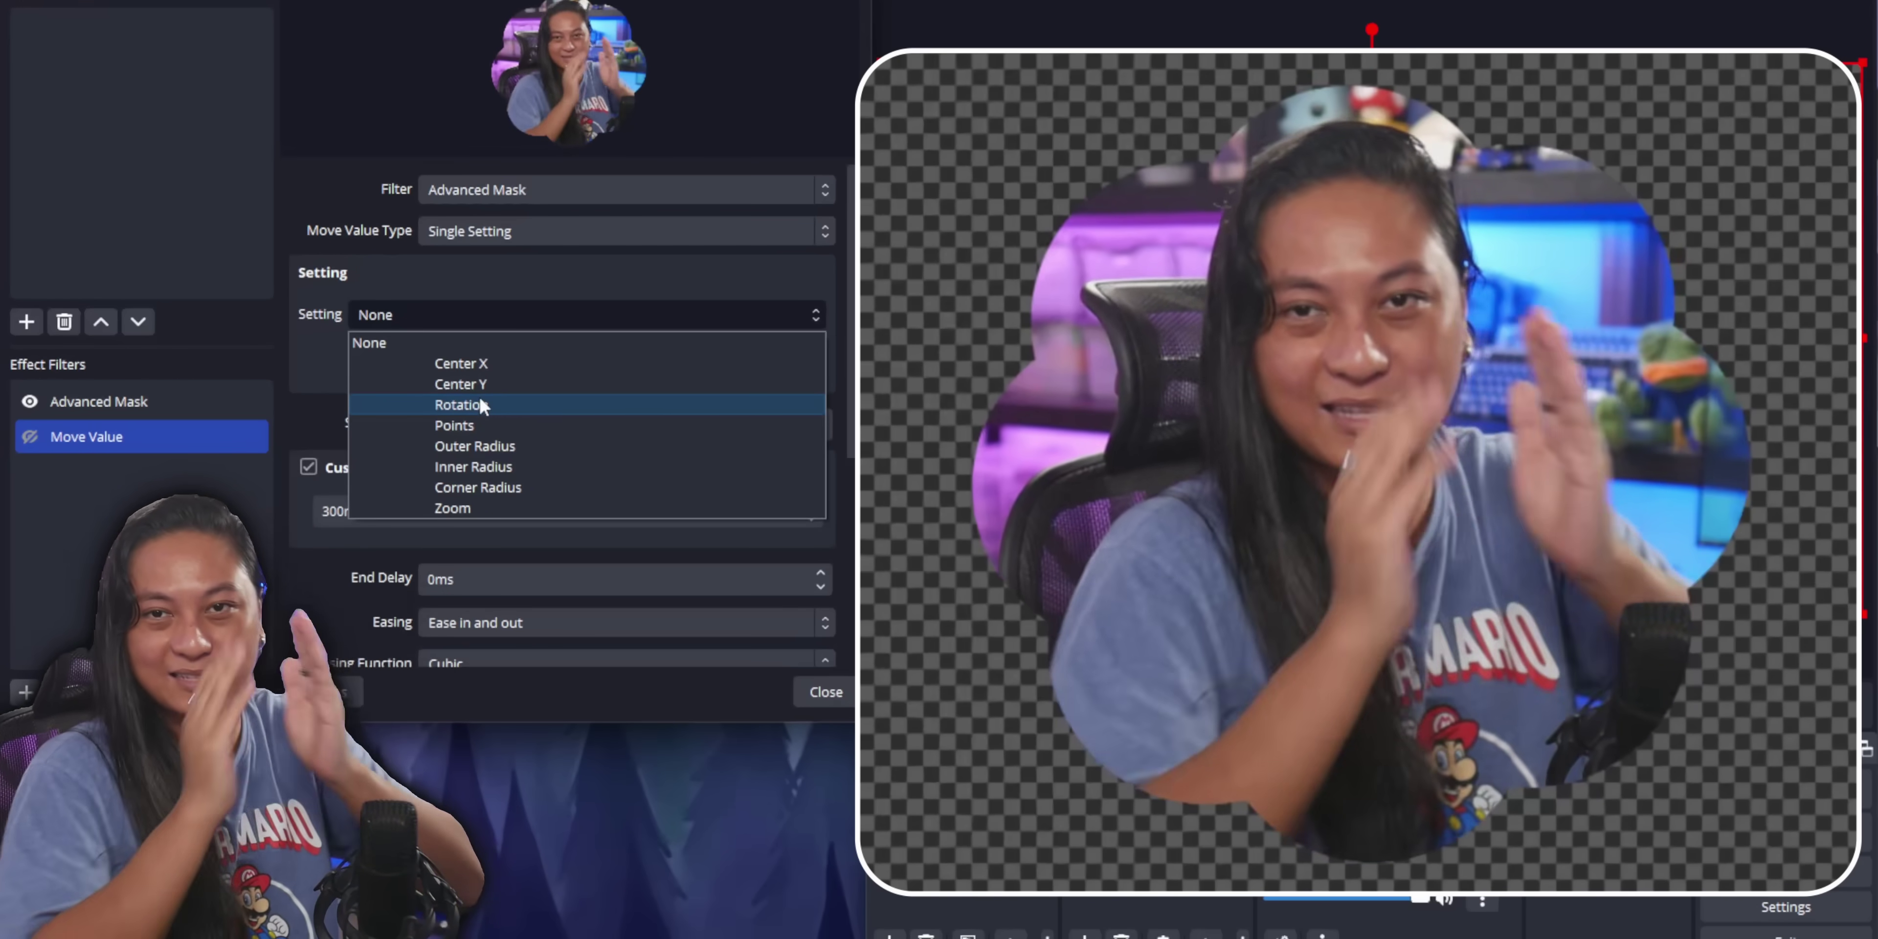
{"action": "left_click", "coordinate": [467, 404]}
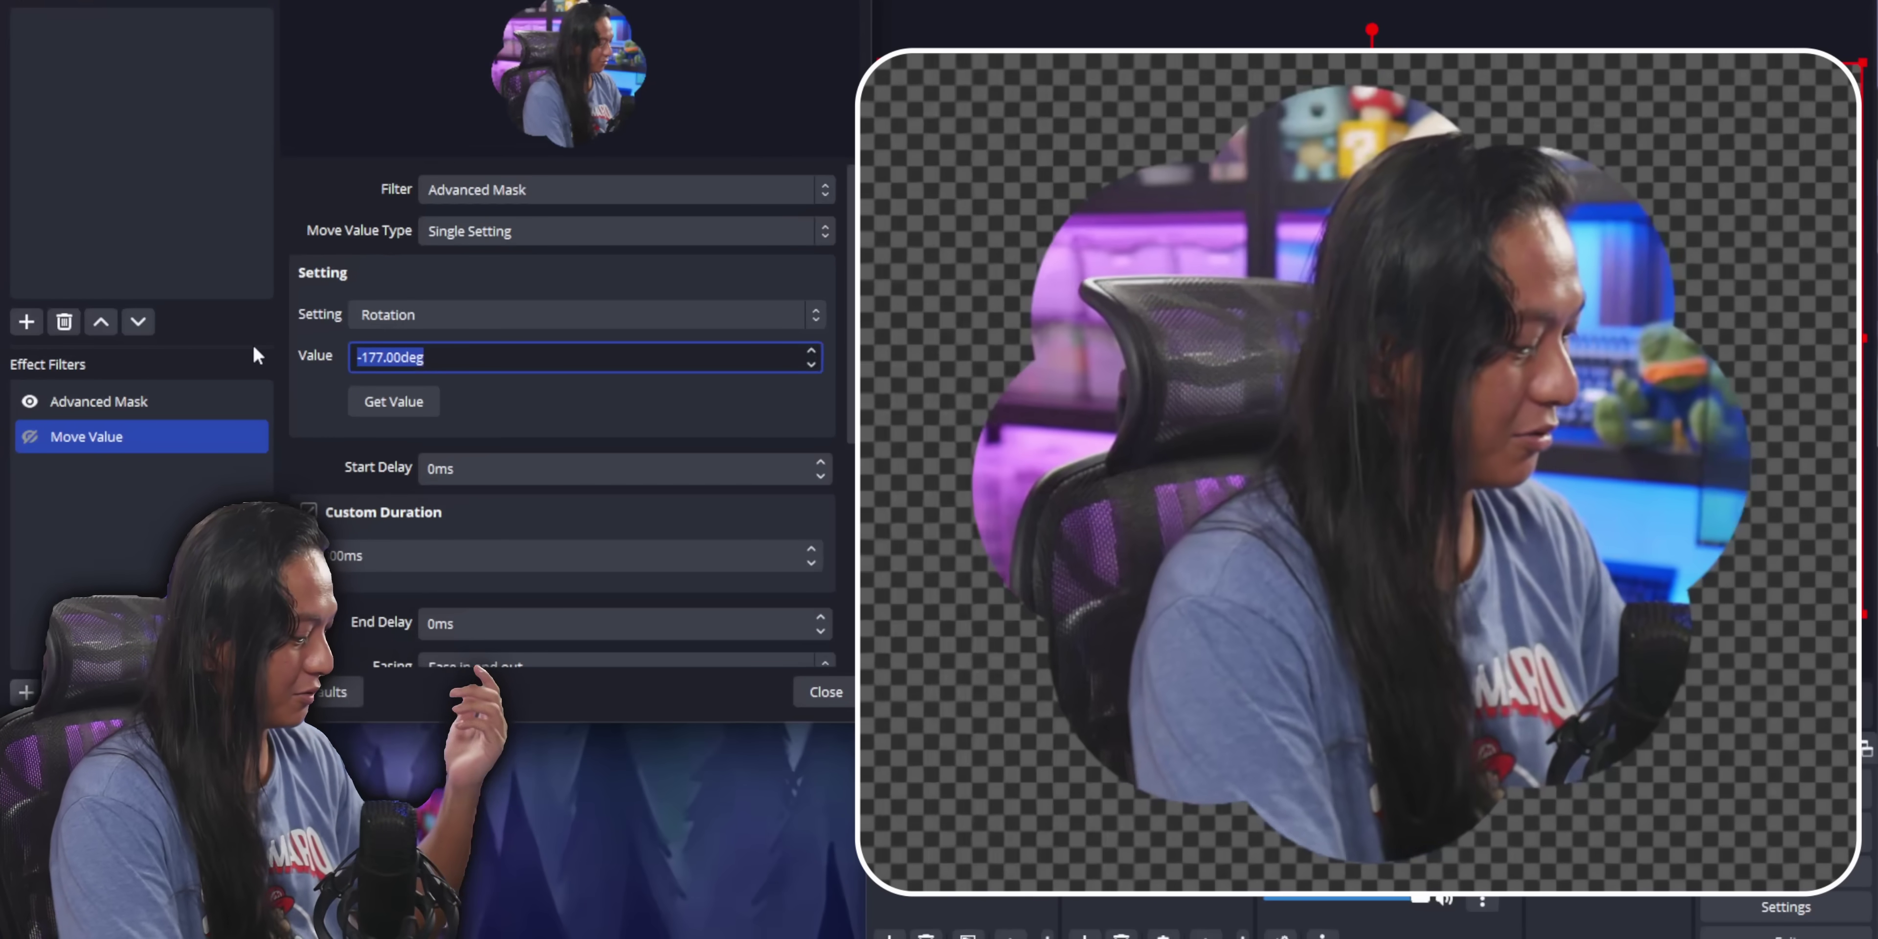
{"action": "type", "text": "-360"}
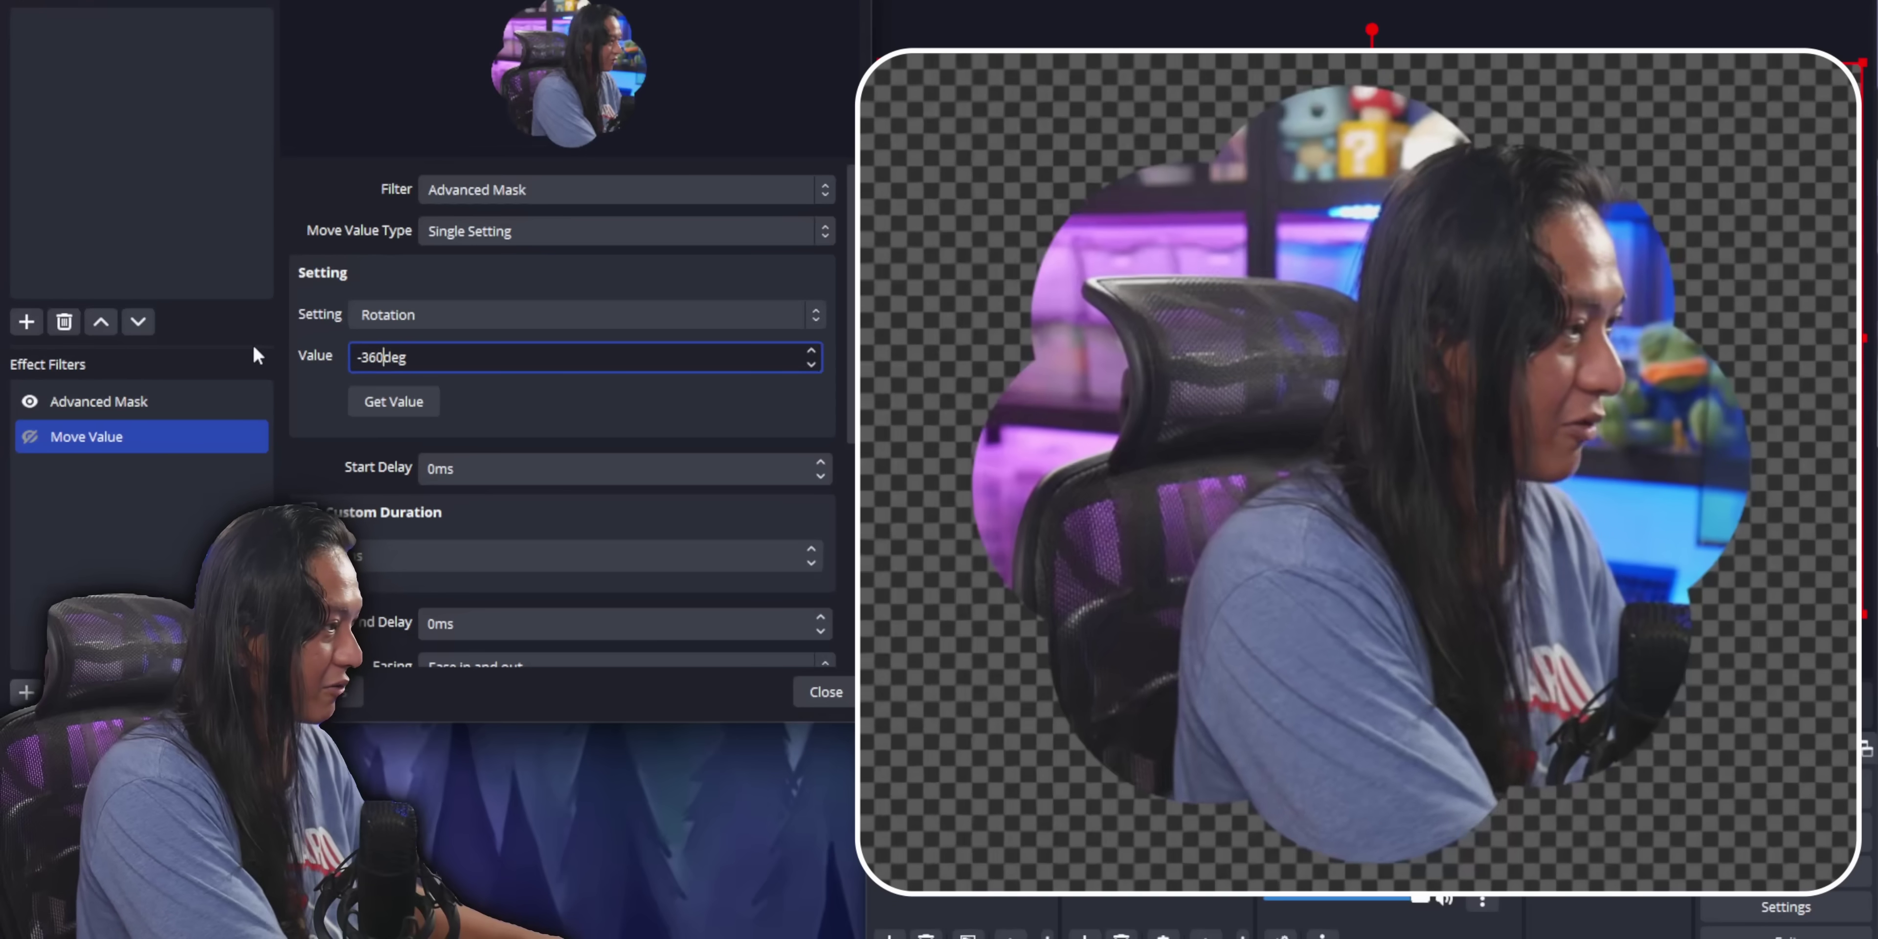
Step: Set the Move Value filter's custom duration to 3000 ms and enable the filter to run the rotation
{"action": "left_click", "coordinate": [312, 510]}
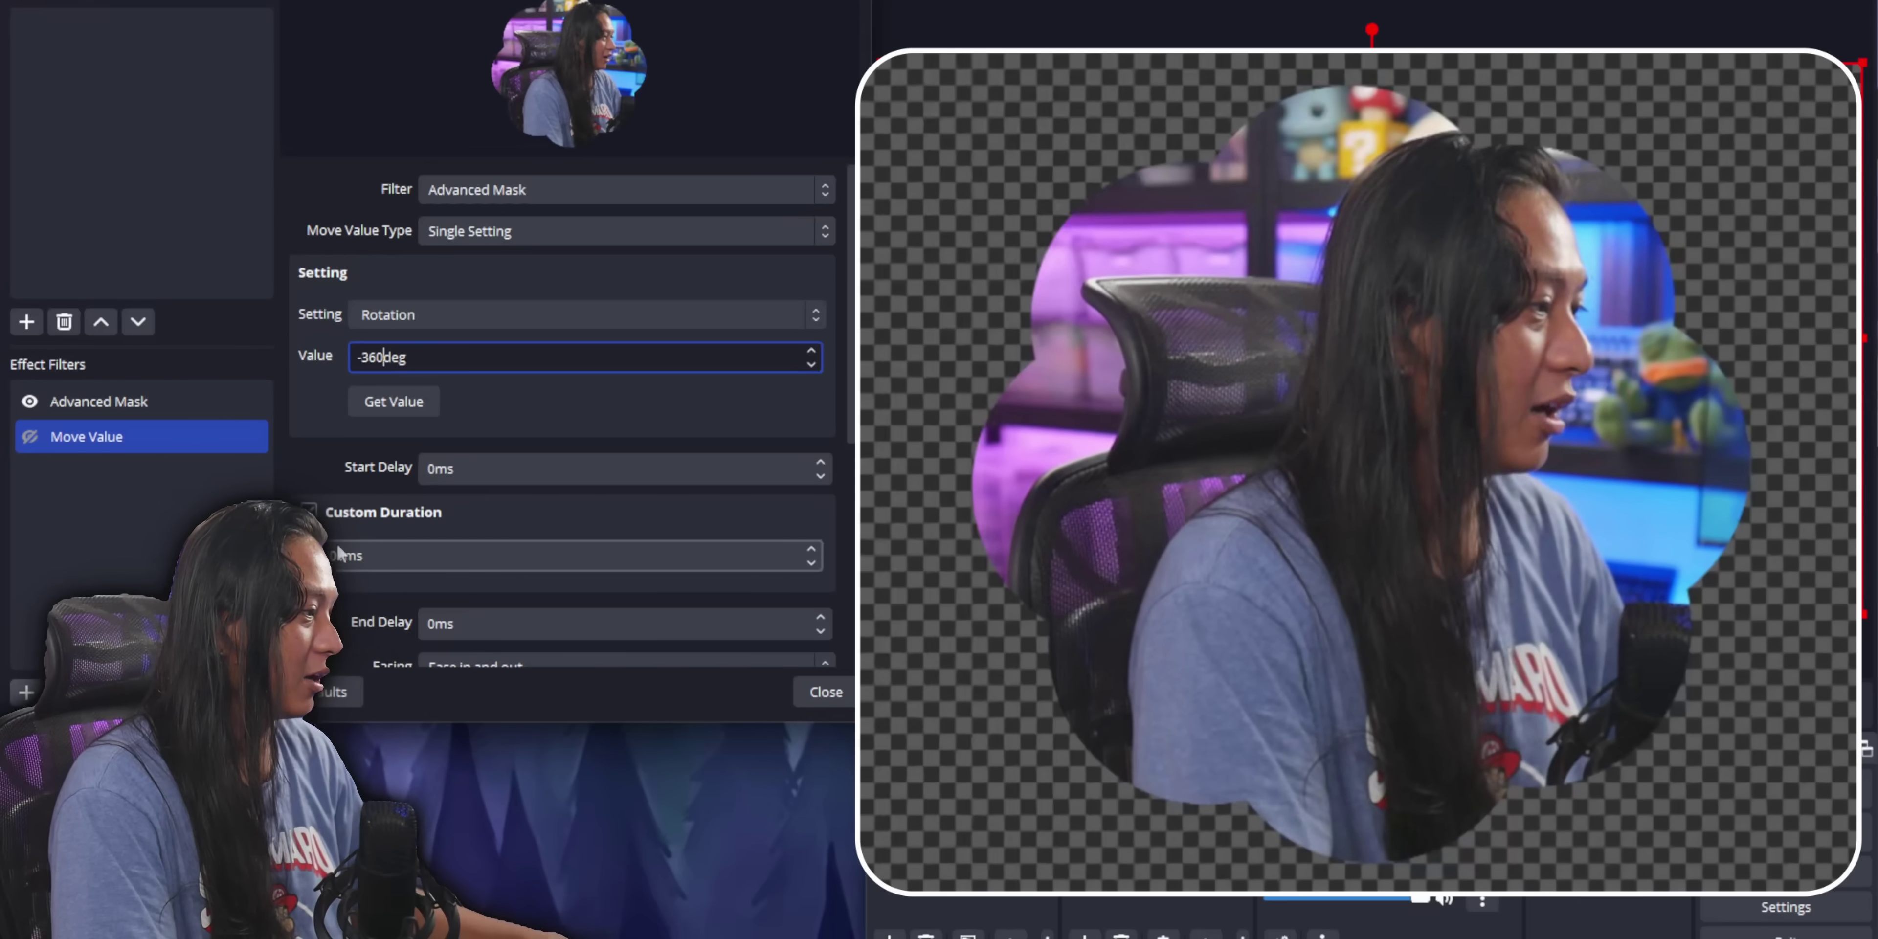
{"action": "left_click", "coordinate": [338, 558]}
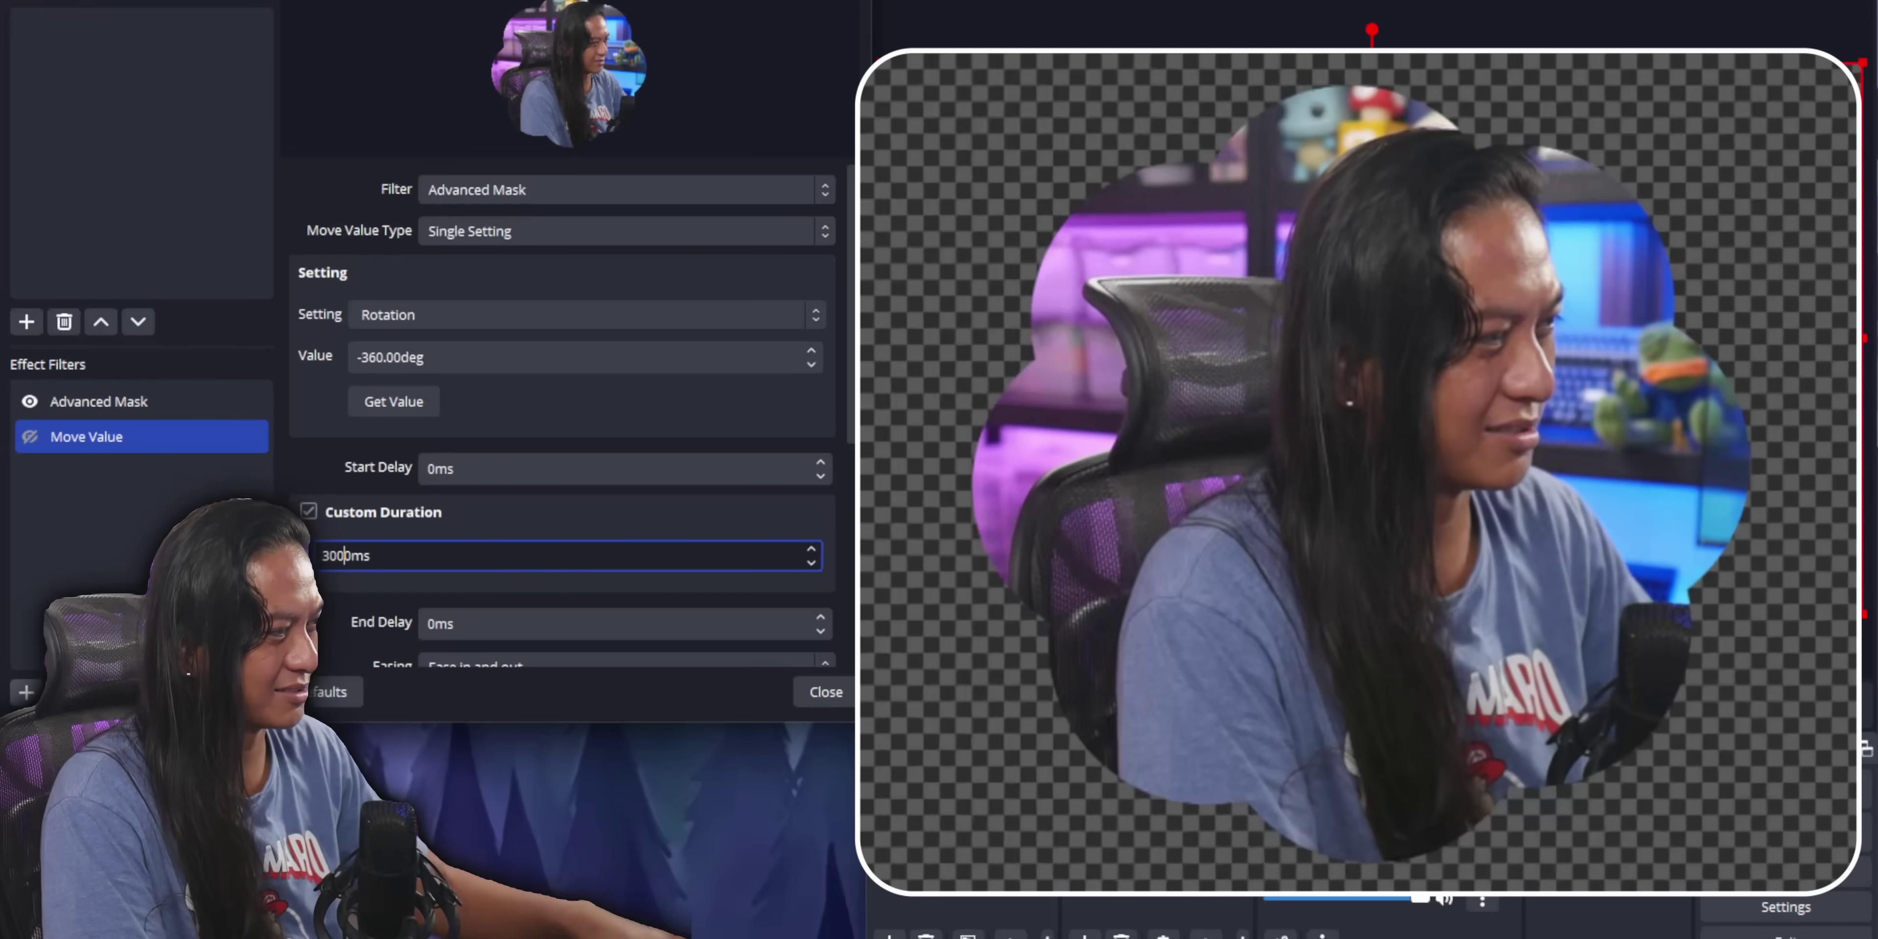
{"action": "left_click", "coordinate": [30, 436]}
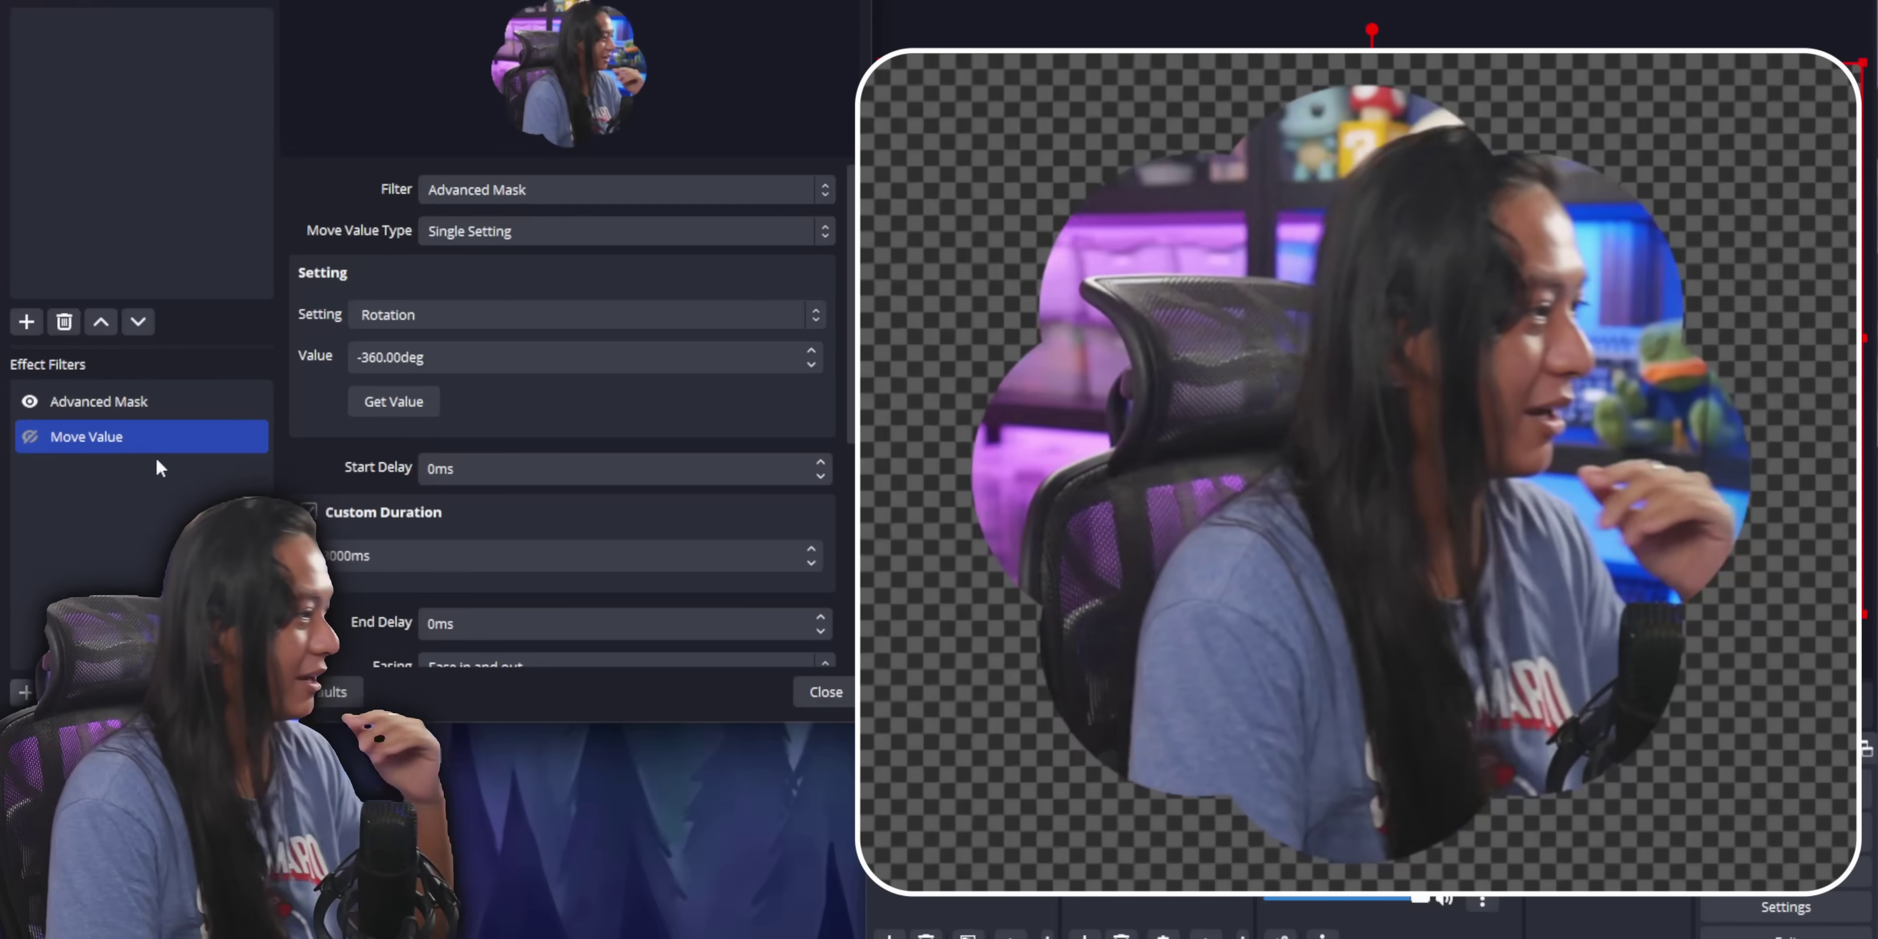
Step: Duplicate the Move Value filter, keeping the suggested name
{"action": "right_click", "coordinate": [117, 435]}
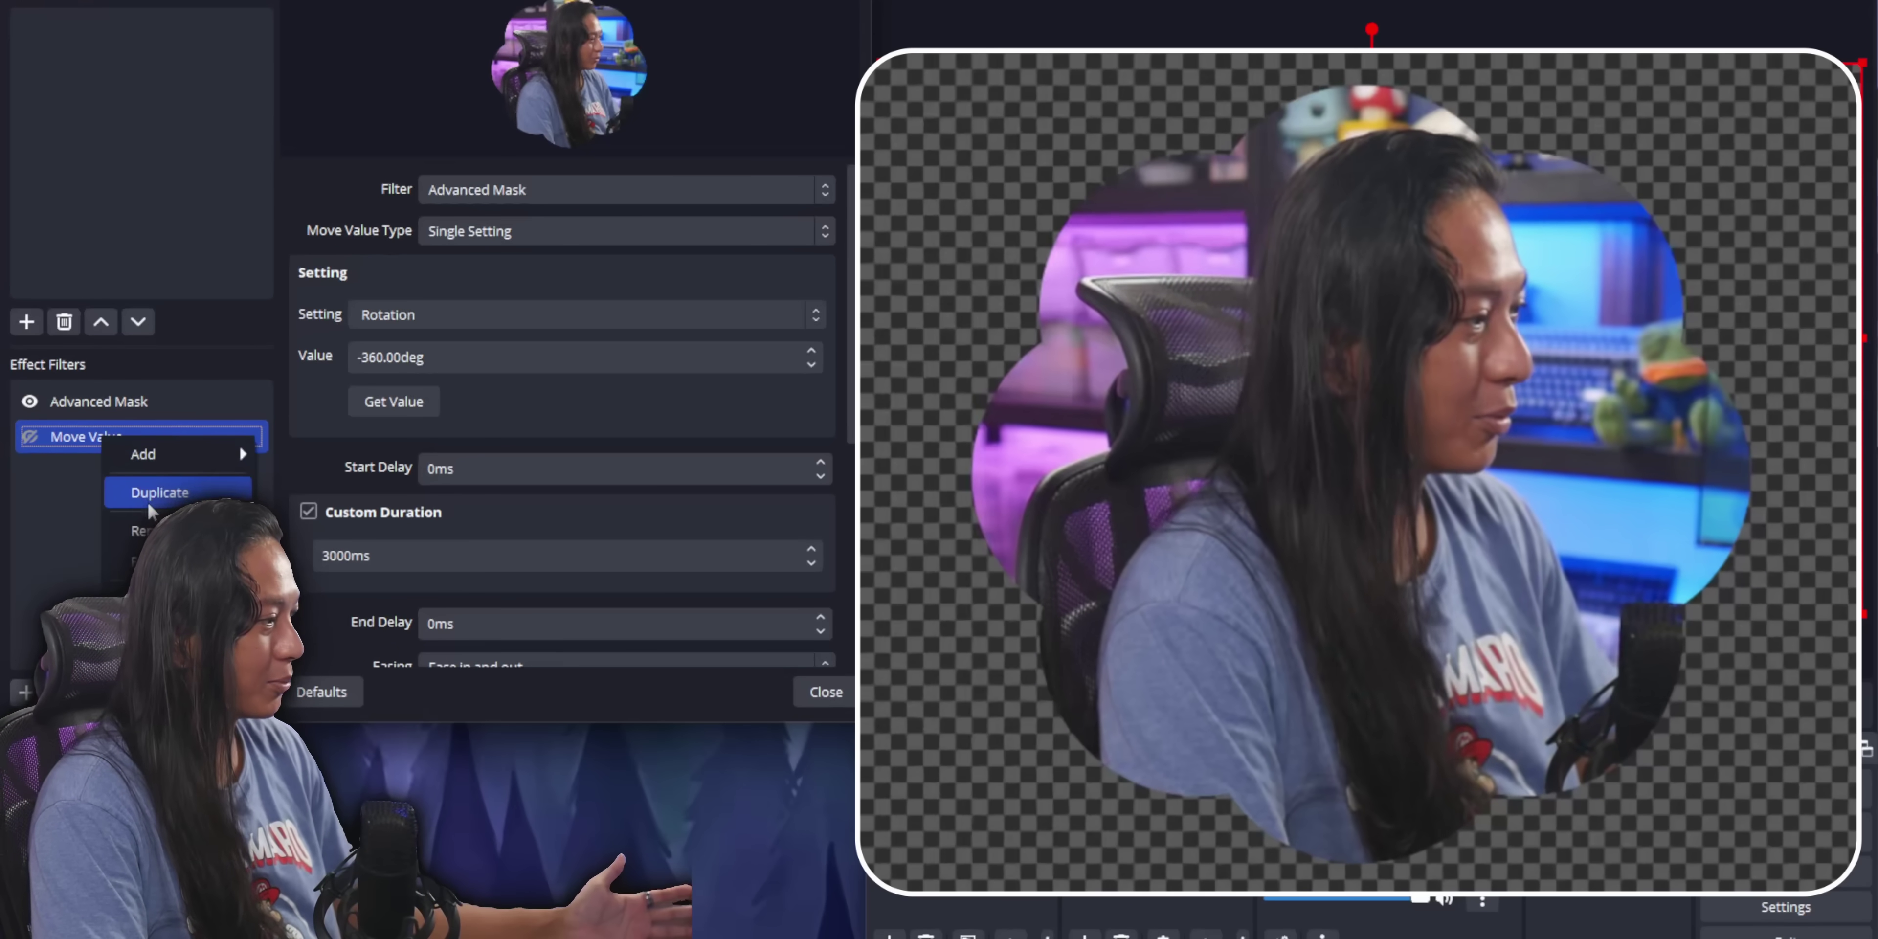
{"action": "left_click", "coordinate": [151, 493]}
{"action": "key", "text": "Escape"}
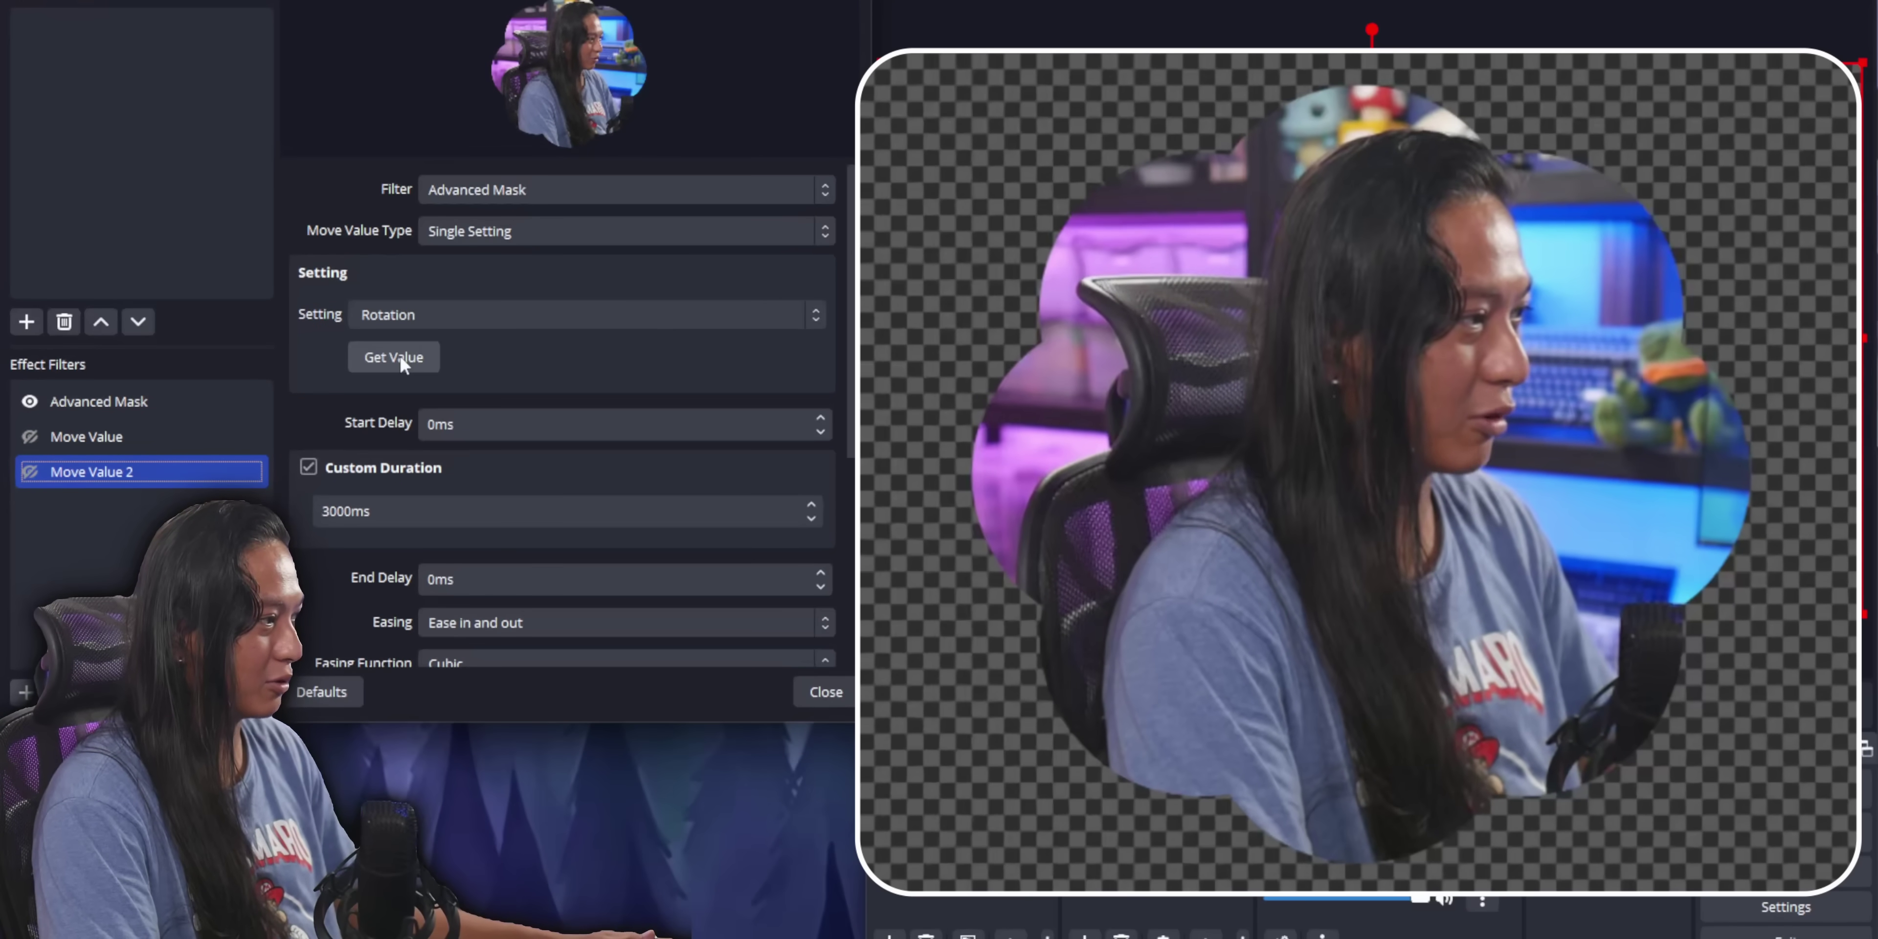
Step: Set the Move Value 2 filter's Rotation value to 0 degrees and its custom duration to 0 ms
{"action": "left_click", "coordinate": [474, 314]}
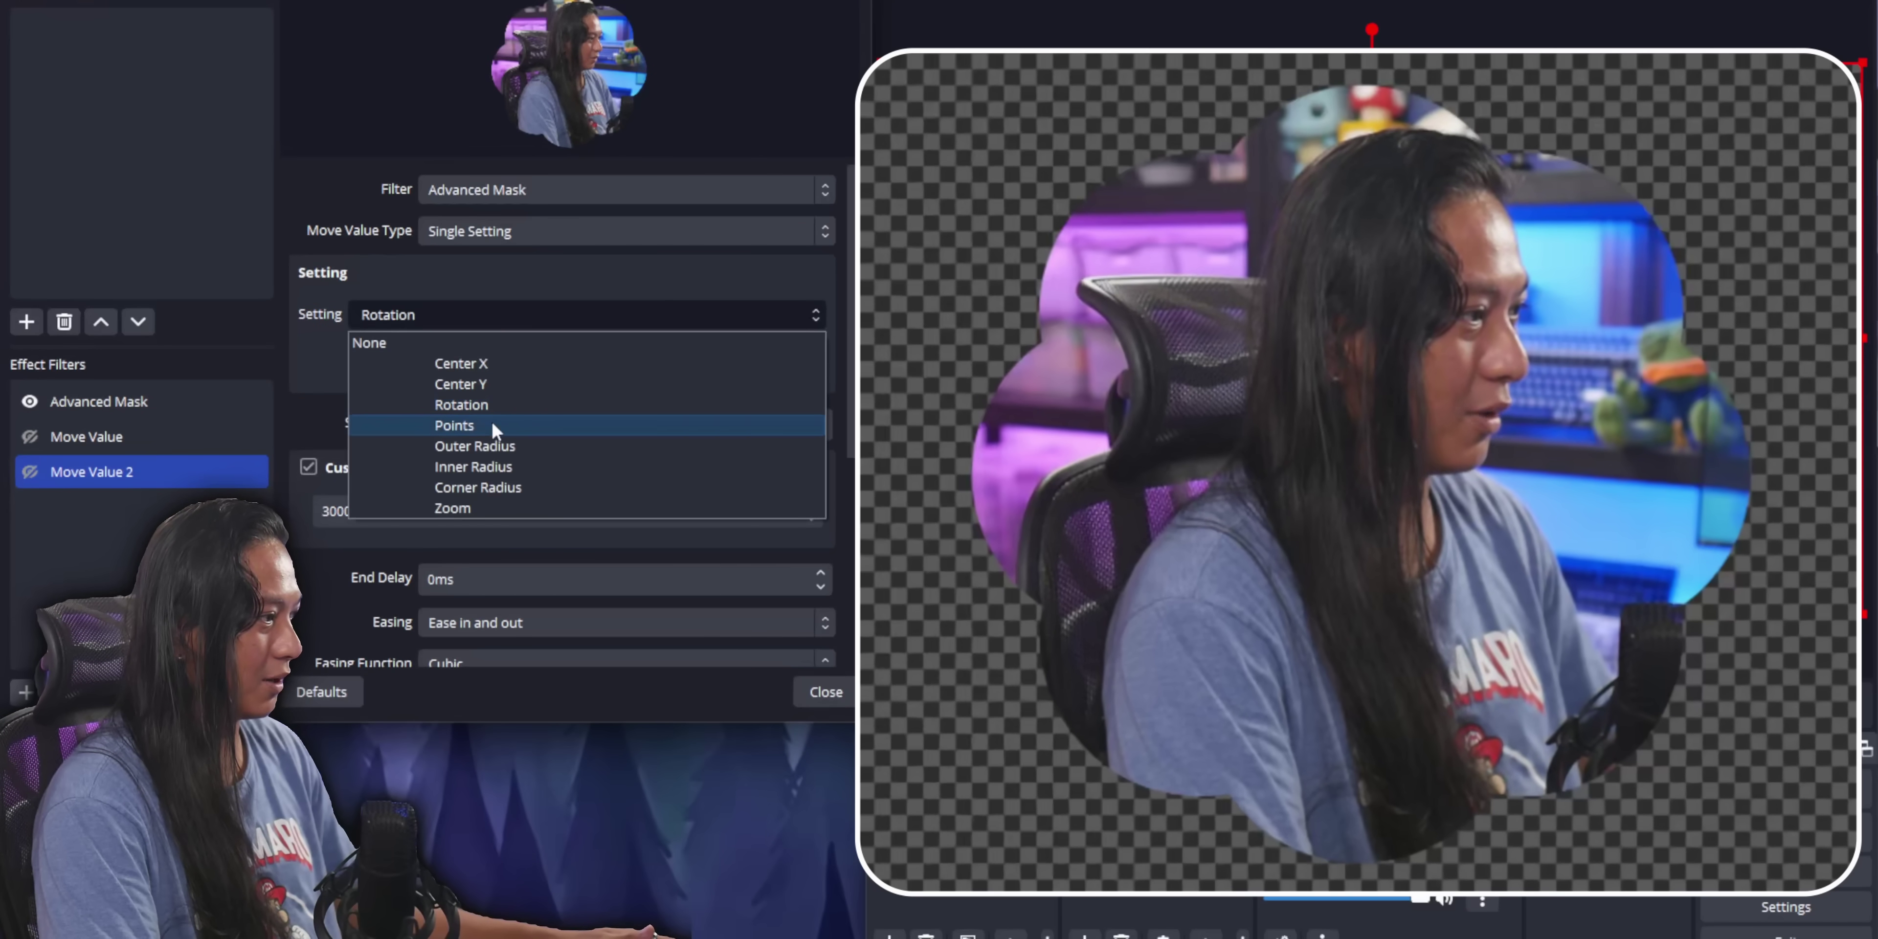
{"action": "left_click", "coordinate": [453, 403]}
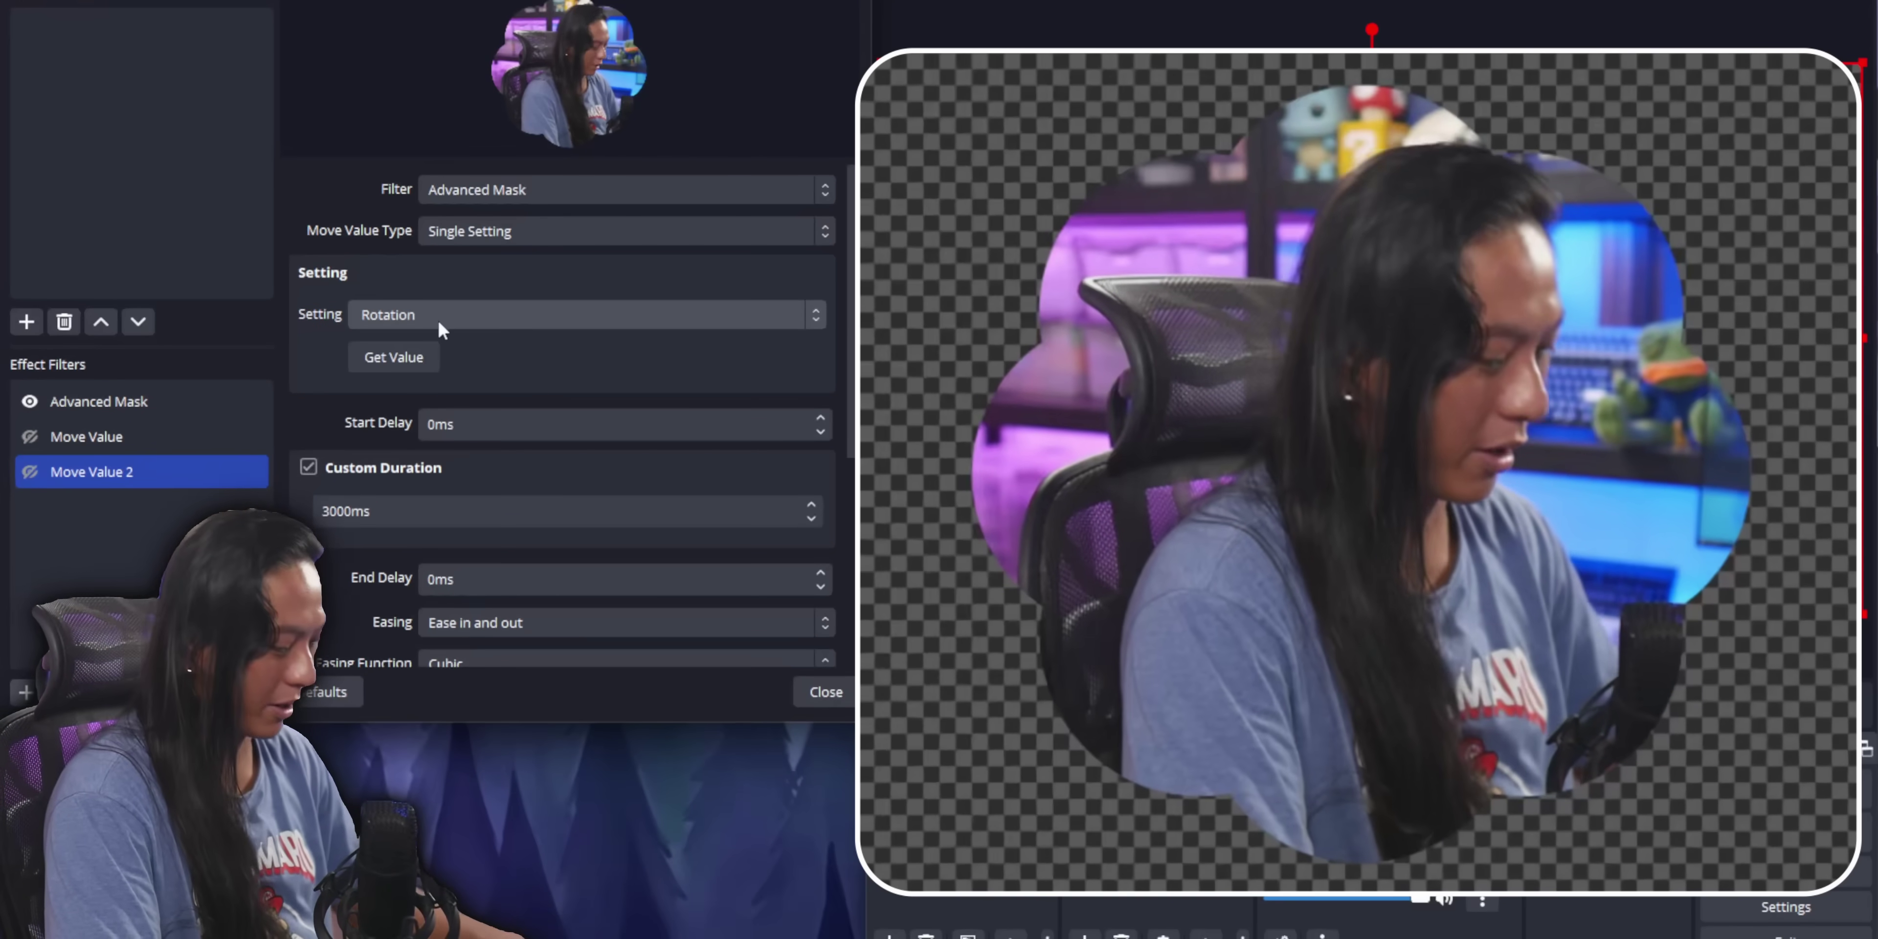
{"action": "scroll", "coordinate": [423, 325], "scroll_direction": "down", "scroll_amount": 1}
{"action": "key", "text": "Tab"}
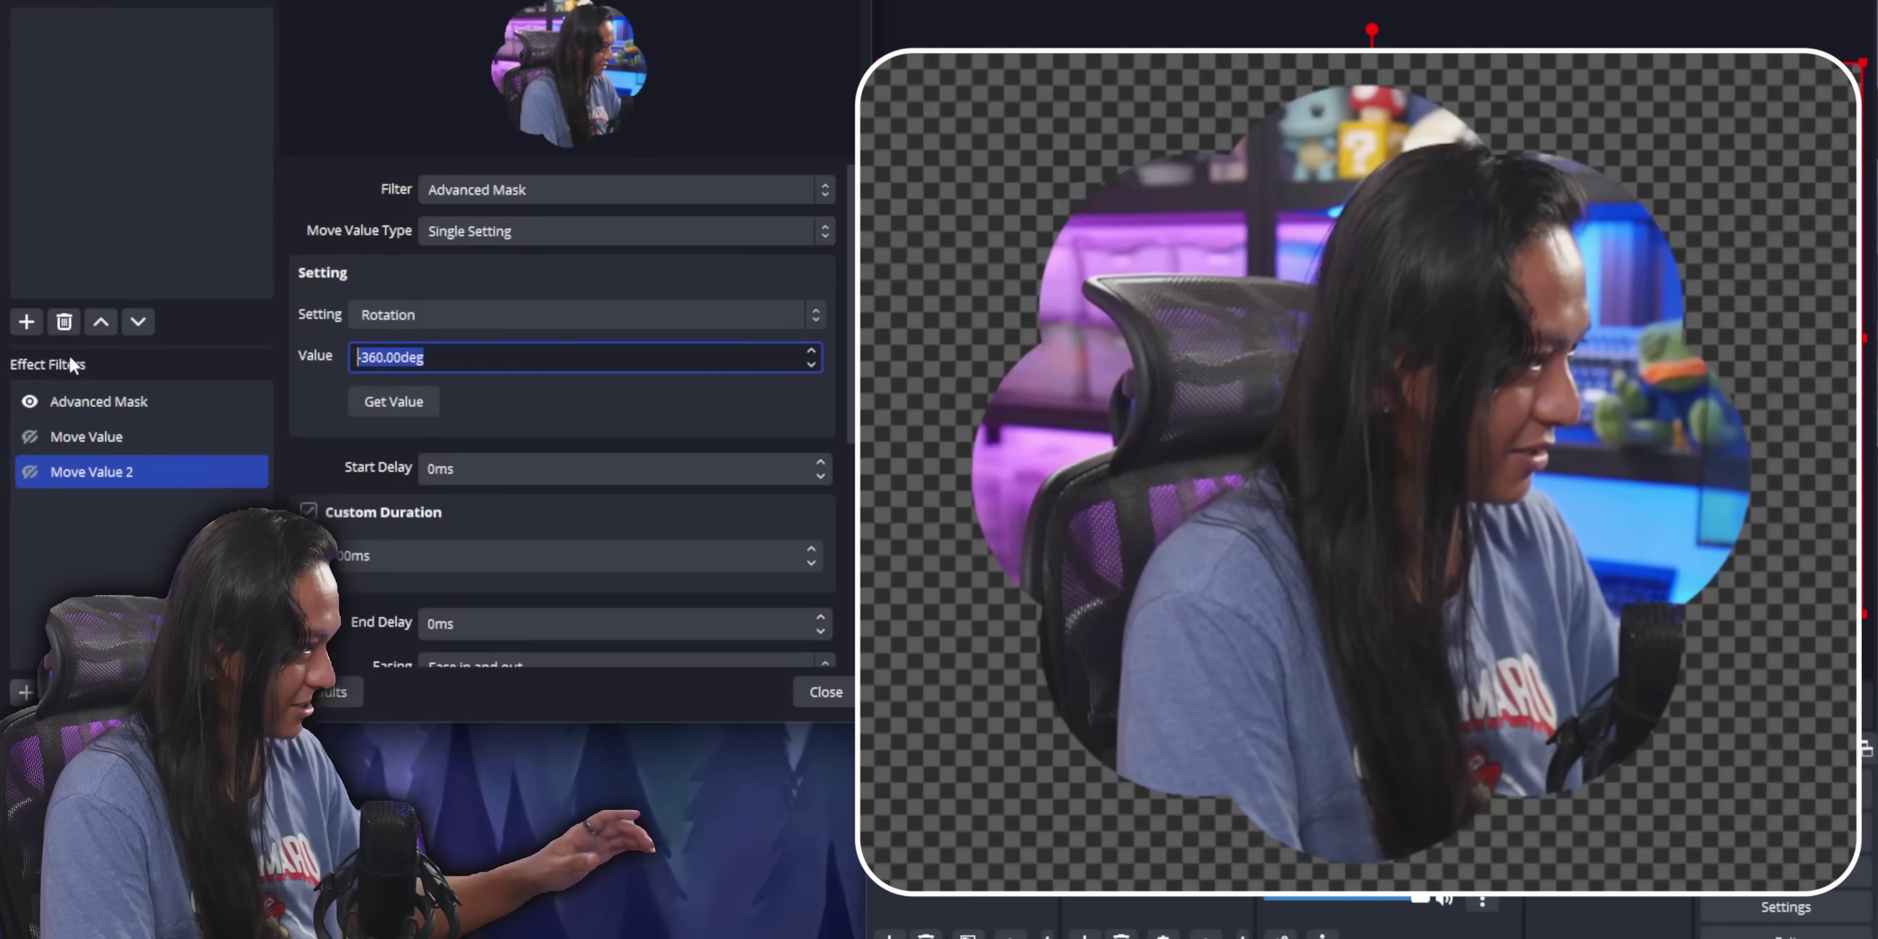
{"action": "left_click", "coordinate": [168, 471]}
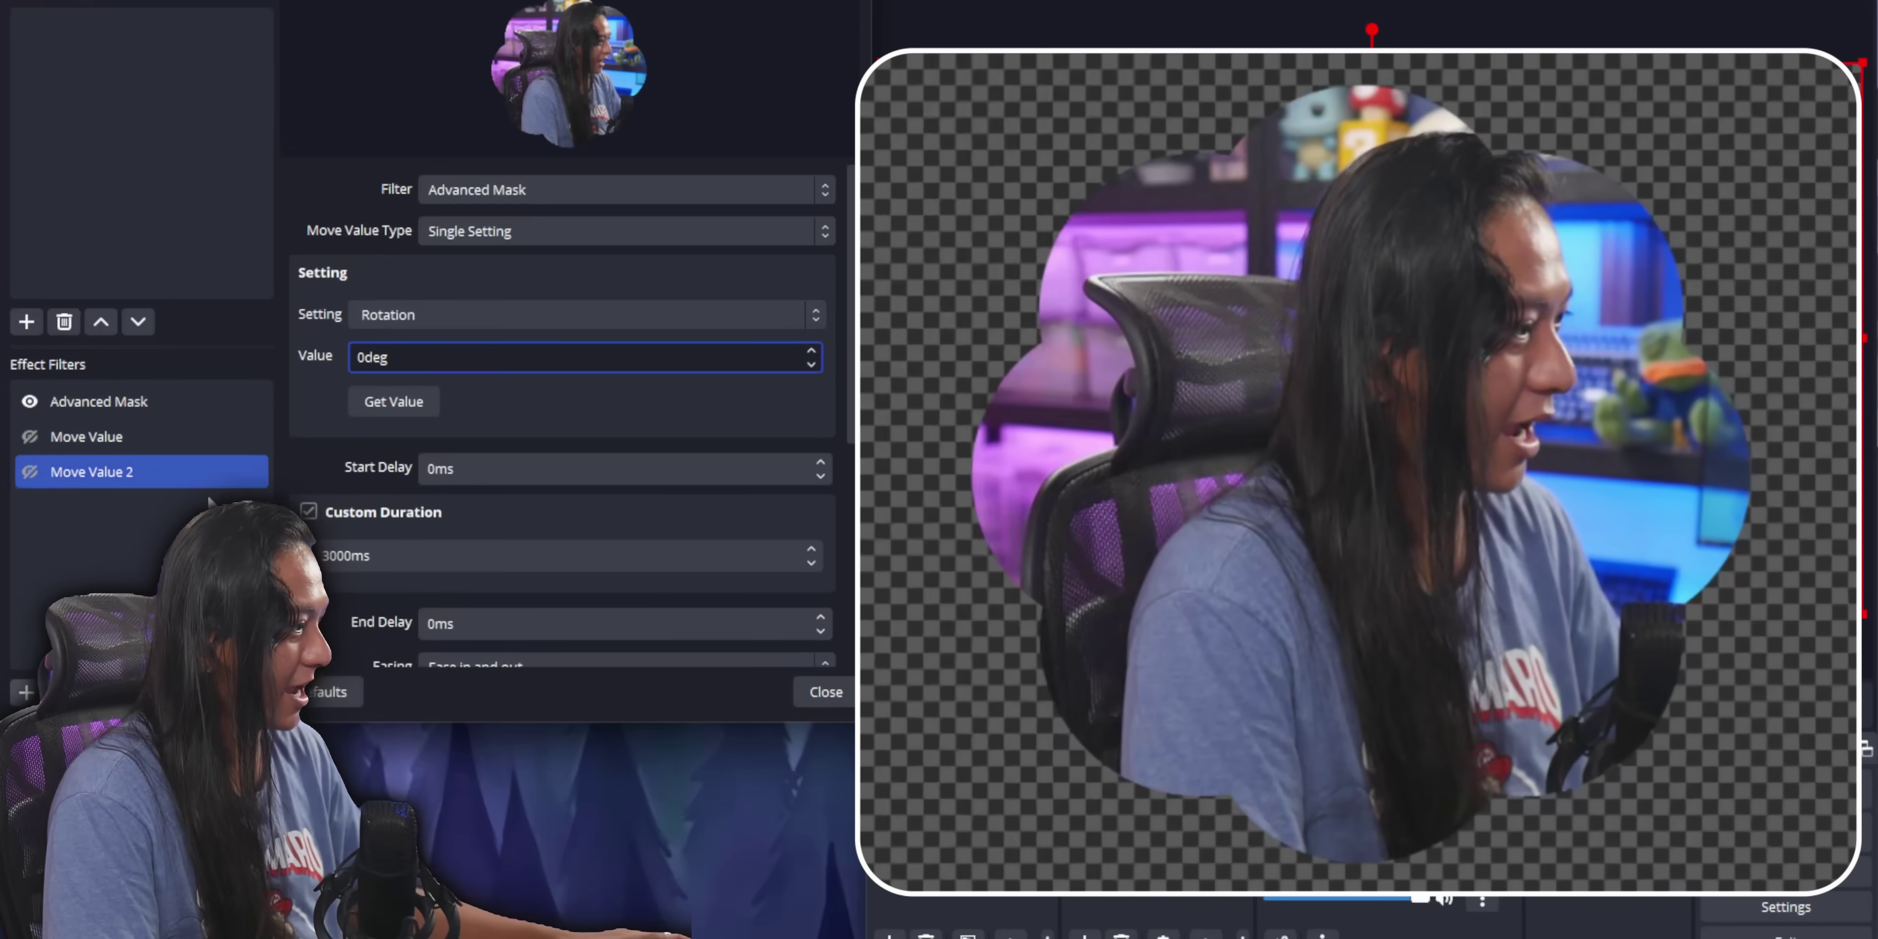
{"action": "double_click", "coordinate": [403, 549]}
{"action": "type", "text": "0"}
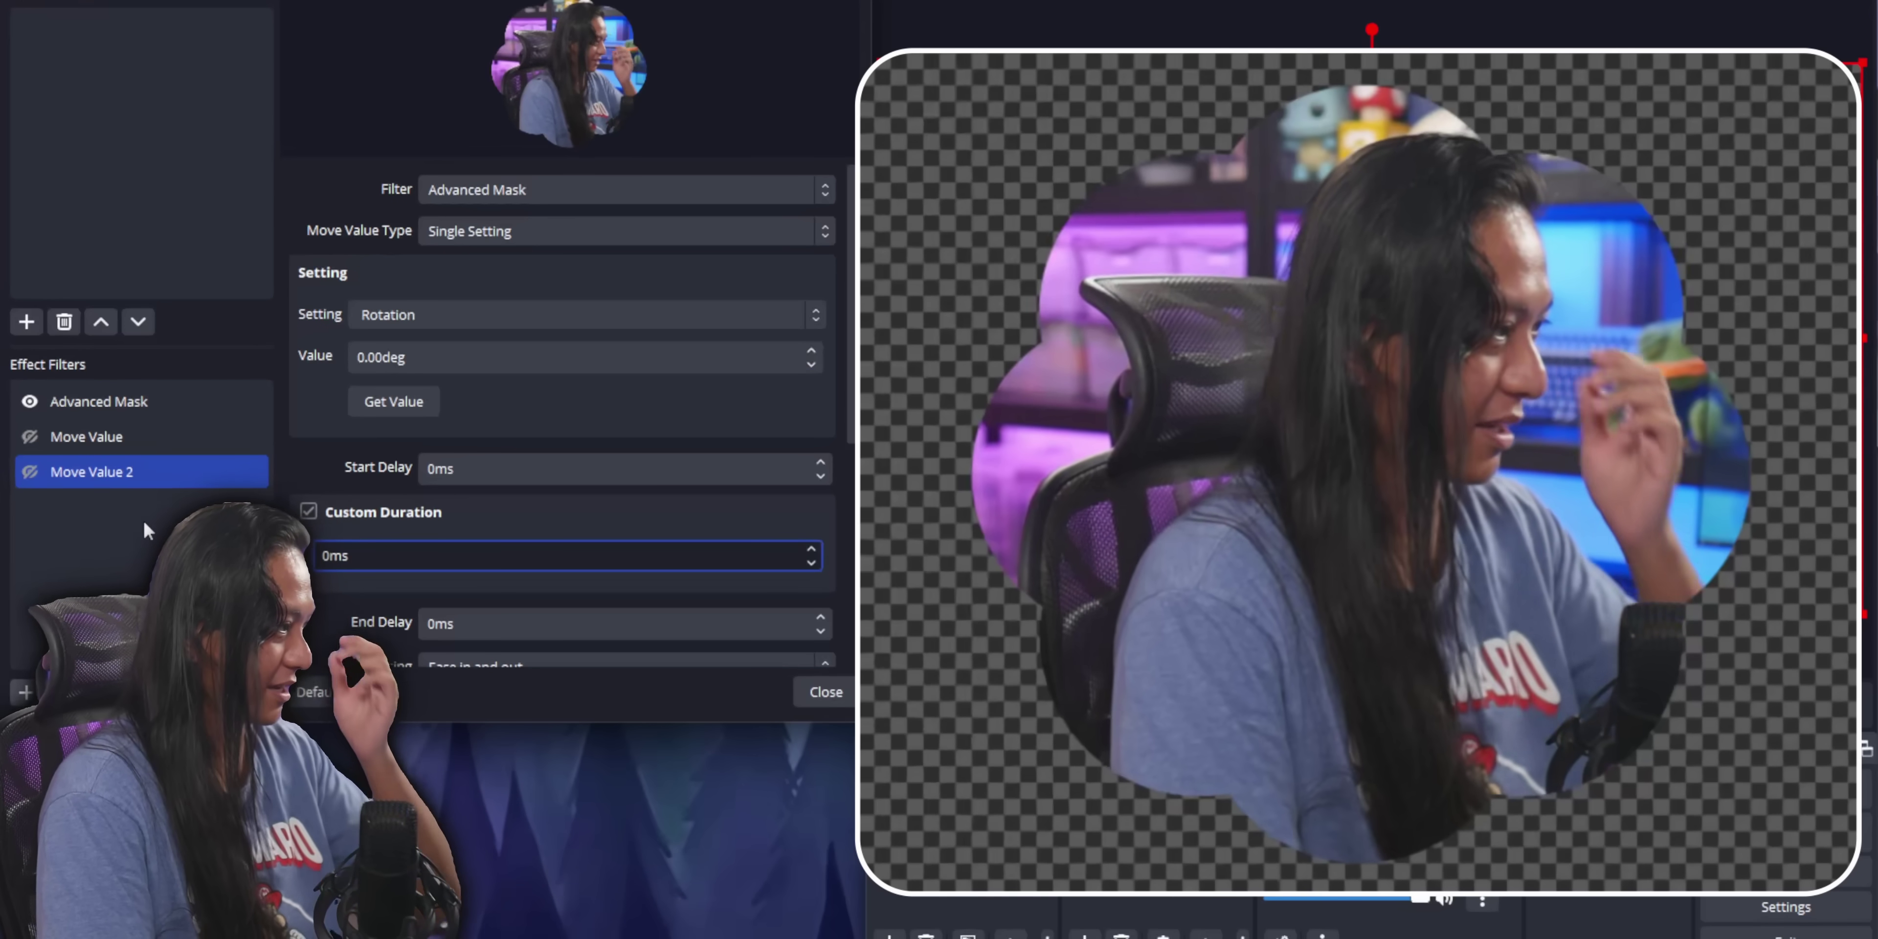
Step: Set the Next Move of the first Move Value filter to Move Value 2
{"action": "left_click", "coordinate": [157, 434], "text": "ctrl"}
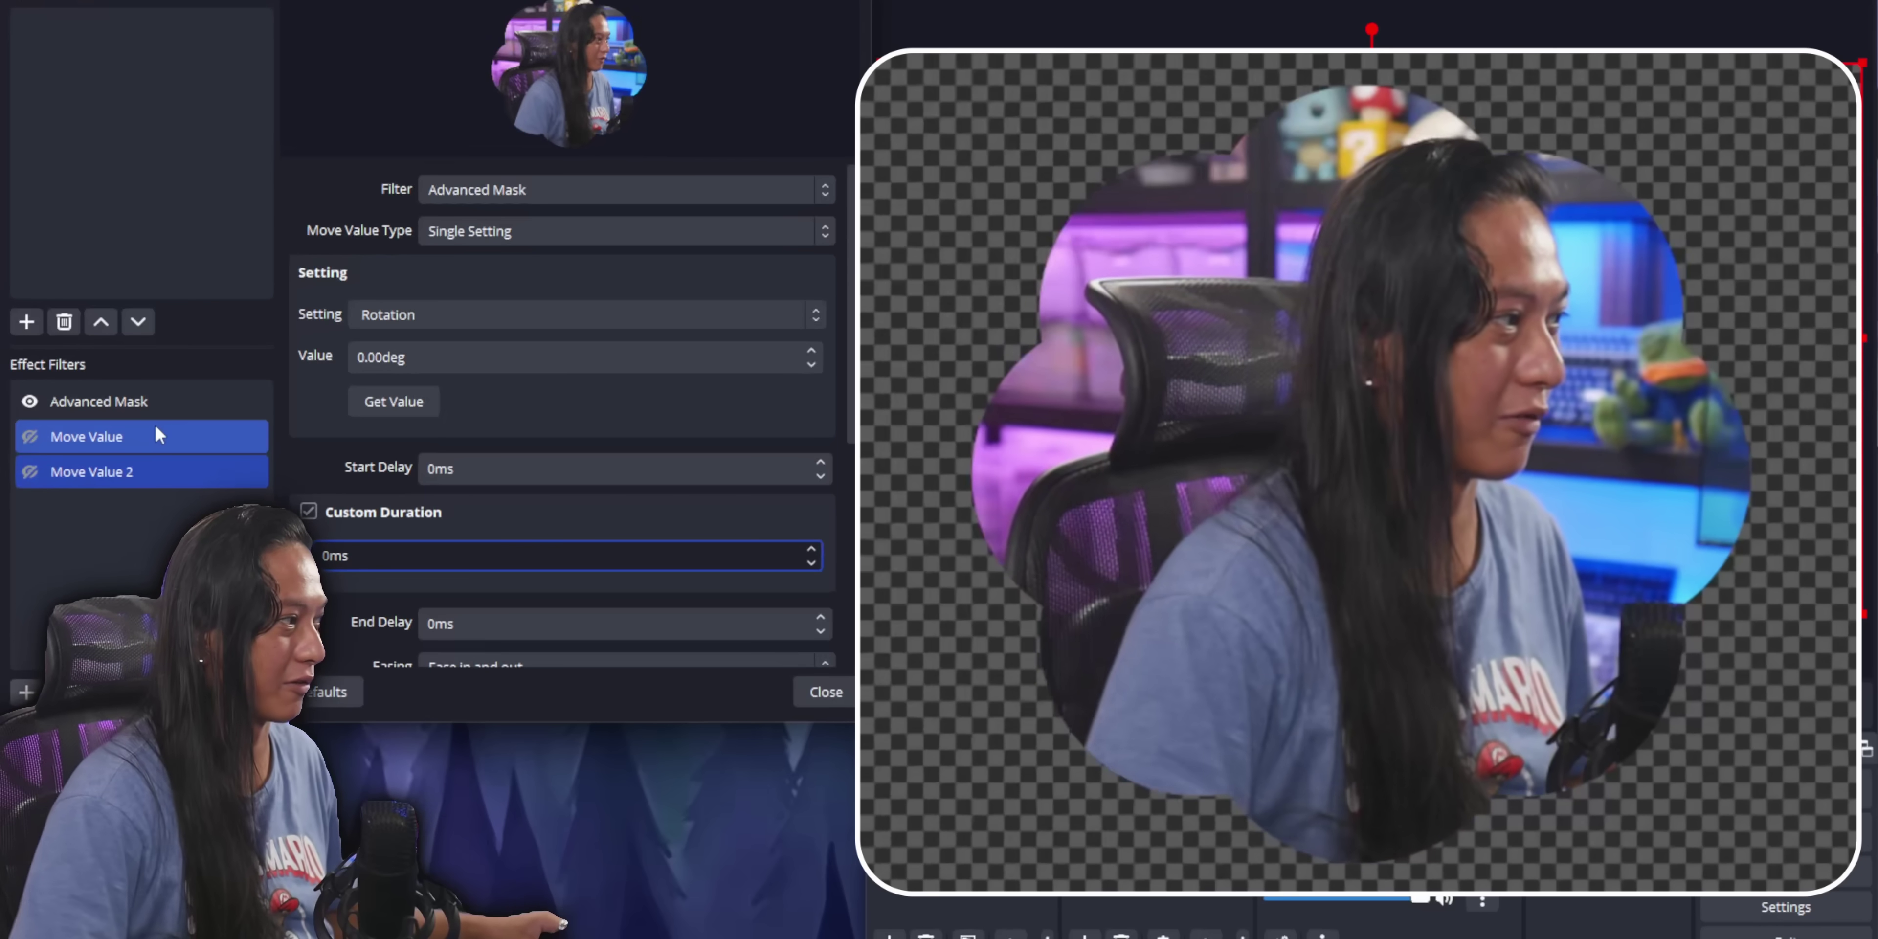
{"action": "left_click", "coordinate": [154, 435]}
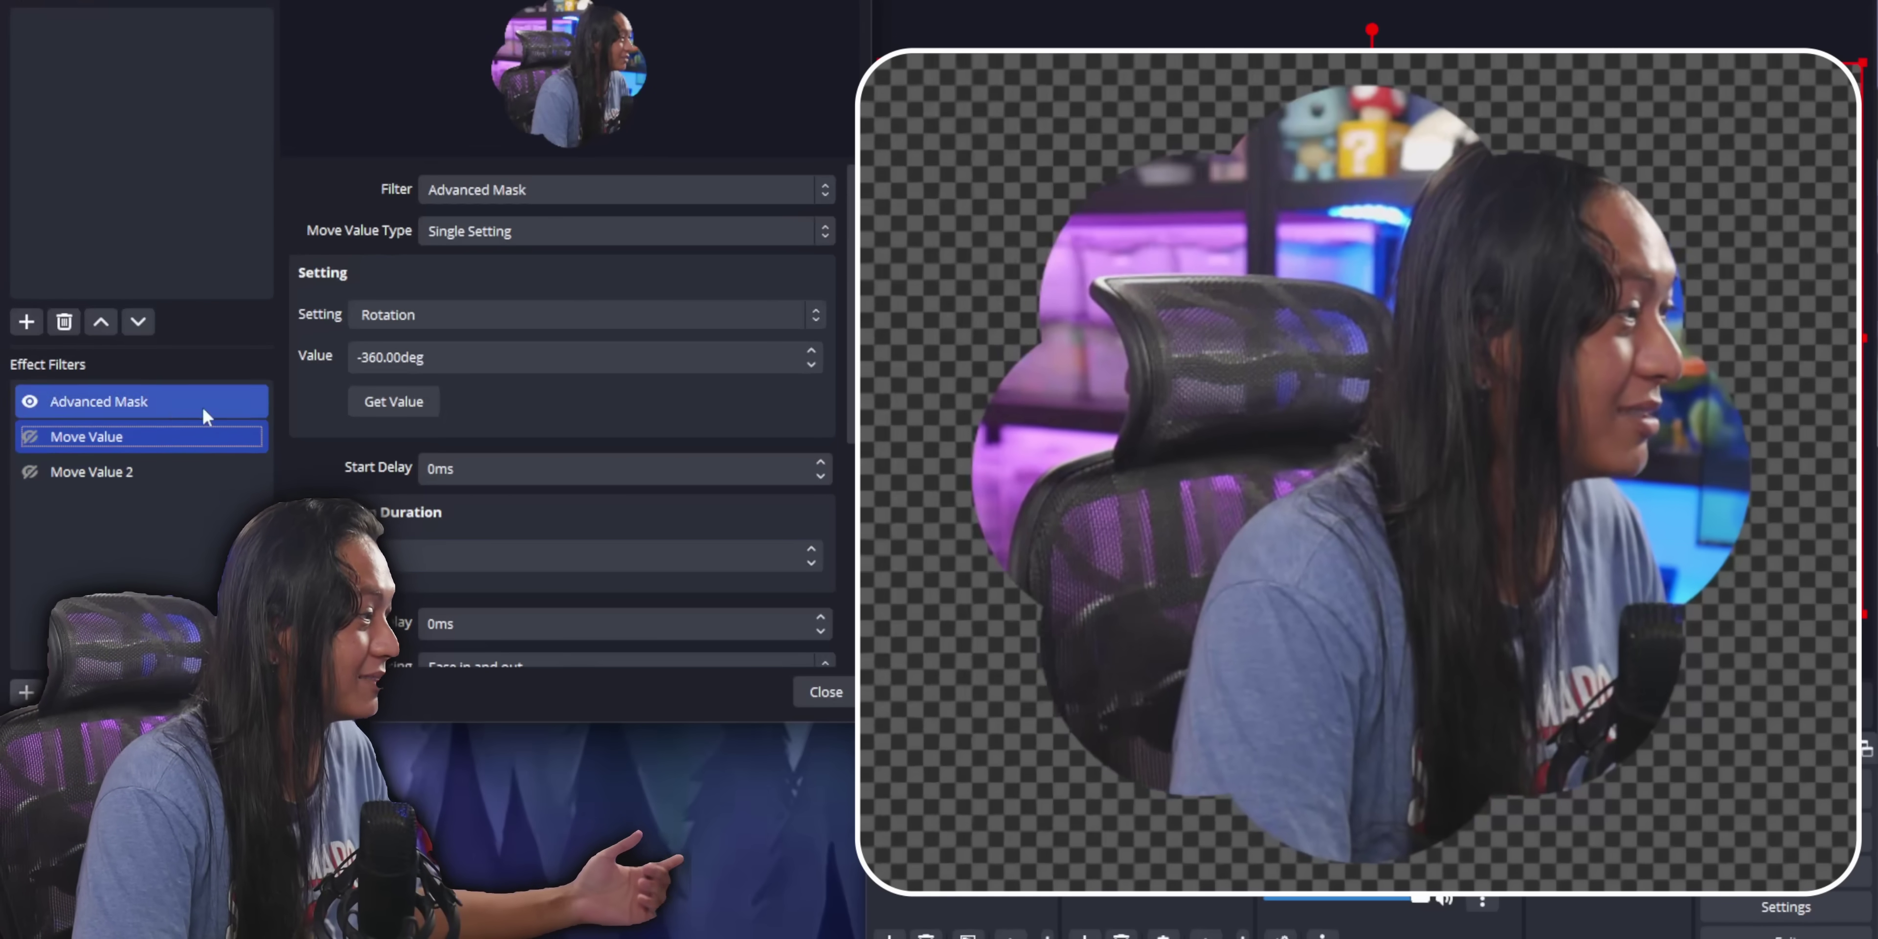
{"action": "scroll", "coordinate": [437, 474], "scroll_direction": "down", "scroll_amount": 8}
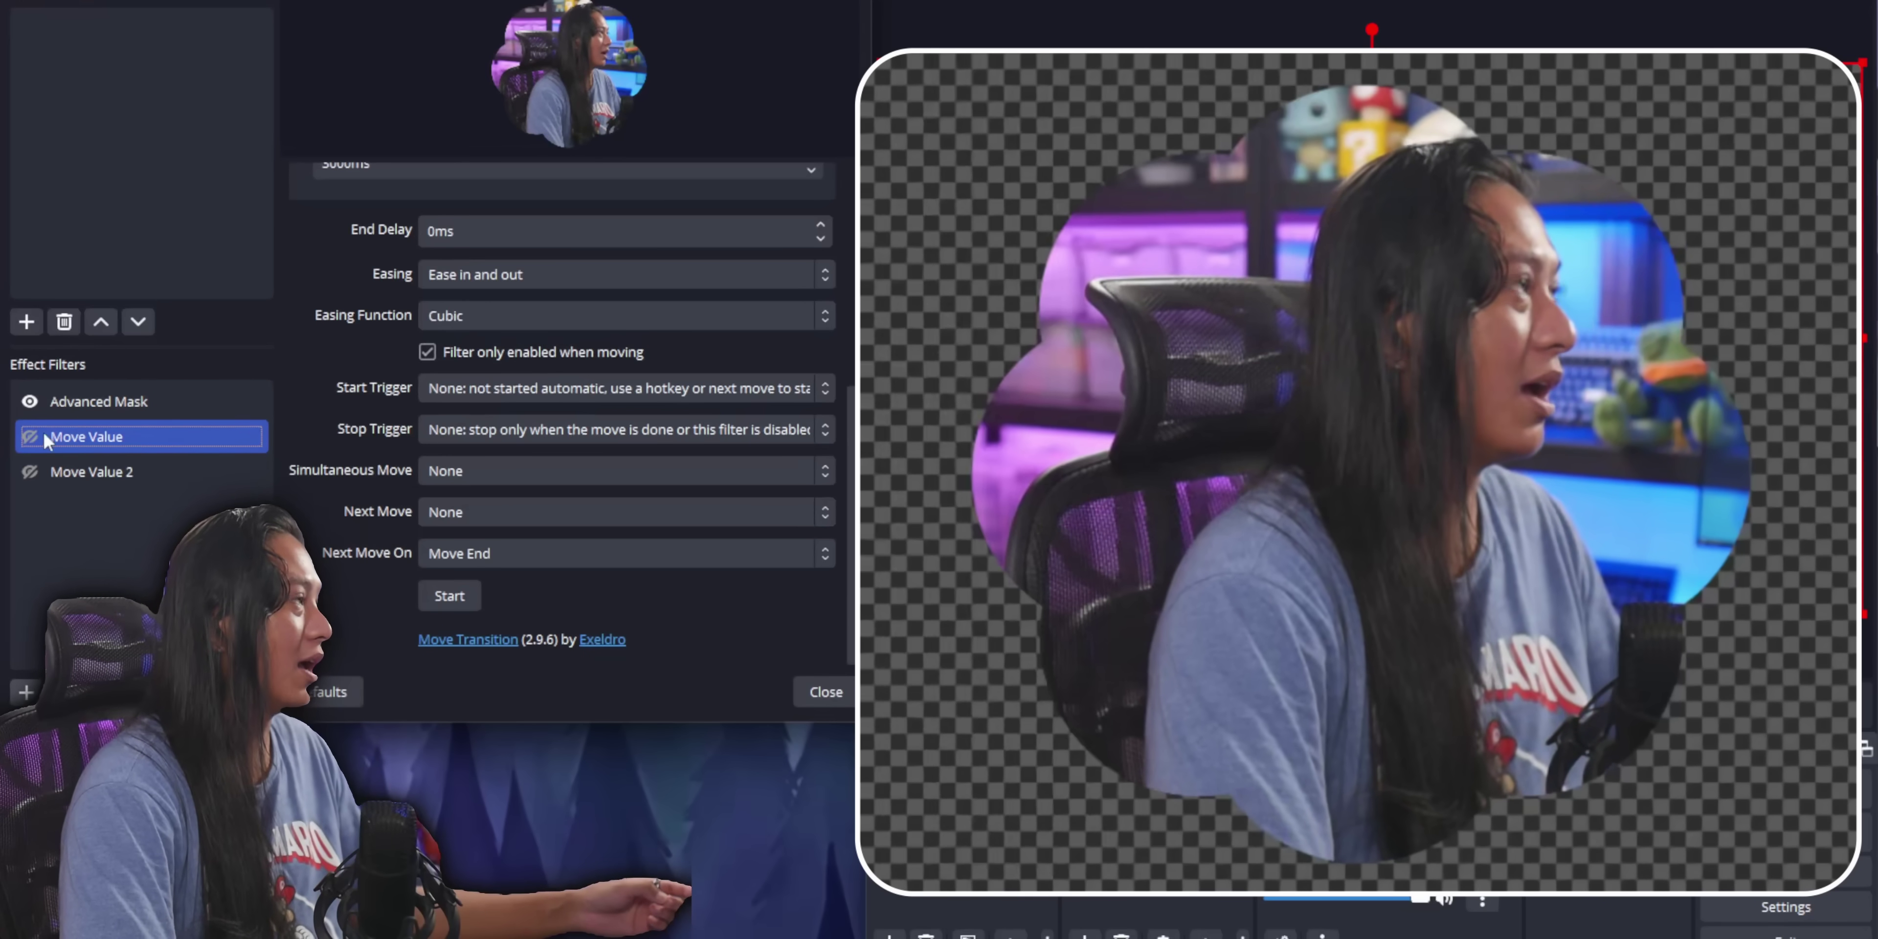
{"action": "left_click", "coordinate": [458, 510]}
{"action": "left_click", "coordinate": [494, 607]}
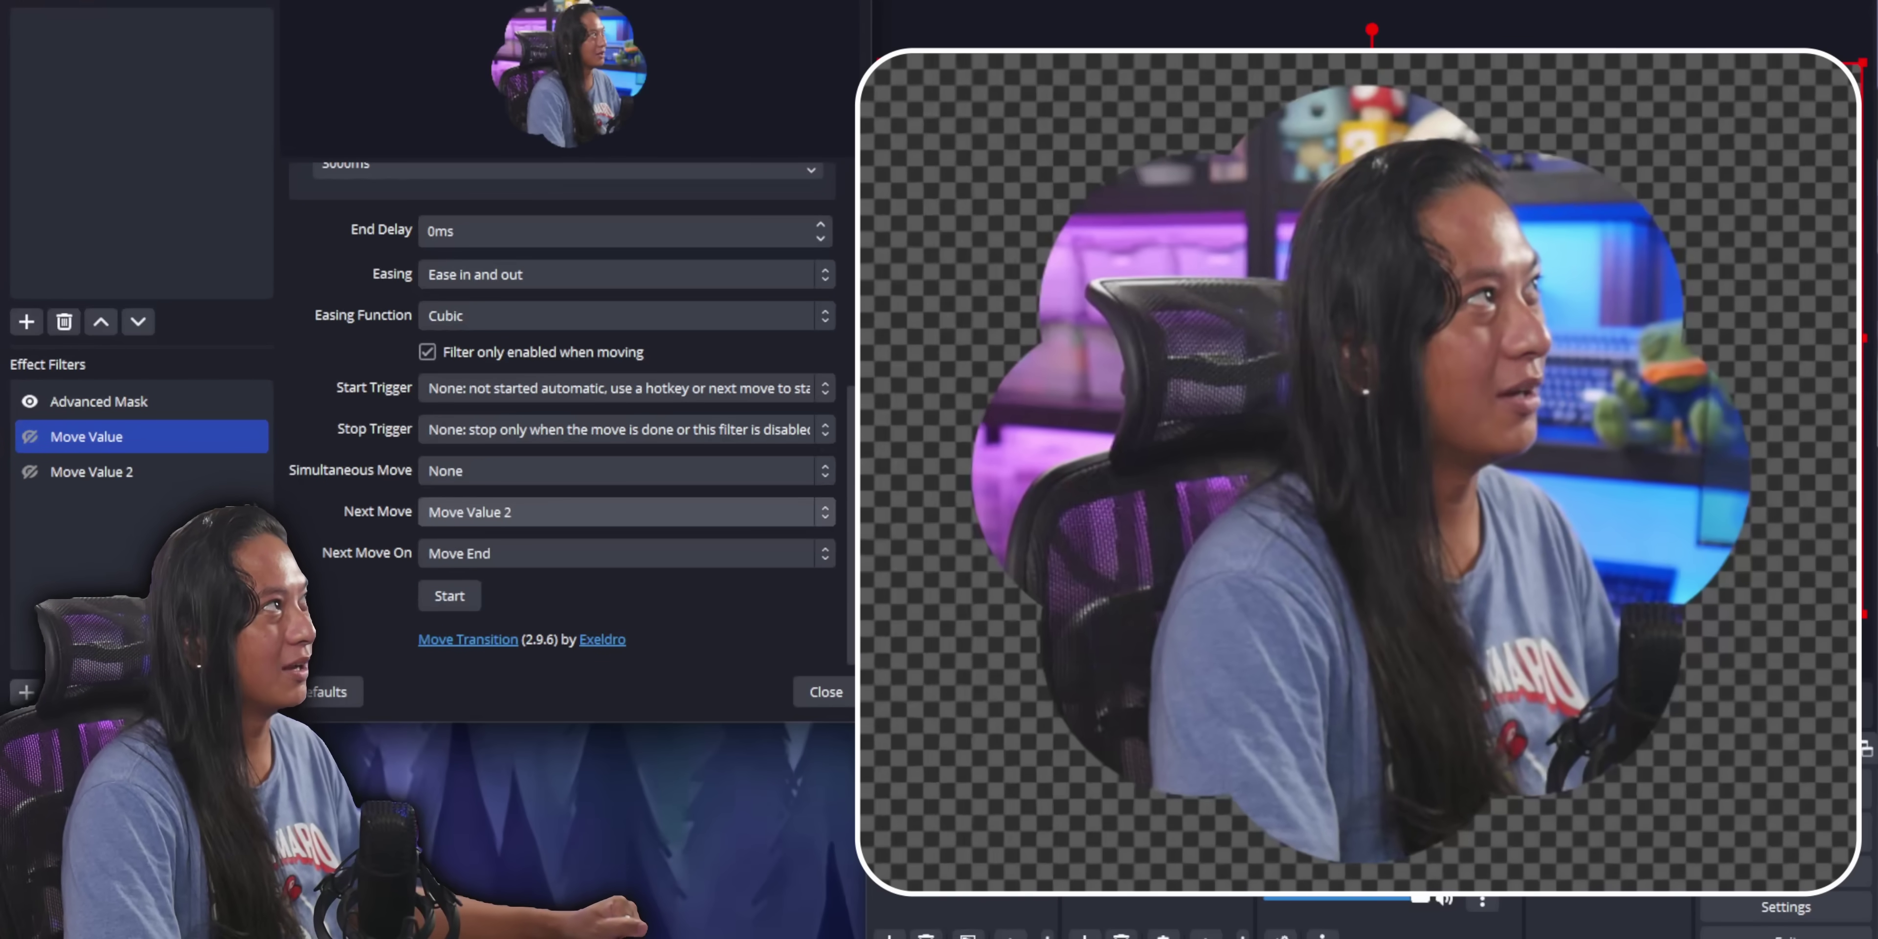
Step: Set the Next Move of Move Value 2 to Move Value and enable the first Move Value filter to start the loop
{"action": "left_click", "coordinate": [116, 471]}
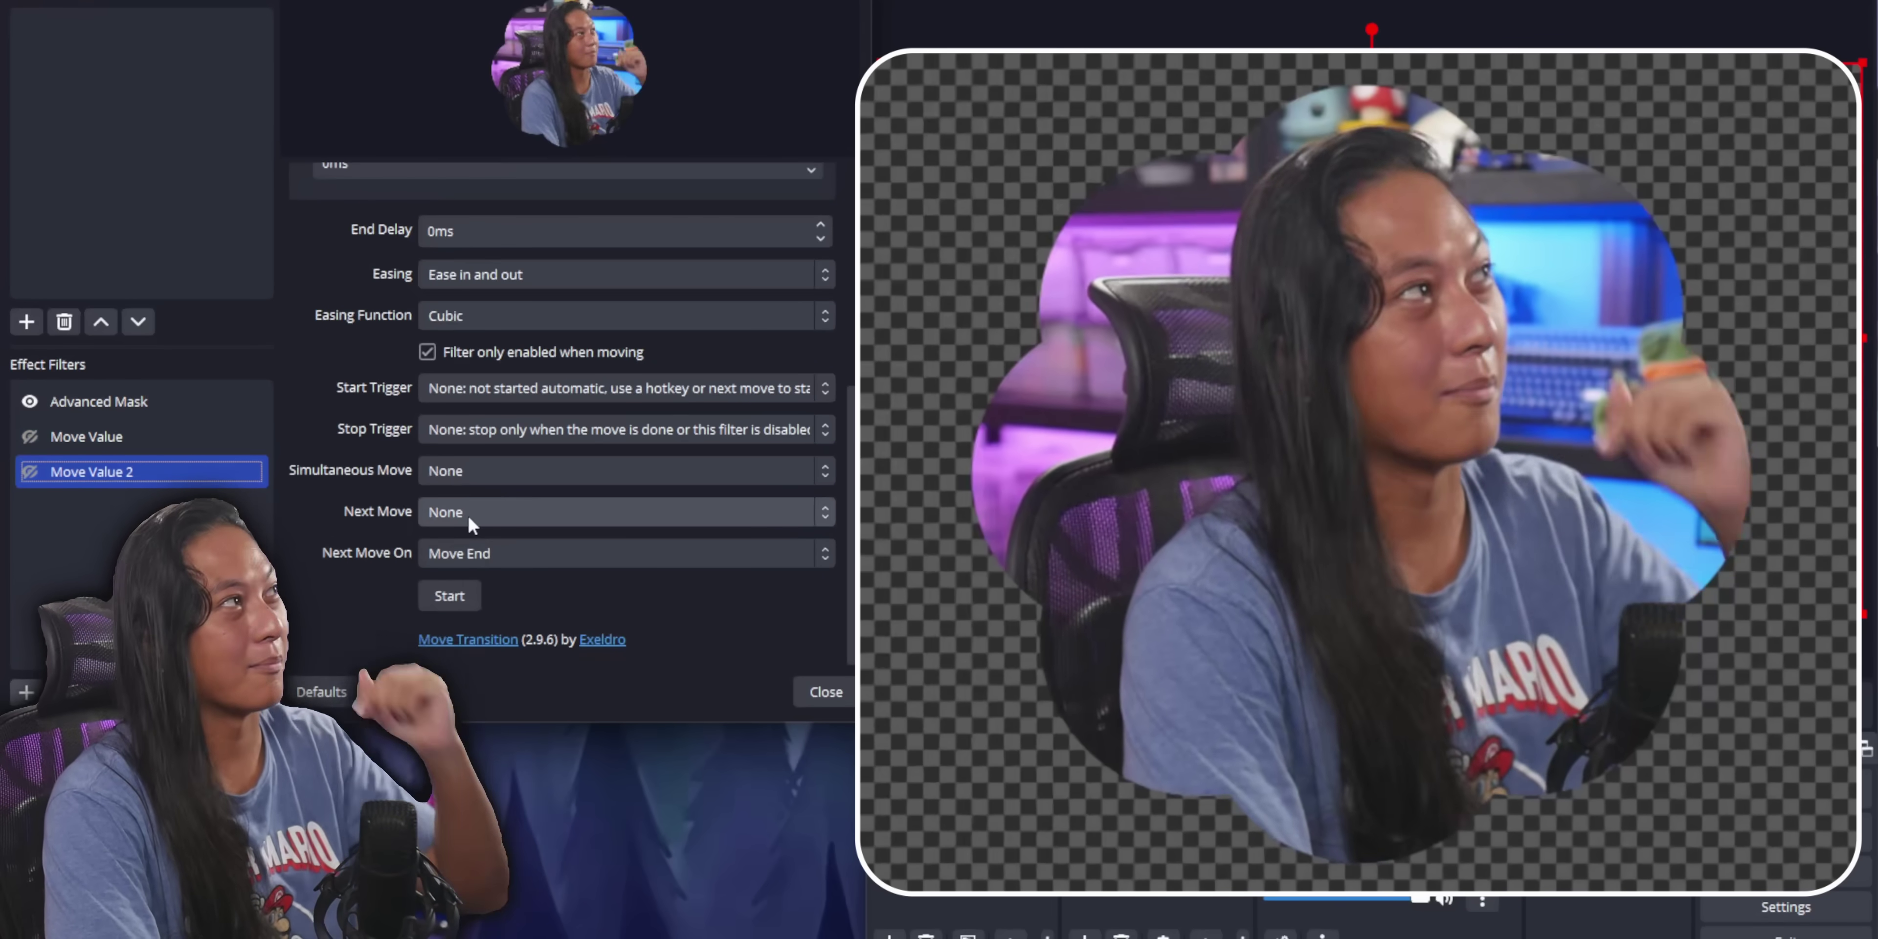
{"action": "left_click", "coordinate": [466, 513]}
{"action": "left_click", "coordinate": [444, 581]}
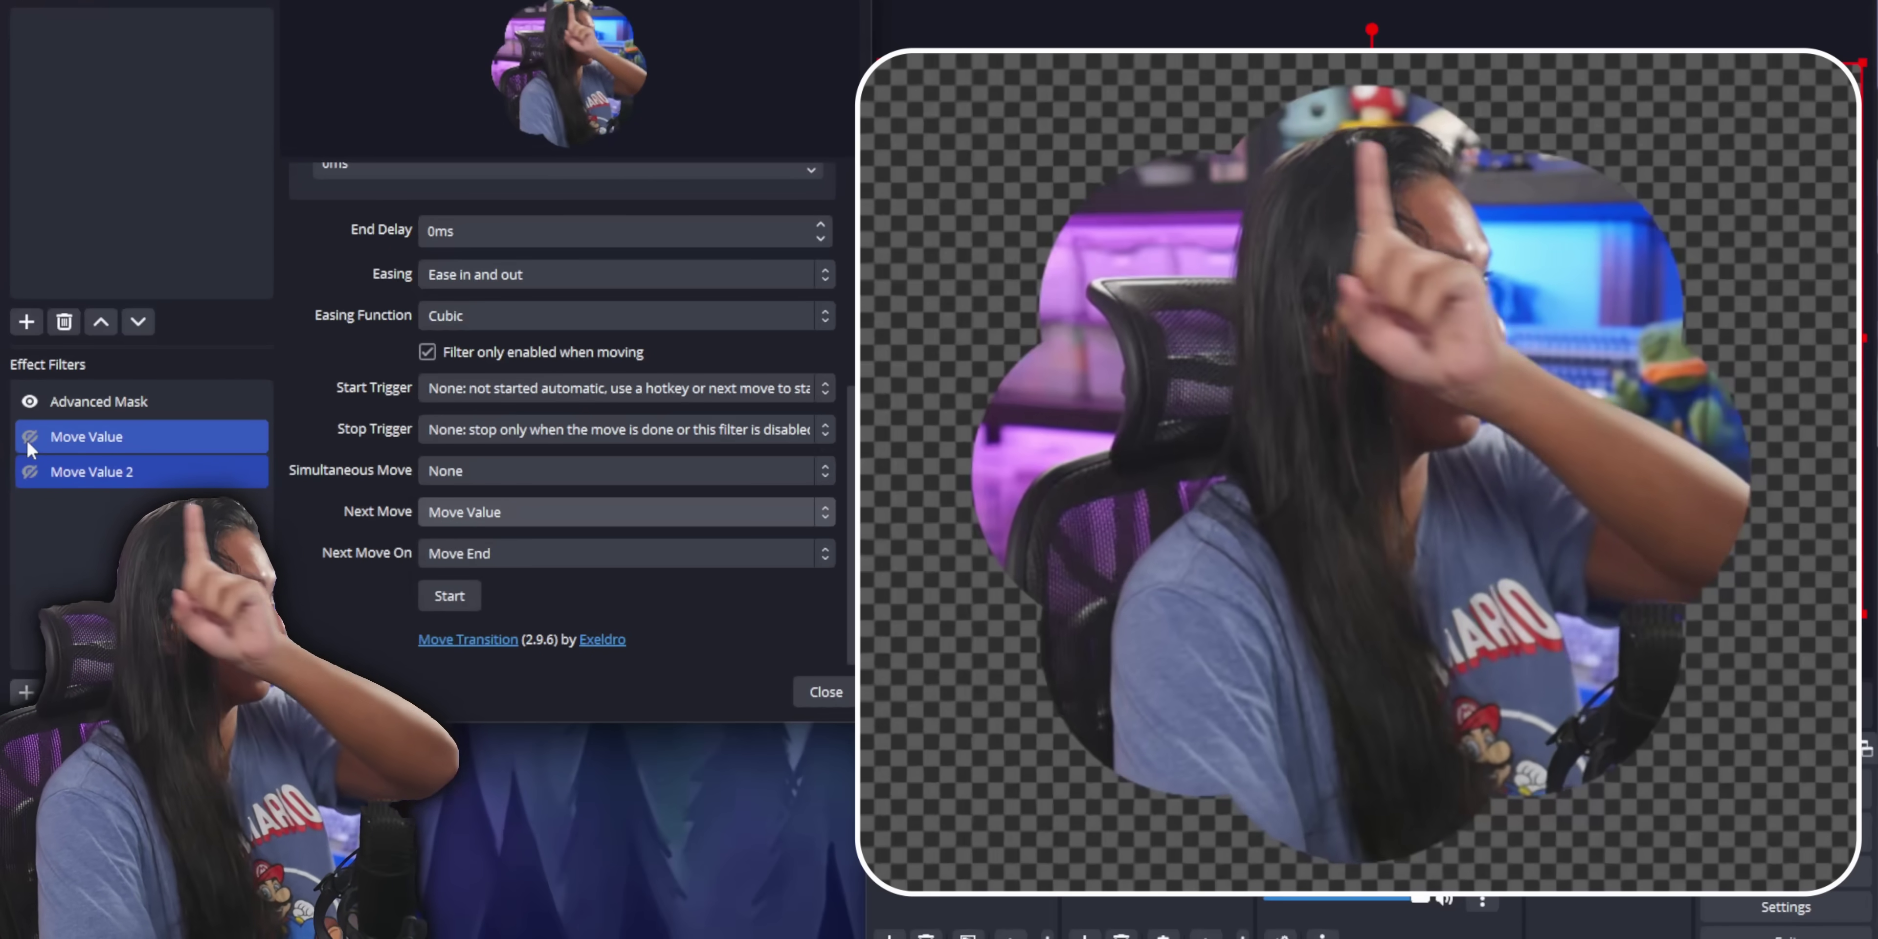
{"action": "left_click", "coordinate": [33, 441]}
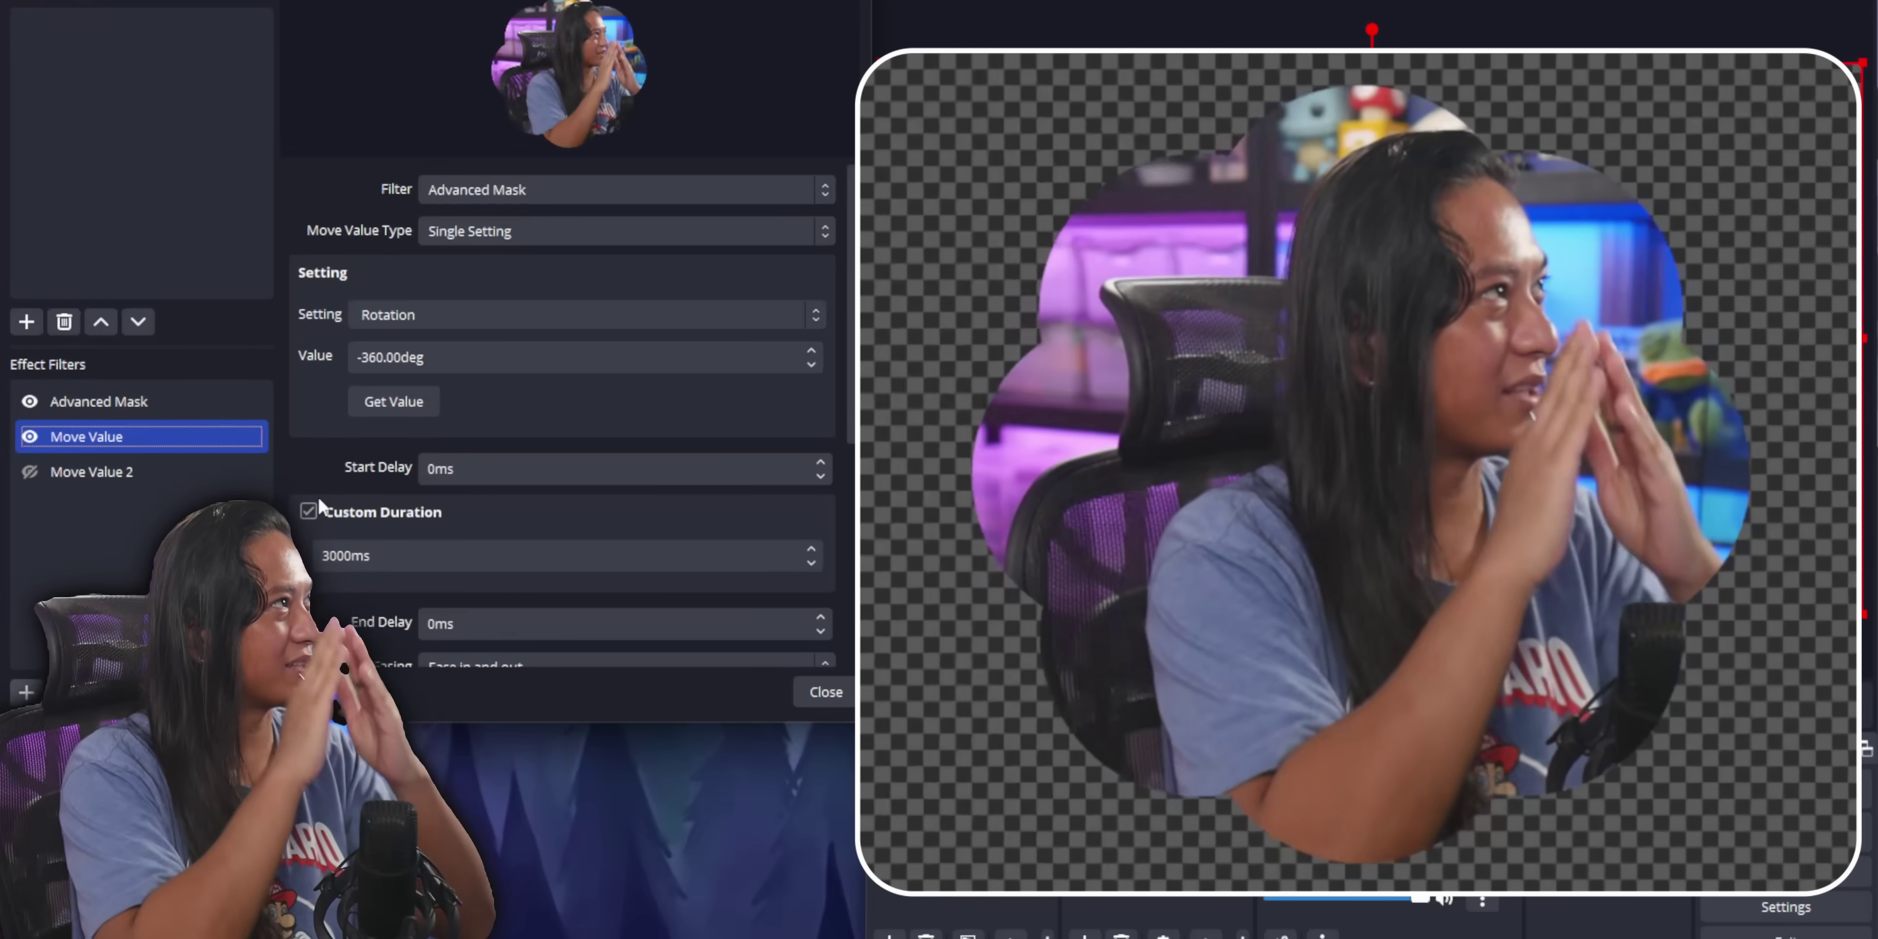
Step: Change the Move Value filter's easing to No easing
{"action": "scroll", "coordinate": [404, 655], "scroll_direction": "down", "scroll_amount": 5}
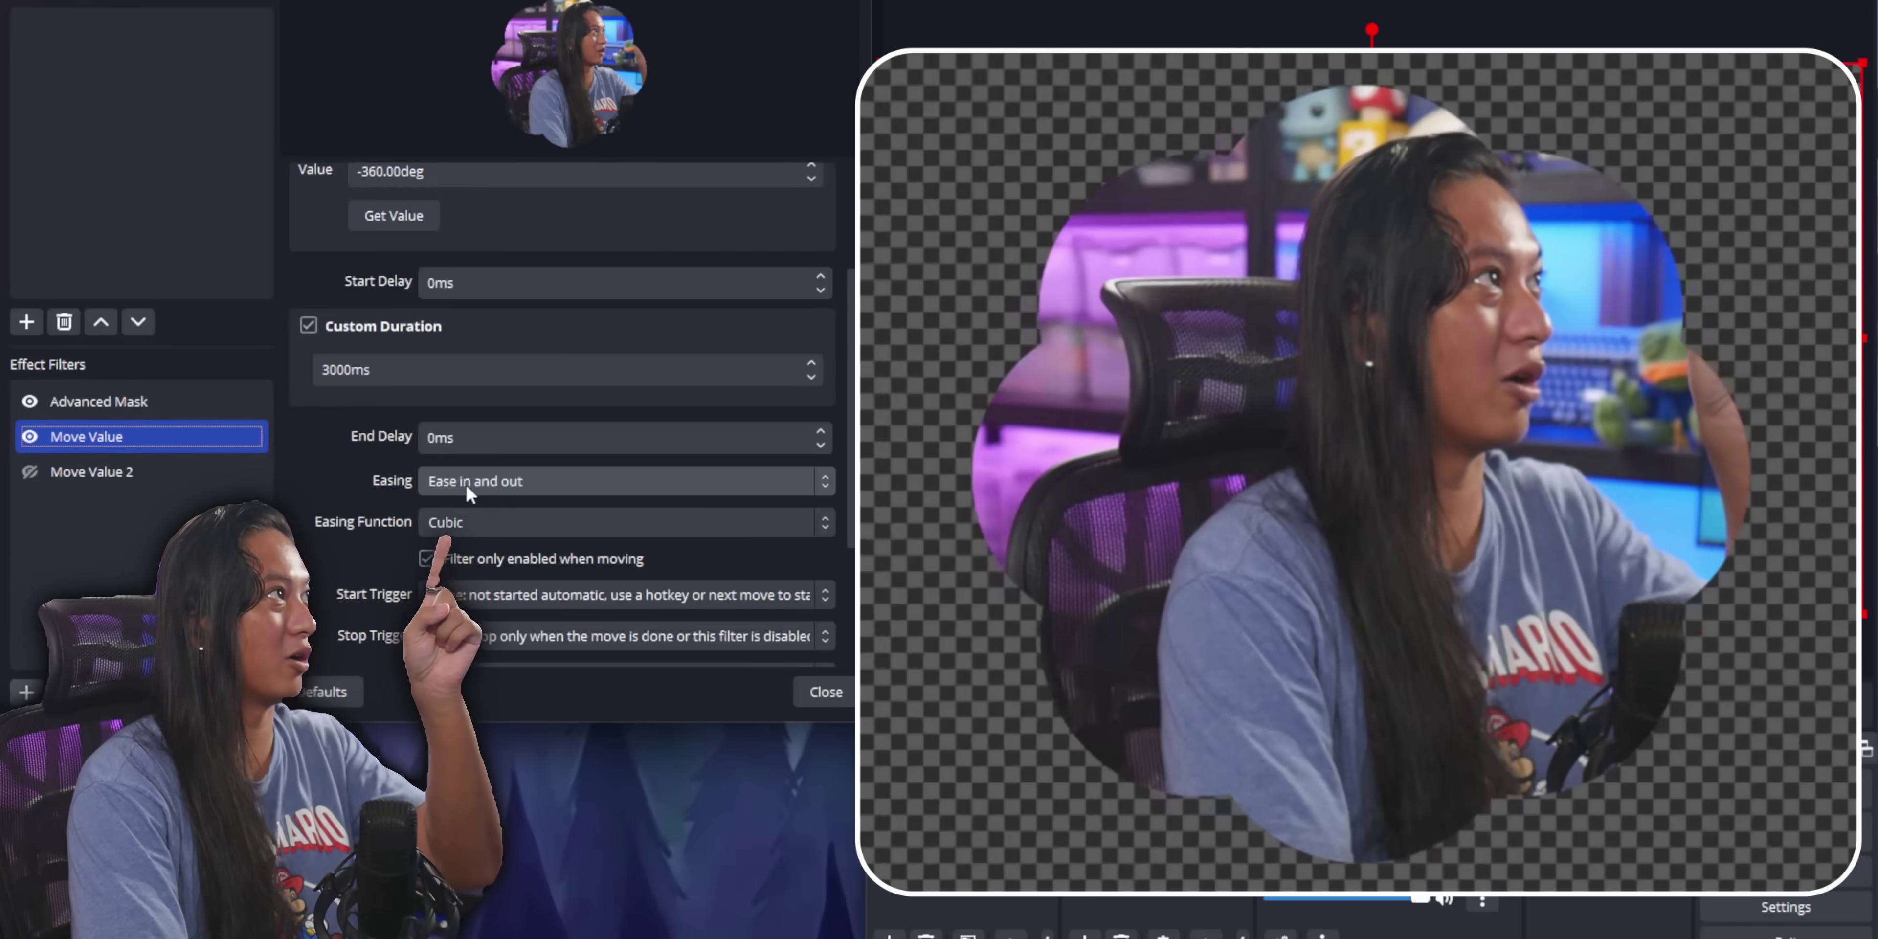
{"action": "left_click", "coordinate": [465, 484]}
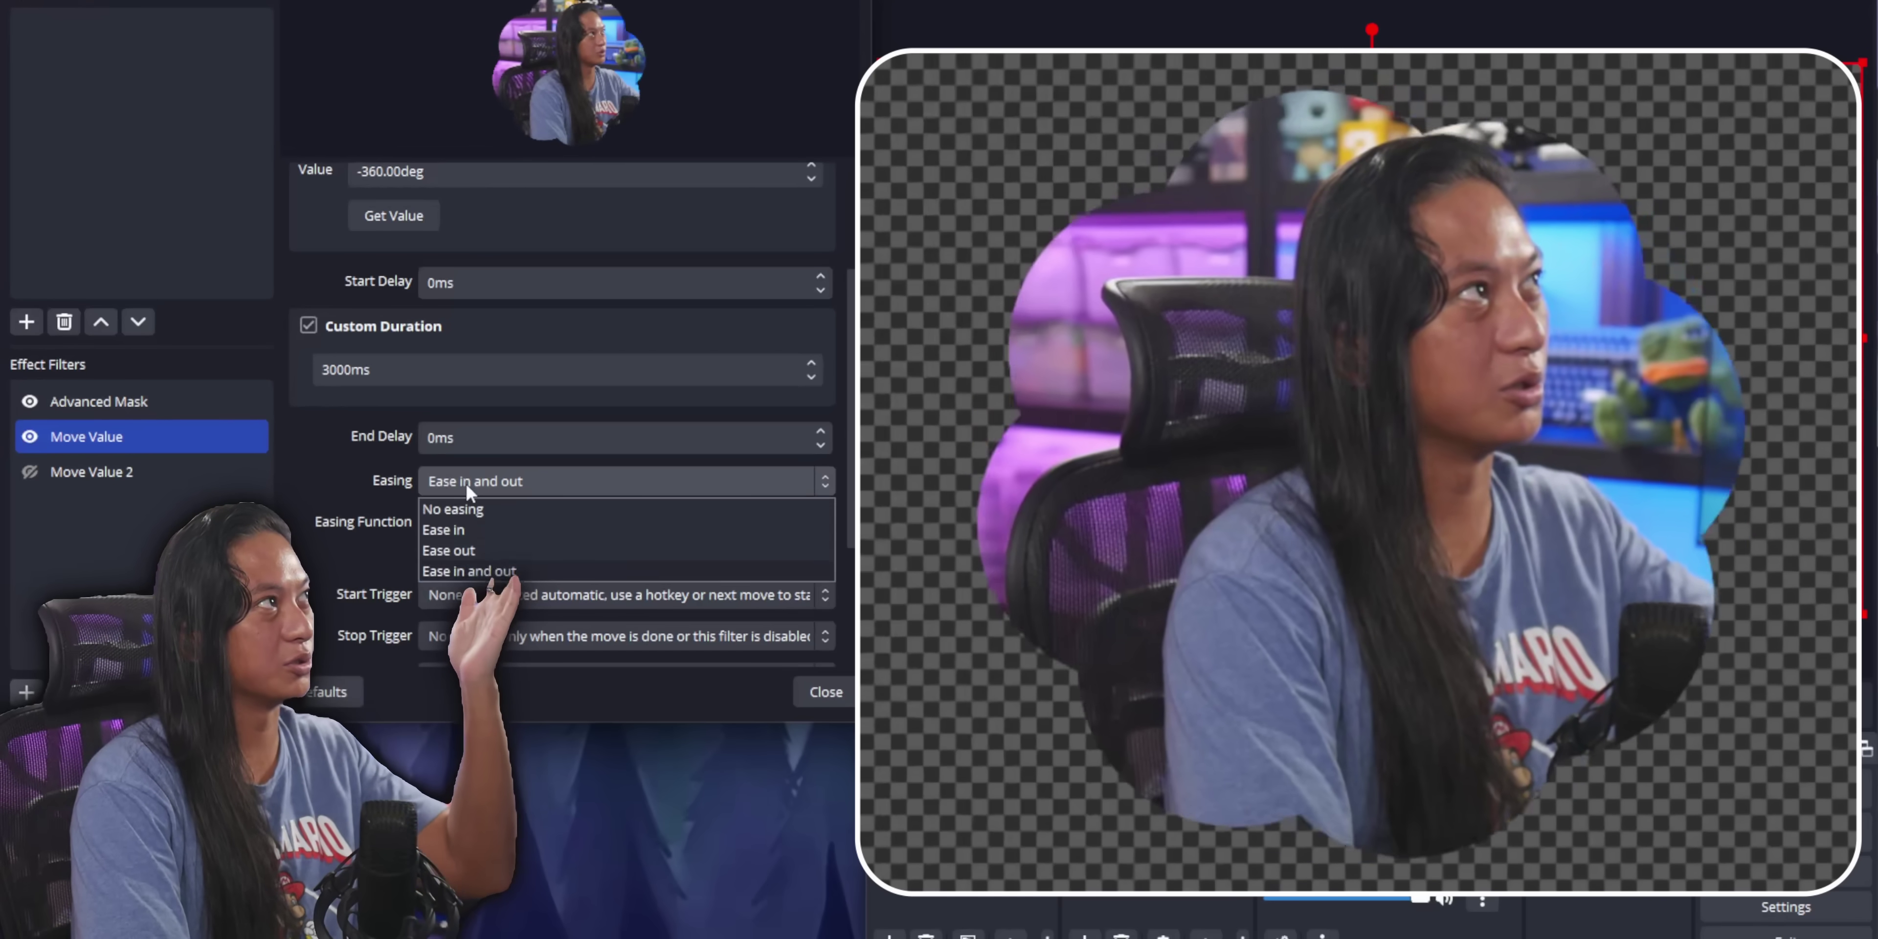
{"action": "left_click", "coordinate": [452, 508]}
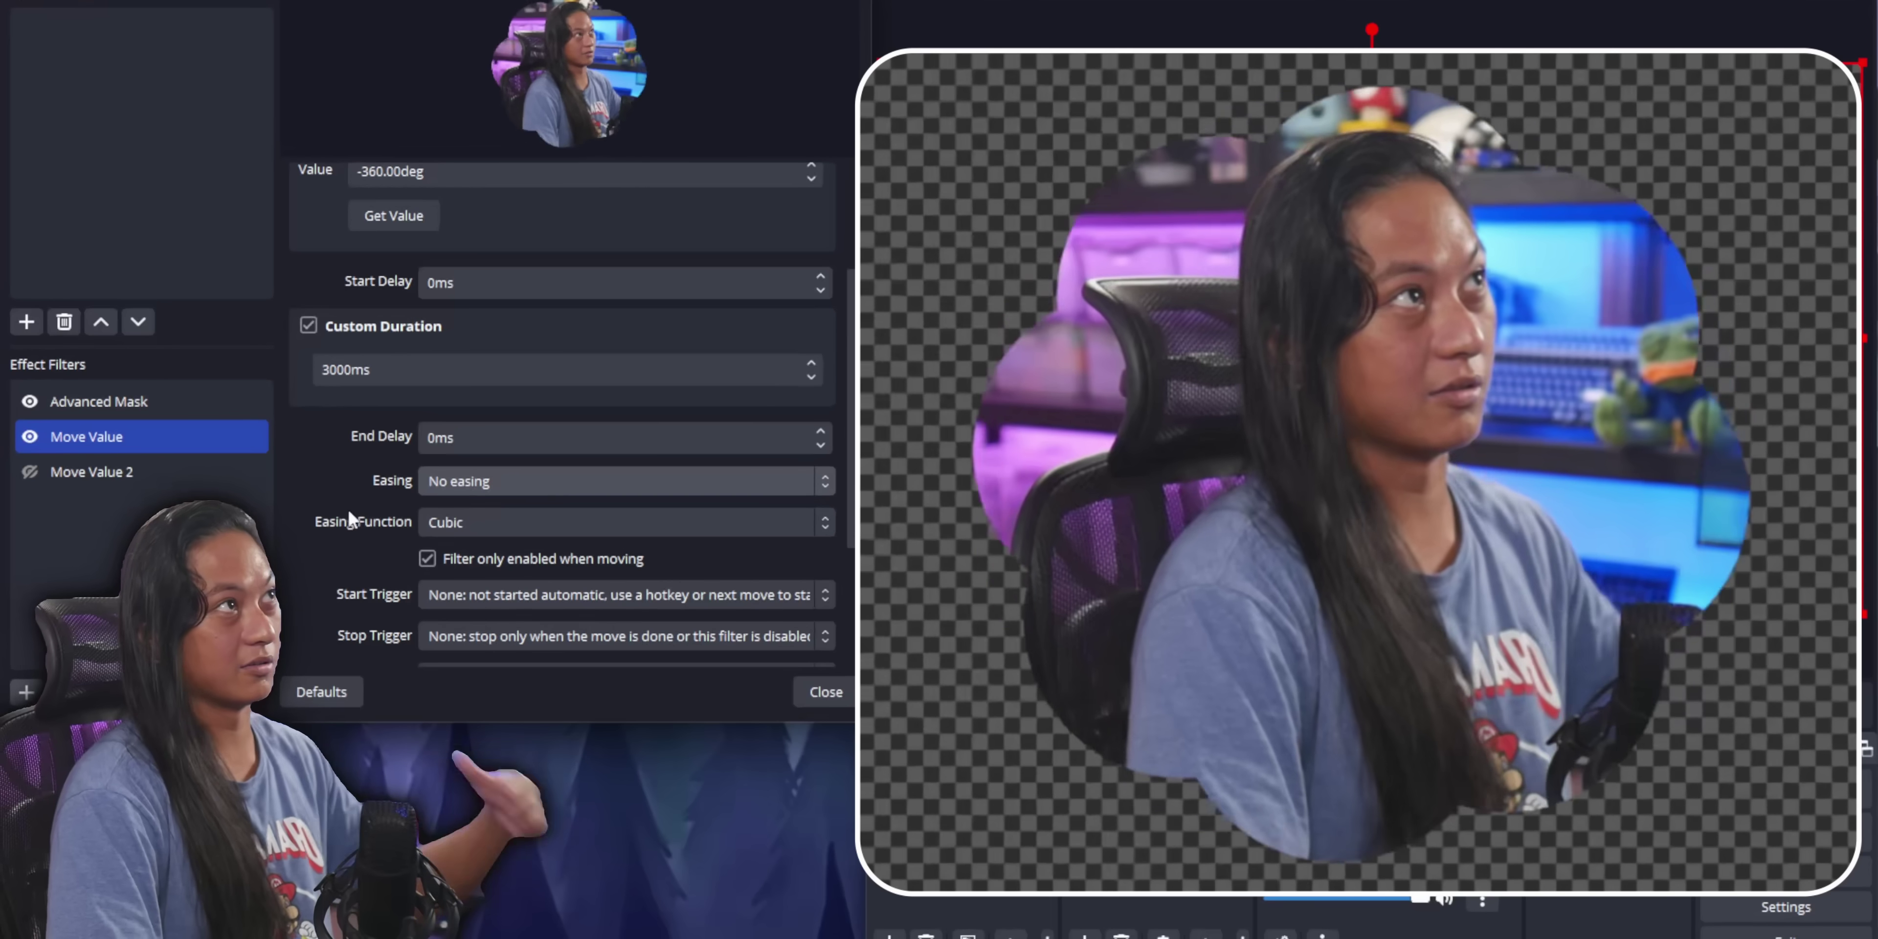
Step: Slow the rotation by setting the Move Value filter's custom duration to 15000 ms
{"action": "scroll", "coordinate": [335, 521], "scroll_direction": "up", "scroll_amount": 3}
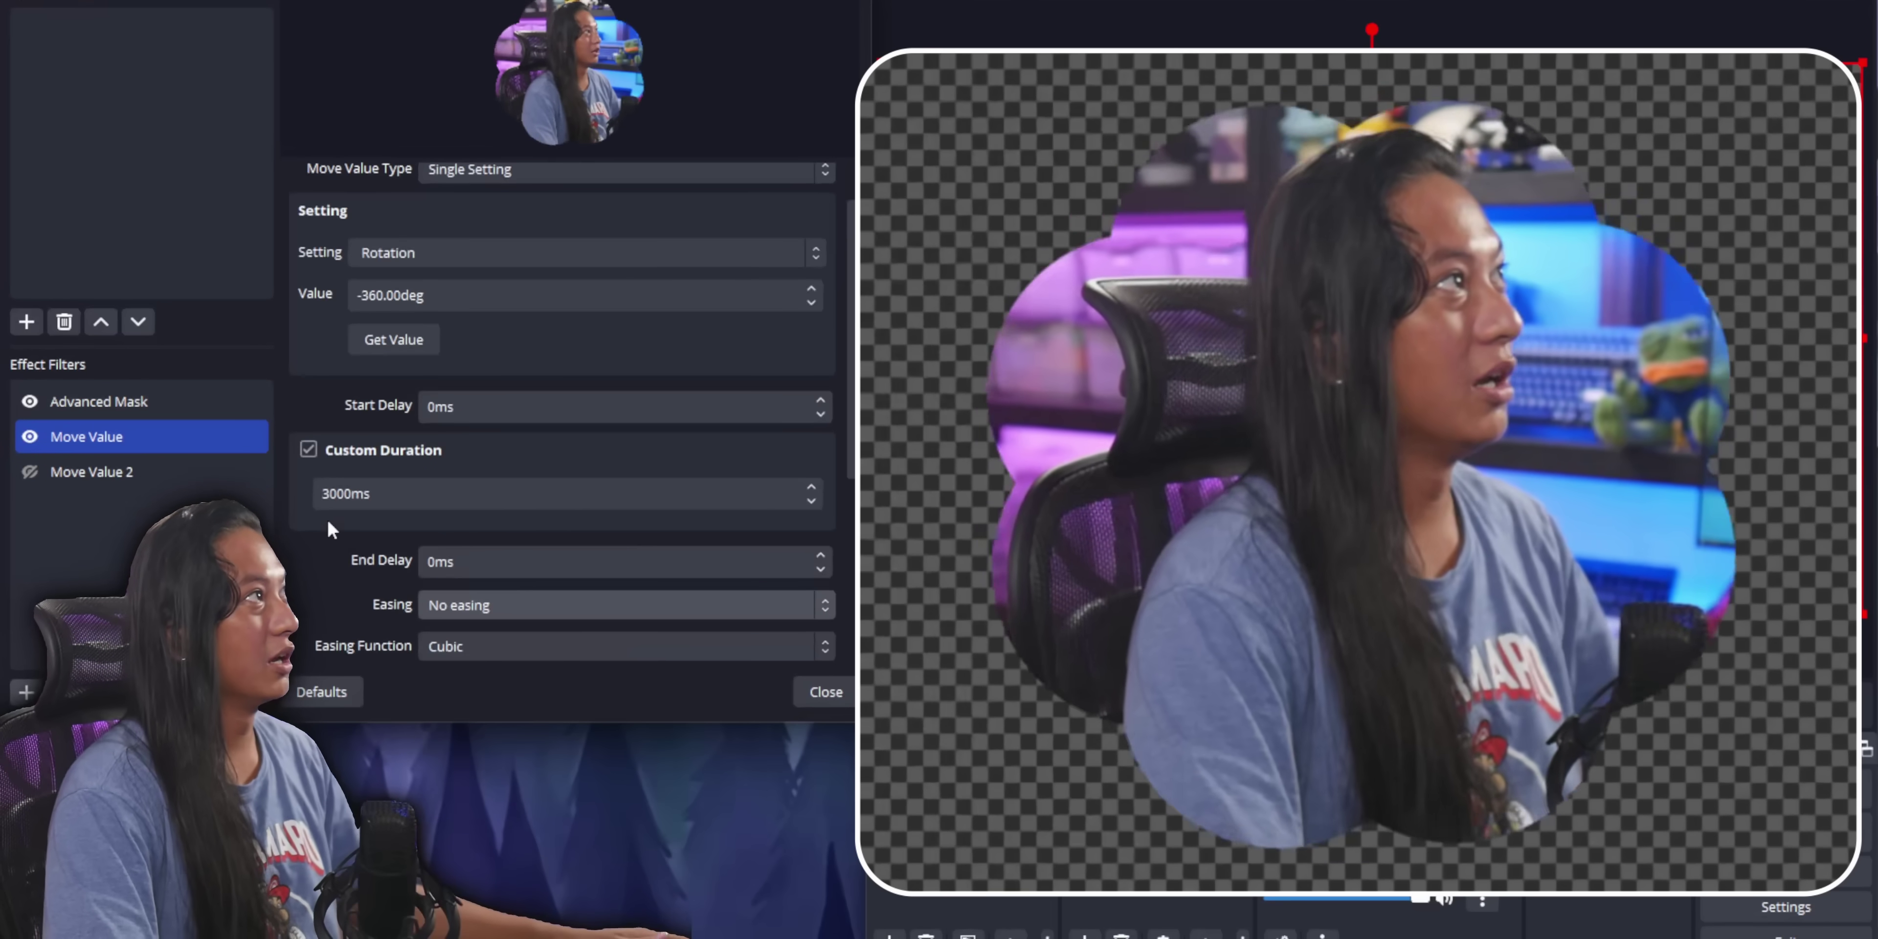
{"action": "left_click_drag", "start_coordinate": [332, 494], "coordinate": [324, 493]}
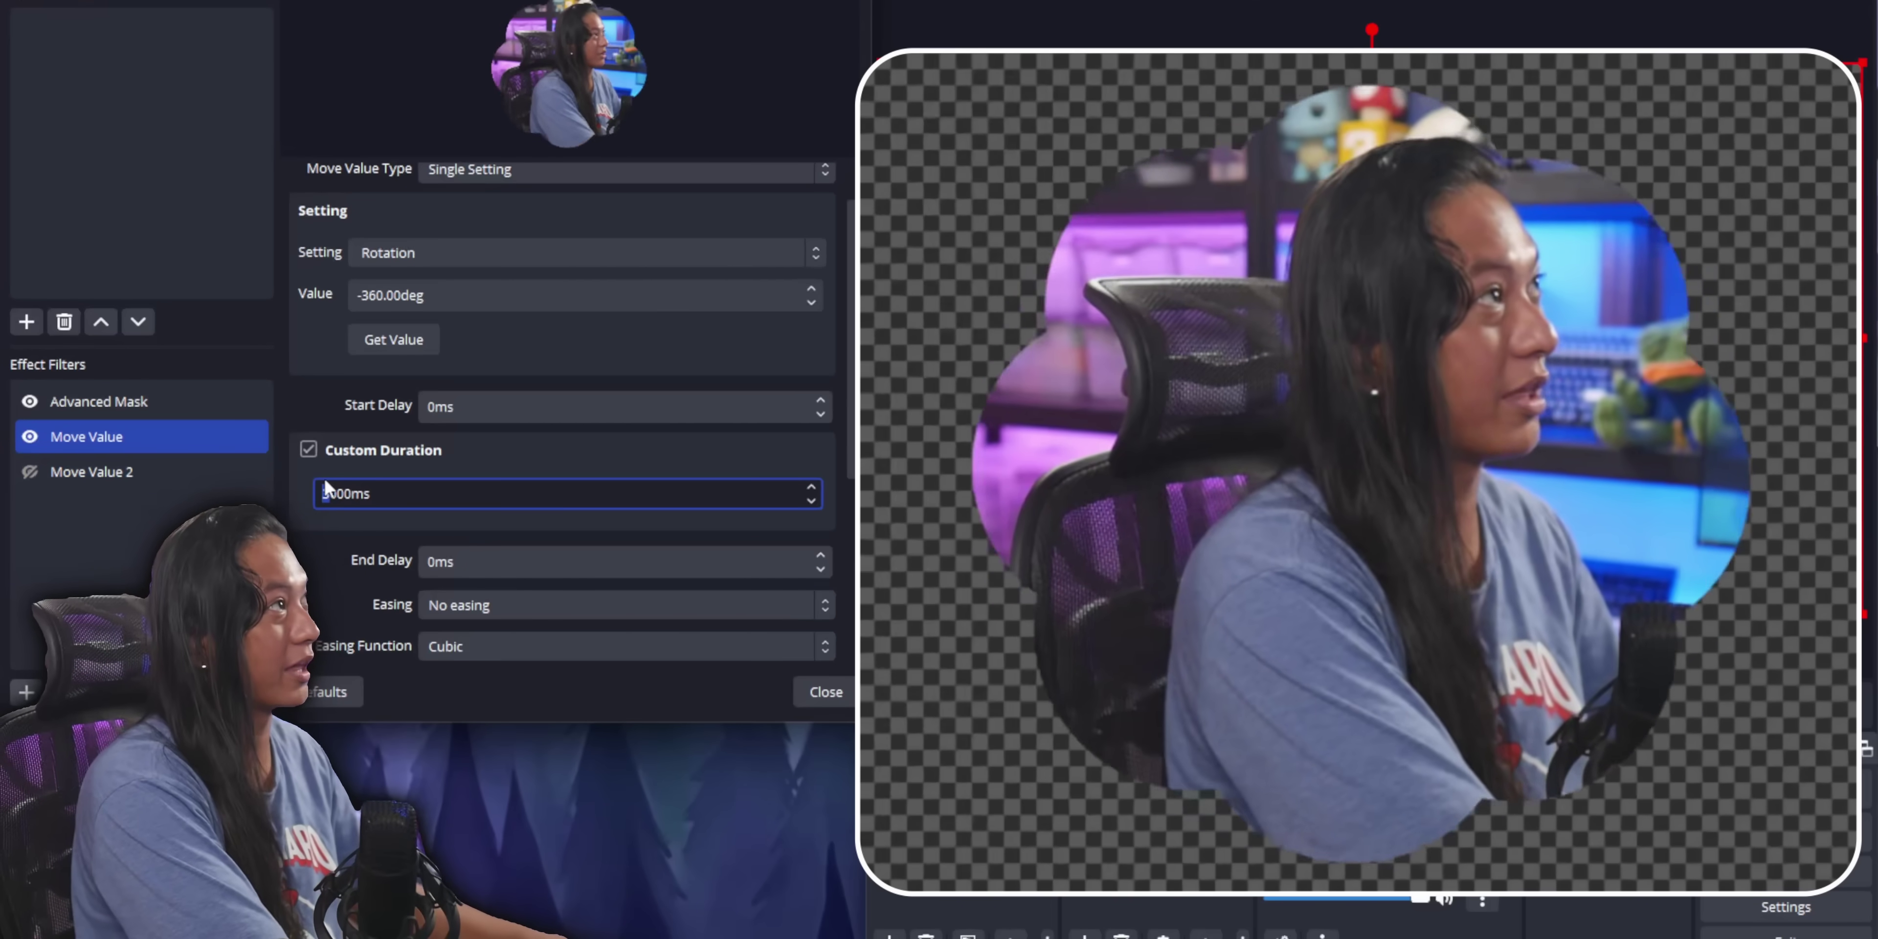
{"action": "type", "text": "15"}
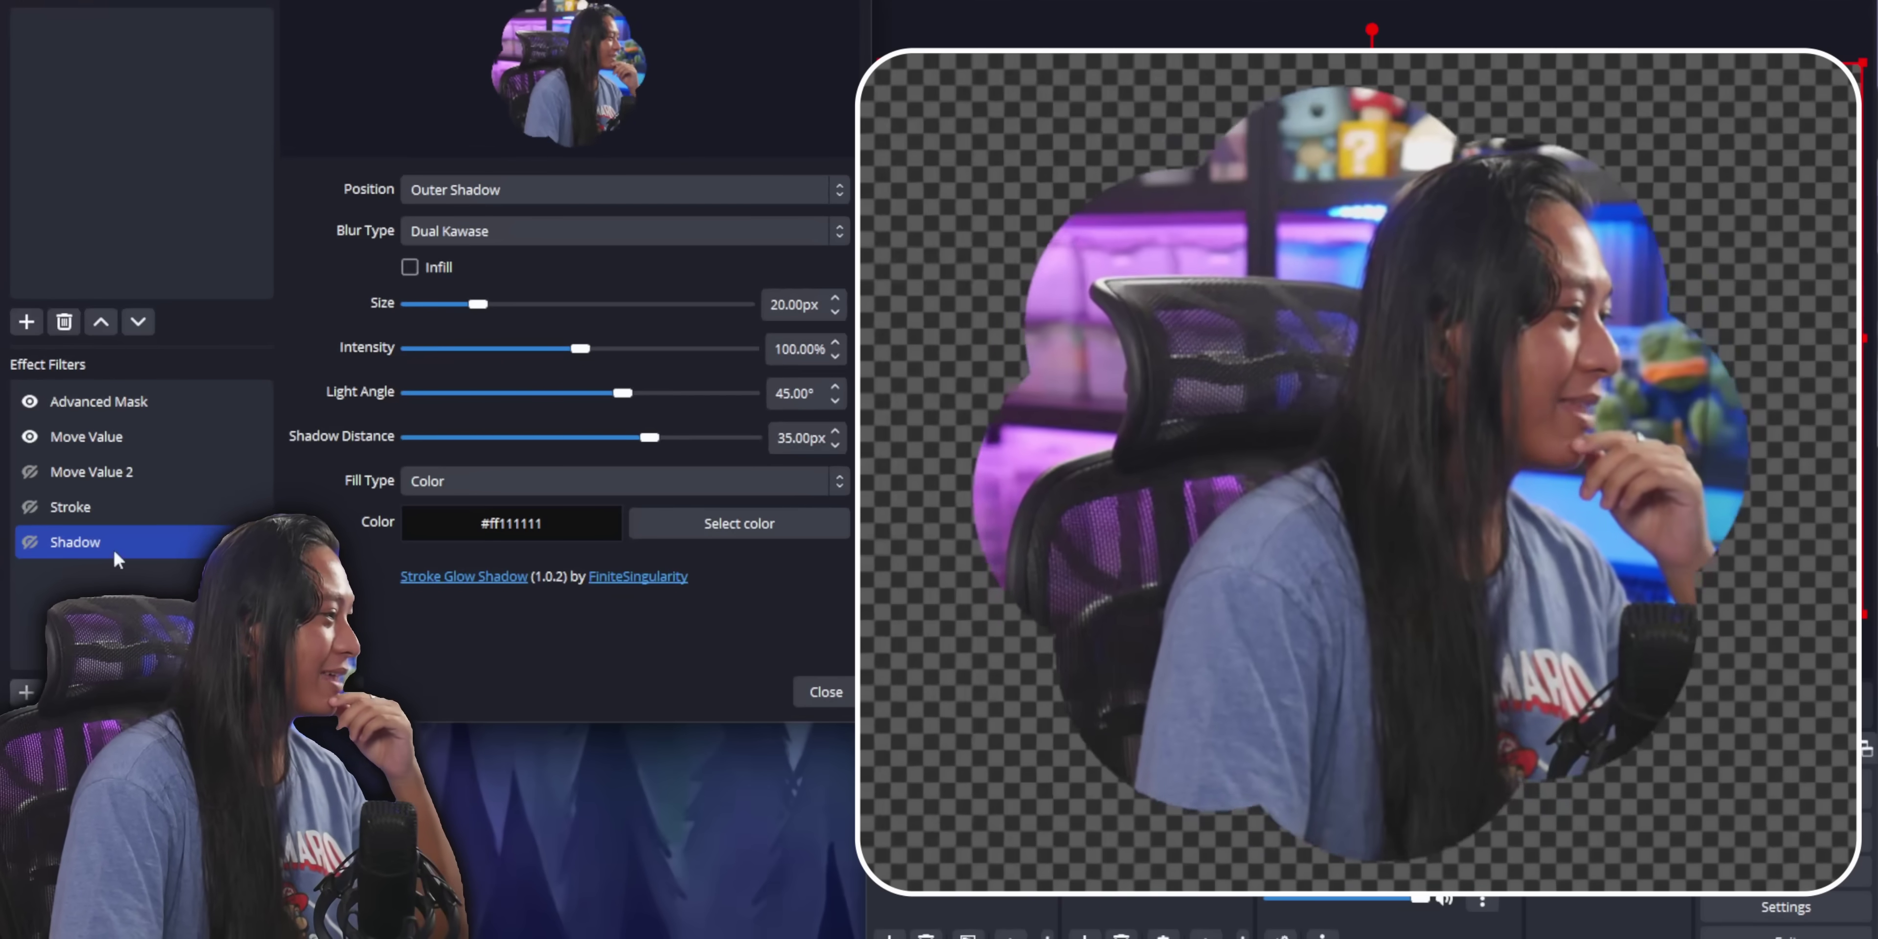
Step: Enable the Stroke and Shadow filters and switch the webcam from the star Advanced Mask to Advanced Mask 2
{"action": "left_click", "coordinate": [30, 543]}
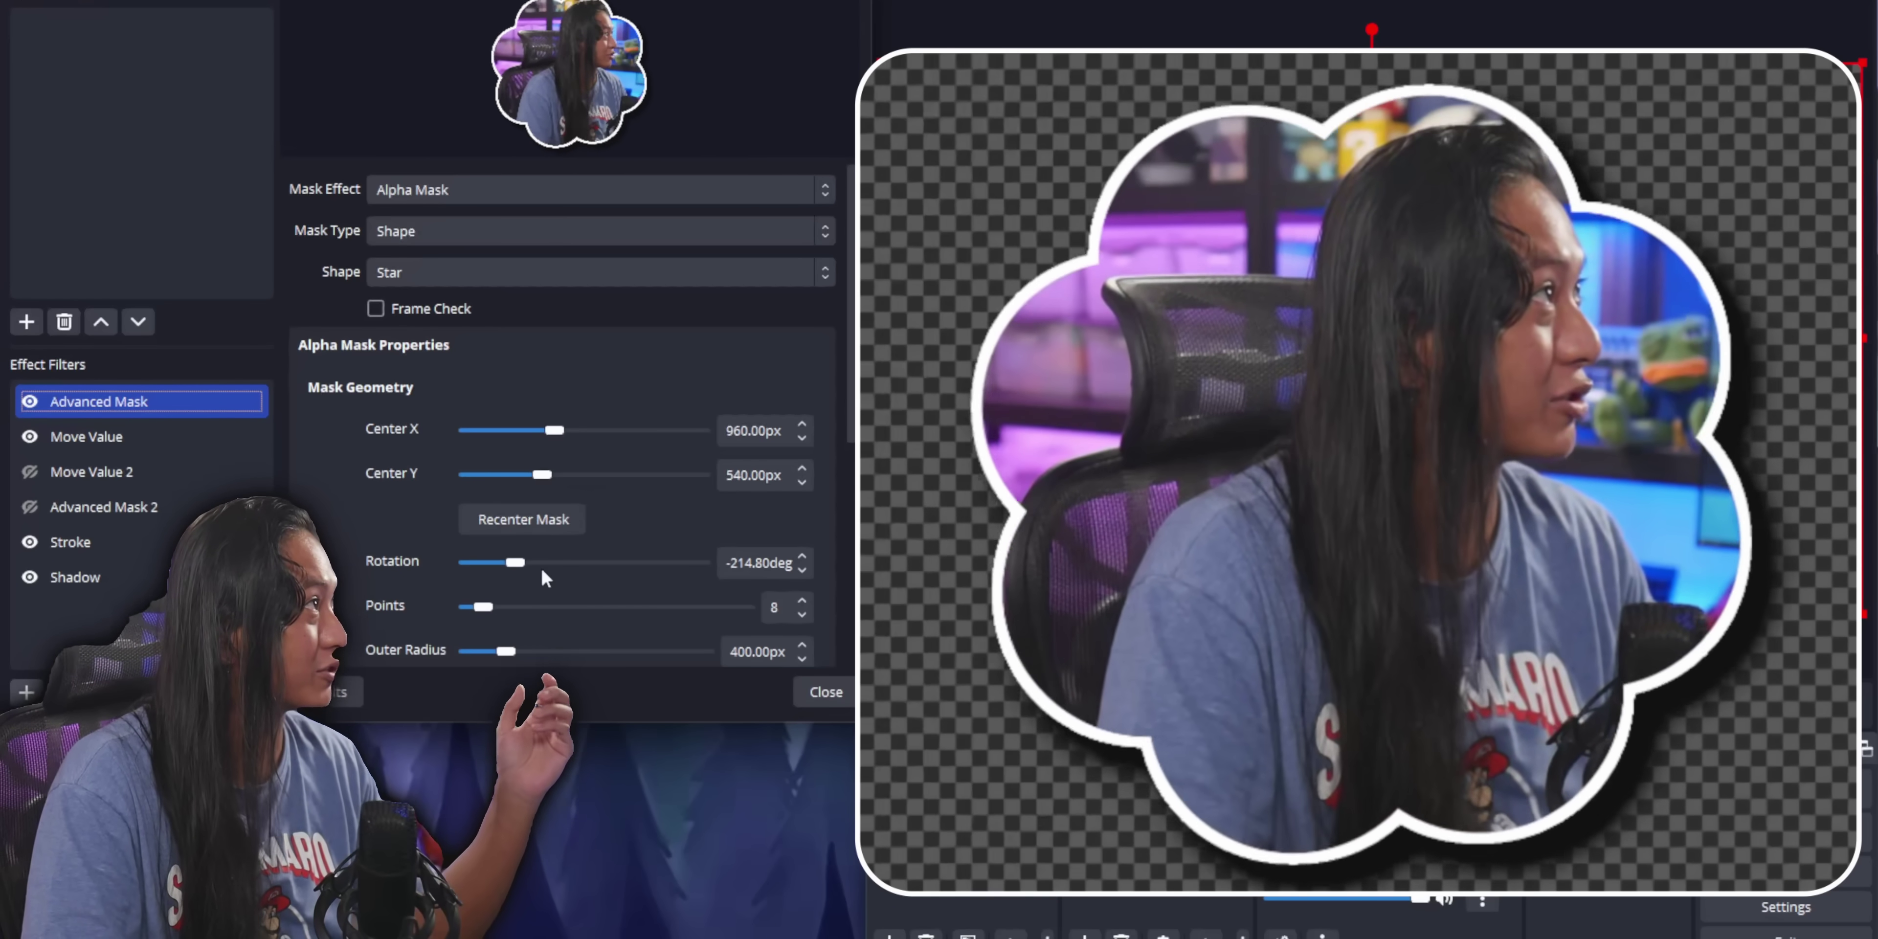
{"action": "left_click", "coordinate": [30, 401]}
{"action": "left_click", "coordinate": [104, 506]}
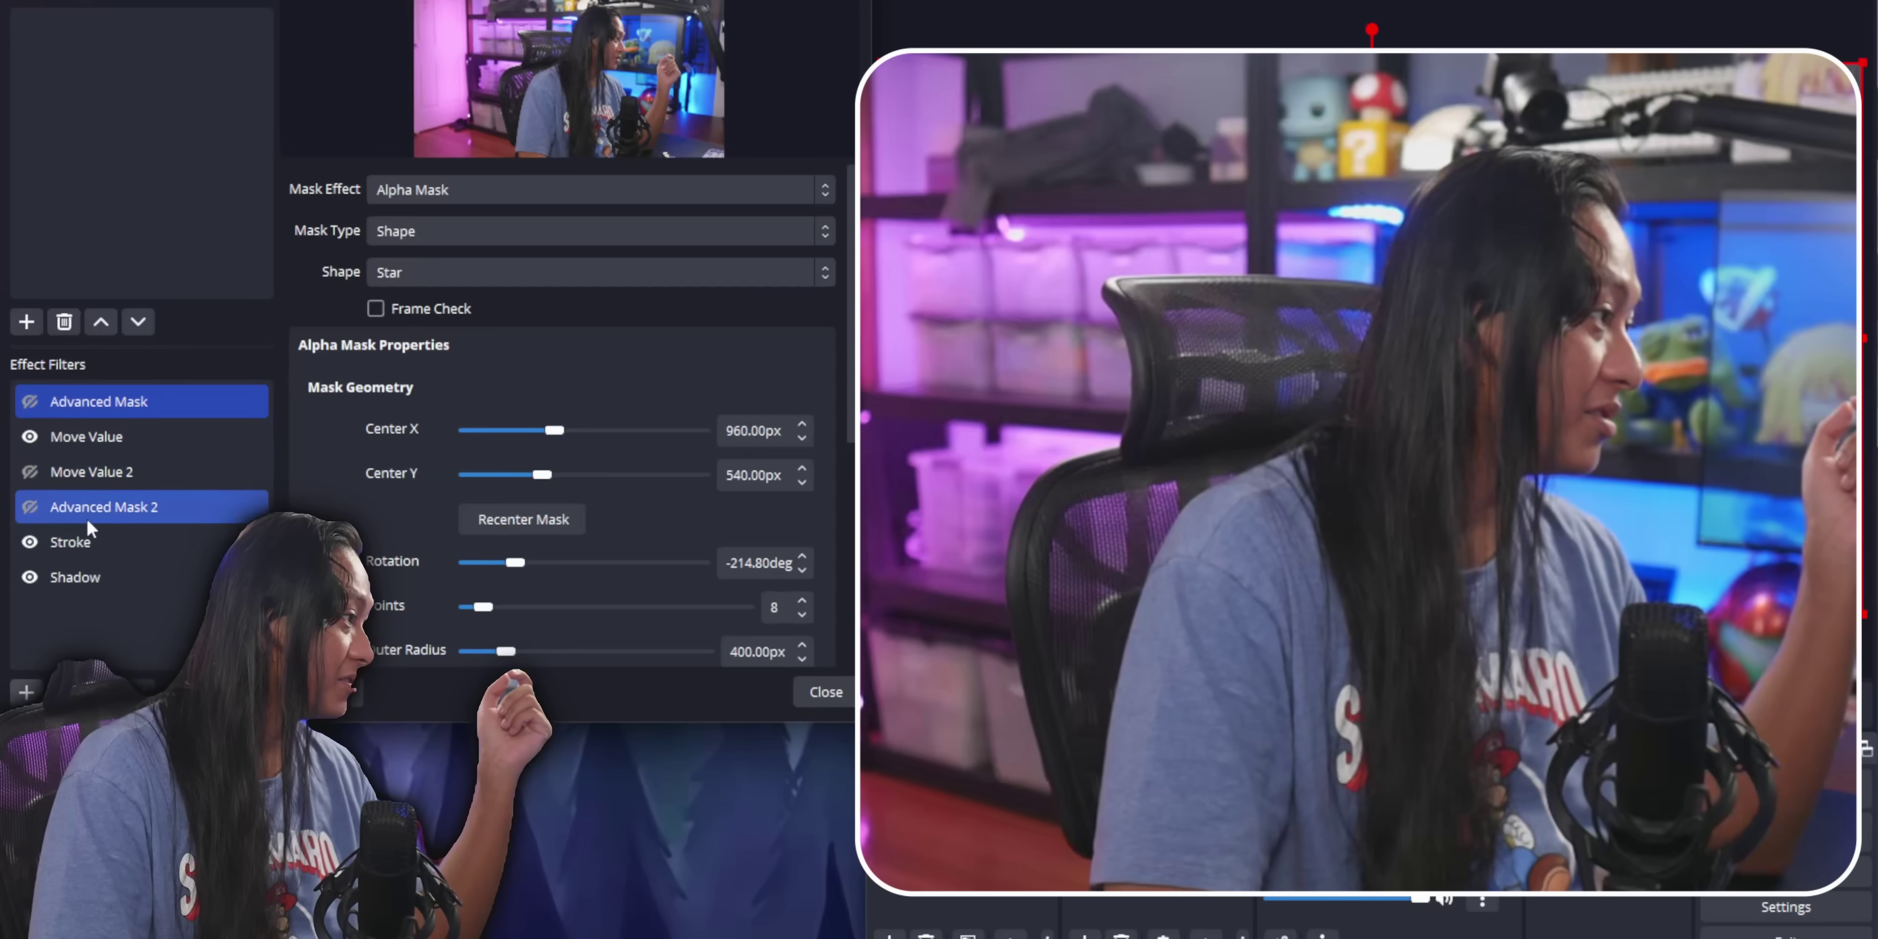
{"action": "left_click", "coordinate": [29, 506]}
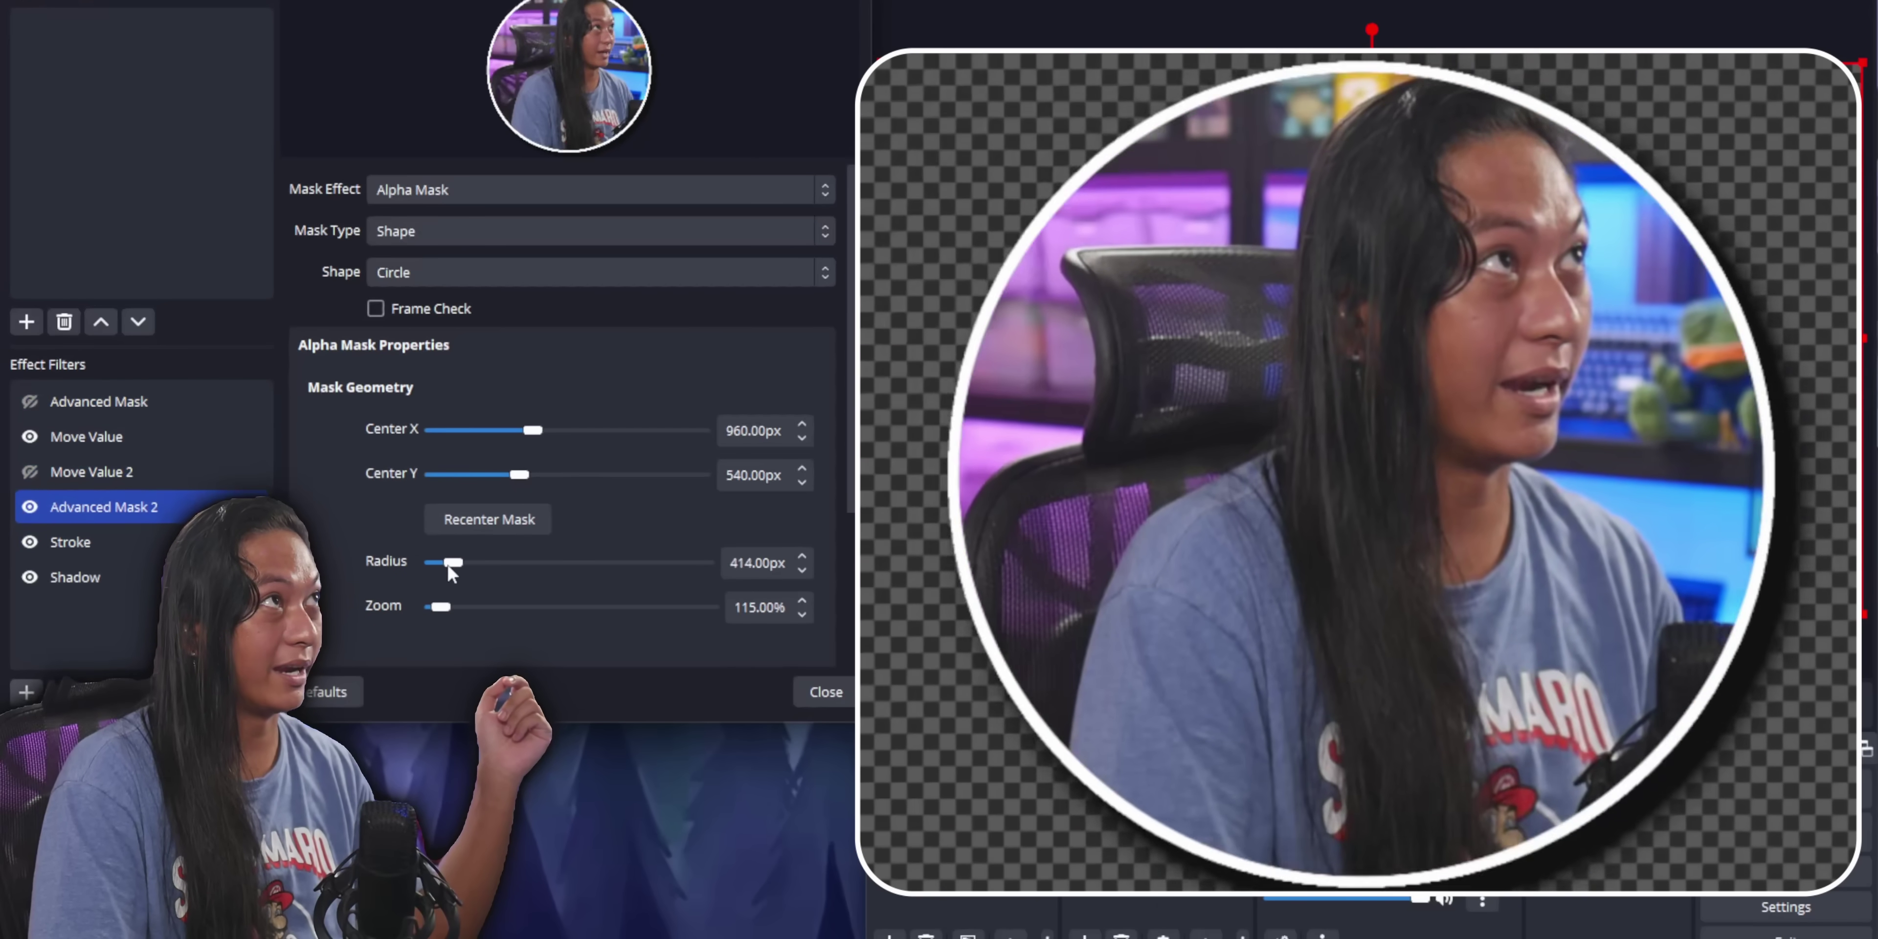
Step: Set the circle mask's radius to 322 px and its Center X to 584 px in Advanced Mask 2
{"action": "left_click_drag", "start_coordinate": [447, 563], "coordinate": [449, 563]}
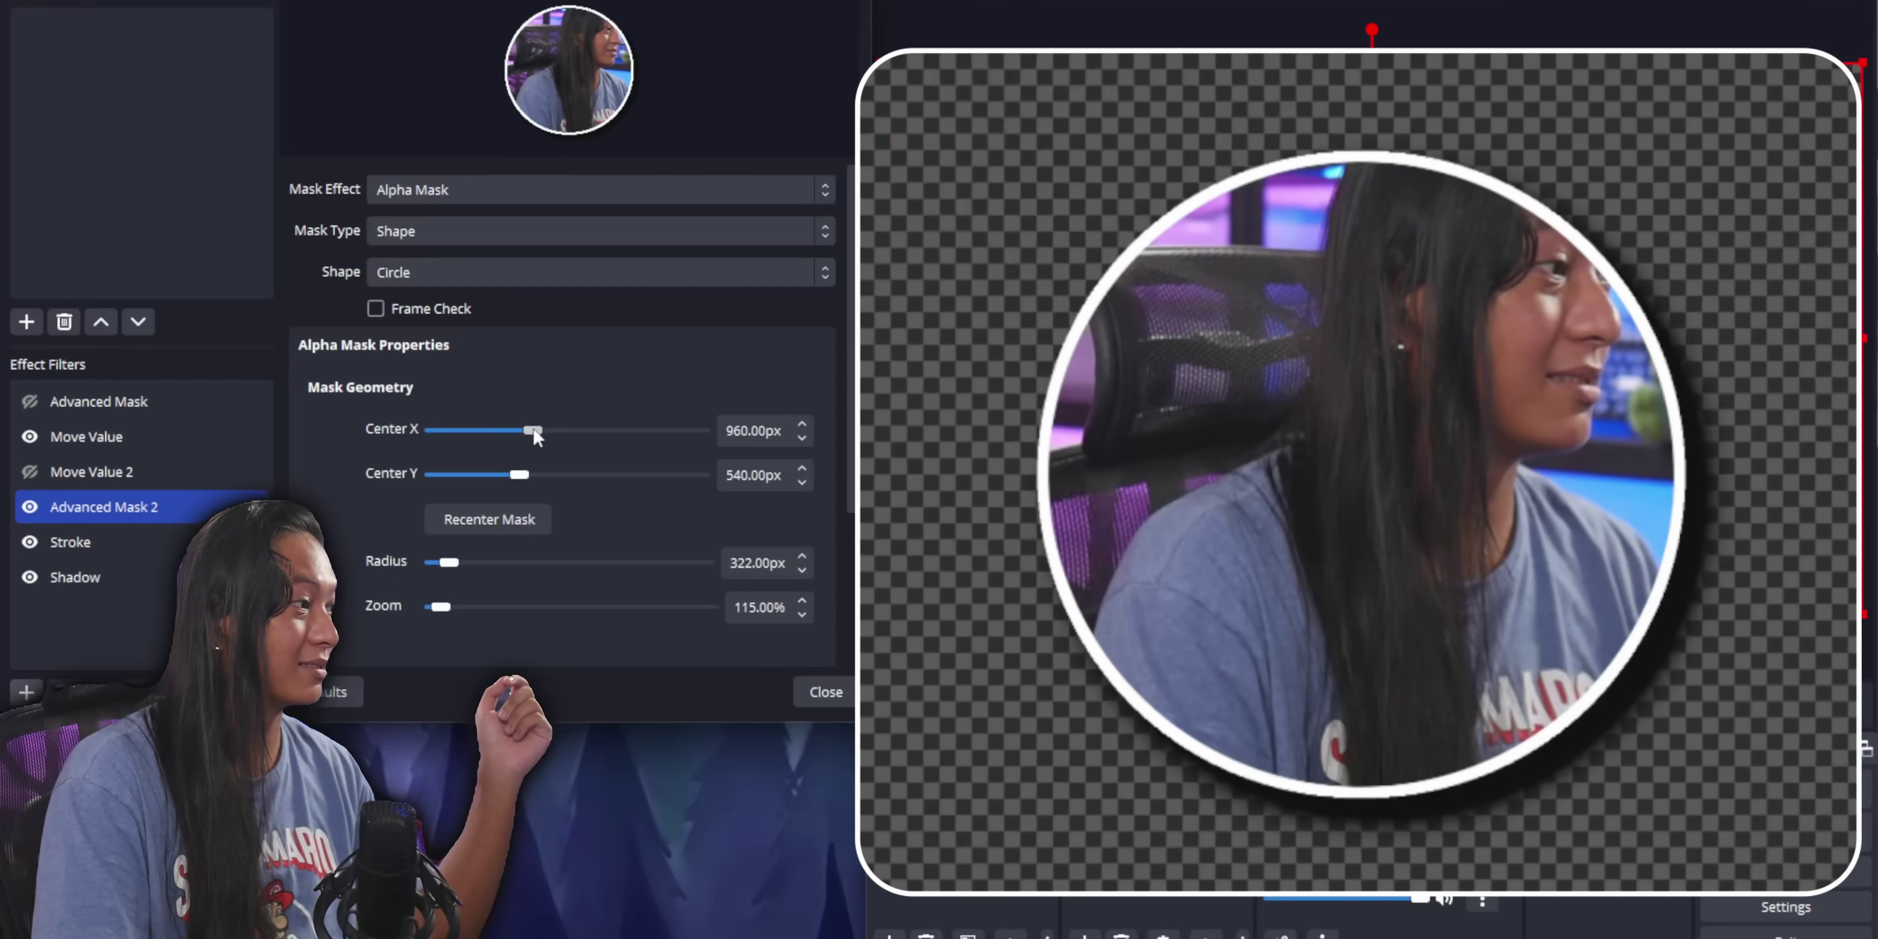
{"action": "mouse_move", "coordinate": [533, 431]}
{"action": "left_mouse_down"}
{"action": "mouse_move", "coordinate": [510, 431]}
{"action": "mouse_move", "coordinate": [553, 437]}
{"action": "mouse_move", "coordinate": [515, 441]}
{"action": "left_mouse_up"}
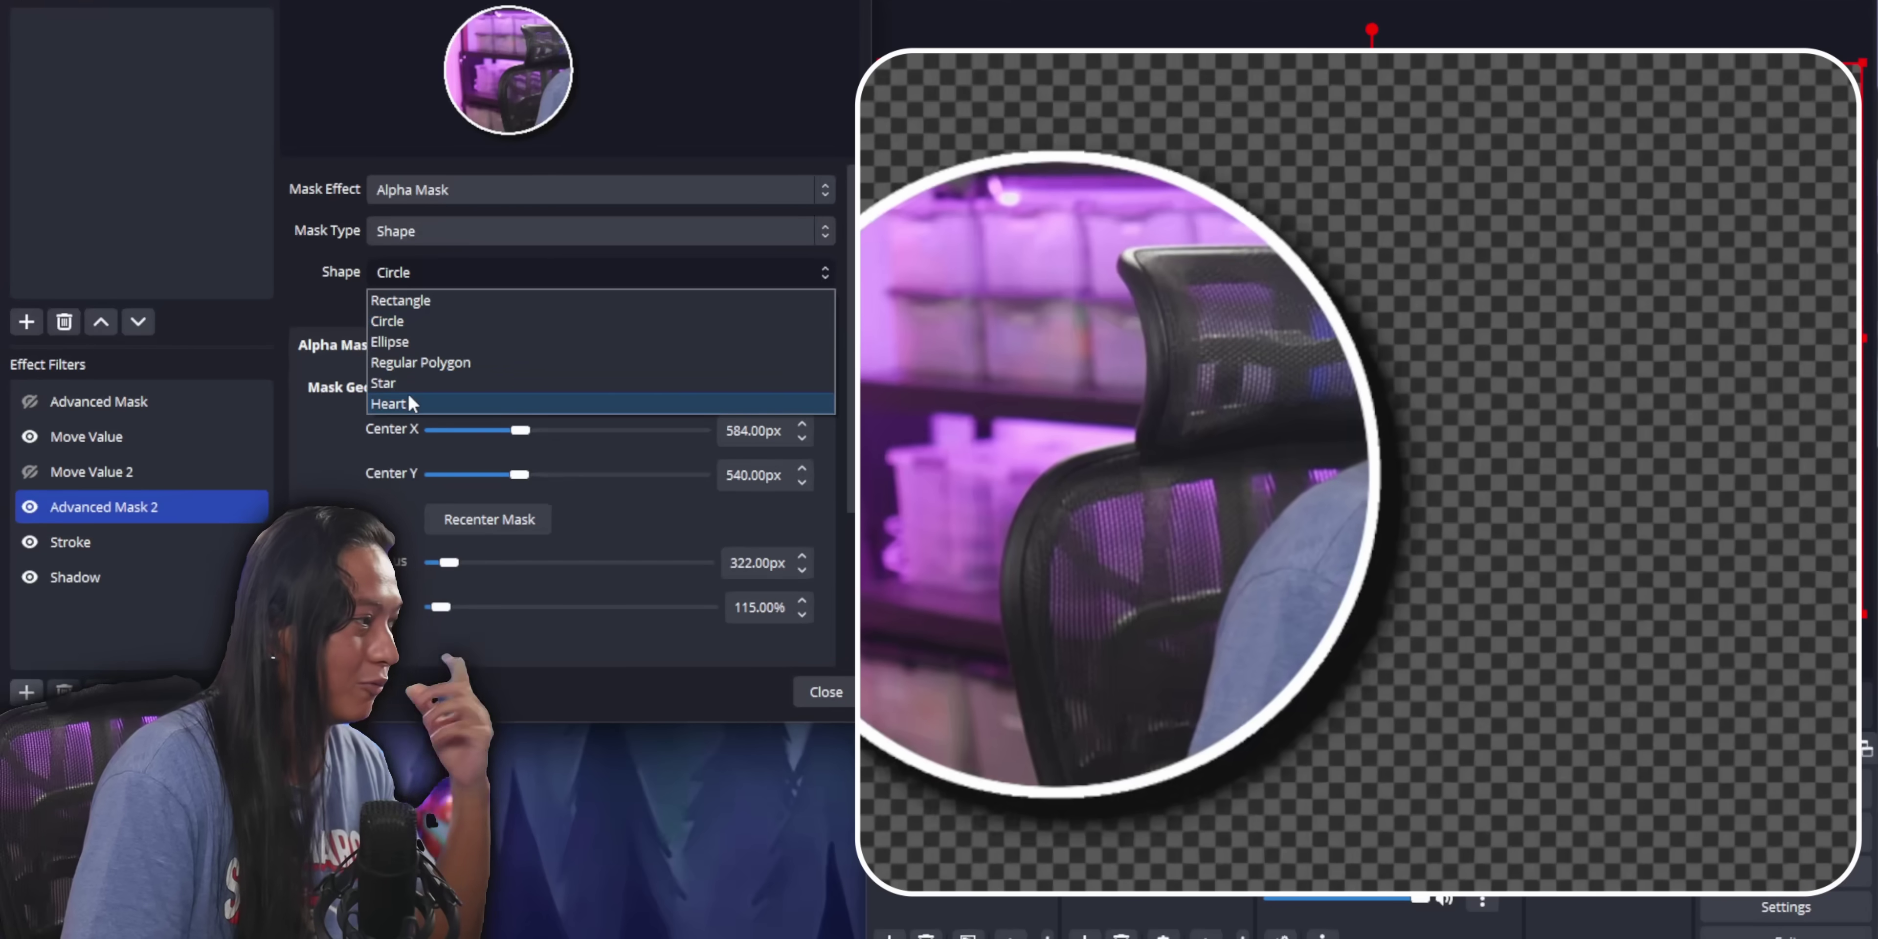
Step: Change the Advanced Mask 2 shape to Heart and reduce its size to 711 px
{"action": "left_click", "coordinate": [407, 391]}
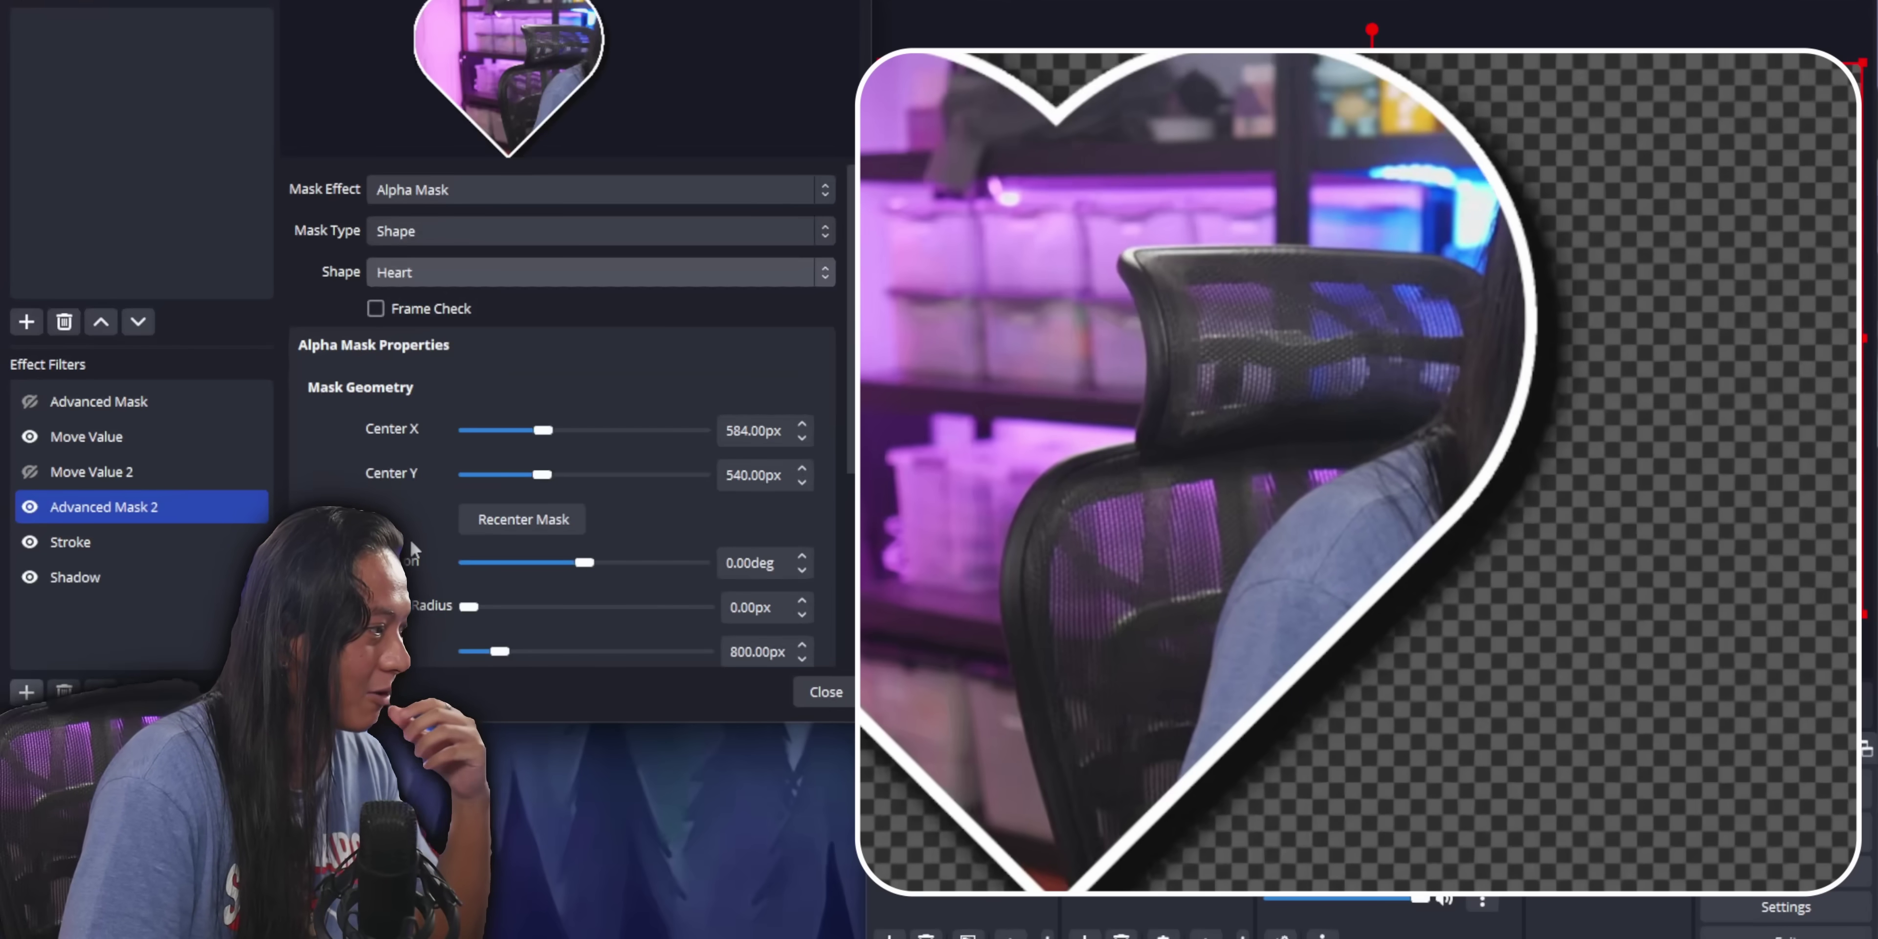
{"action": "scroll", "coordinate": [409, 539], "scroll_direction": "down", "scroll_amount": 2}
{"action": "scroll", "coordinate": [417, 550], "scroll_direction": "down", "scroll_amount": 1}
{"action": "left_click_drag", "start_coordinate": [508, 465], "coordinate": [499, 467]}
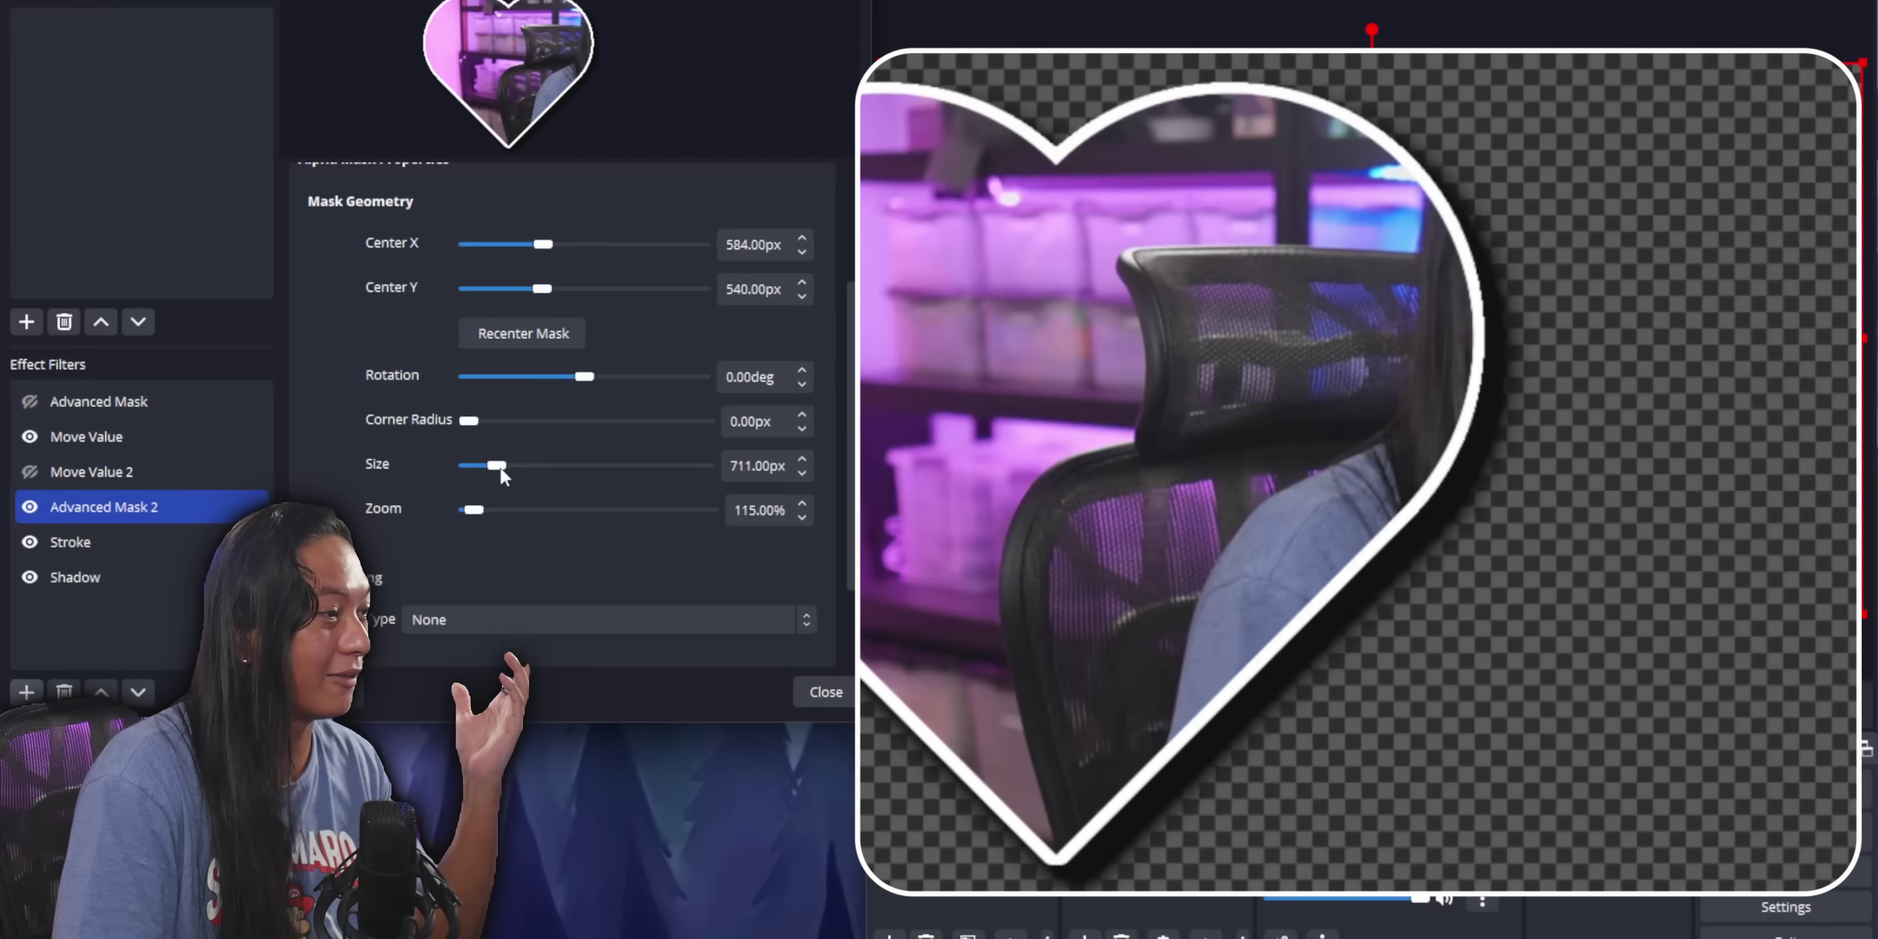